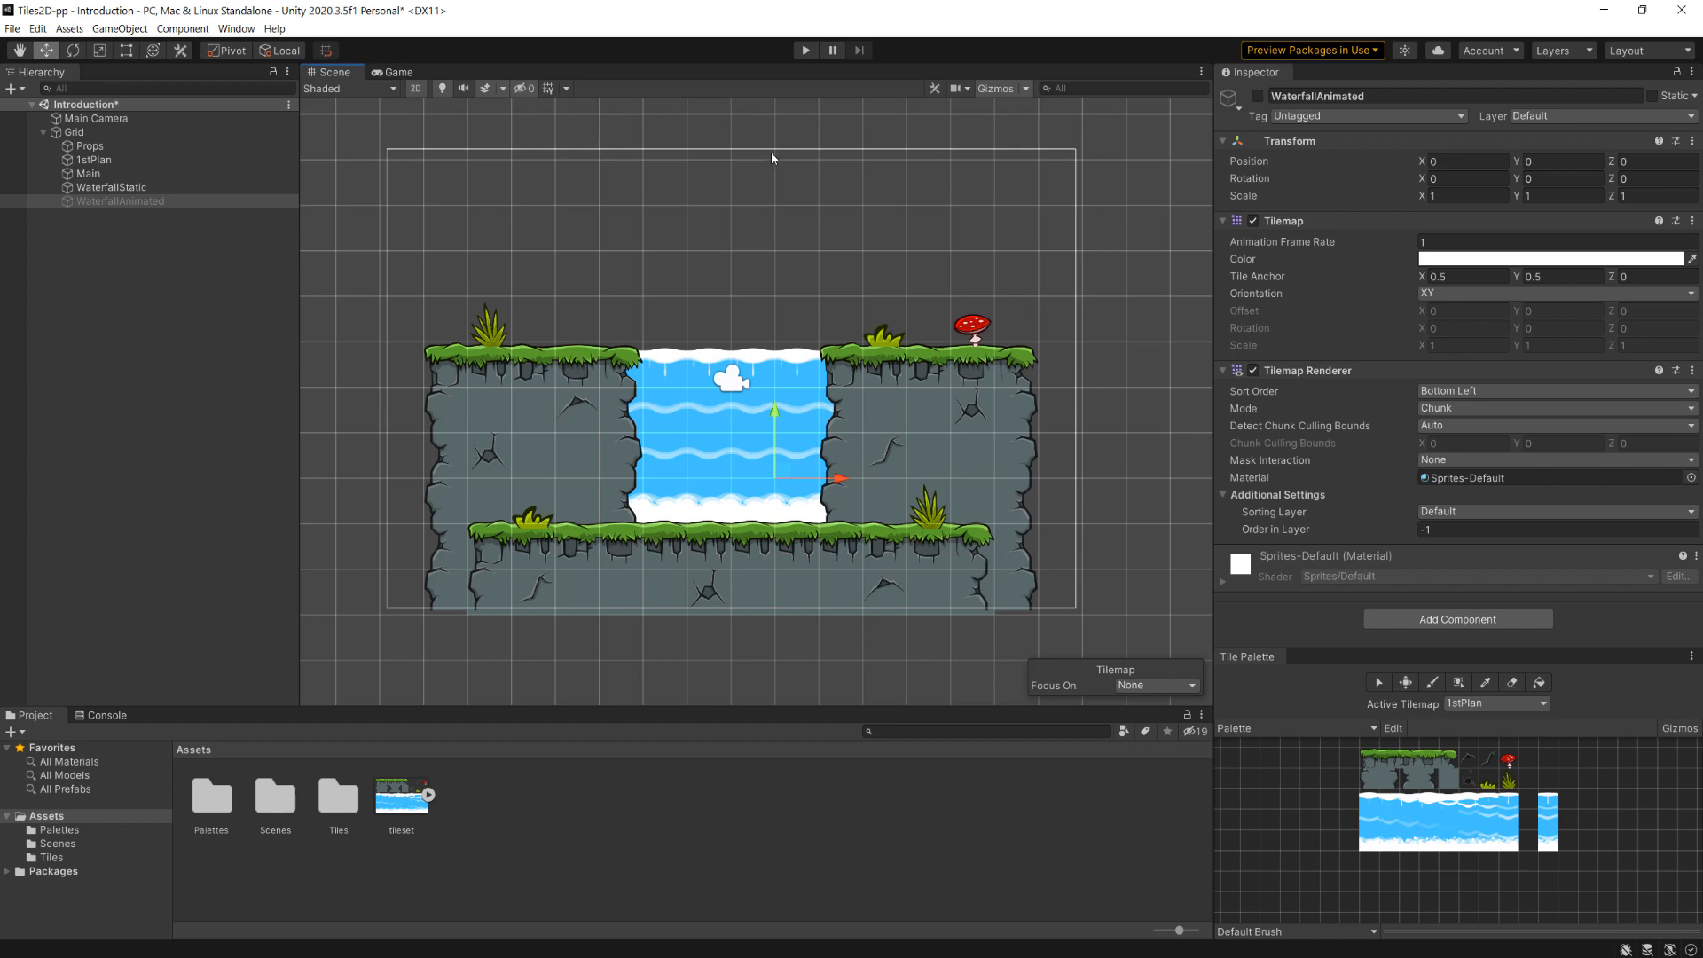
Run the Introduction scene in Play mode to preview the animated waterfall tilemap.
left_click(805, 49)
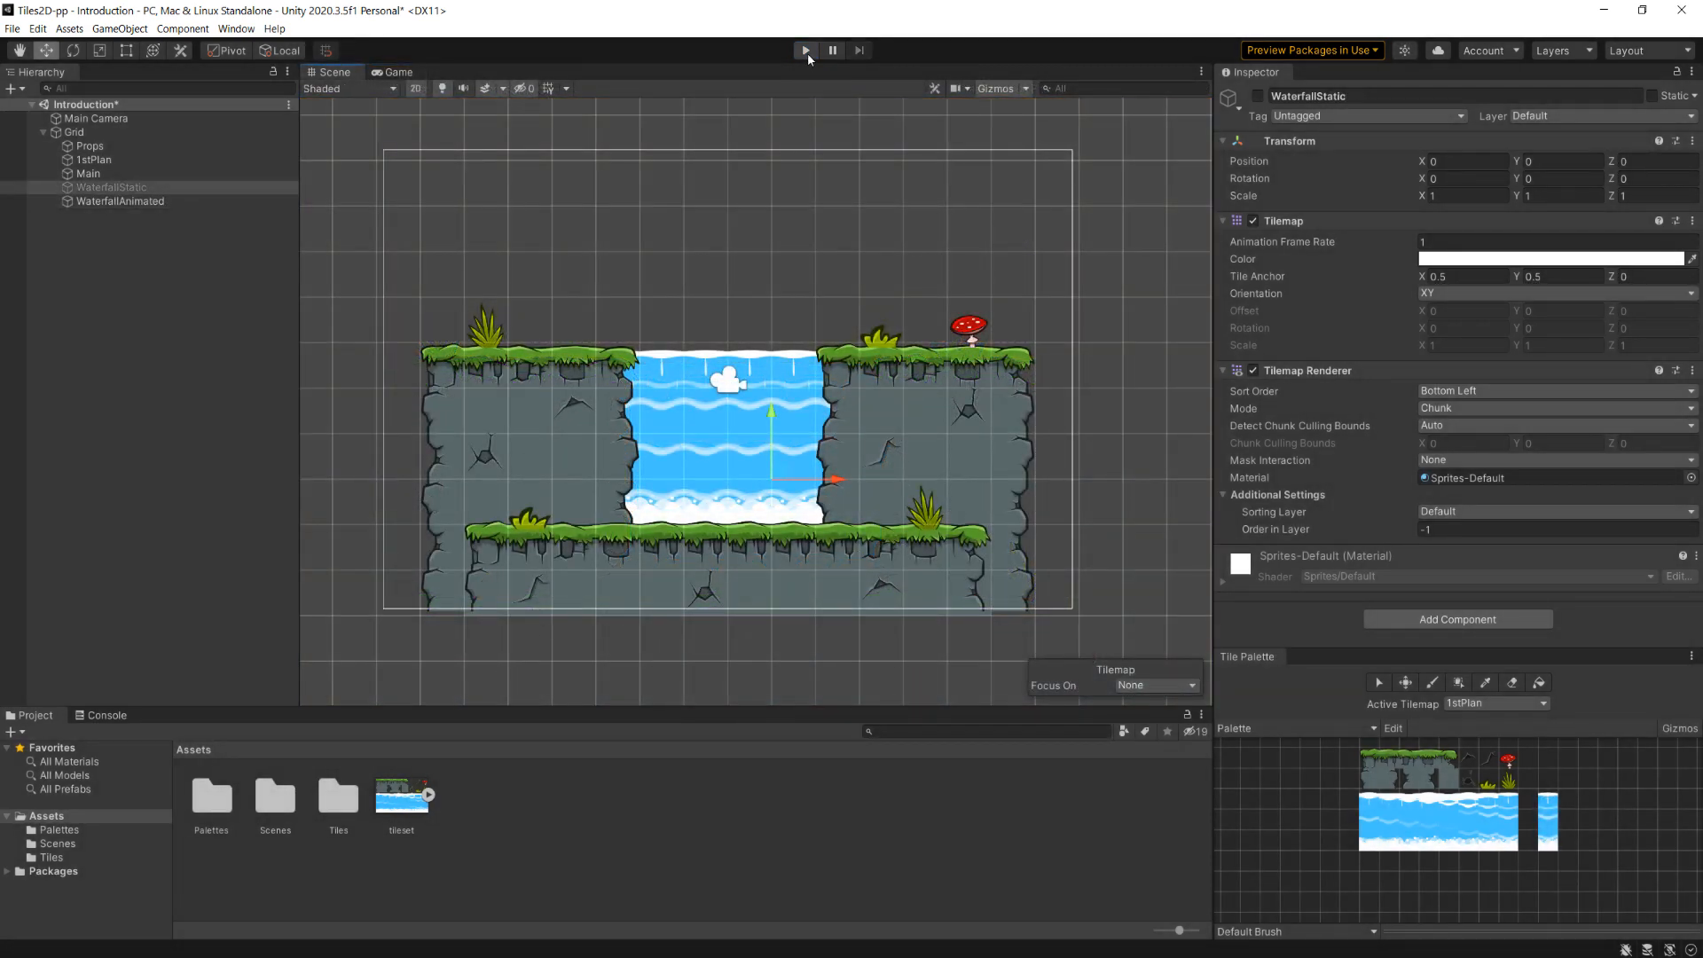
left_click(805, 51)
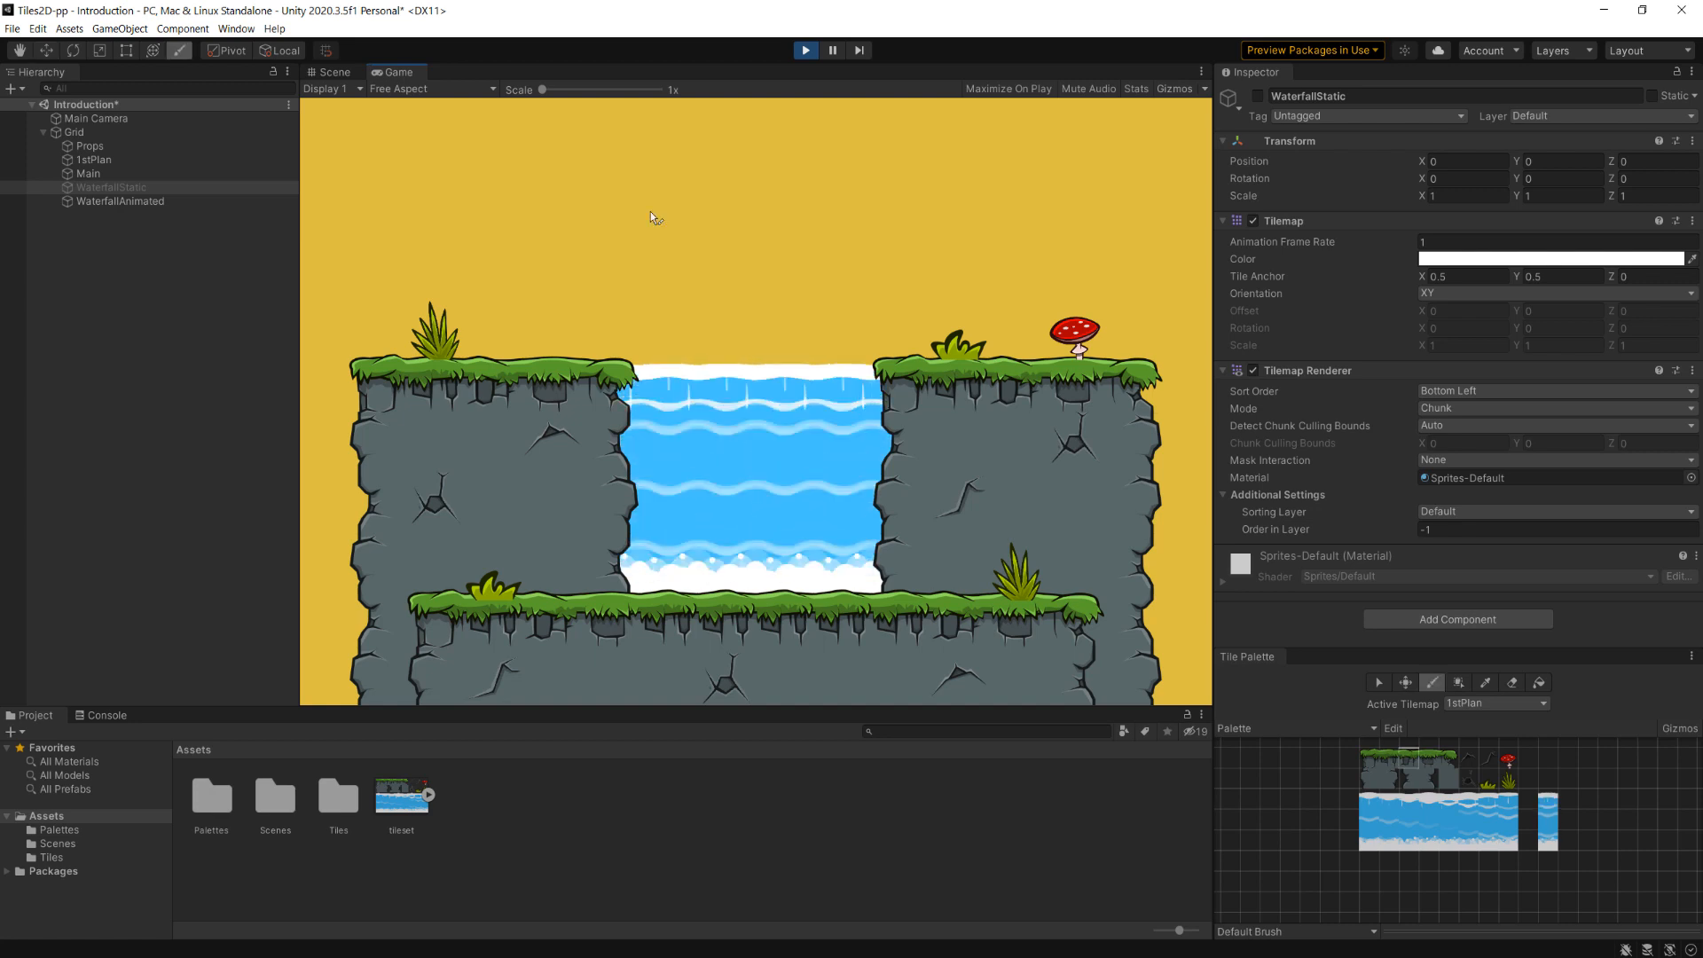
key("b")
key("ctrl+1")
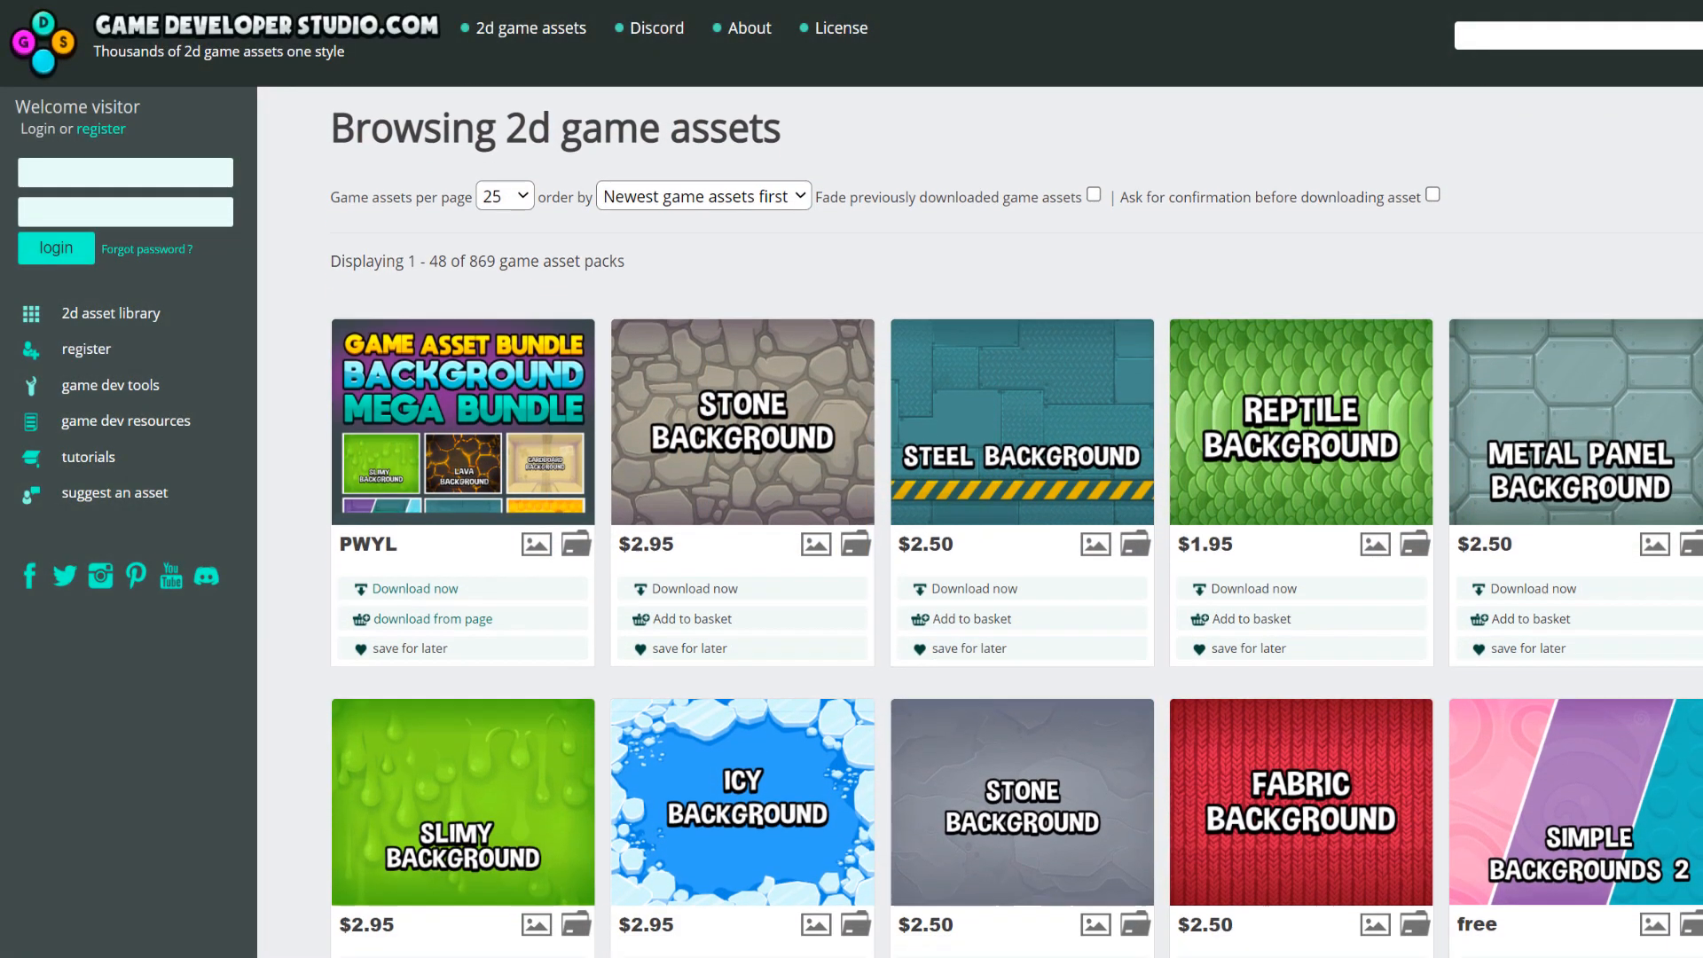
Browse the newest 2D game asset packs on the Game Developer Studio website.
scroll(976, 533, "down", 2)
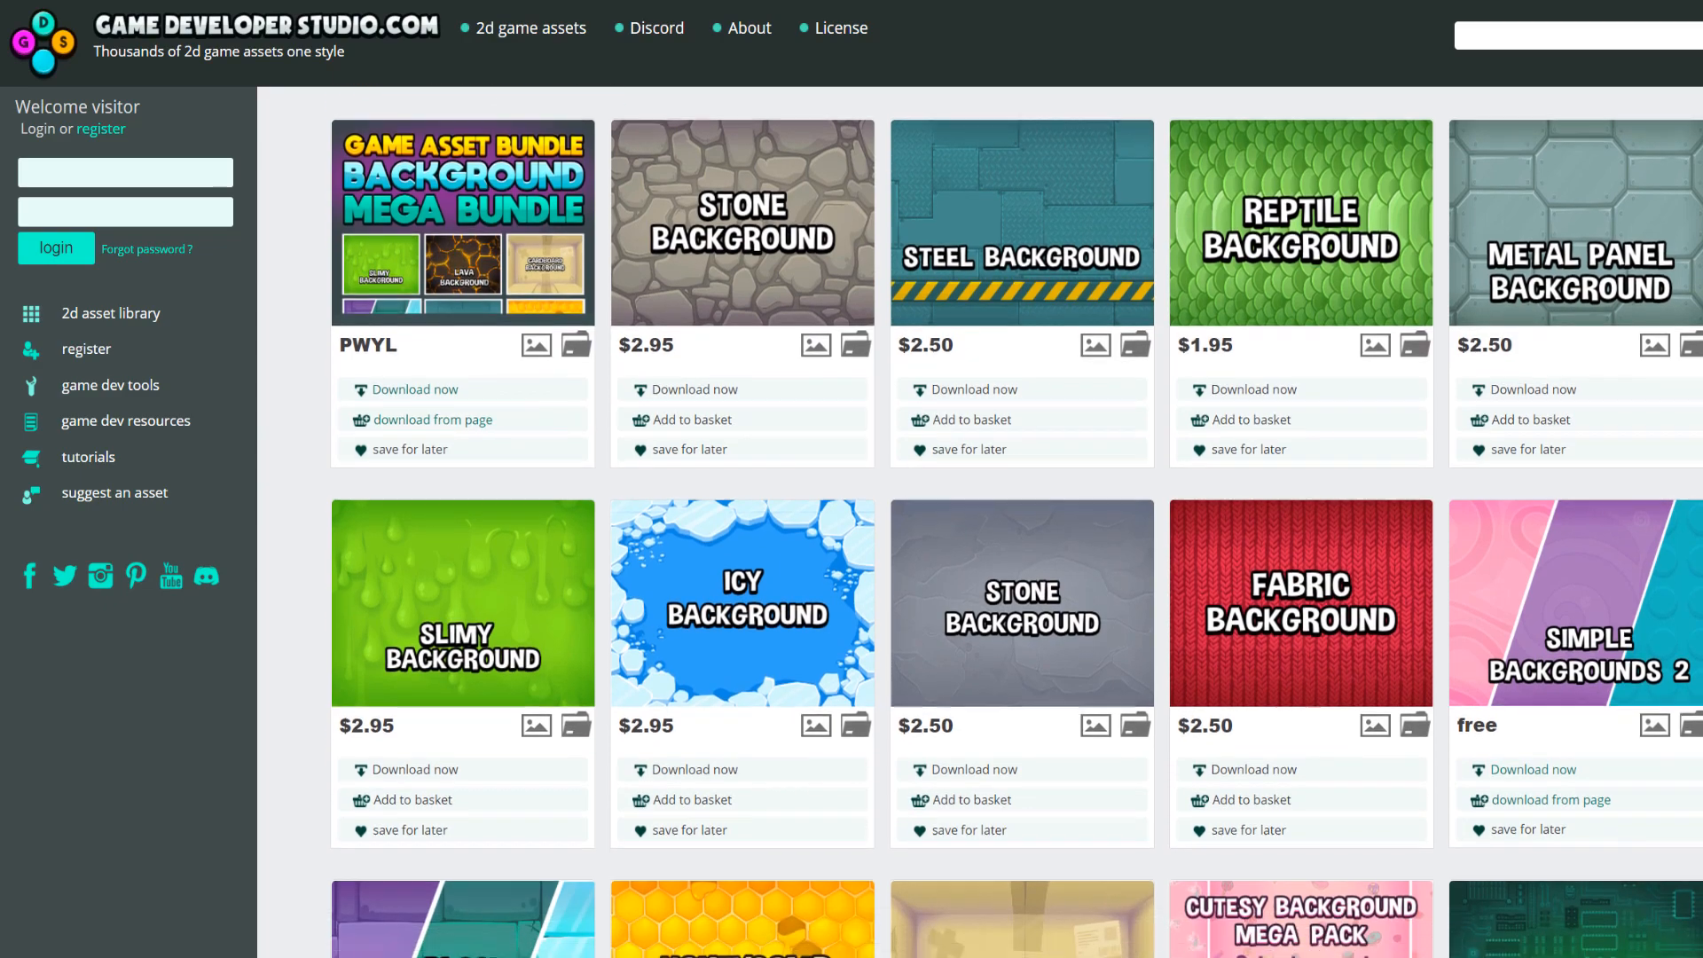
scroll(976, 533, "down", 2)
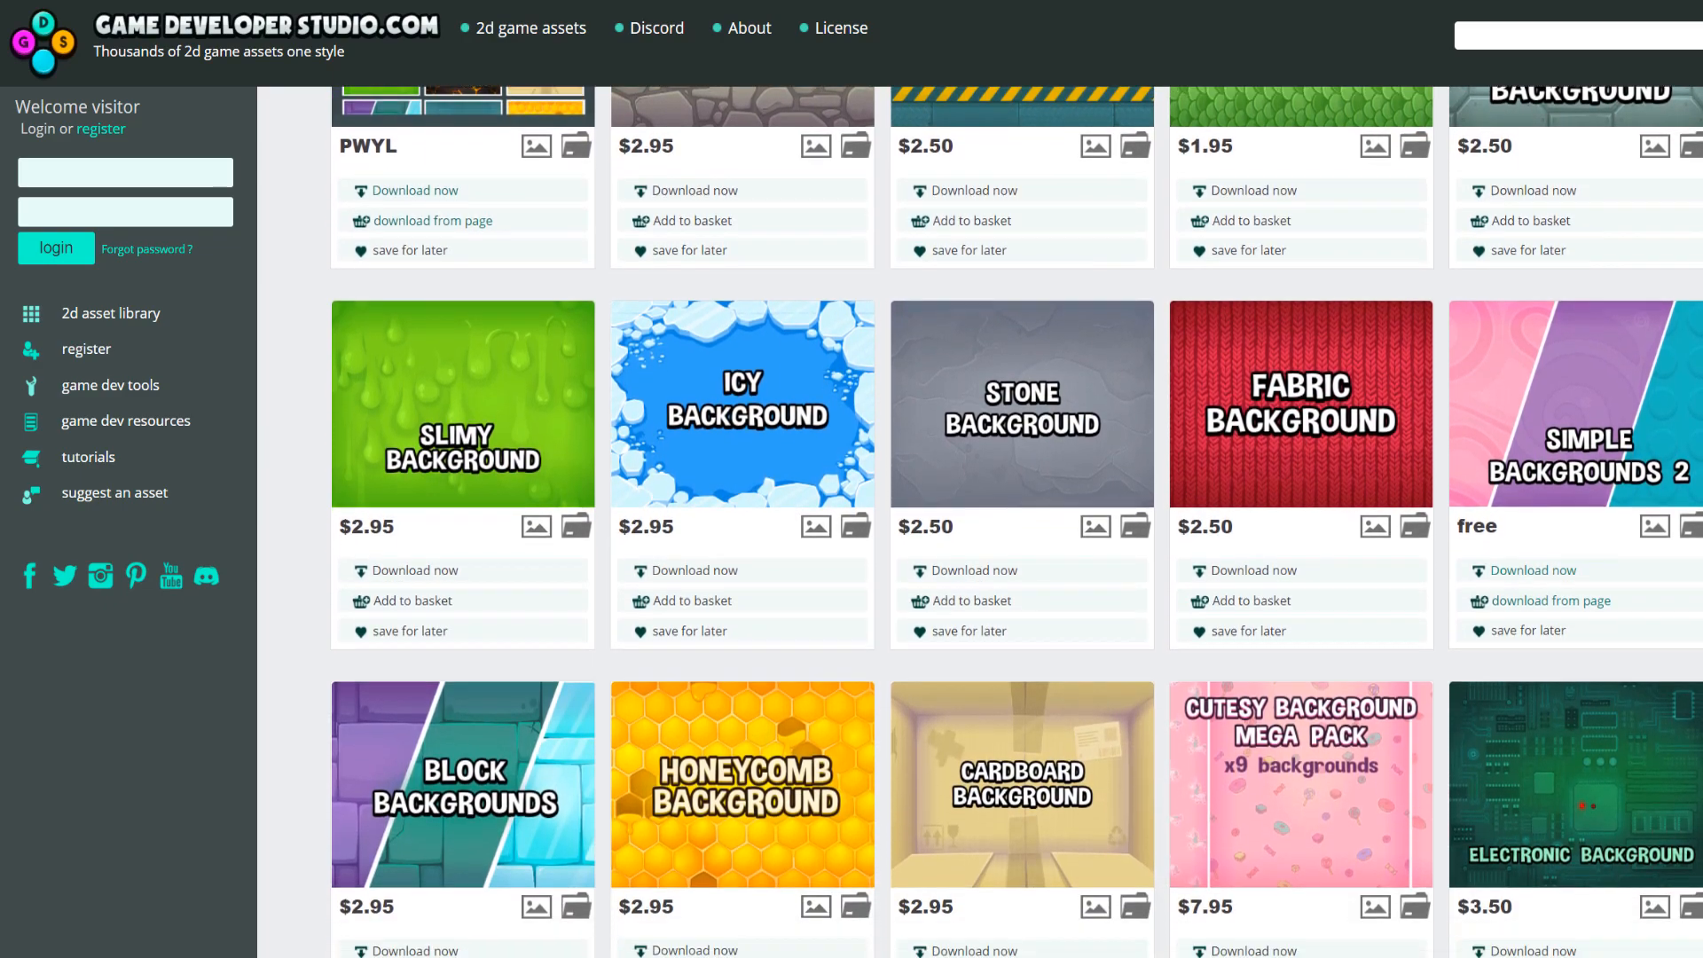
scroll(976, 532, "down", 2)
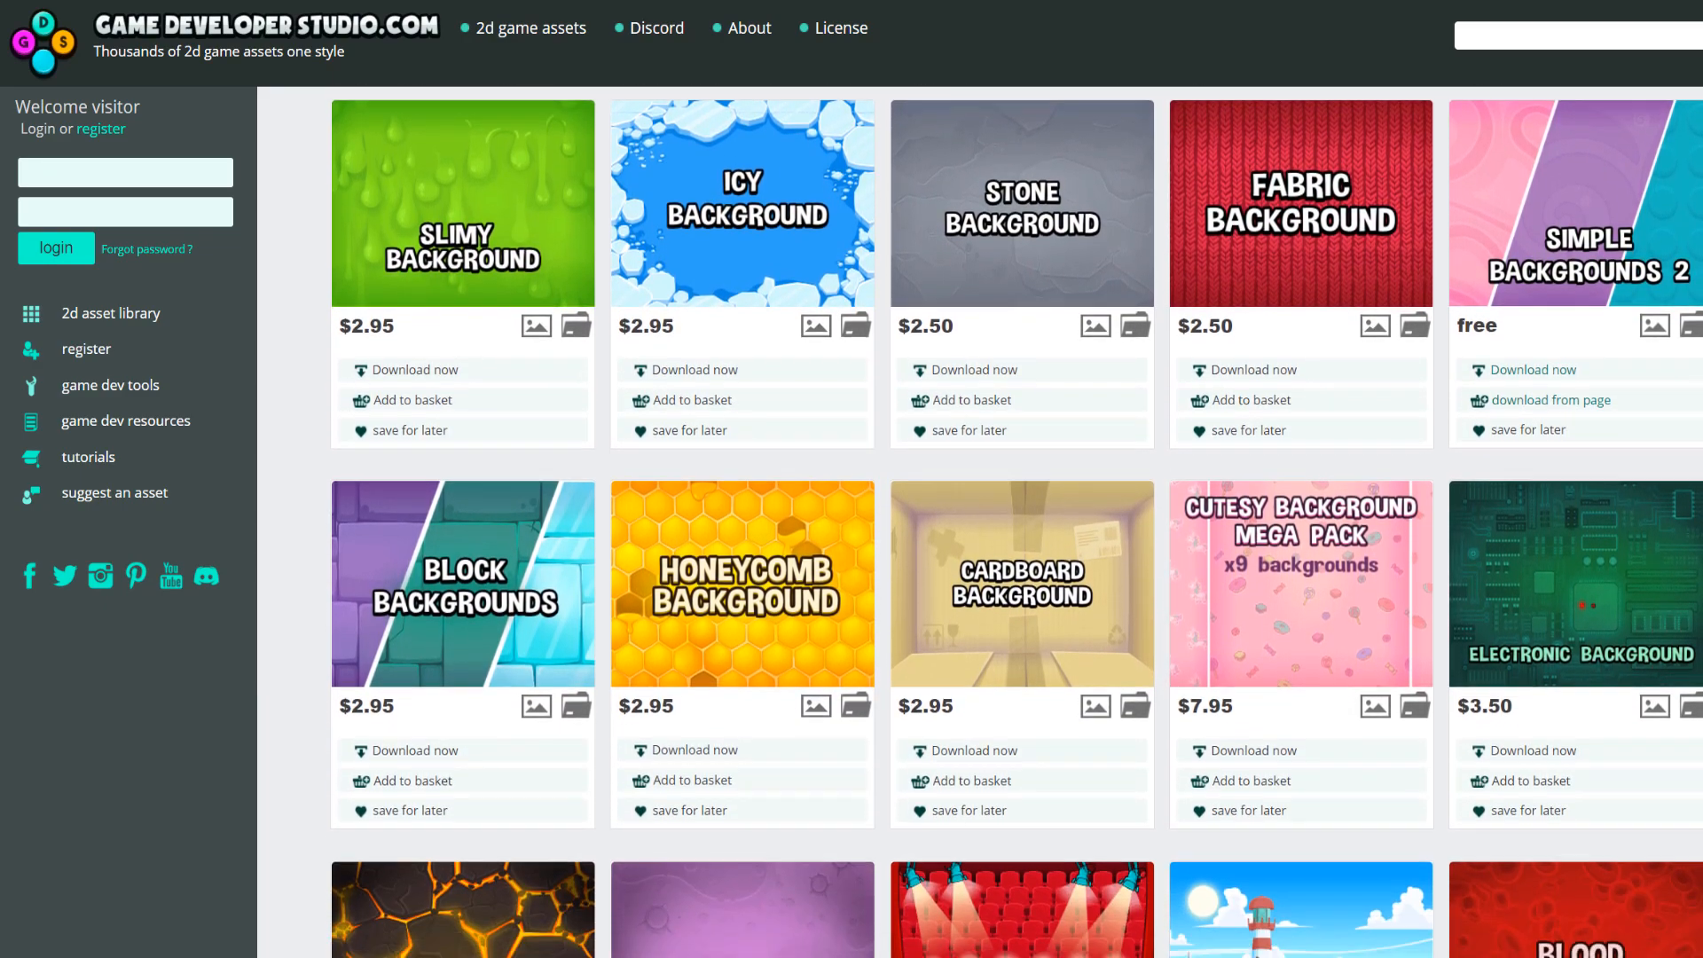
scroll(976, 532, "down", 2)
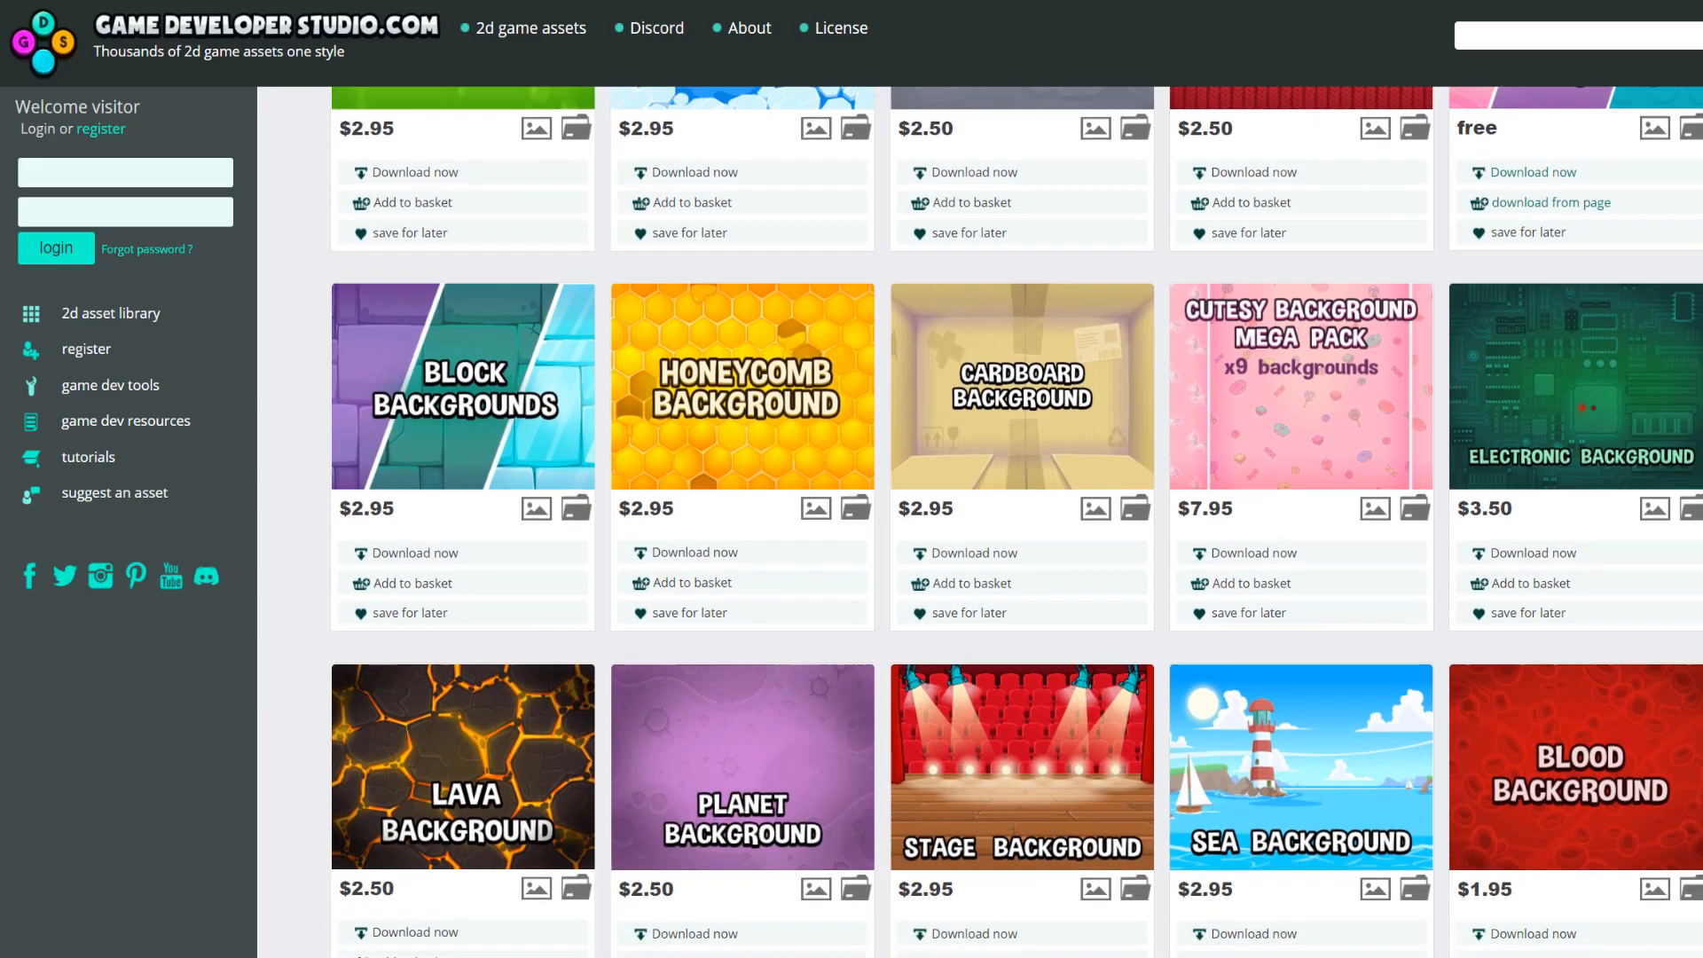
scroll(976, 533, "down", 2)
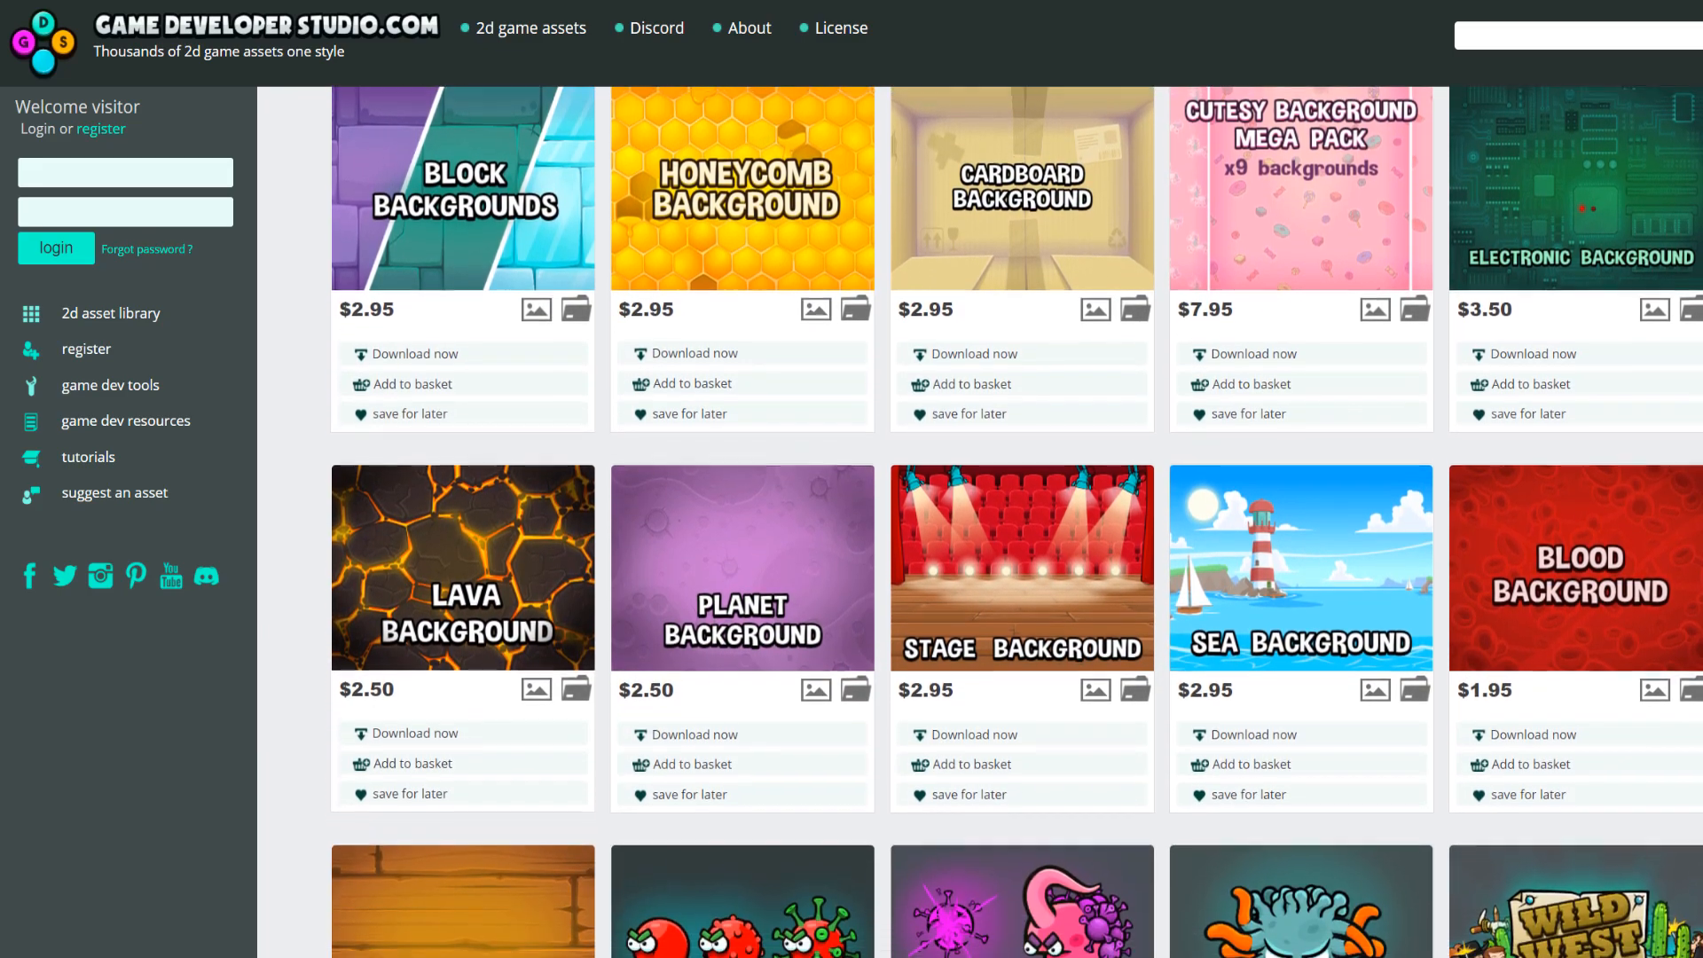
scroll(975, 533, "down", 2)
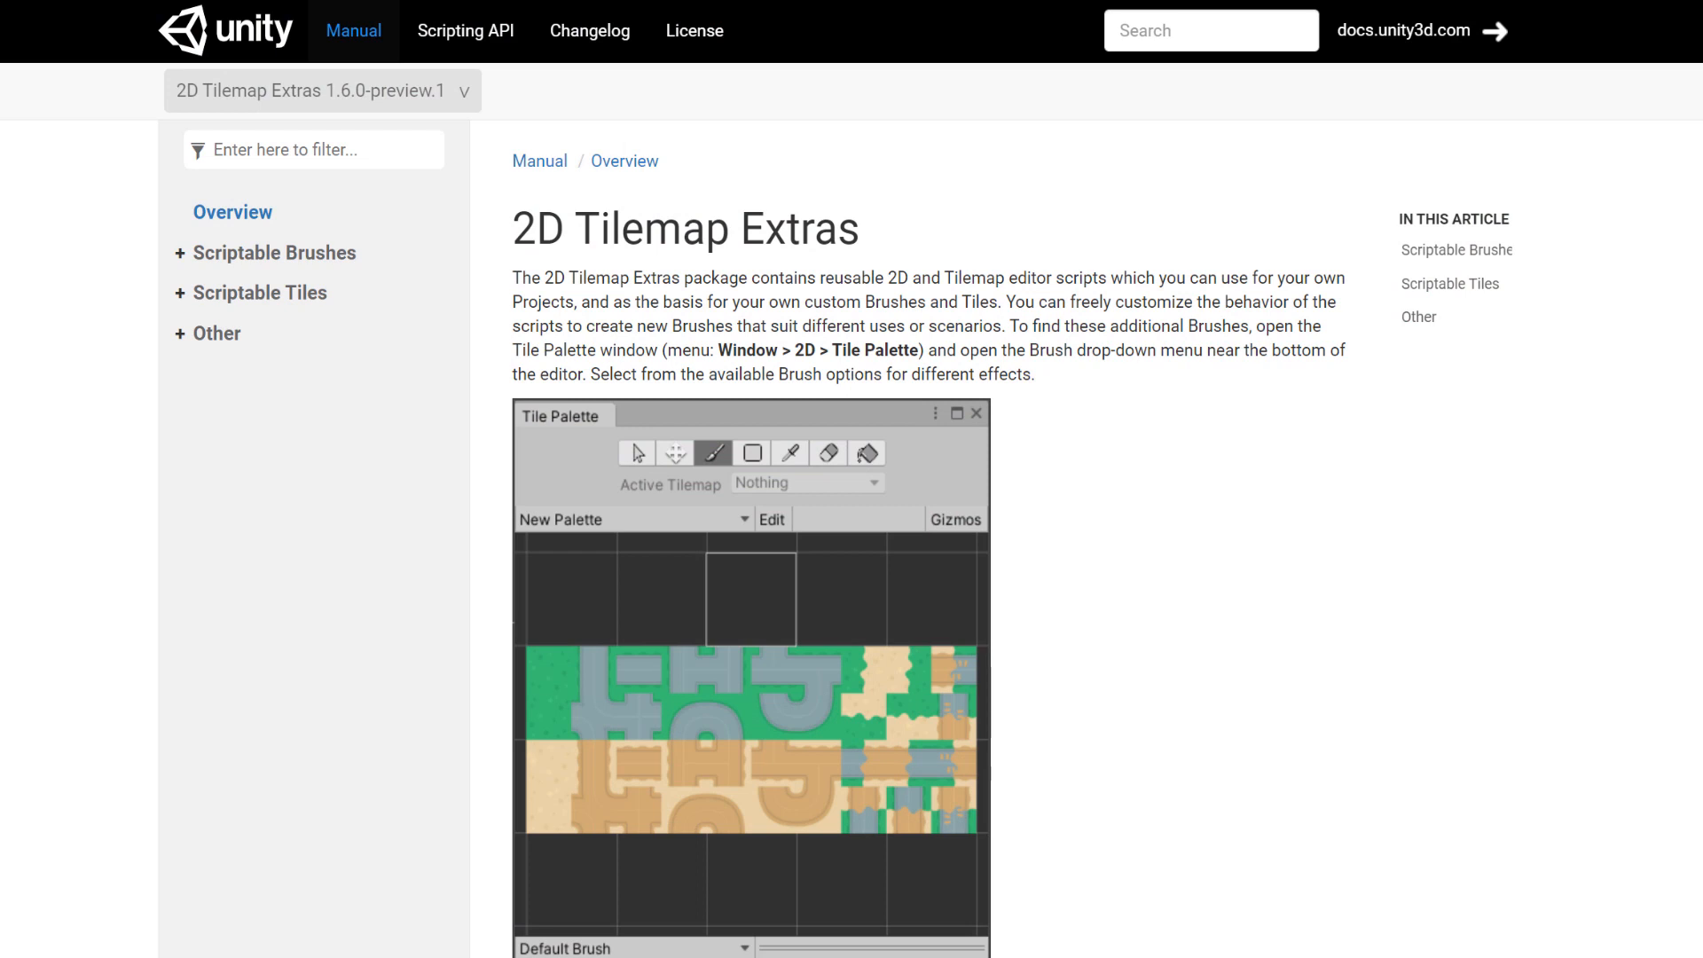
Read the 2D Tilemap Extras overview in the Unity manual, including the sections on Scriptable Brushes and Scriptable Tiles.
scroll(931, 532, "down", 1)
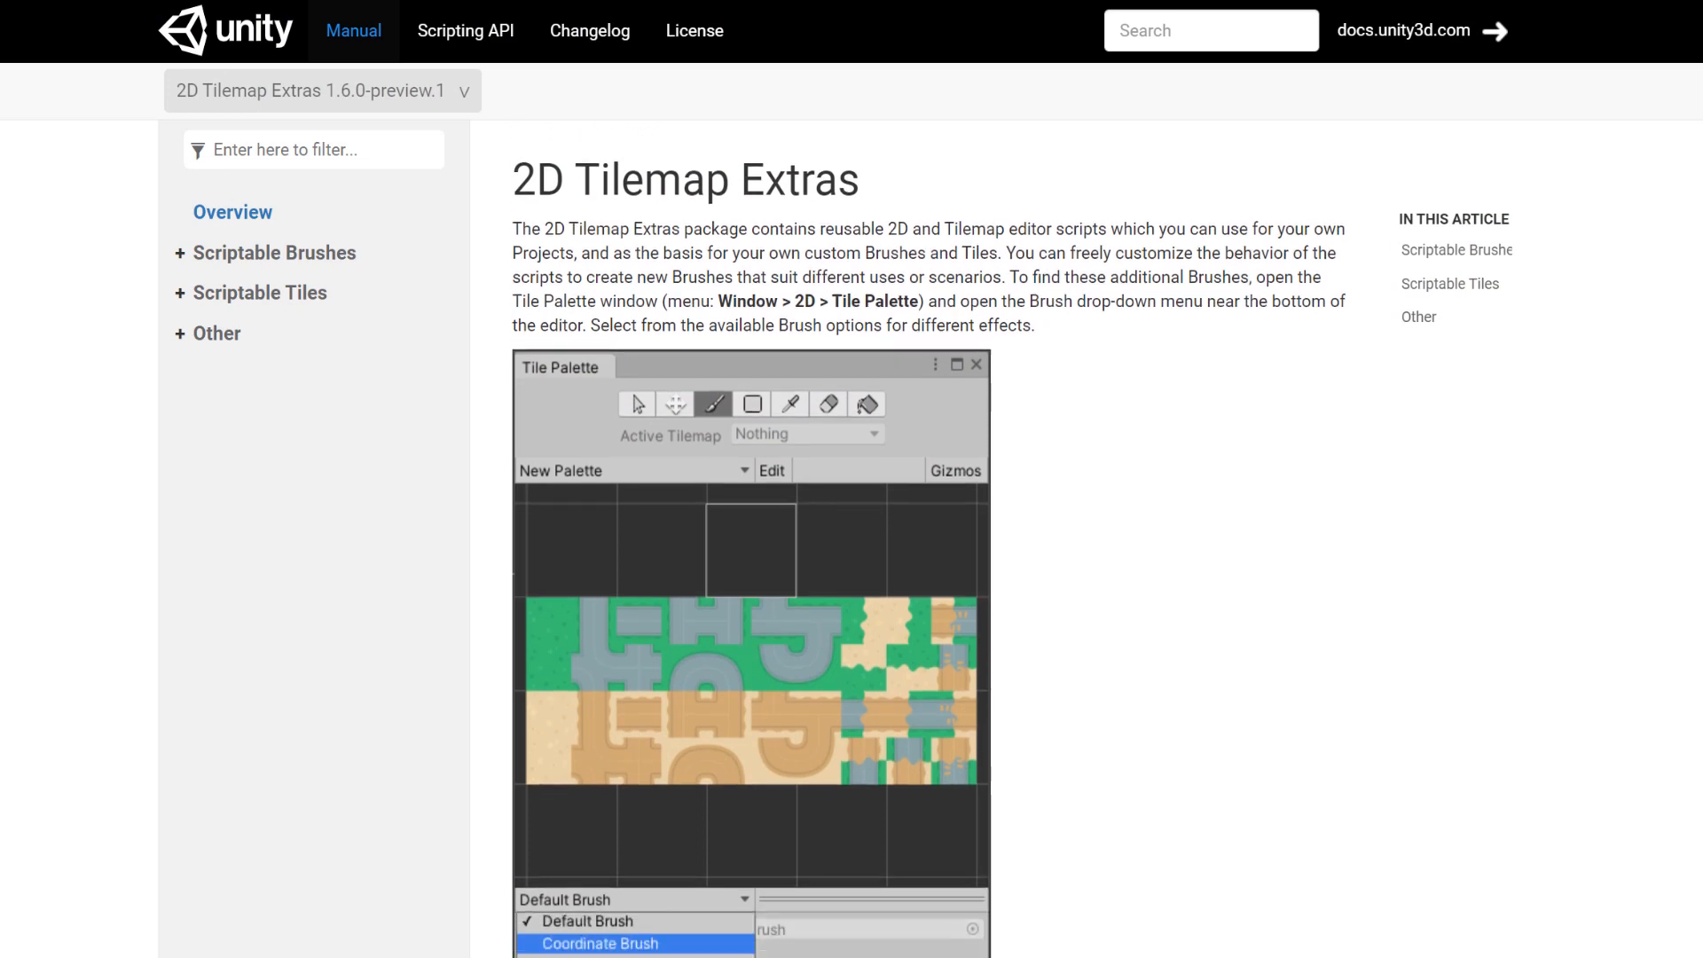
scroll(931, 532, "down", 1)
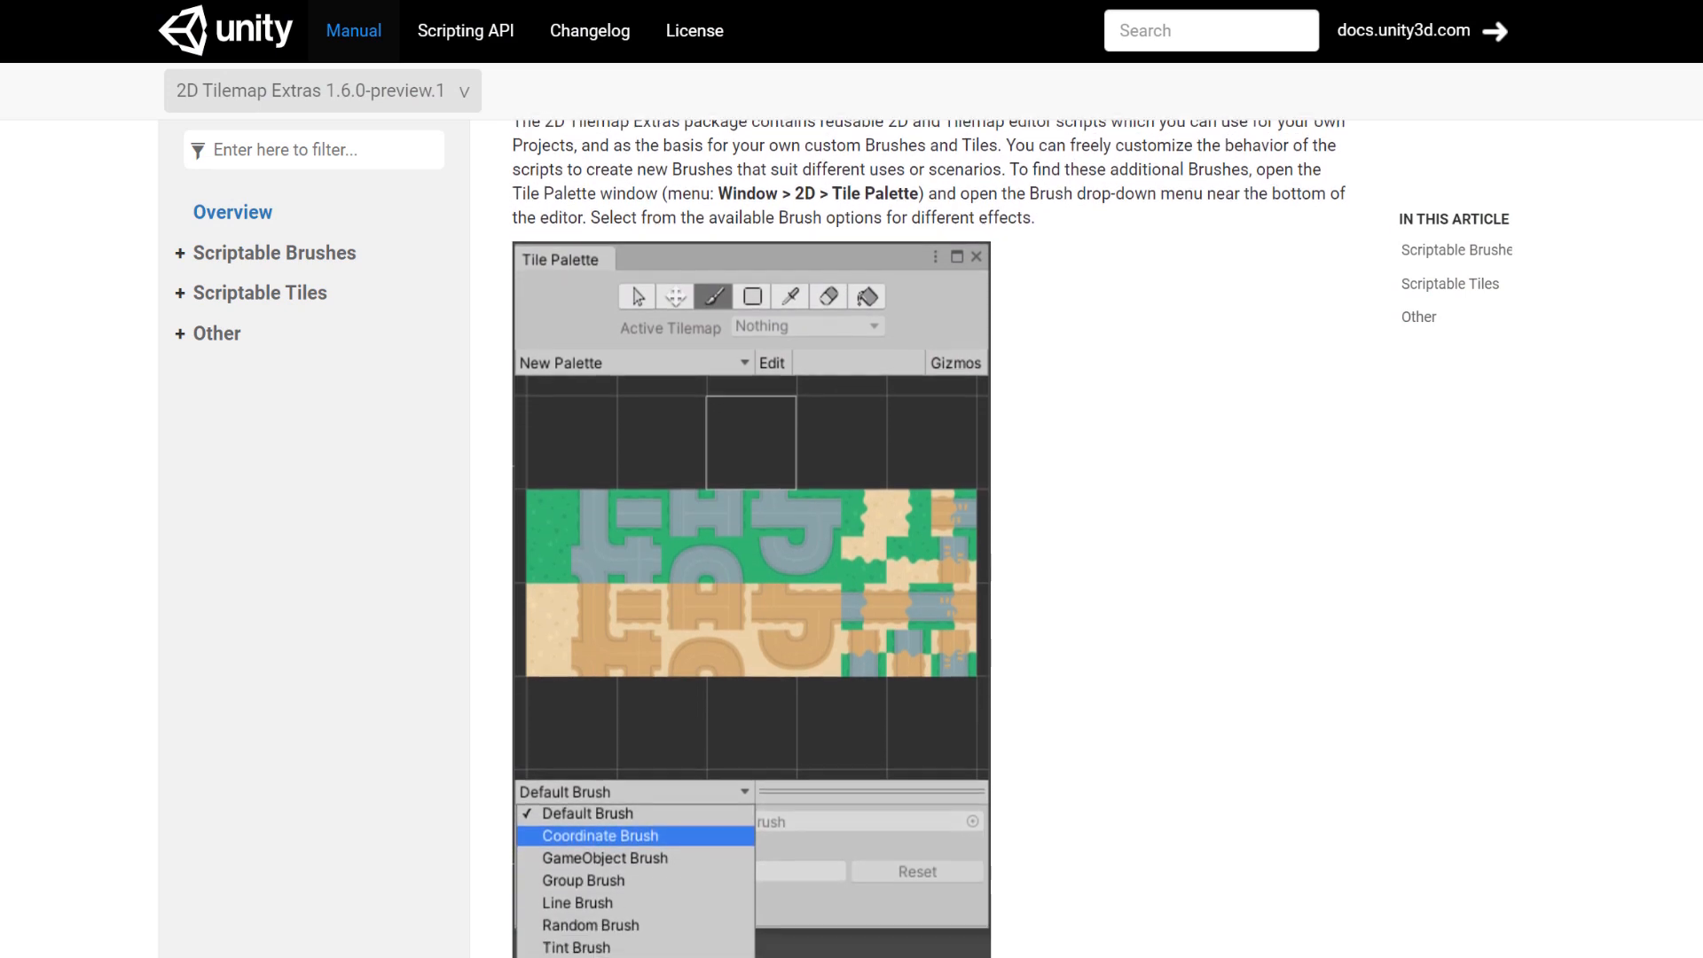
scroll(932, 532, "down", 1)
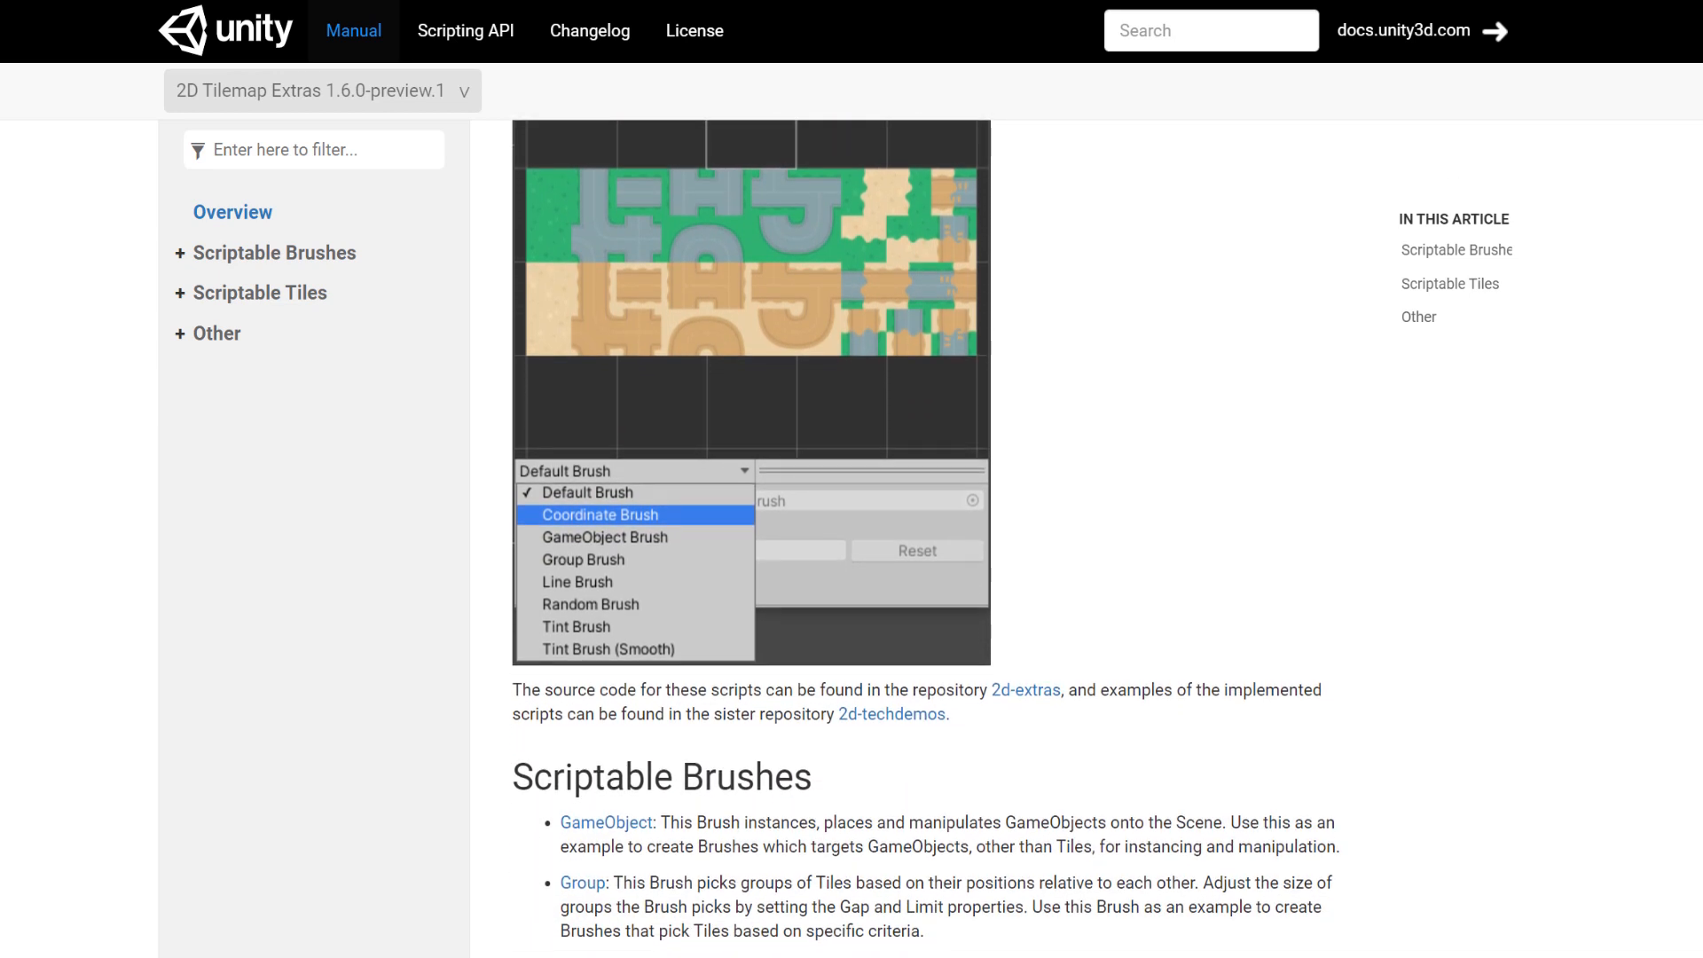
scroll(931, 532, "down", 1)
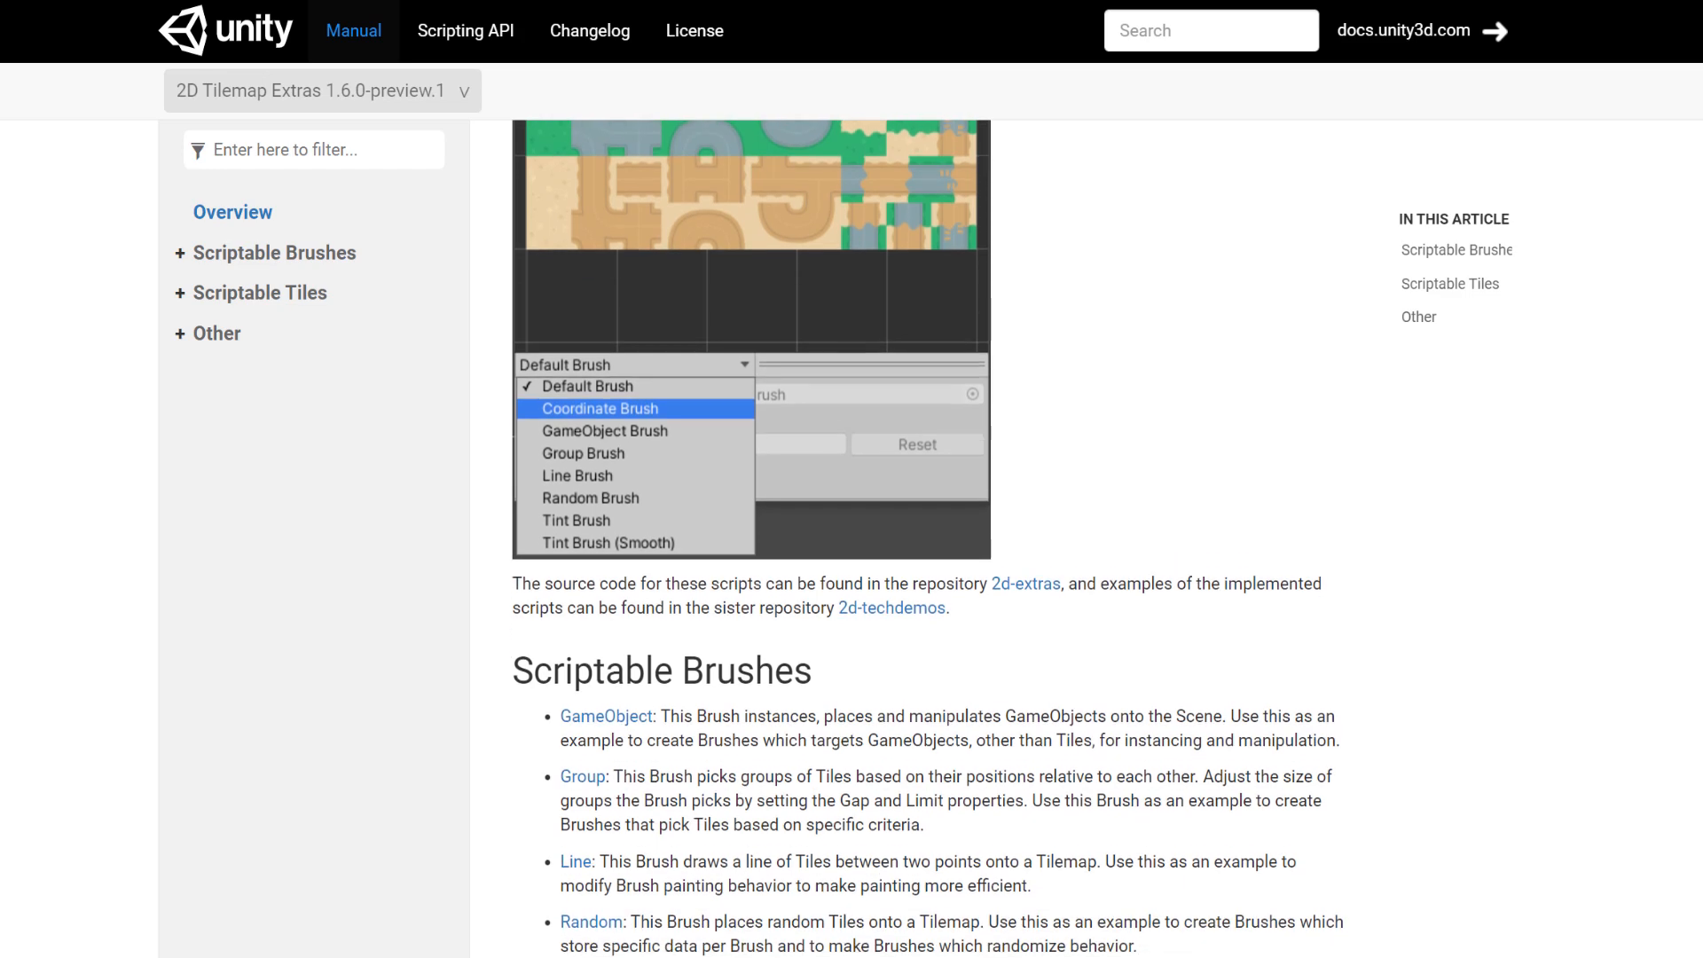
scroll(931, 533, "down", 1)
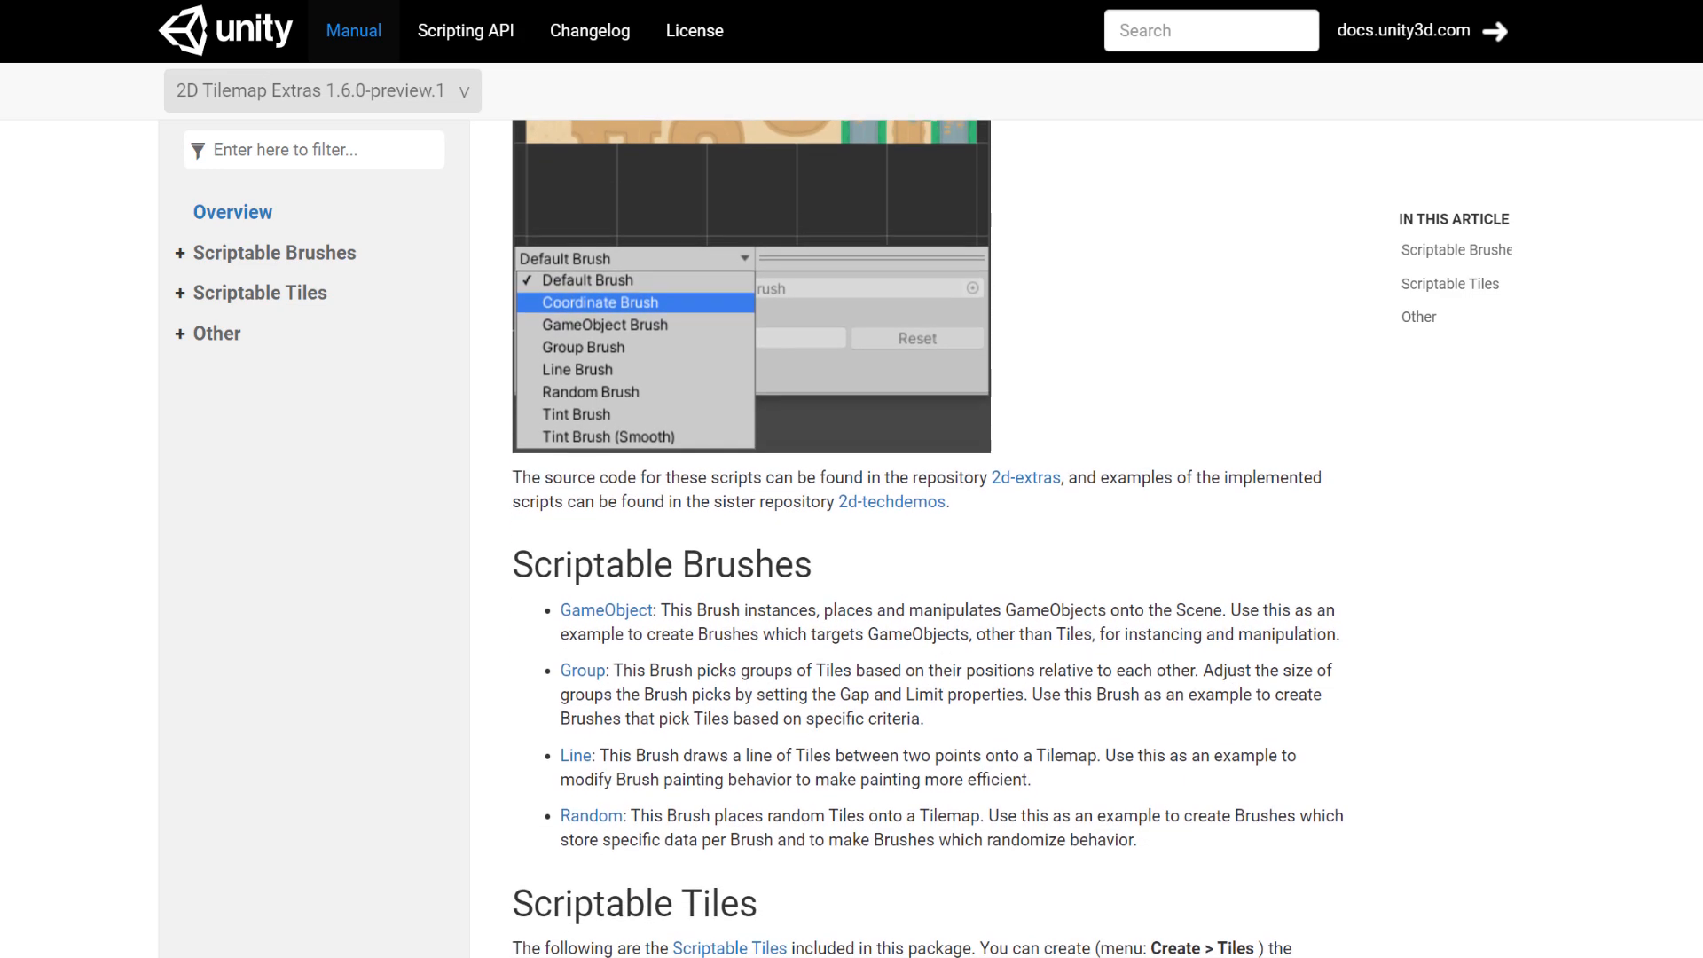
scroll(932, 533, "down", 1)
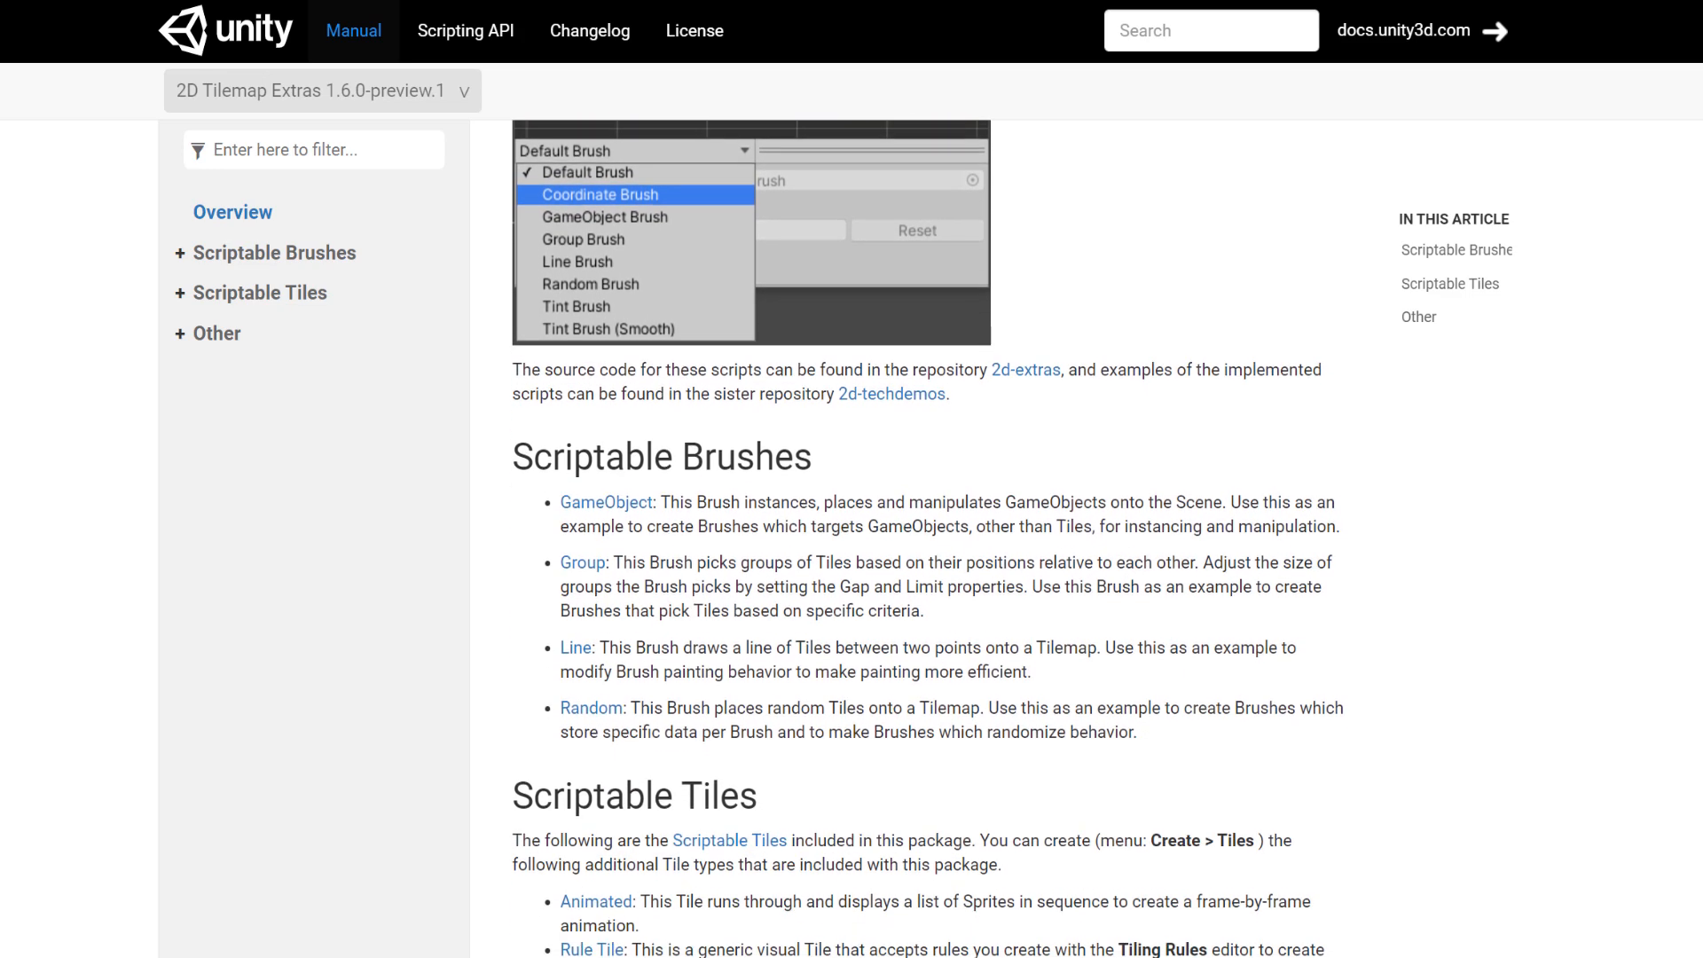
scroll(932, 532, "down", 1)
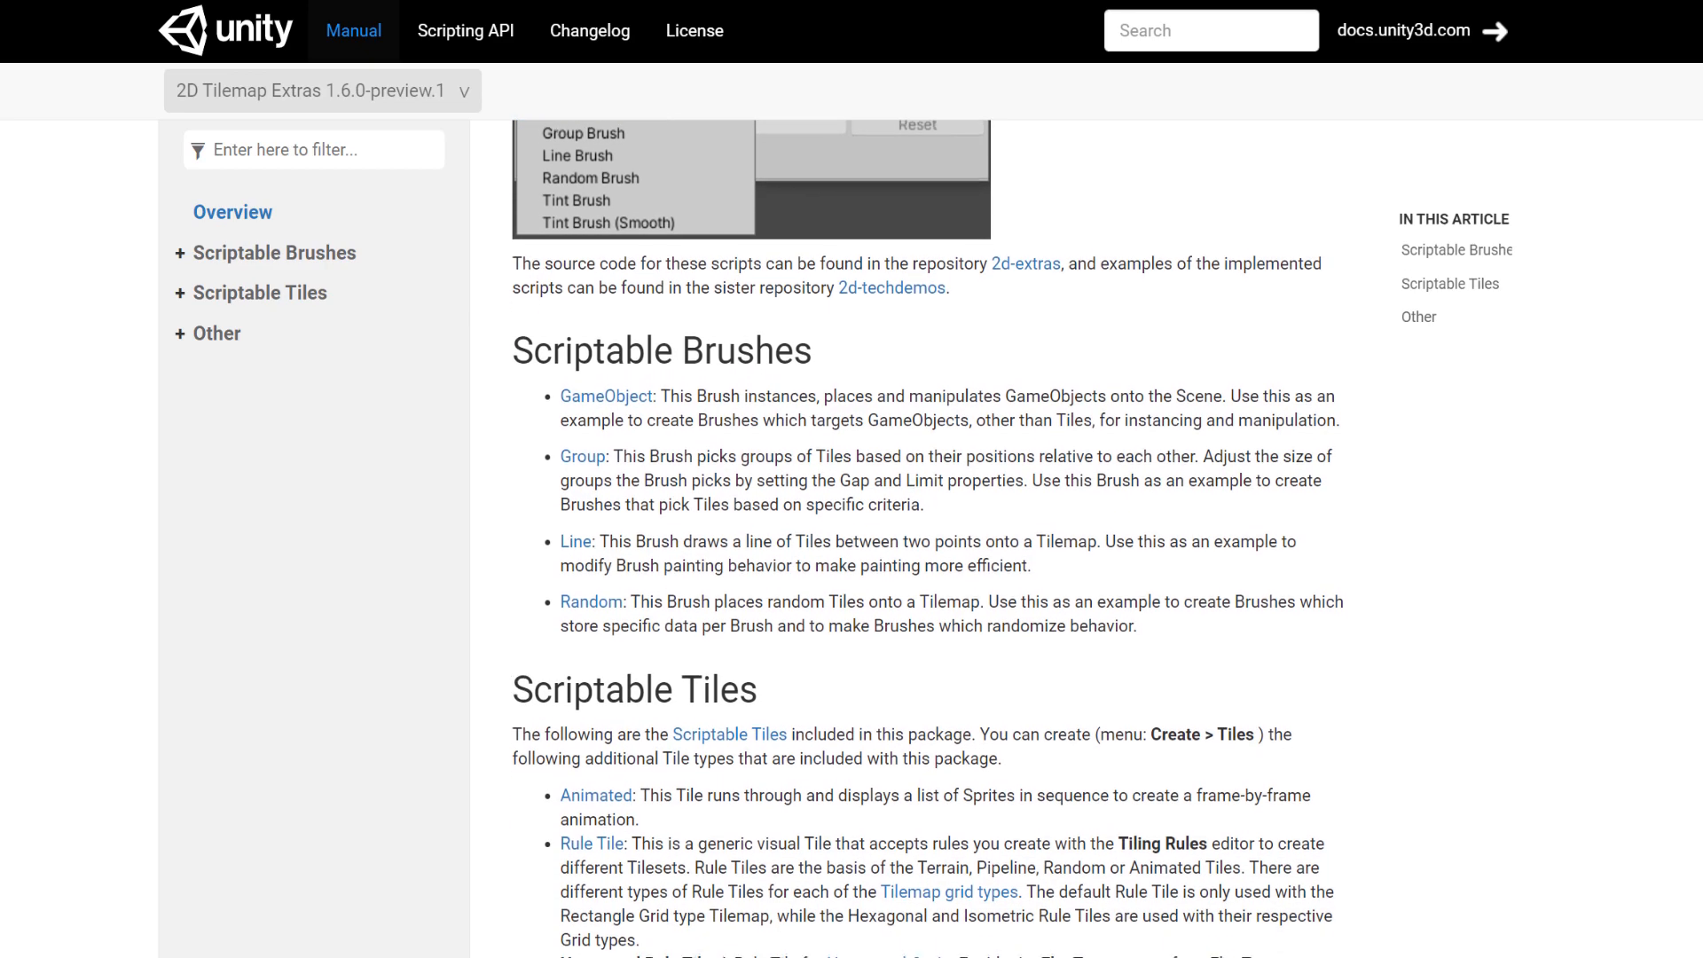
scroll(932, 532, "down", 1)
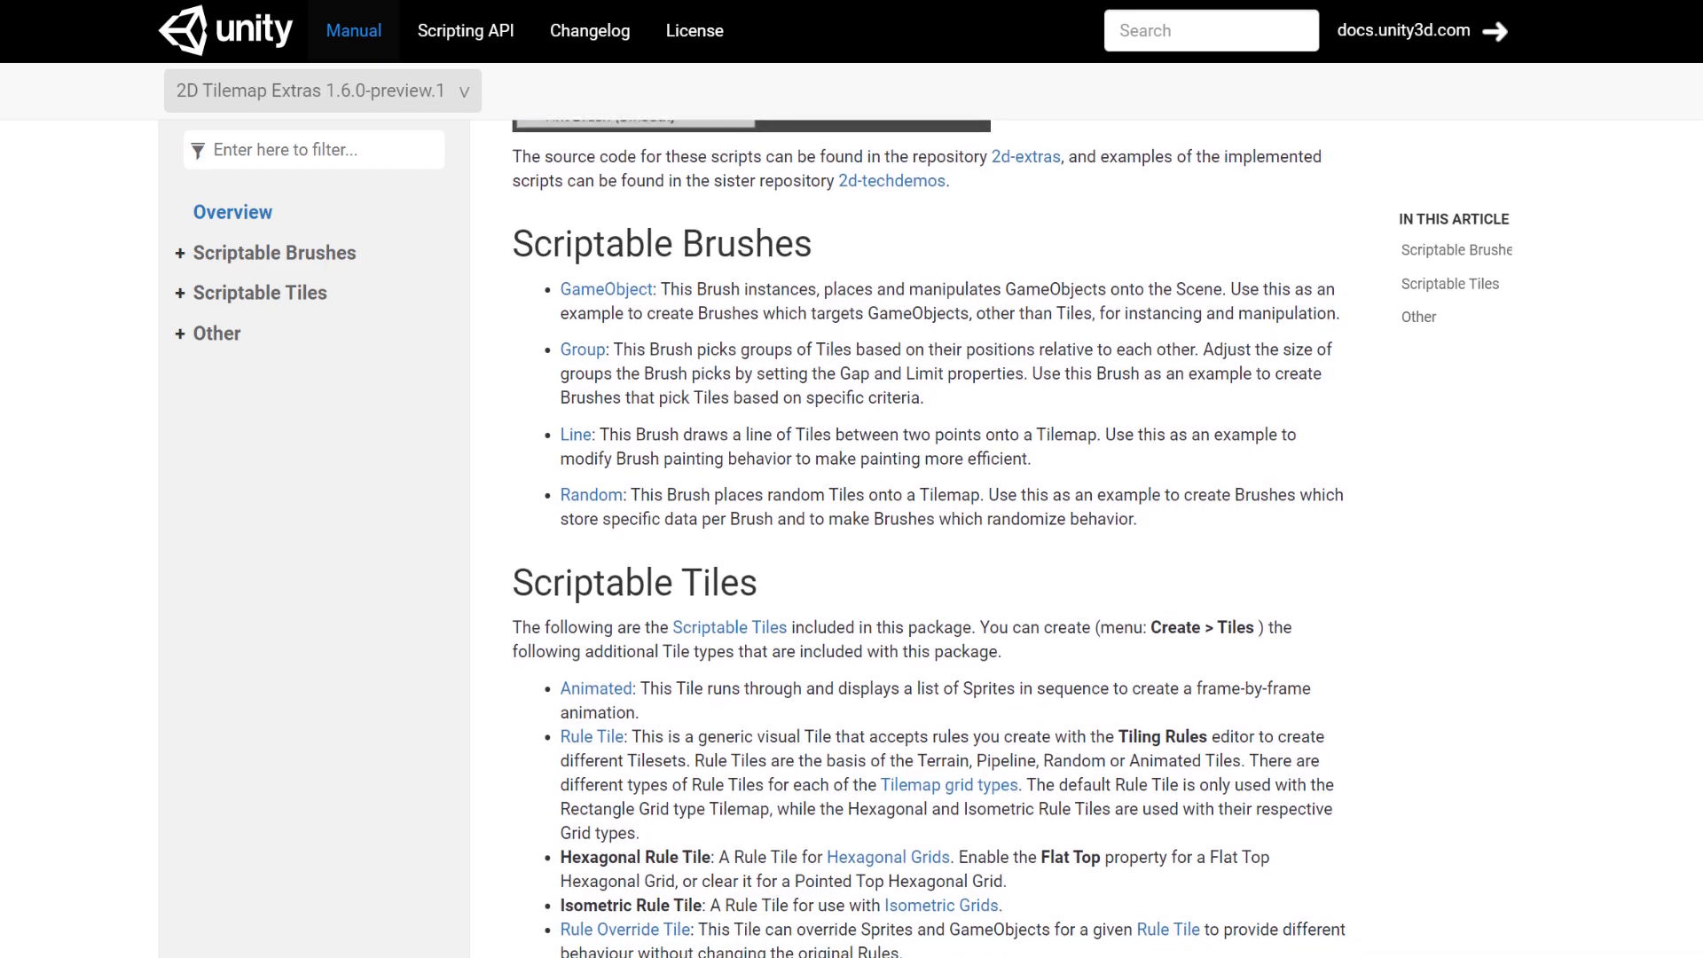
scroll(932, 533, "down", 1)
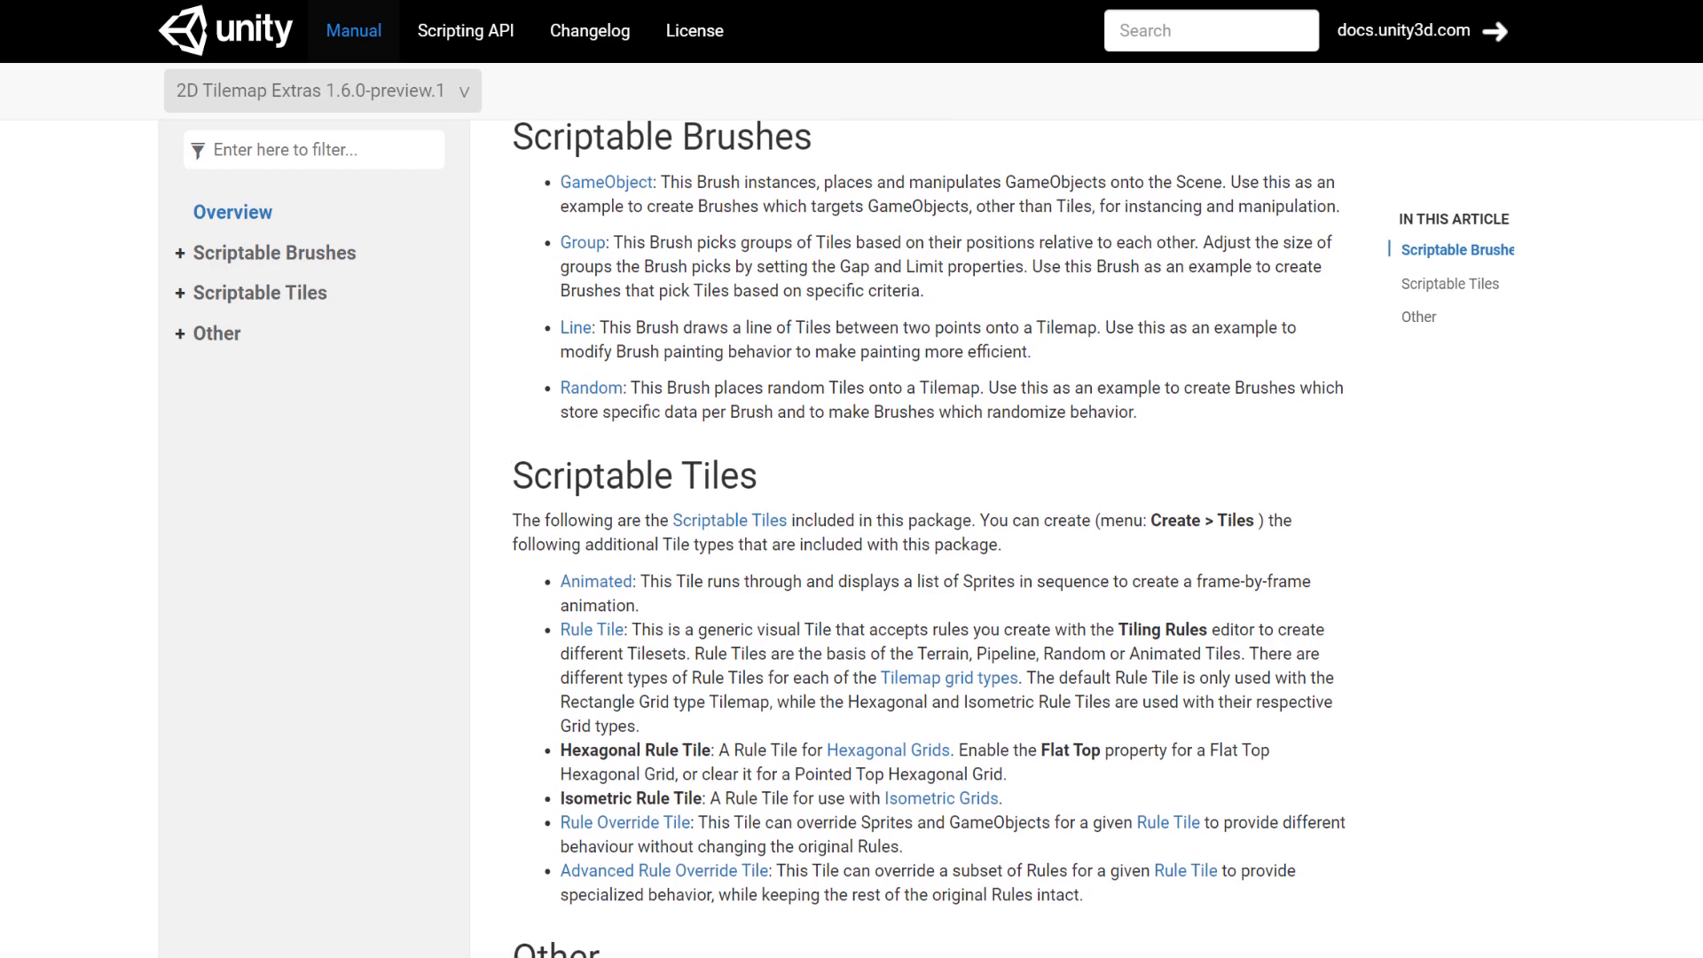
scroll(931, 532, "down", 1)
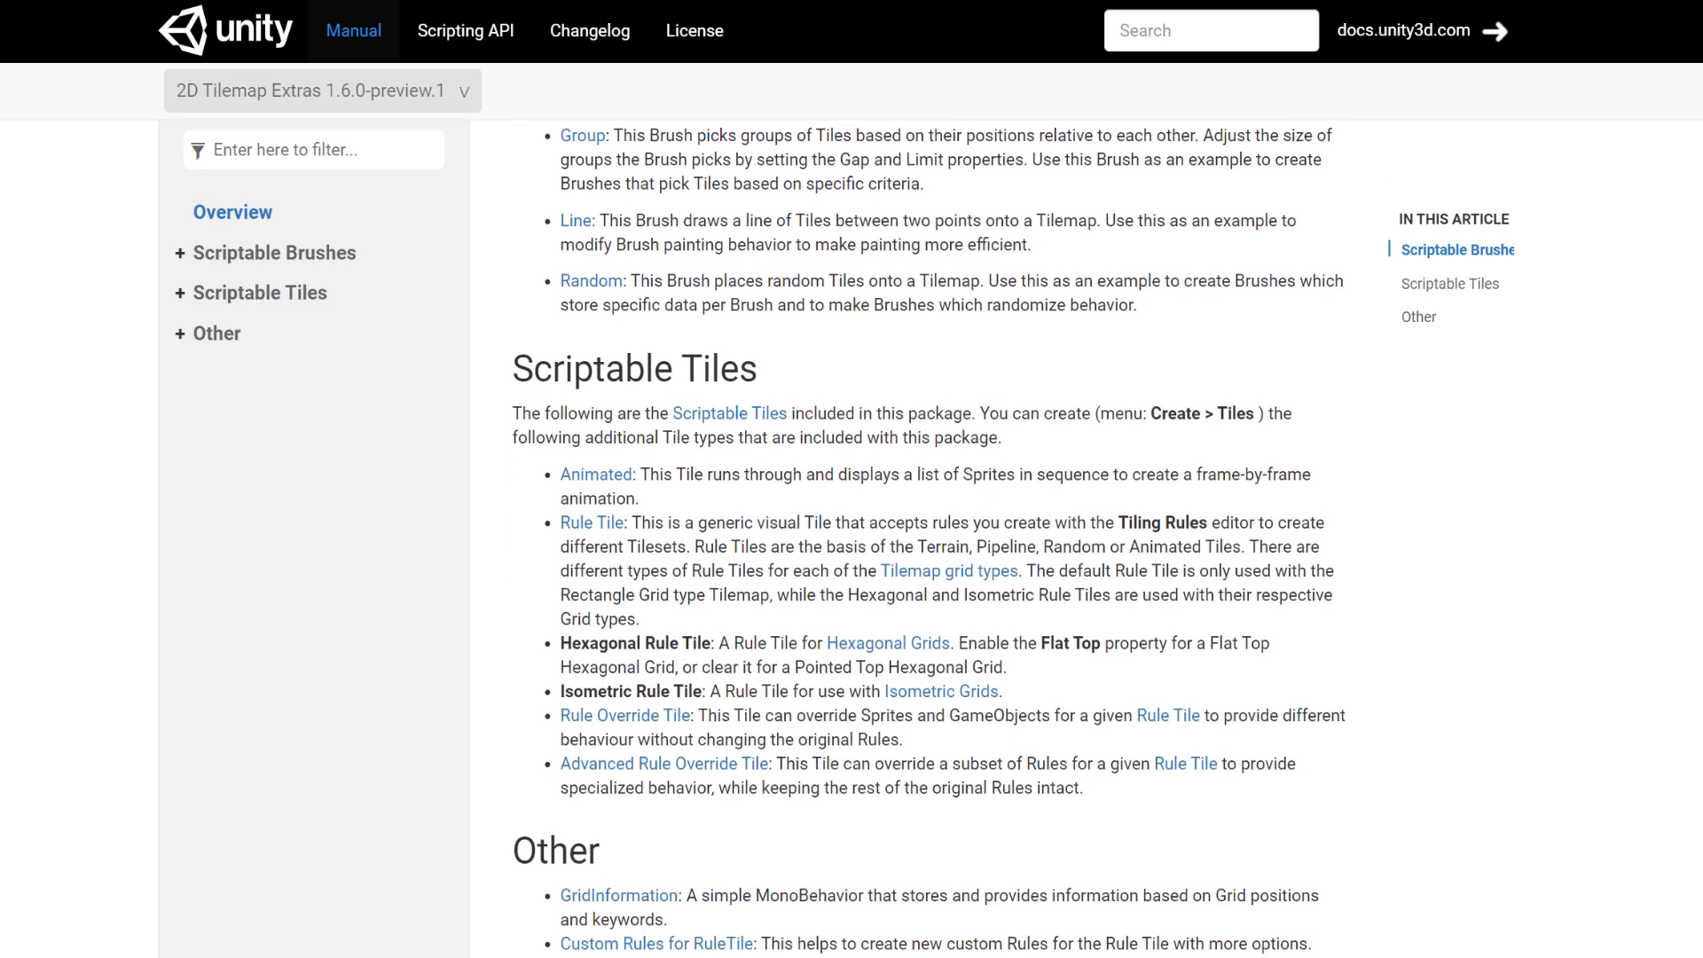
scroll(932, 532, "down", 1)
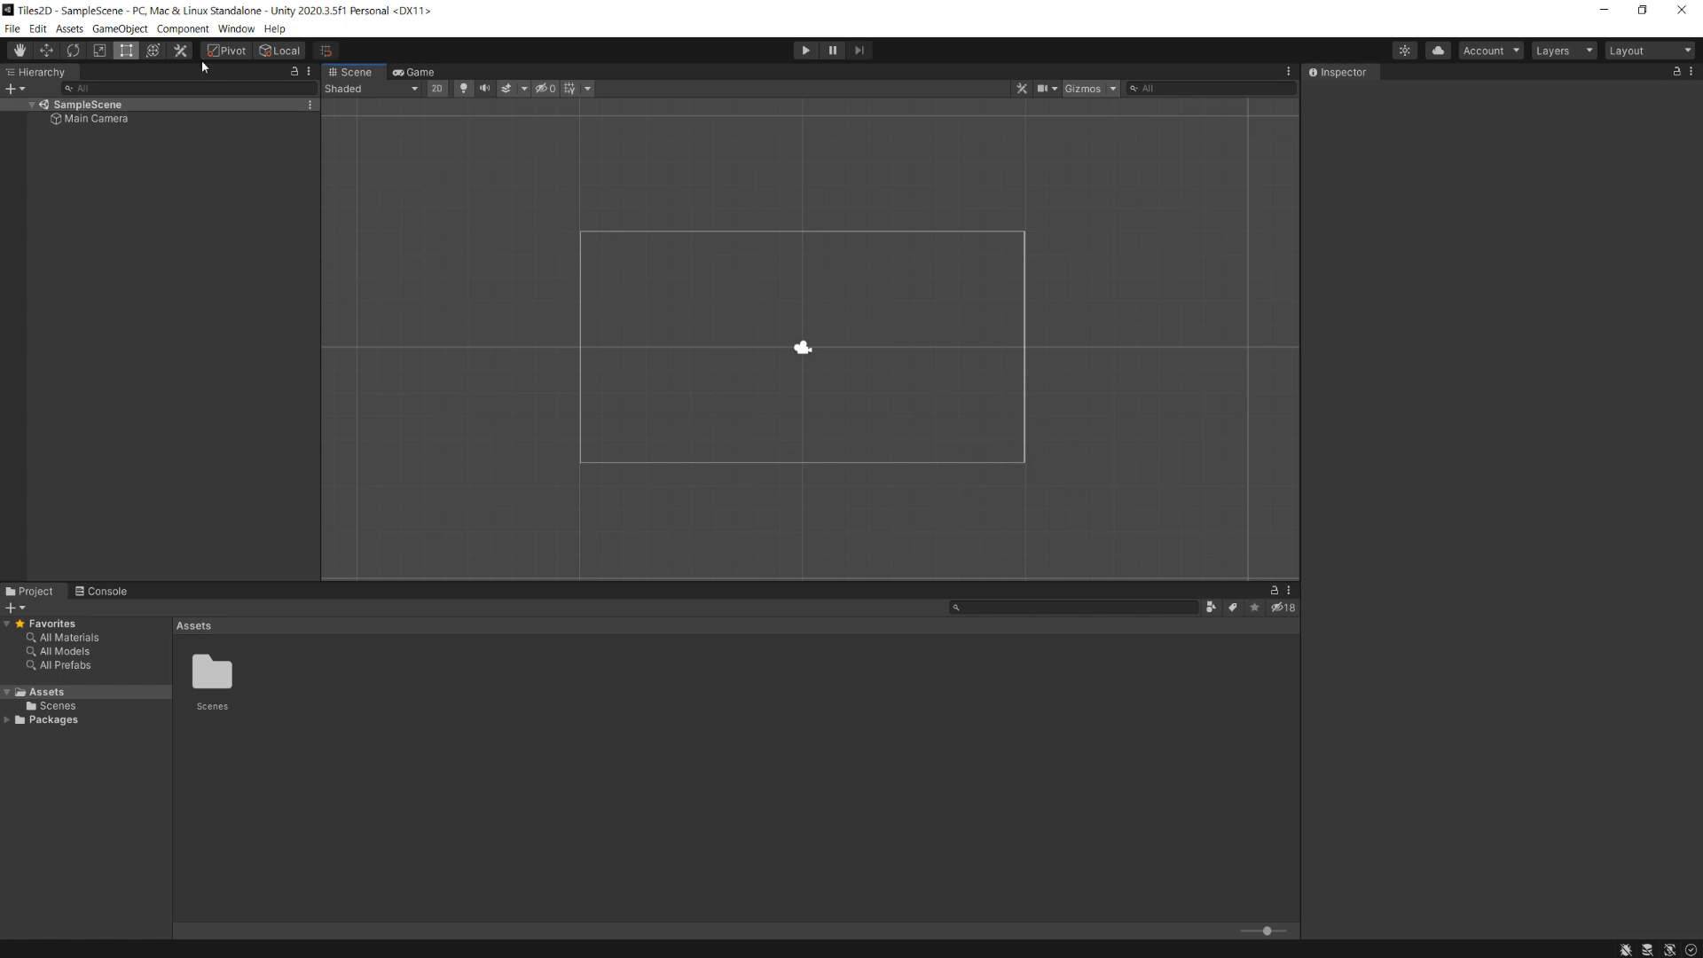
In the Unity editor, enable preview packages in the Package Manager's advanced project settings and accept the notice about them.
left_click(228, 32)
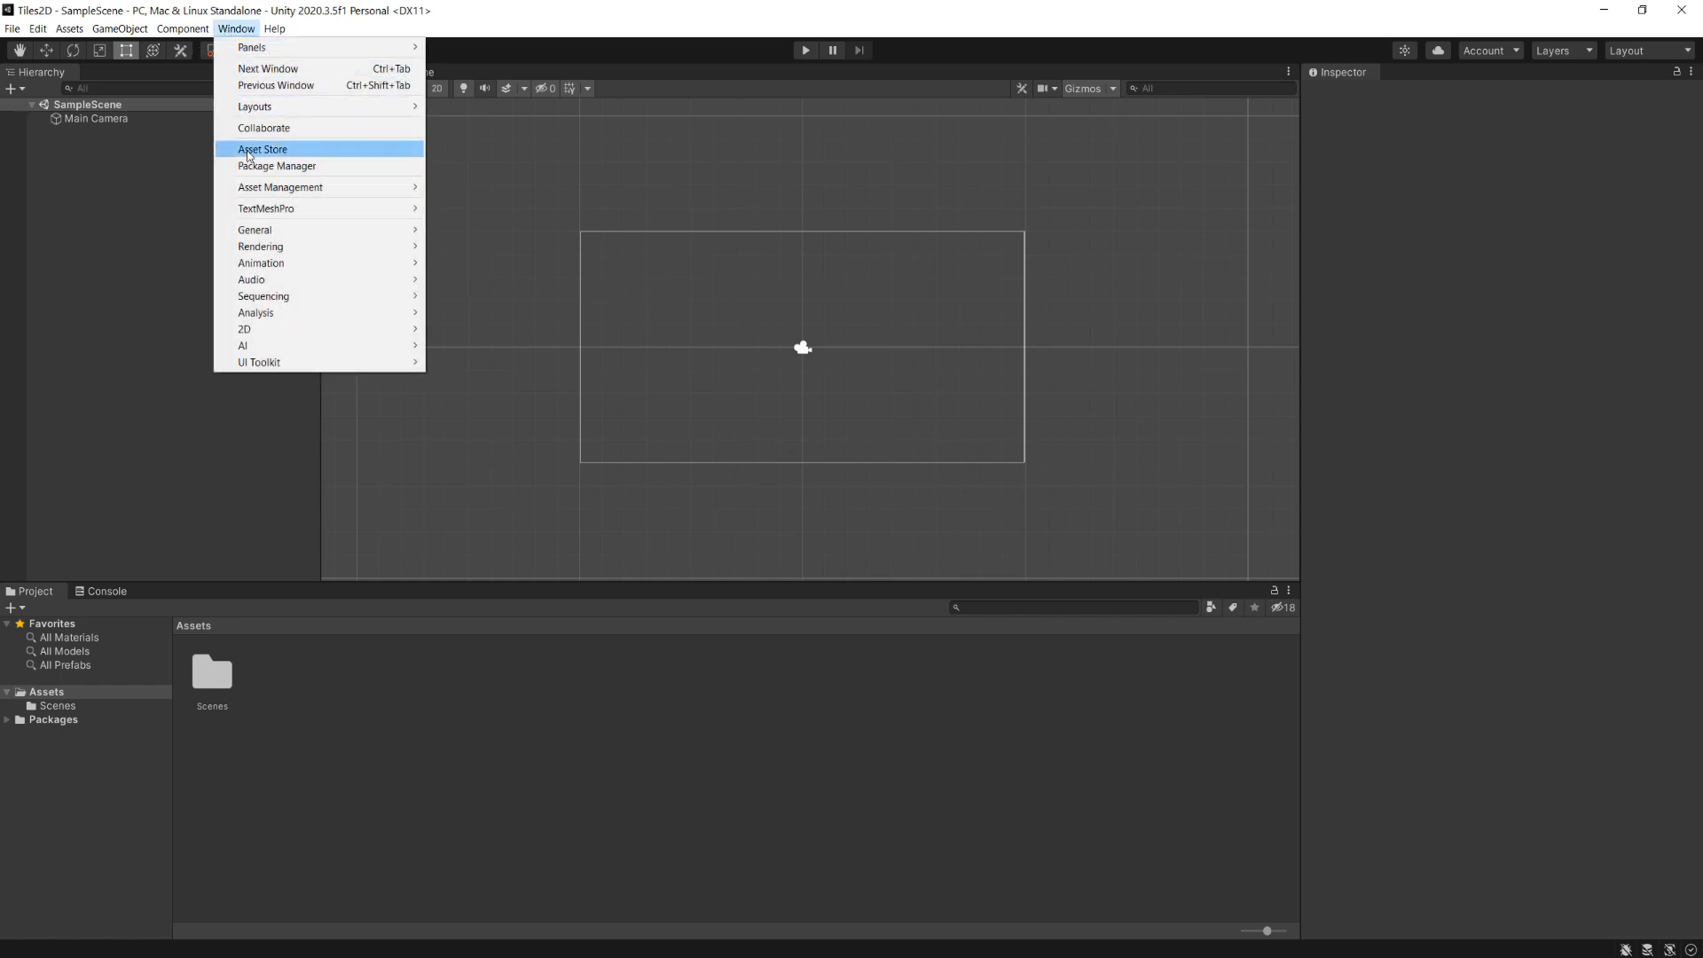
left_click(266, 167)
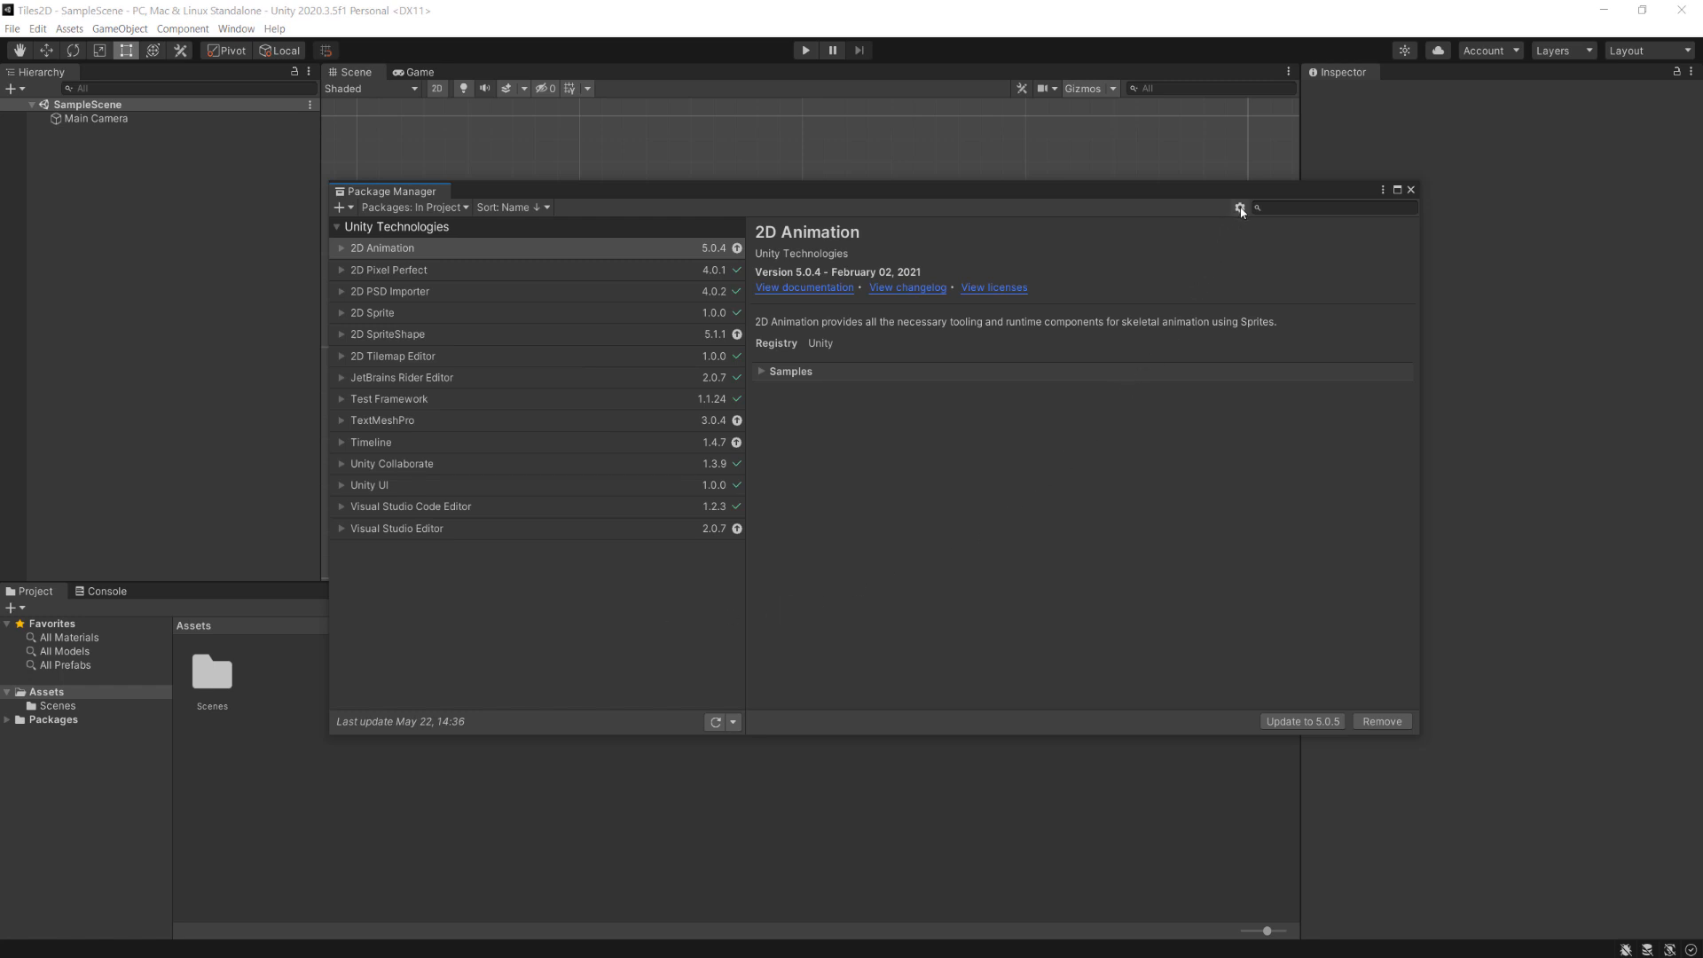
left_click(1240, 208)
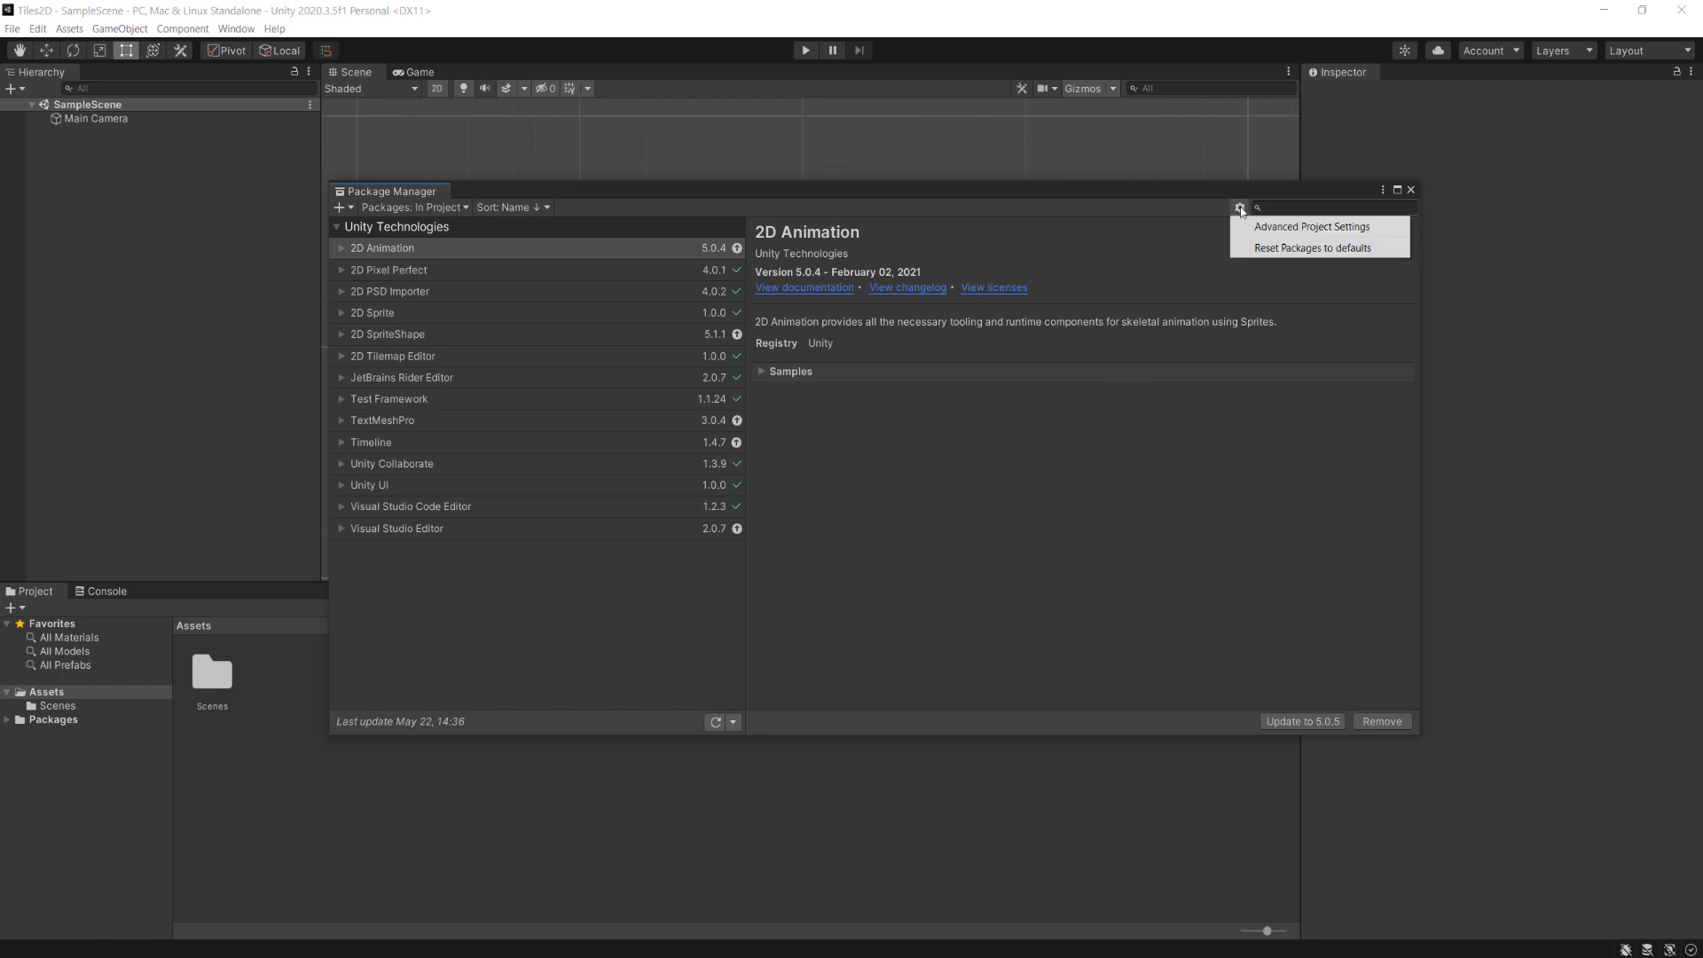
left_click(1305, 227)
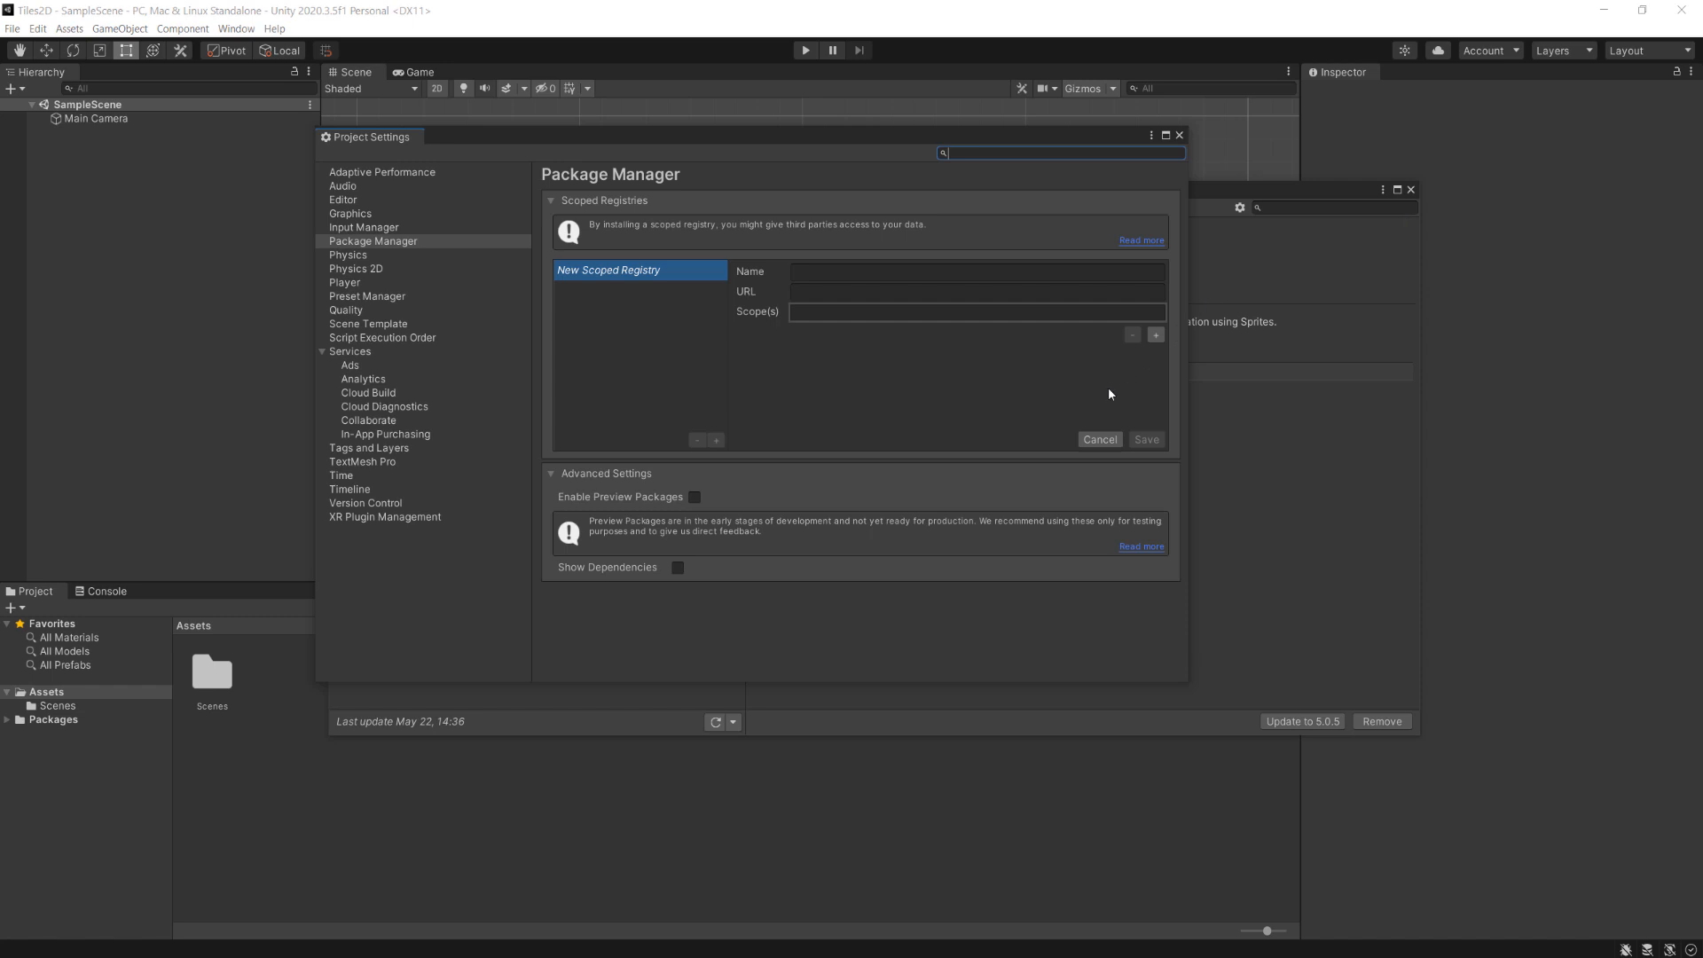
left_click_drag(674, 139, 777, 264)
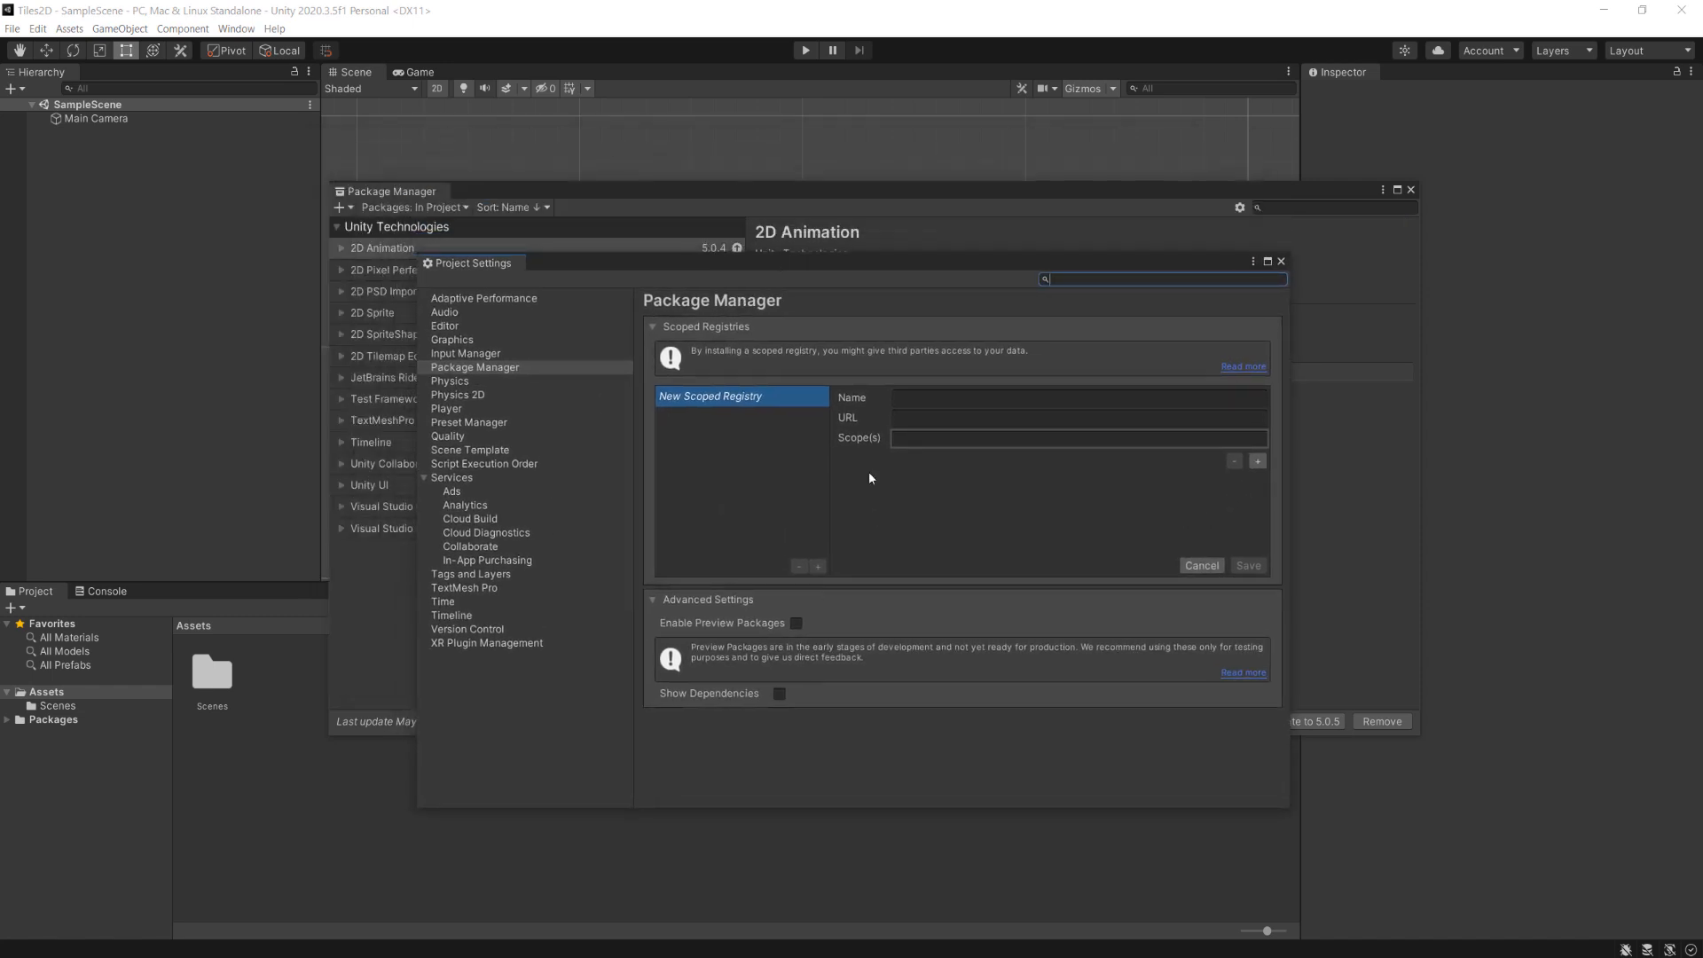
left_click(795, 624)
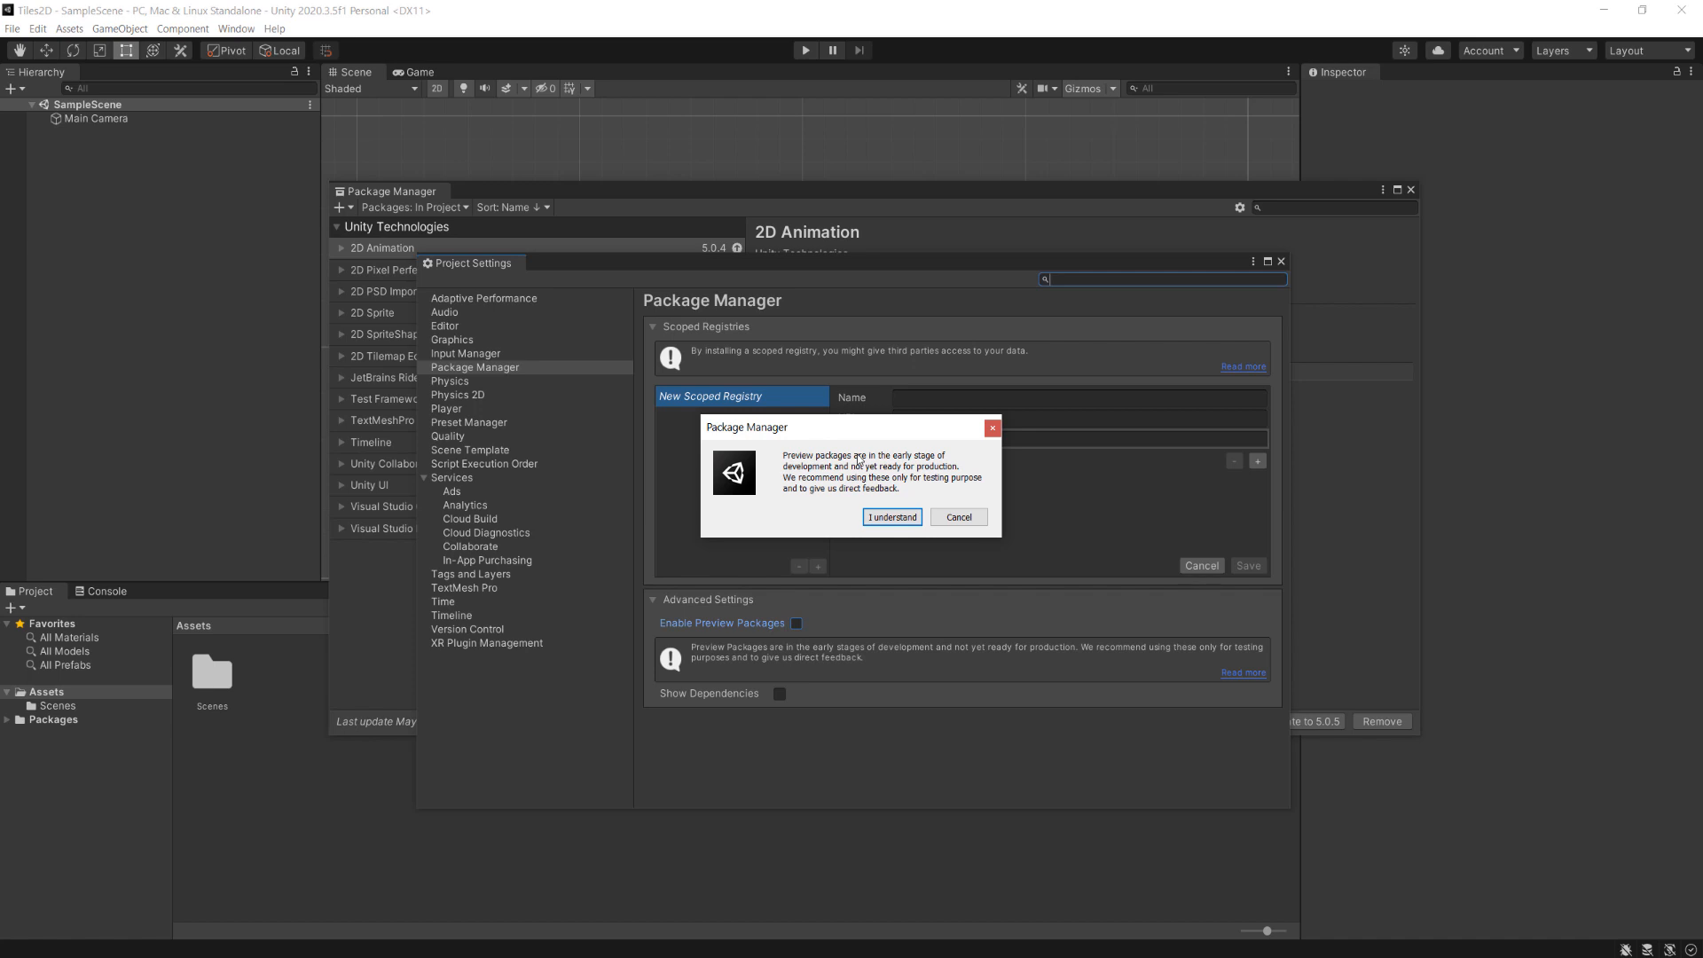
left_click(894, 519)
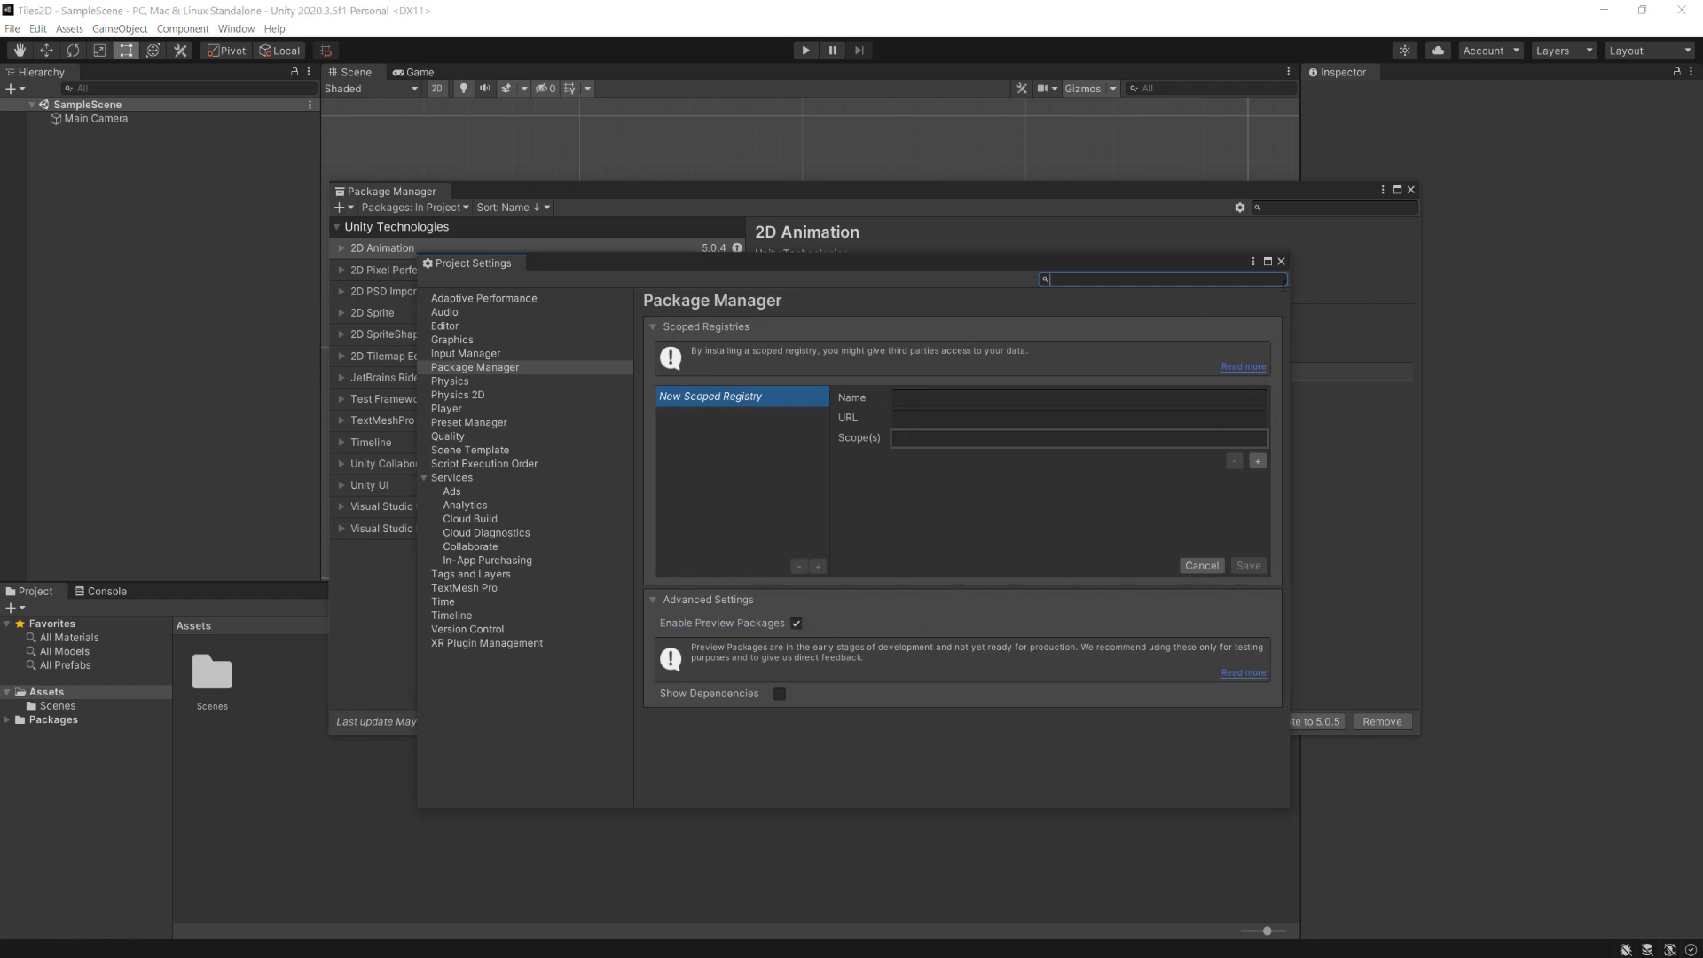
left_click(1281, 262)
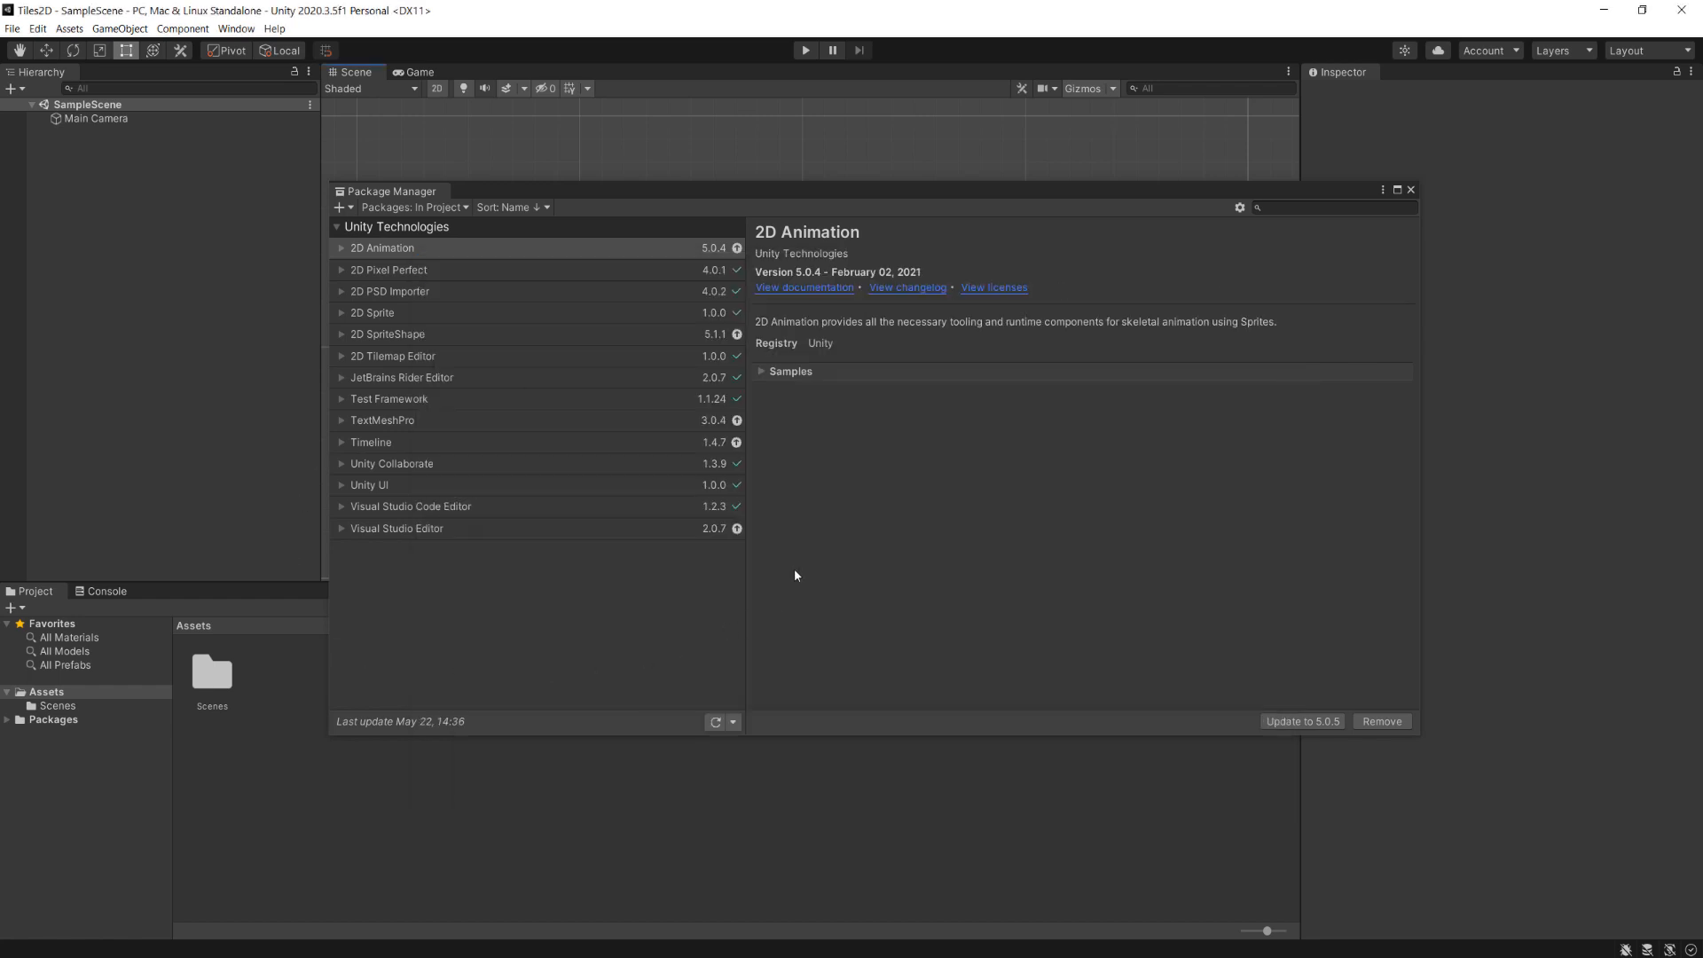
Install the 2D Tilemap Extras 1.7.0-preview package from the Unity Registry.
left_click_drag(710, 190, 666, 209)
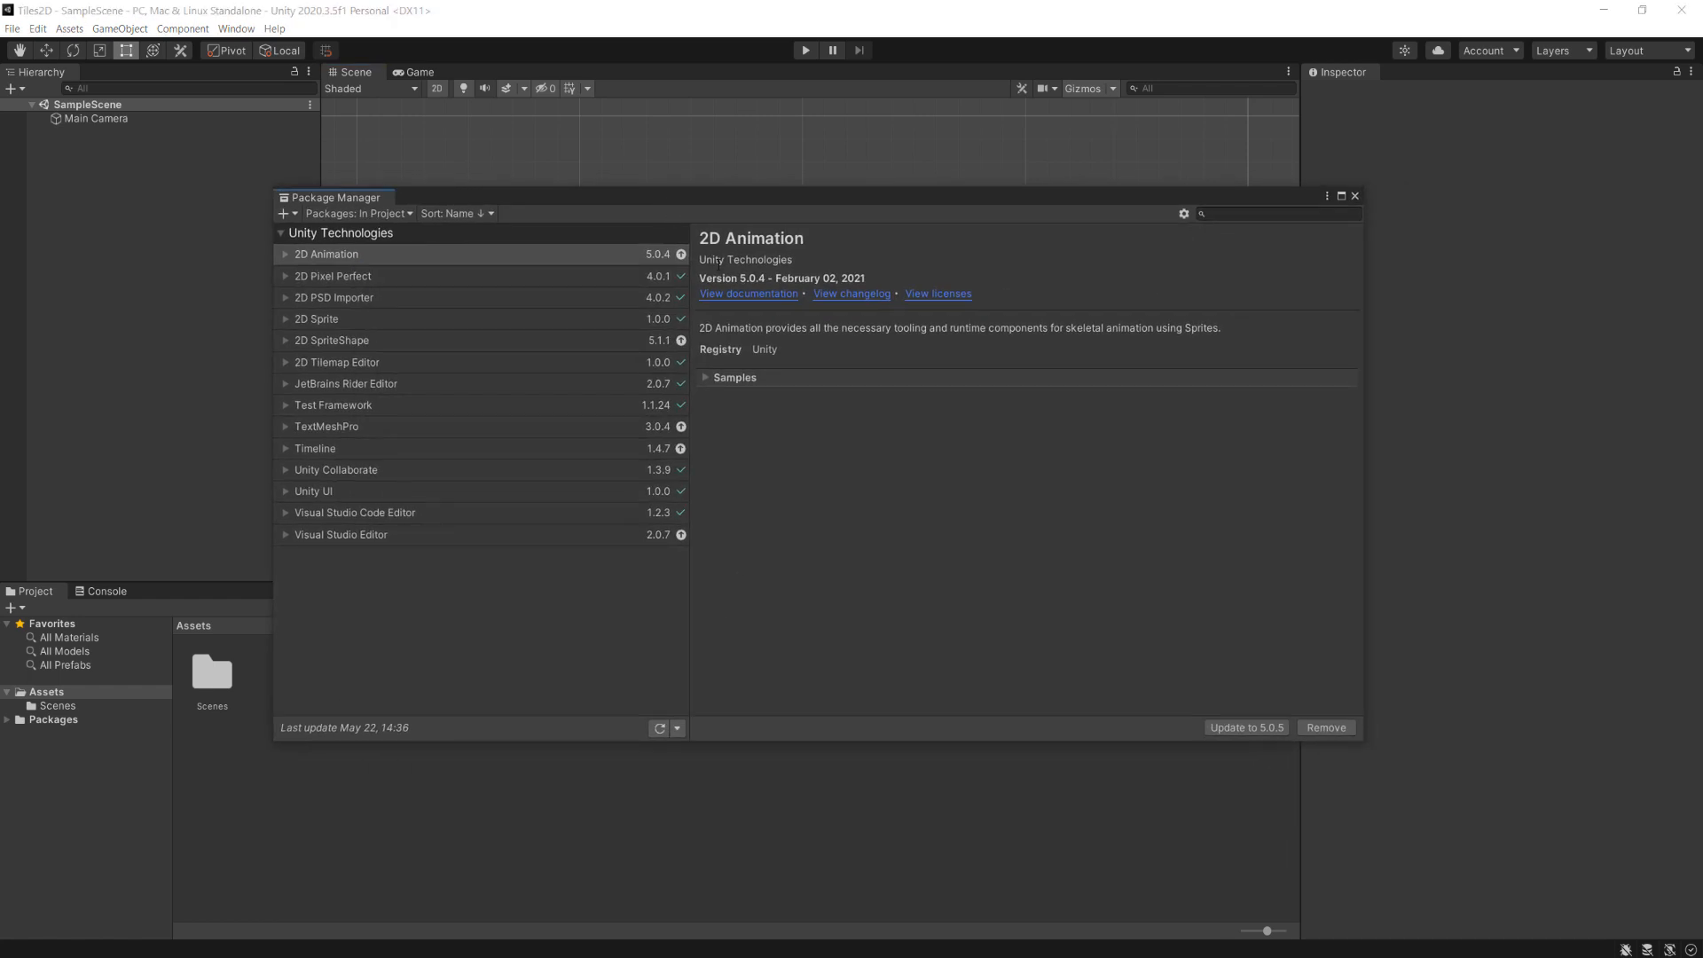
left_click(396, 213)
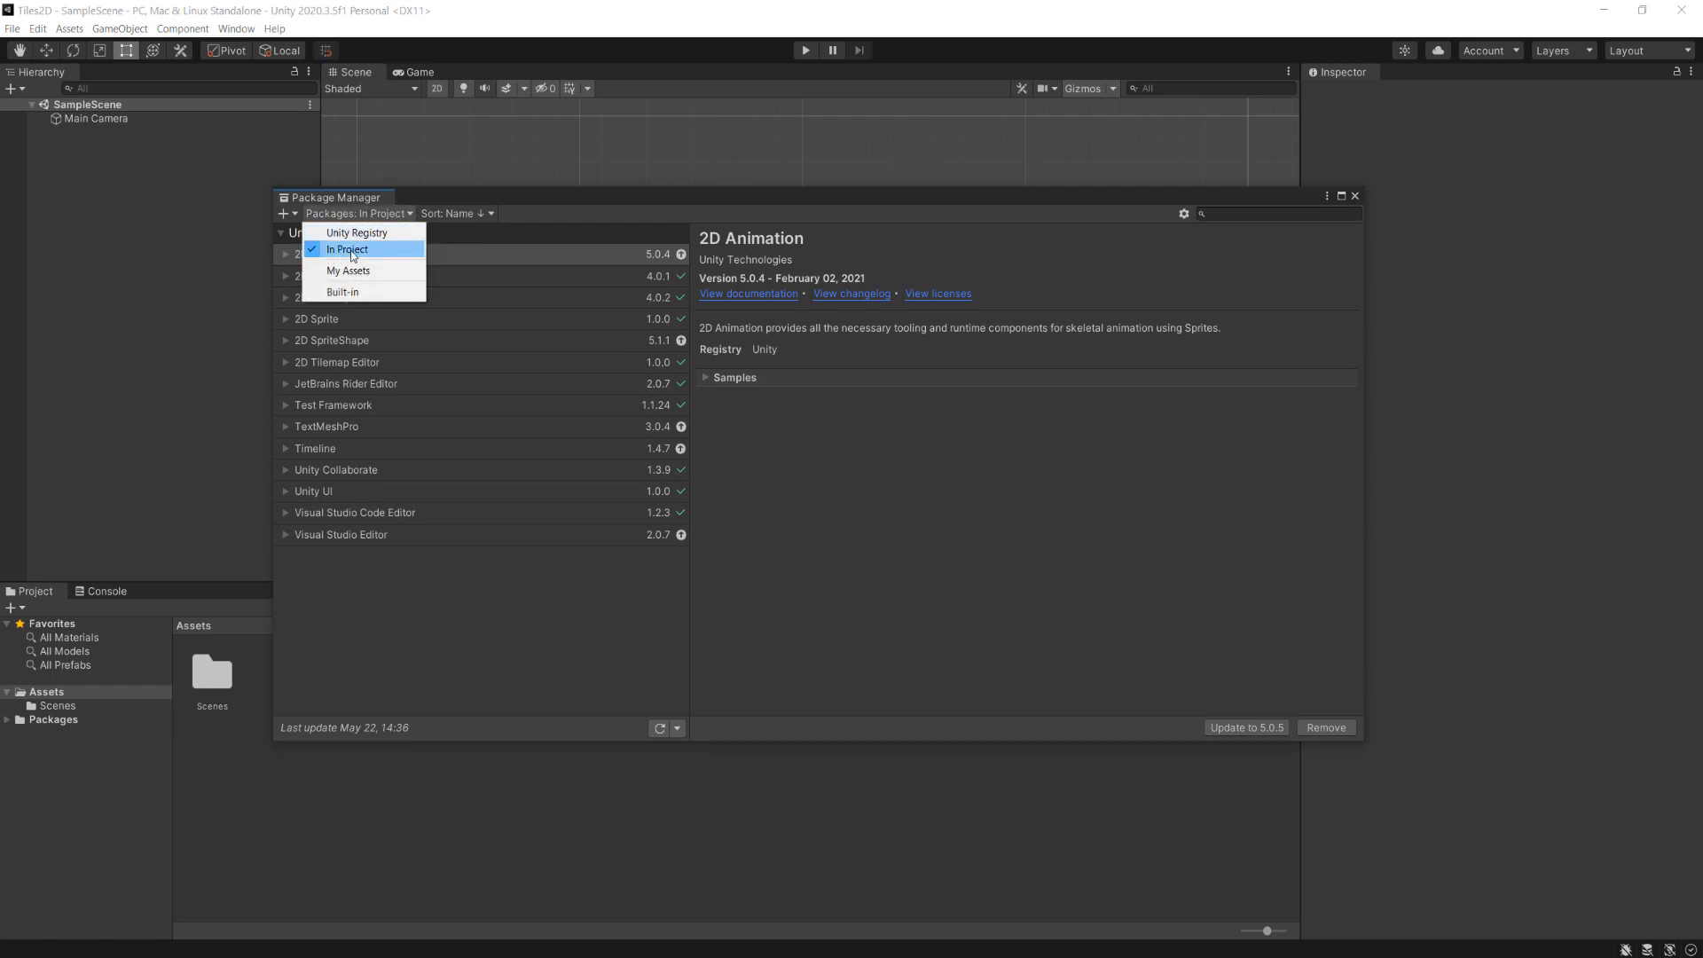
left_click(368, 234)
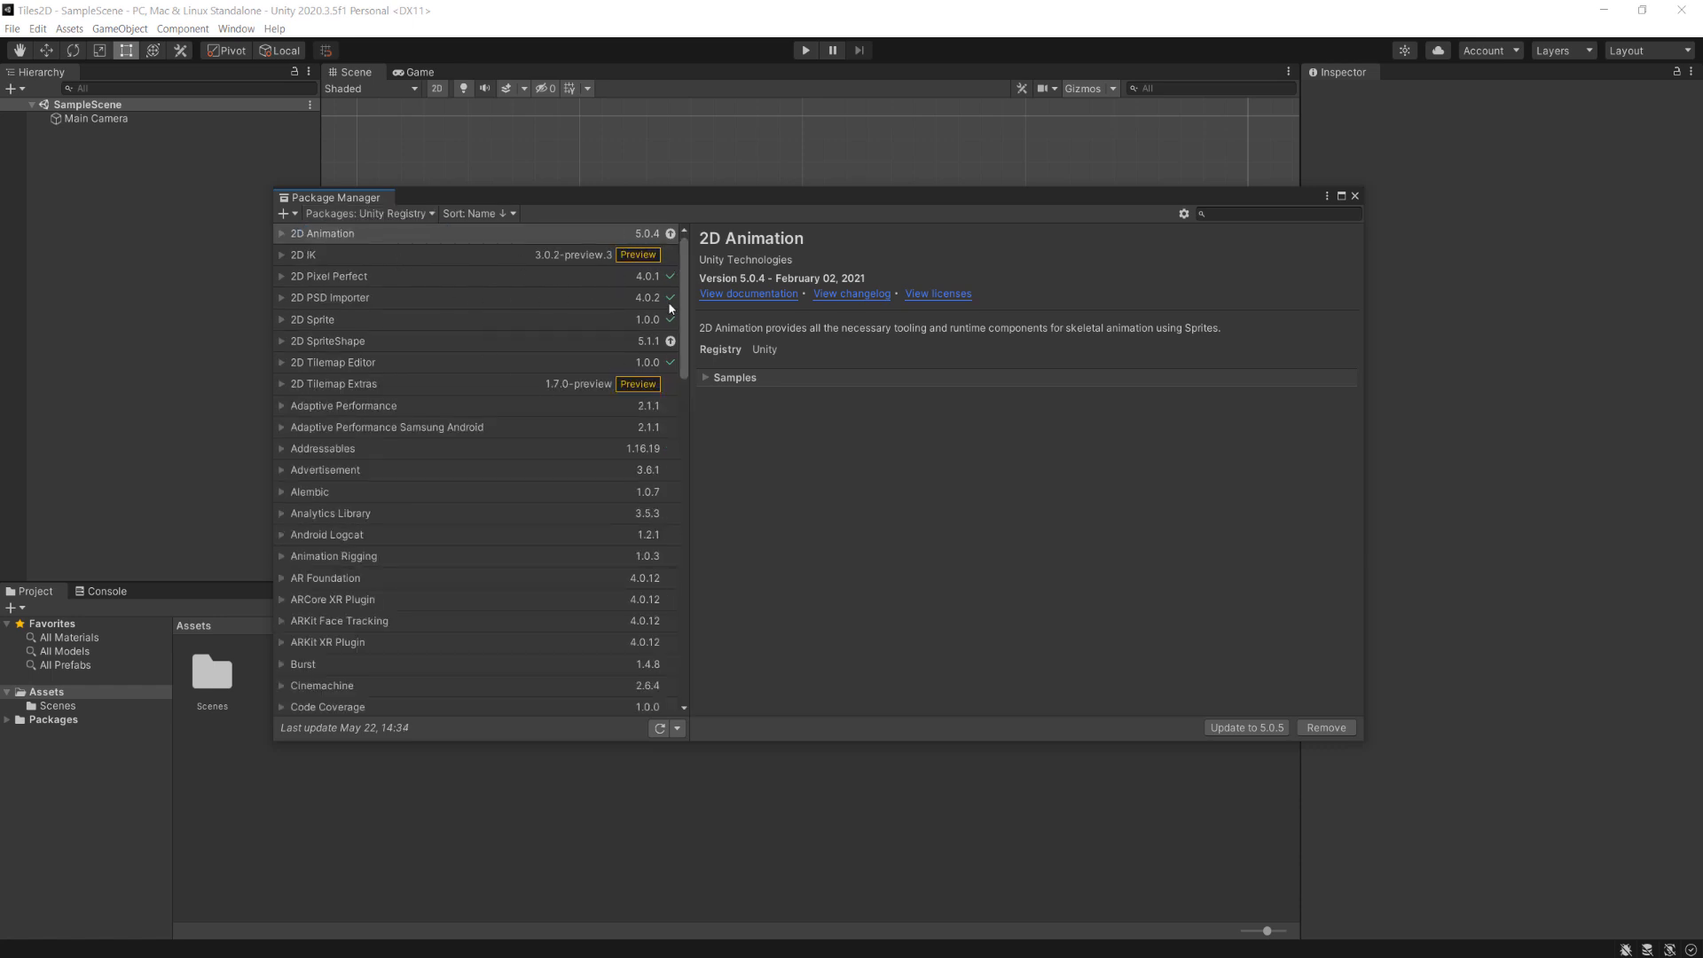
scroll(671, 308, "down", 15)
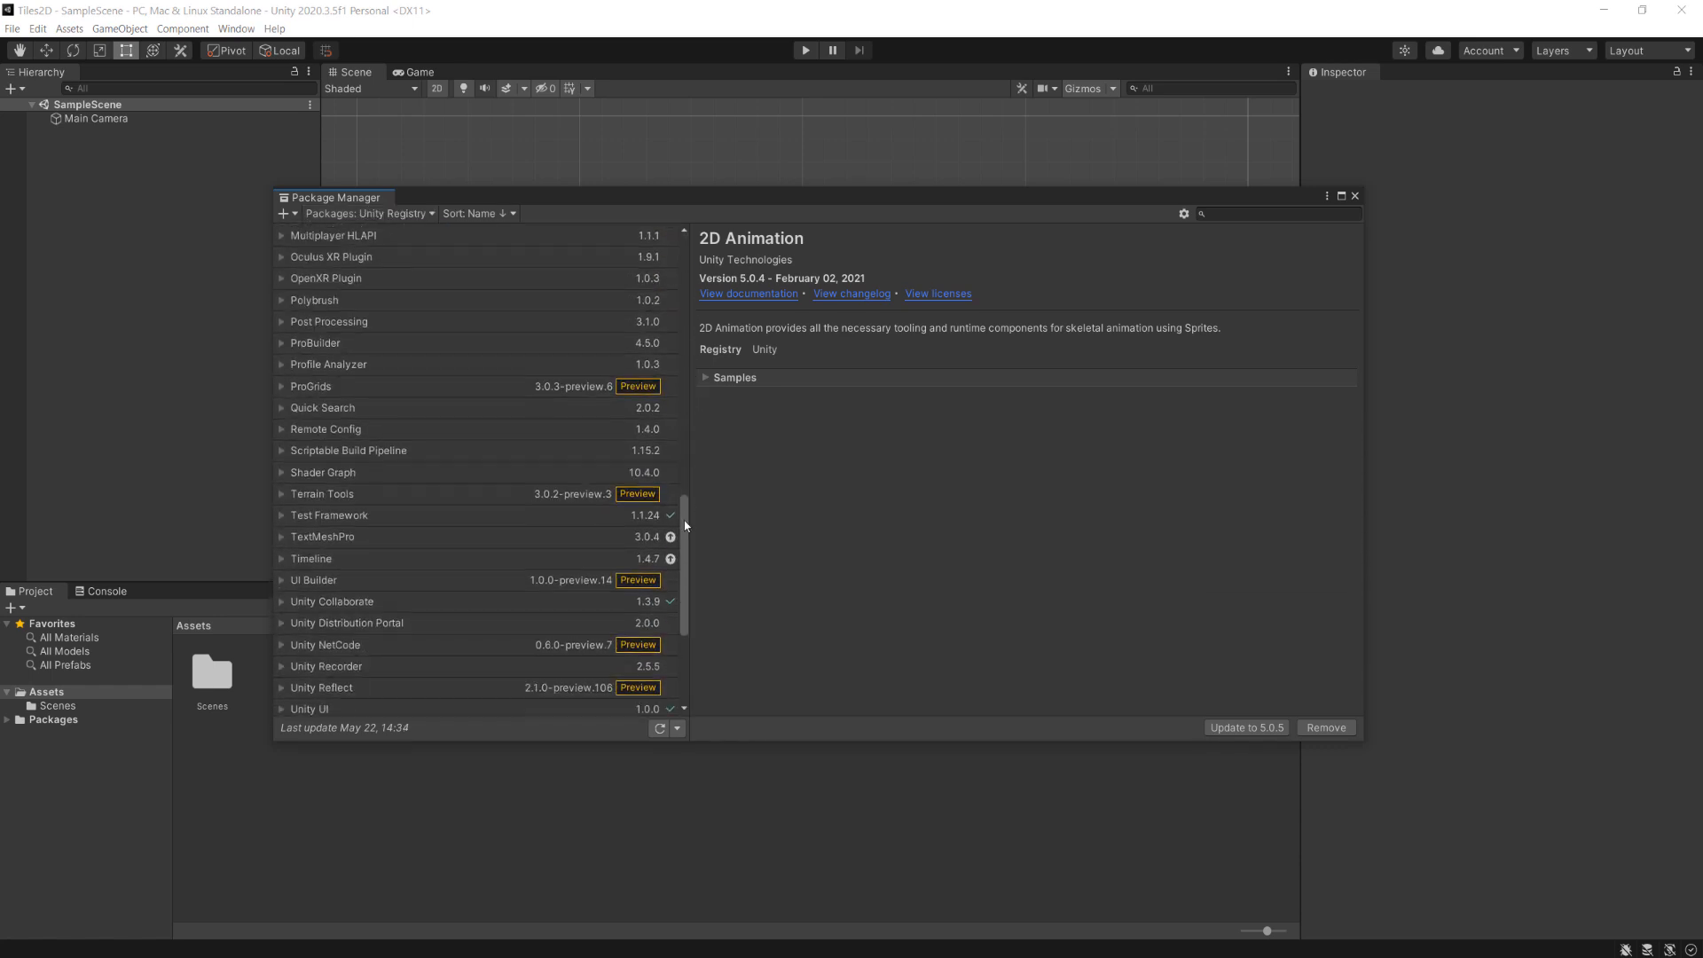
left_click_drag(683, 526, 692, 226)
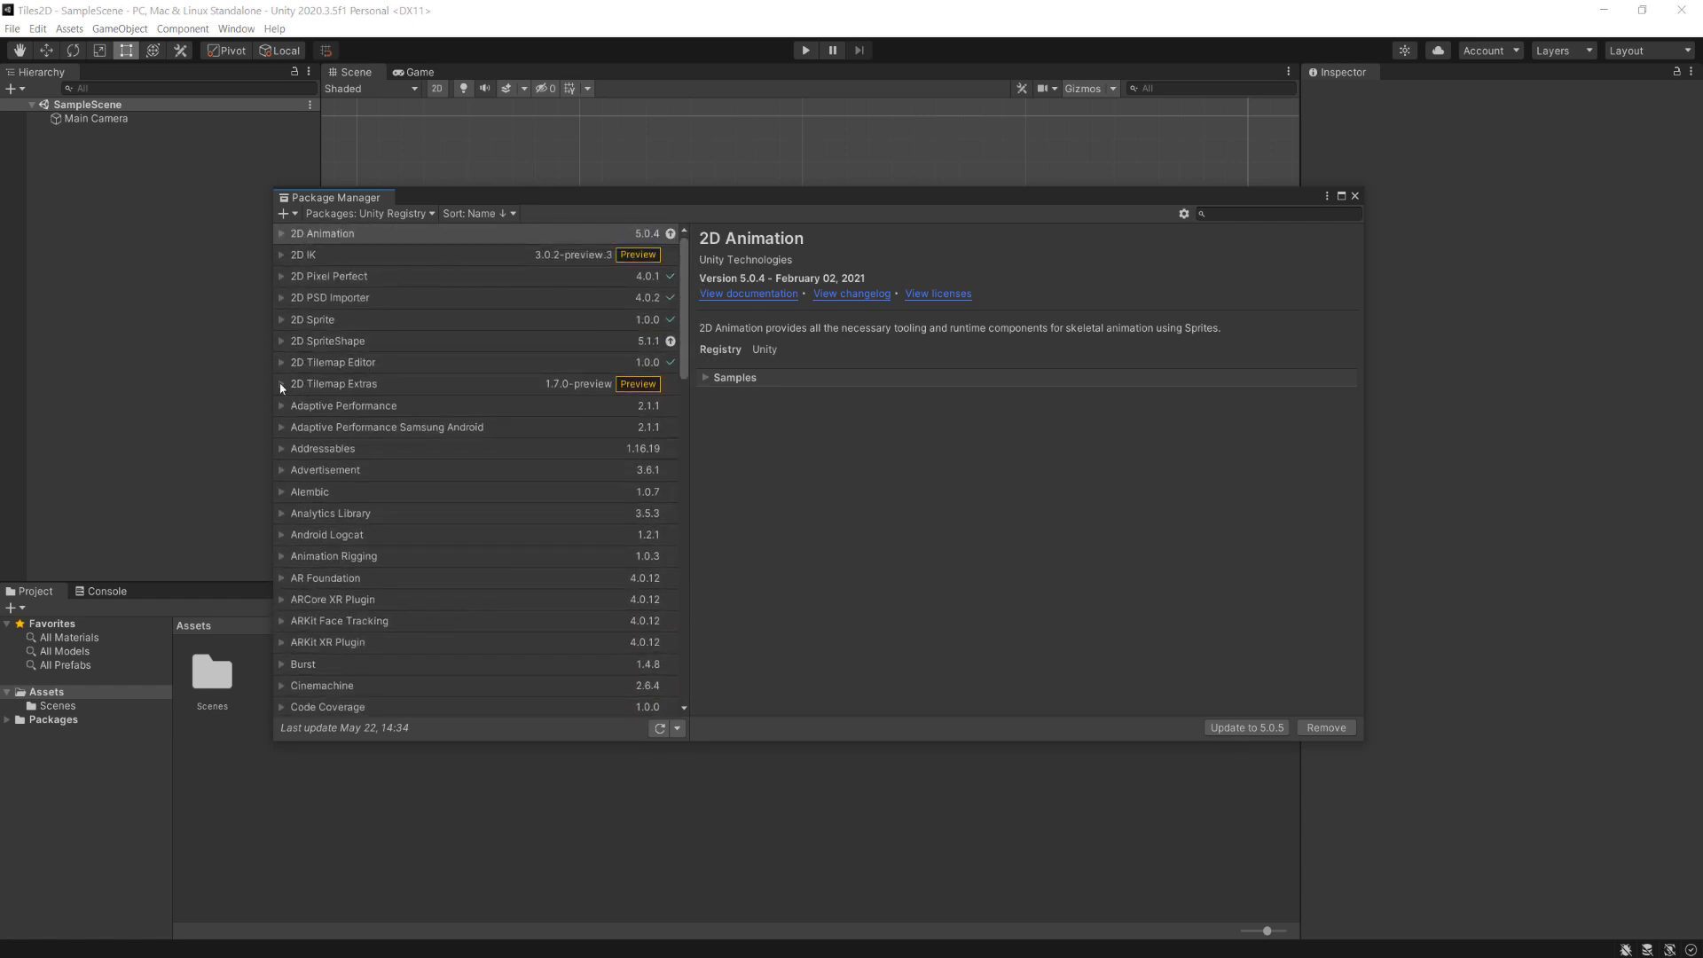
left_click(351, 385)
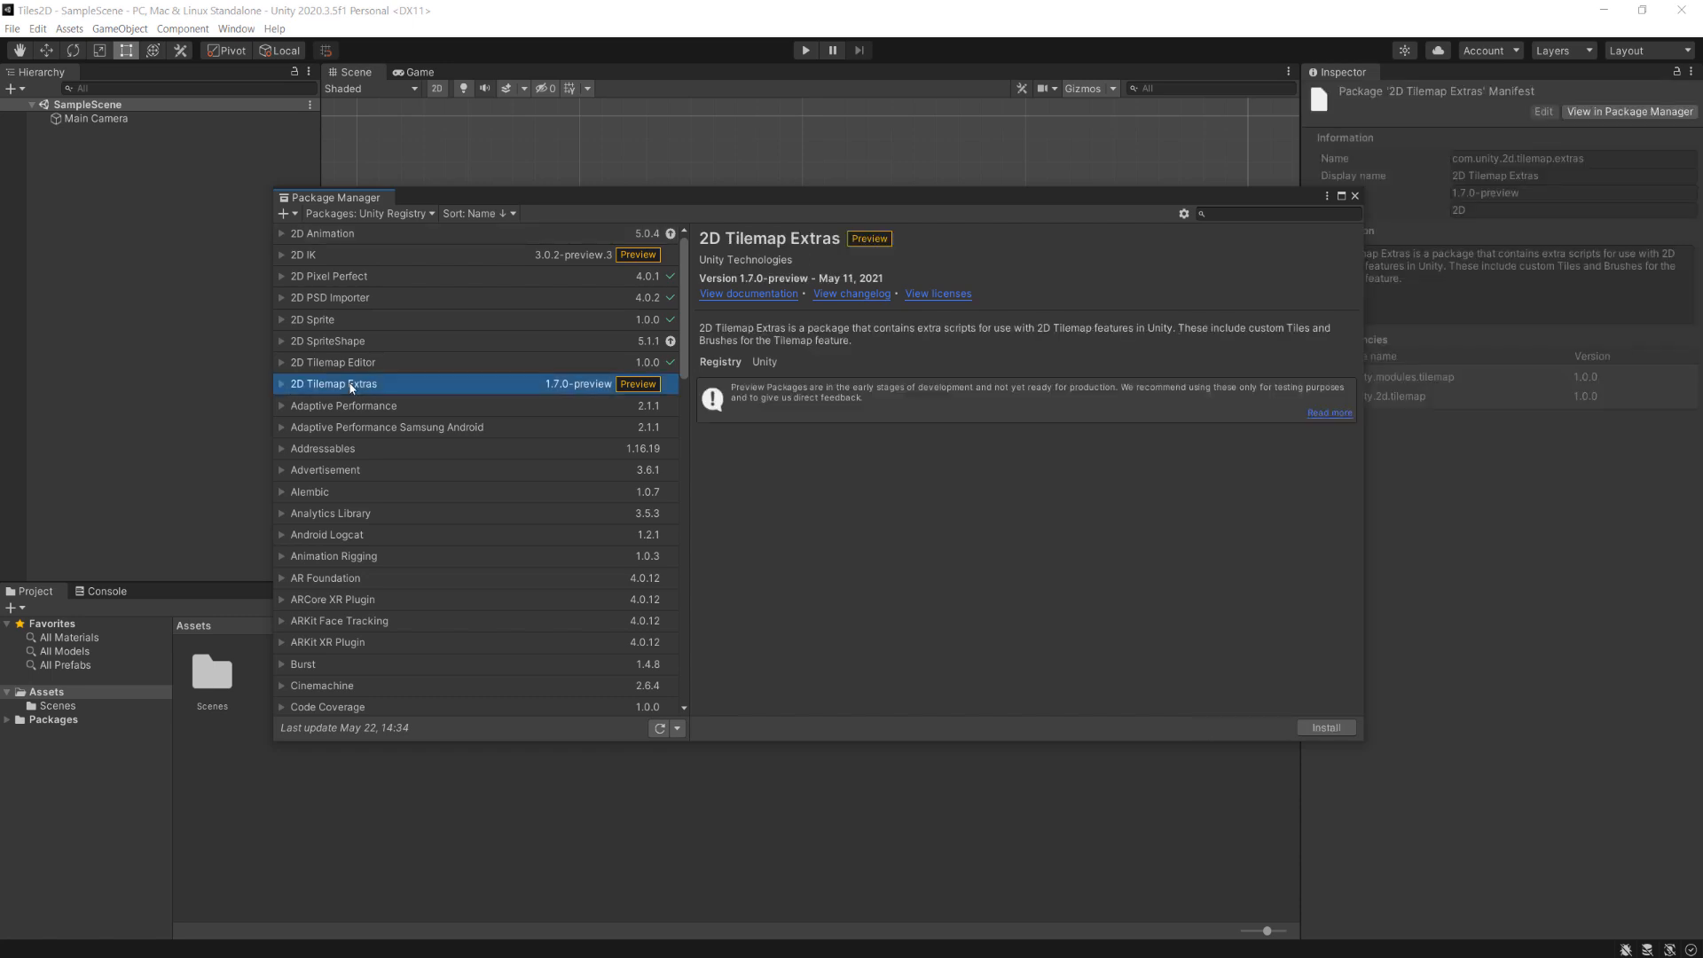
left_click(1327, 727)
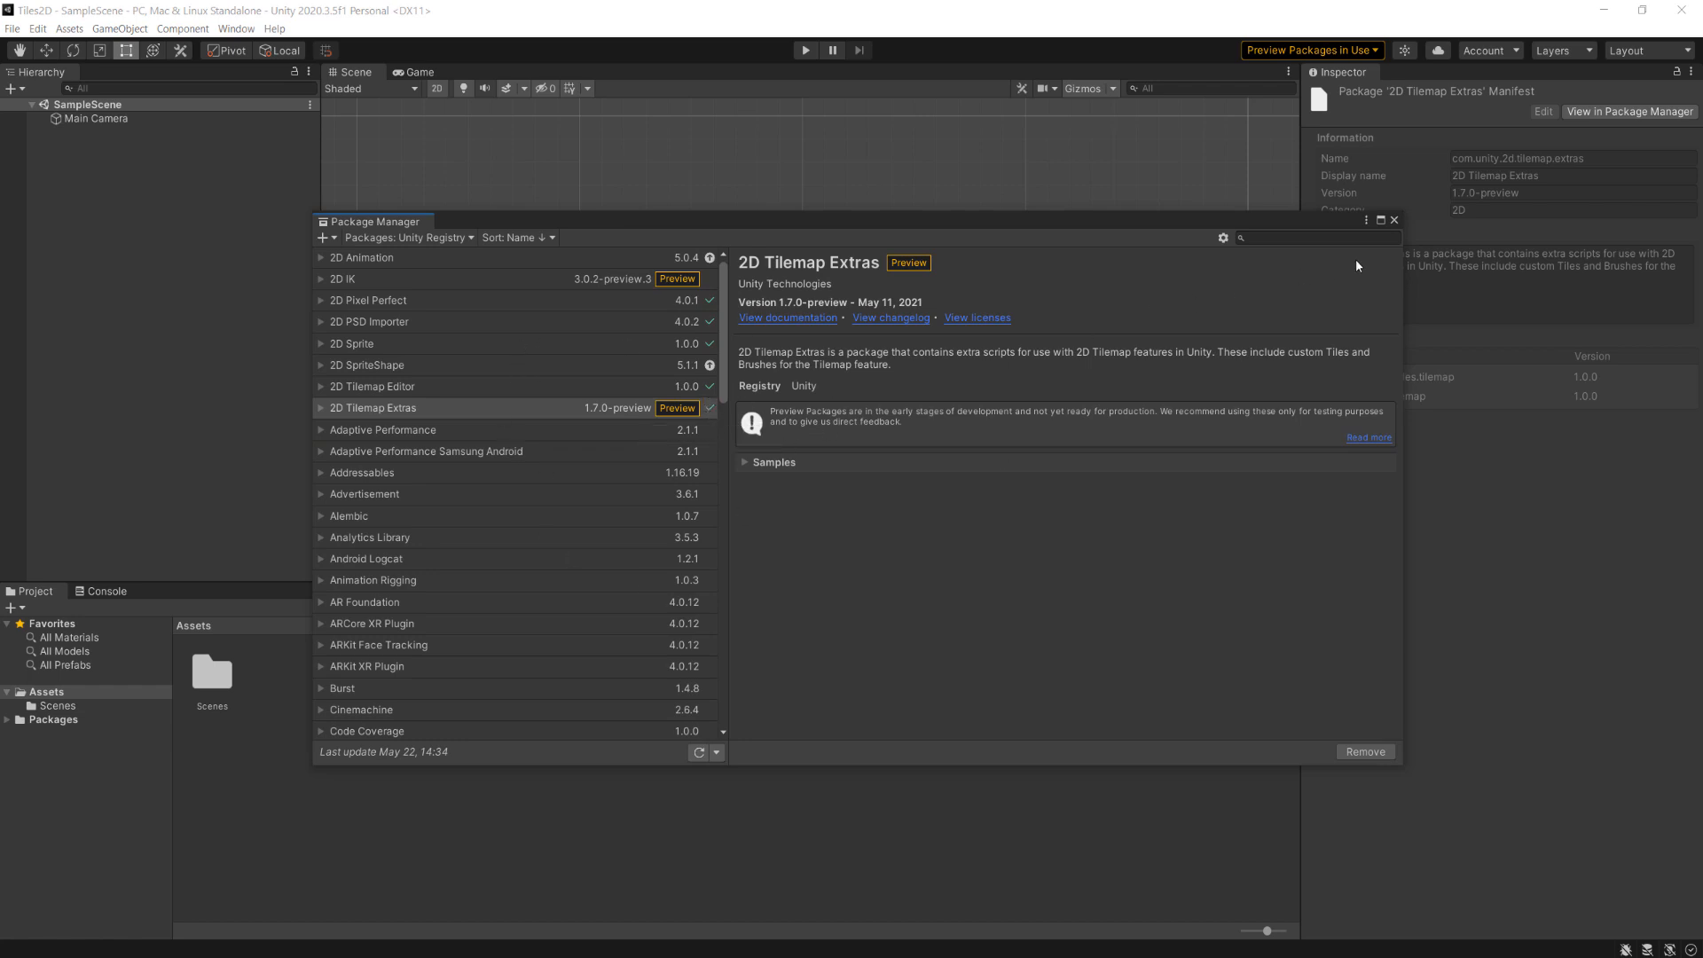
Close the Package Manager and review the 2D tile types offered for creating new assets, including Animated Tile.
left_click(1395, 220)
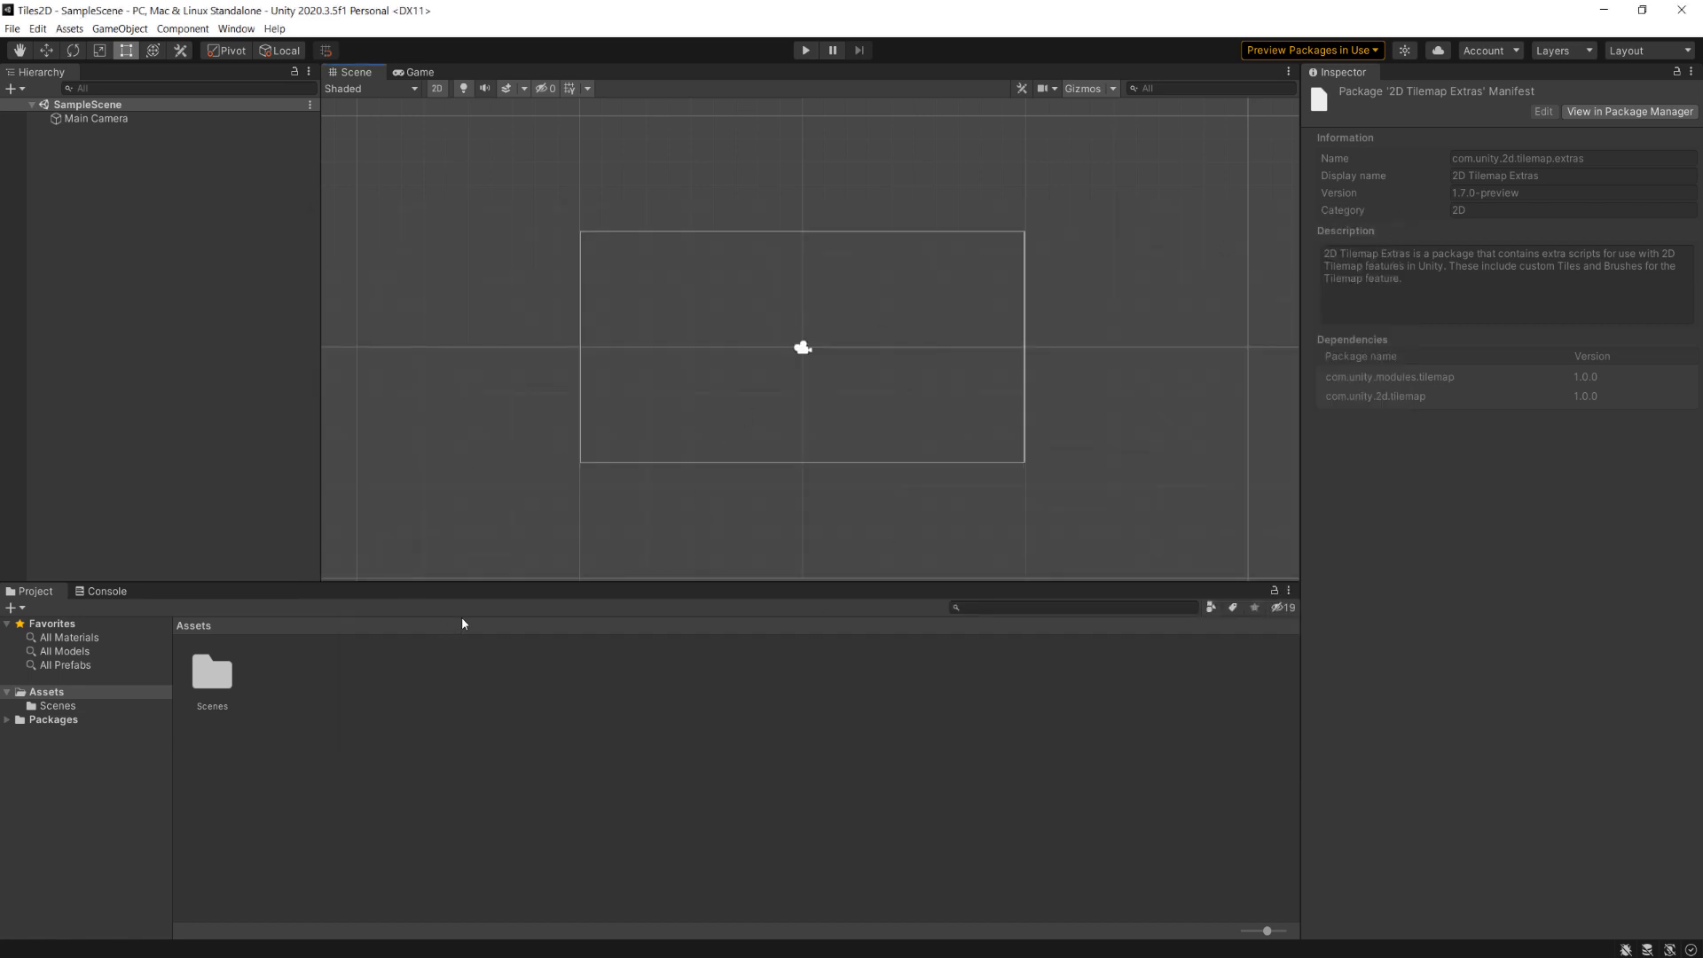
right_click(362, 743)
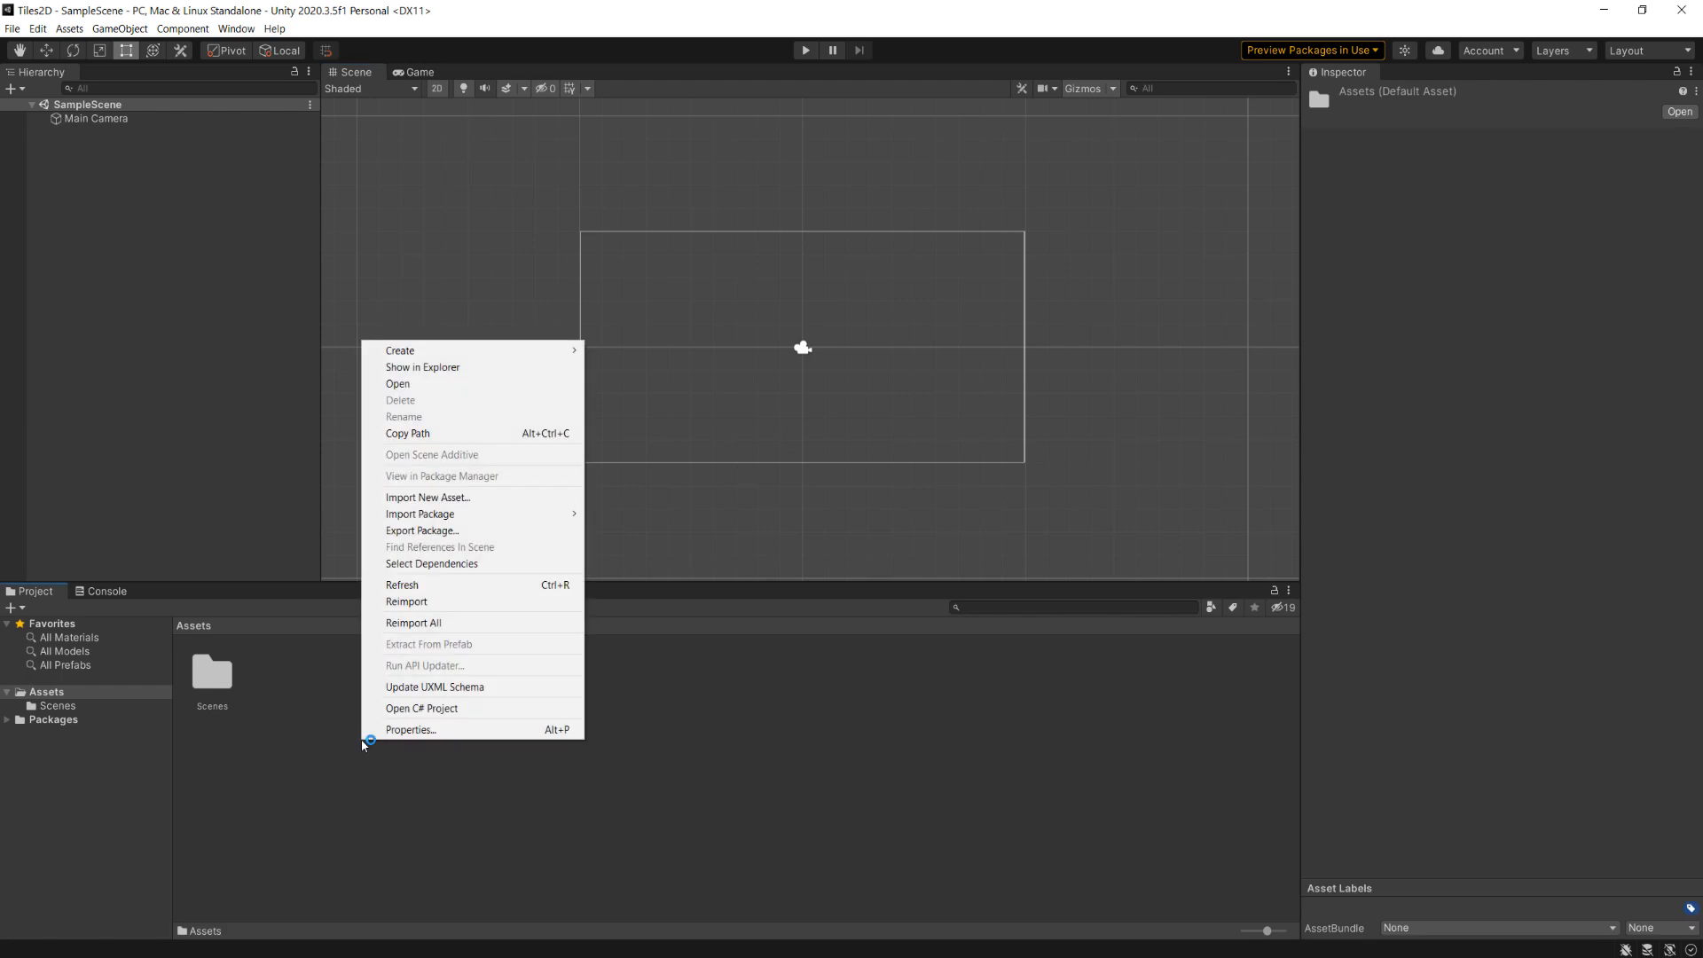
mouse_move(510, 351)
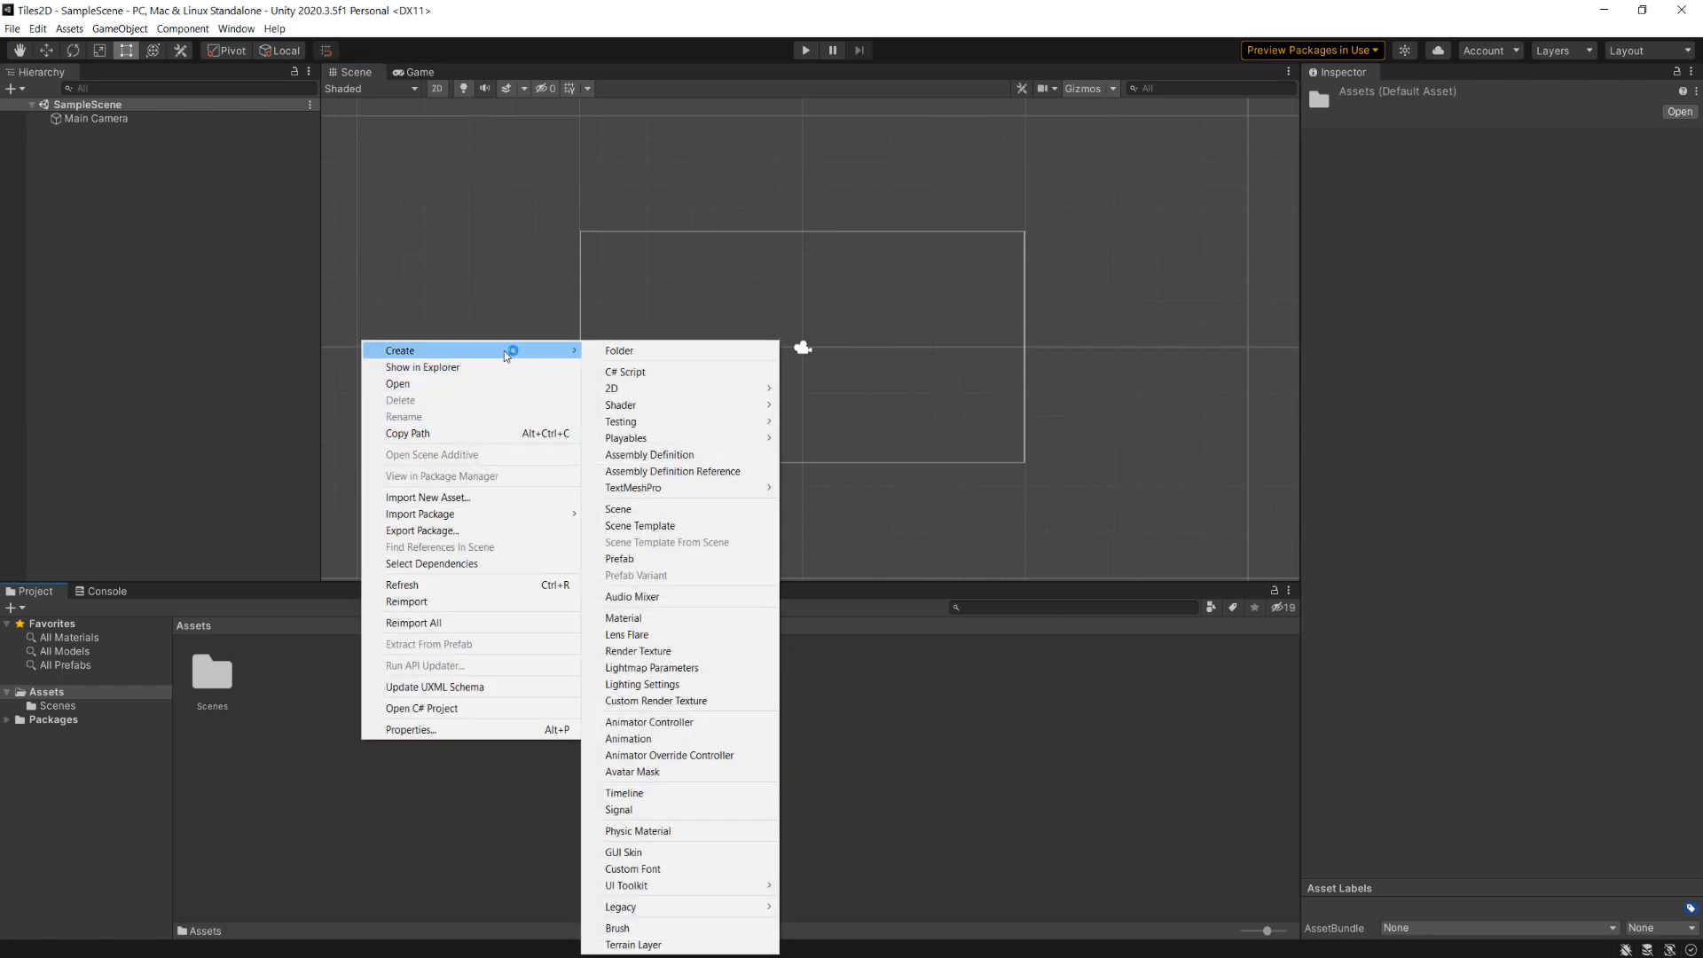
mouse_move(754, 389)
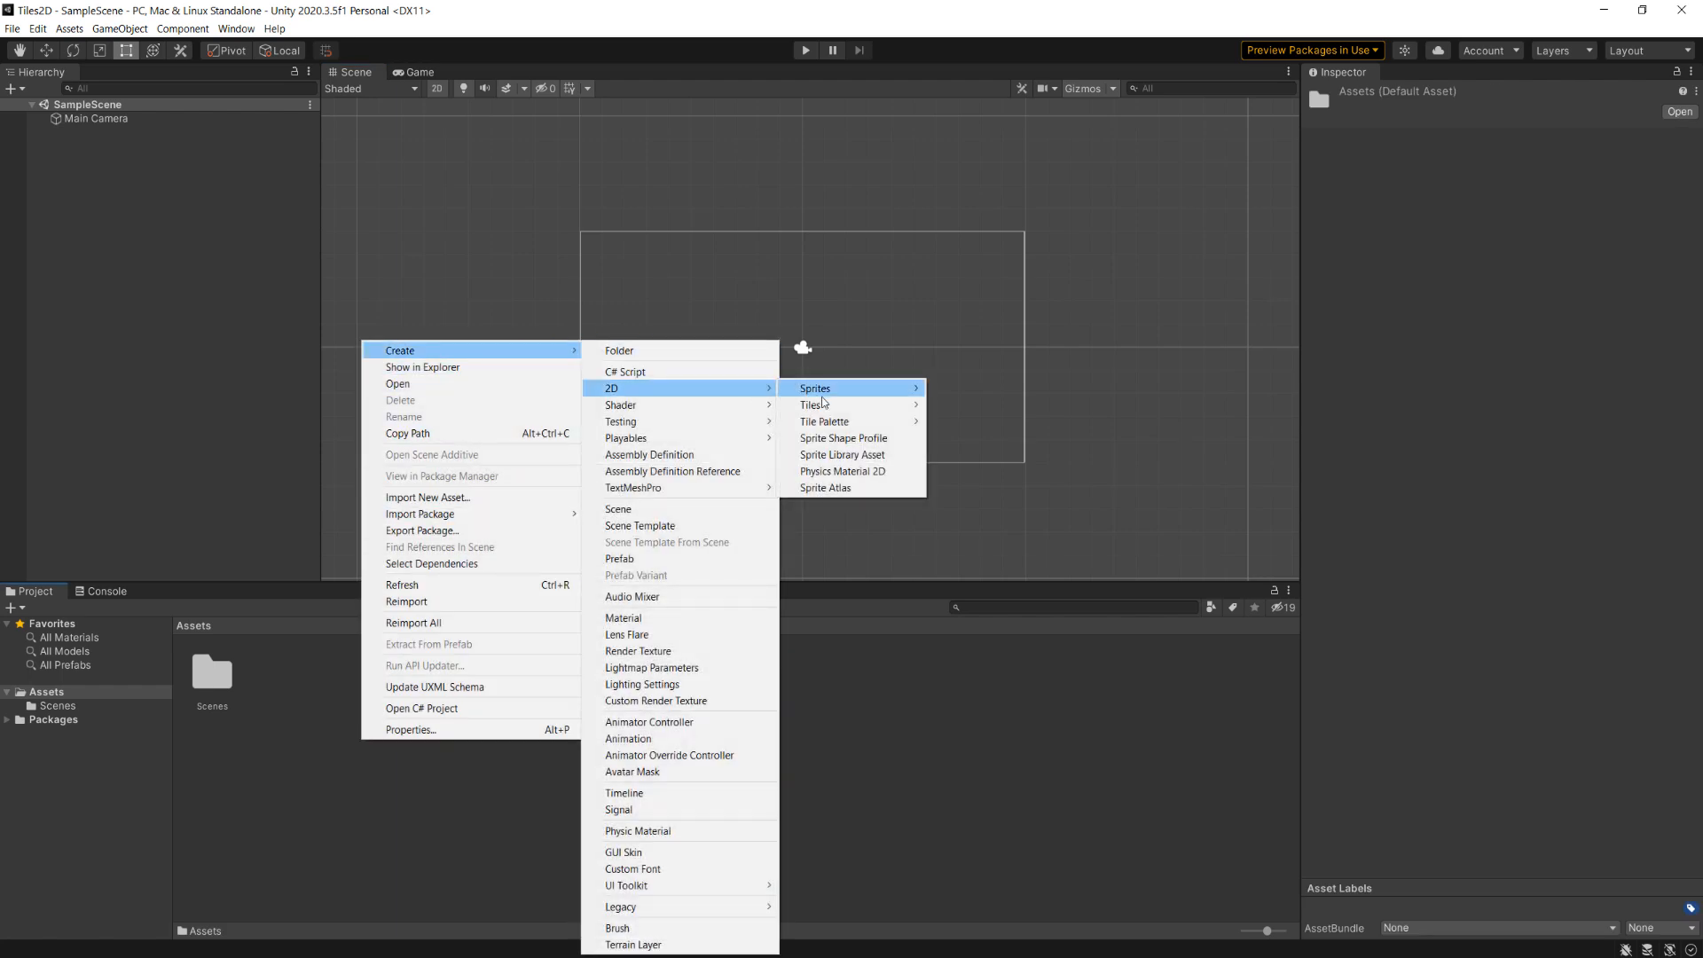
mouse_move(844, 410)
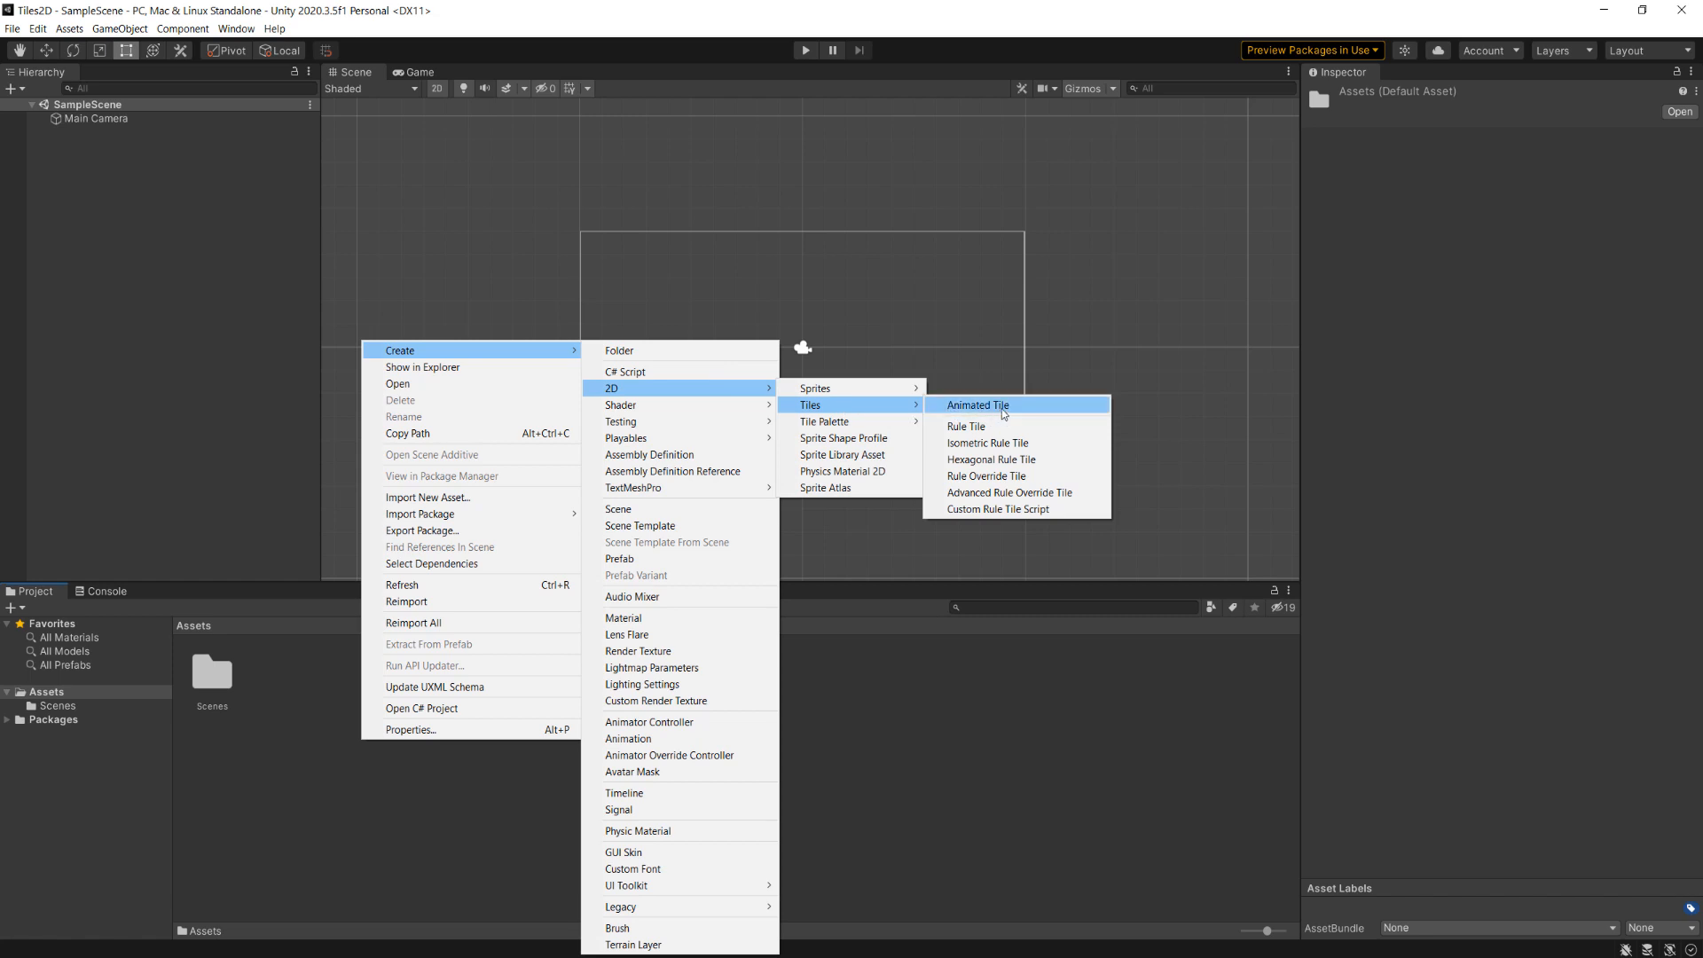
left_click(1124, 277)
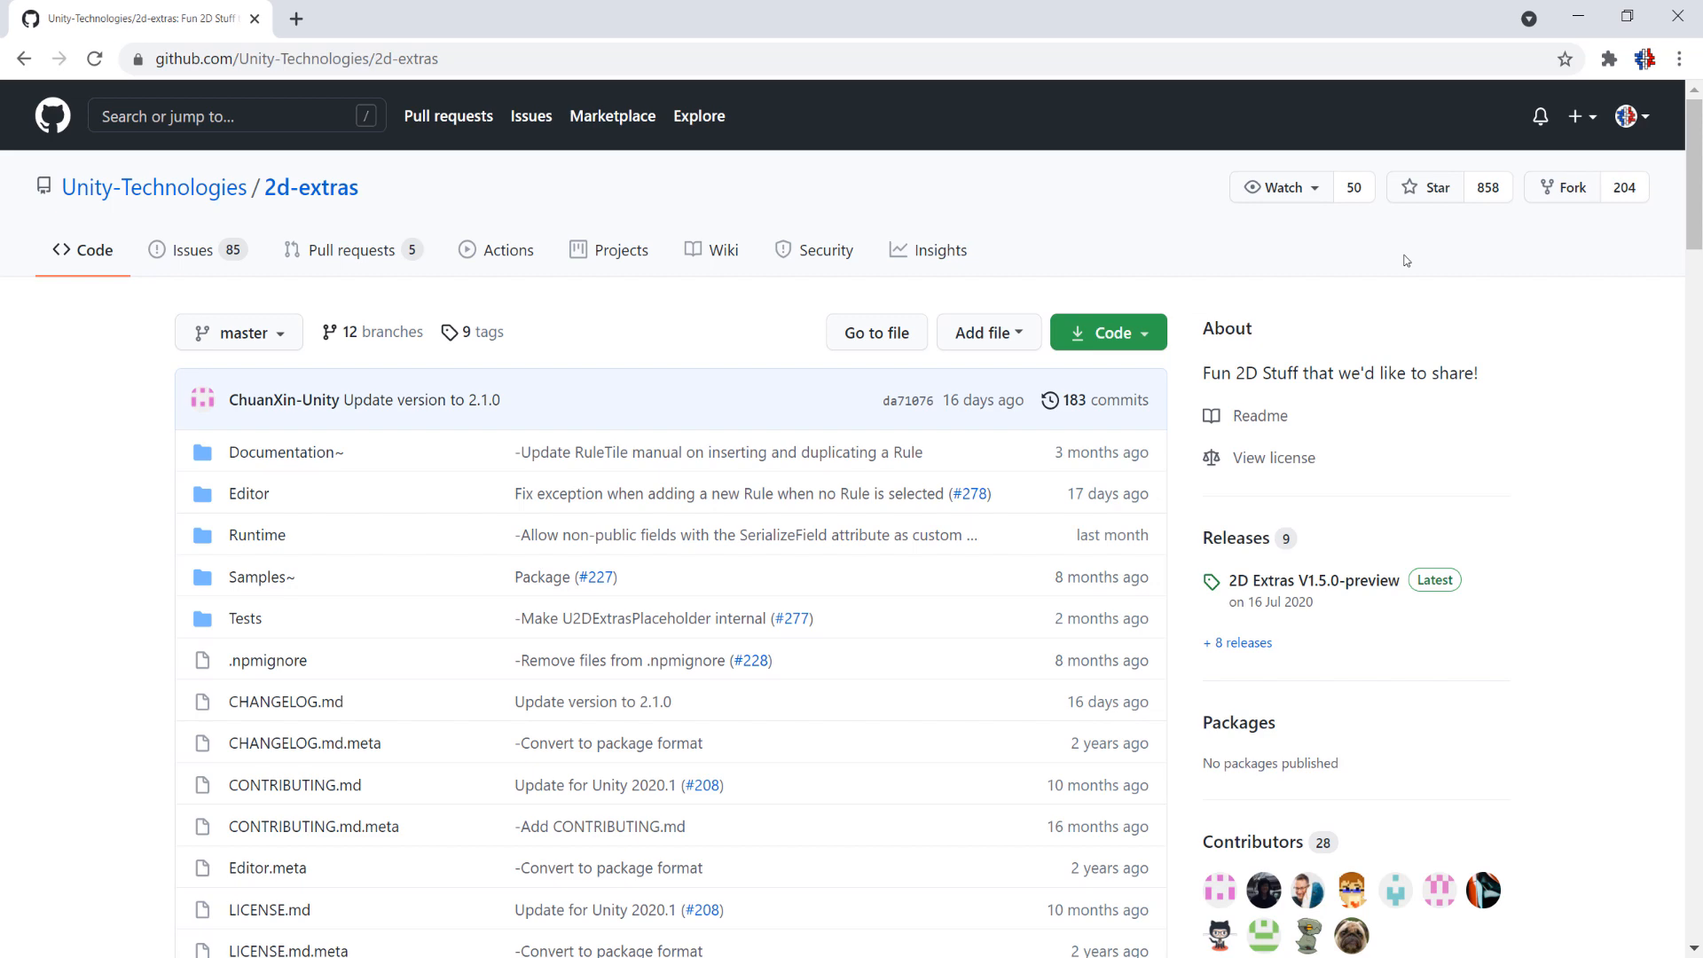
On the Unity-Technologies/2d-extras GitHub page, open the 2D Extras V1.5.0-preview release and download its source code as a zip.
scroll(919, 447, "down", 8)
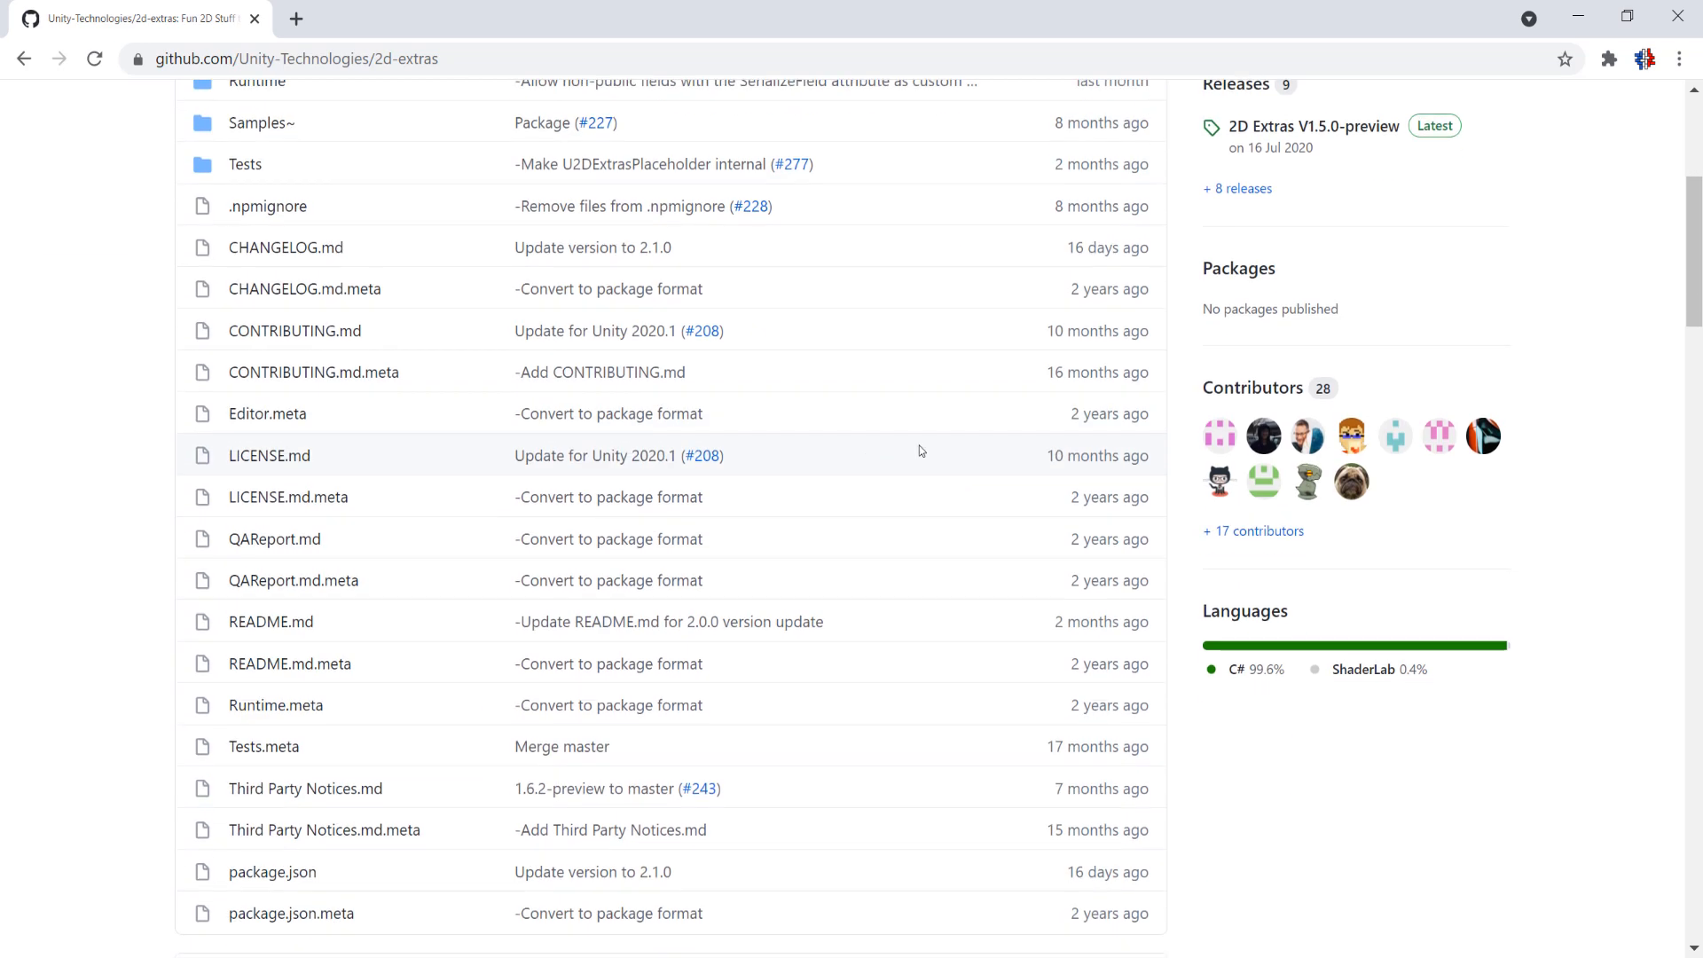
scroll(852, 452, "up", 8)
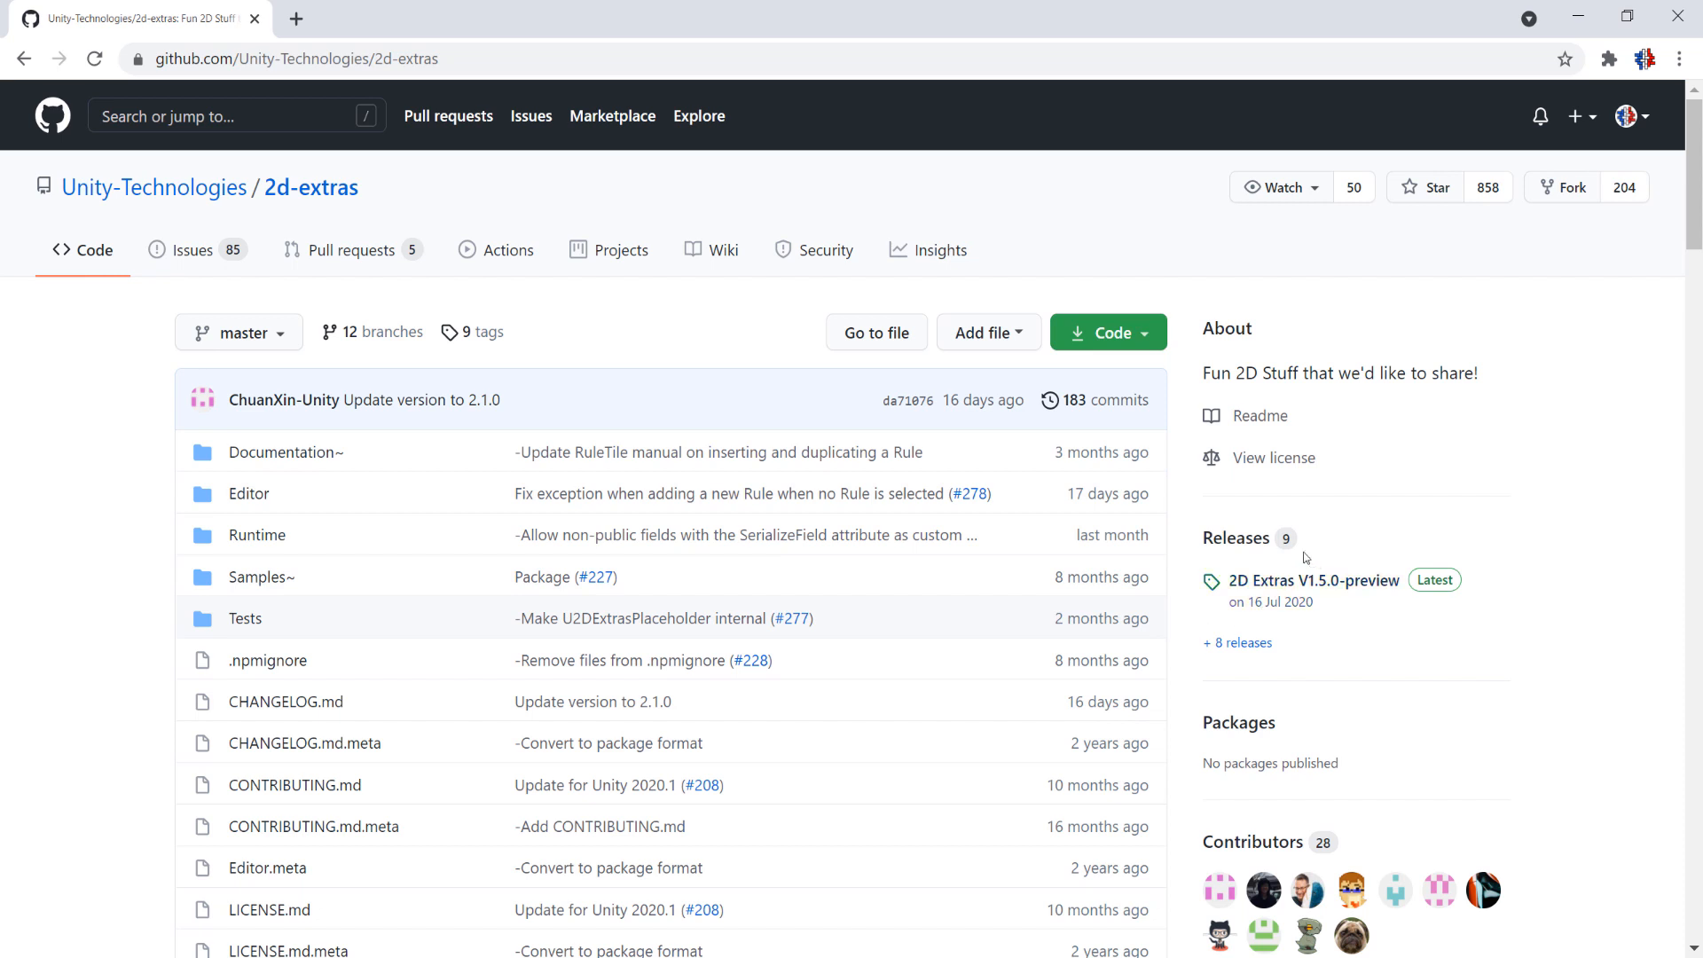
left_click(1340, 582)
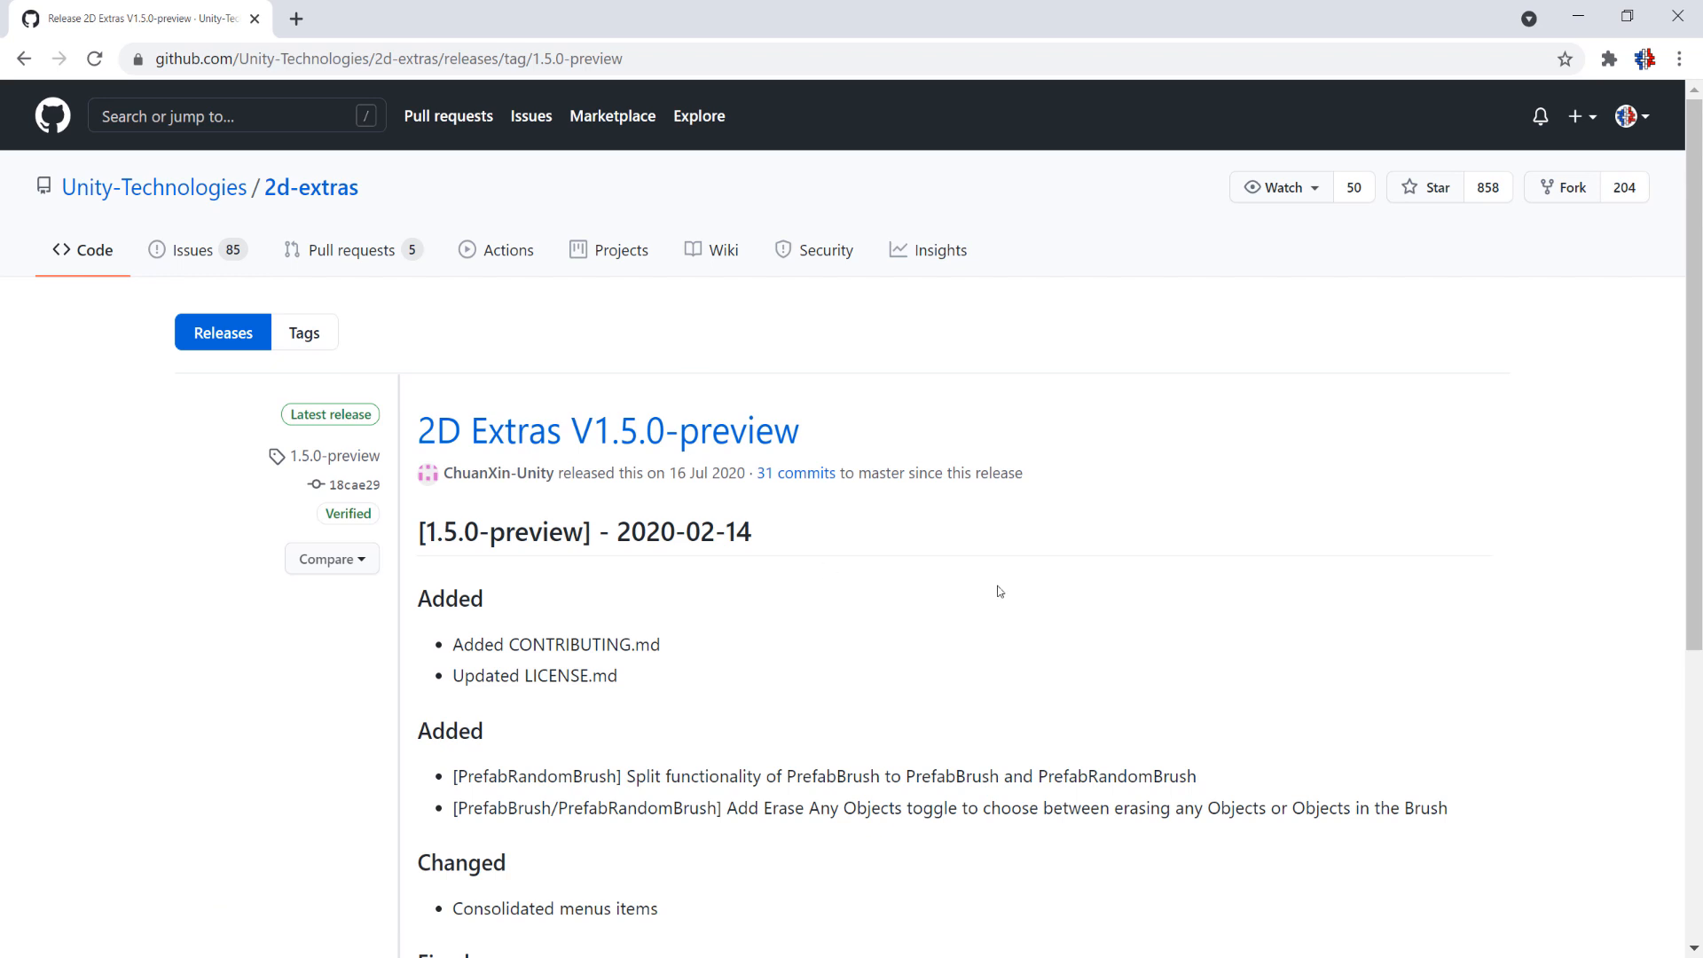
scroll(905, 347, "down", 5)
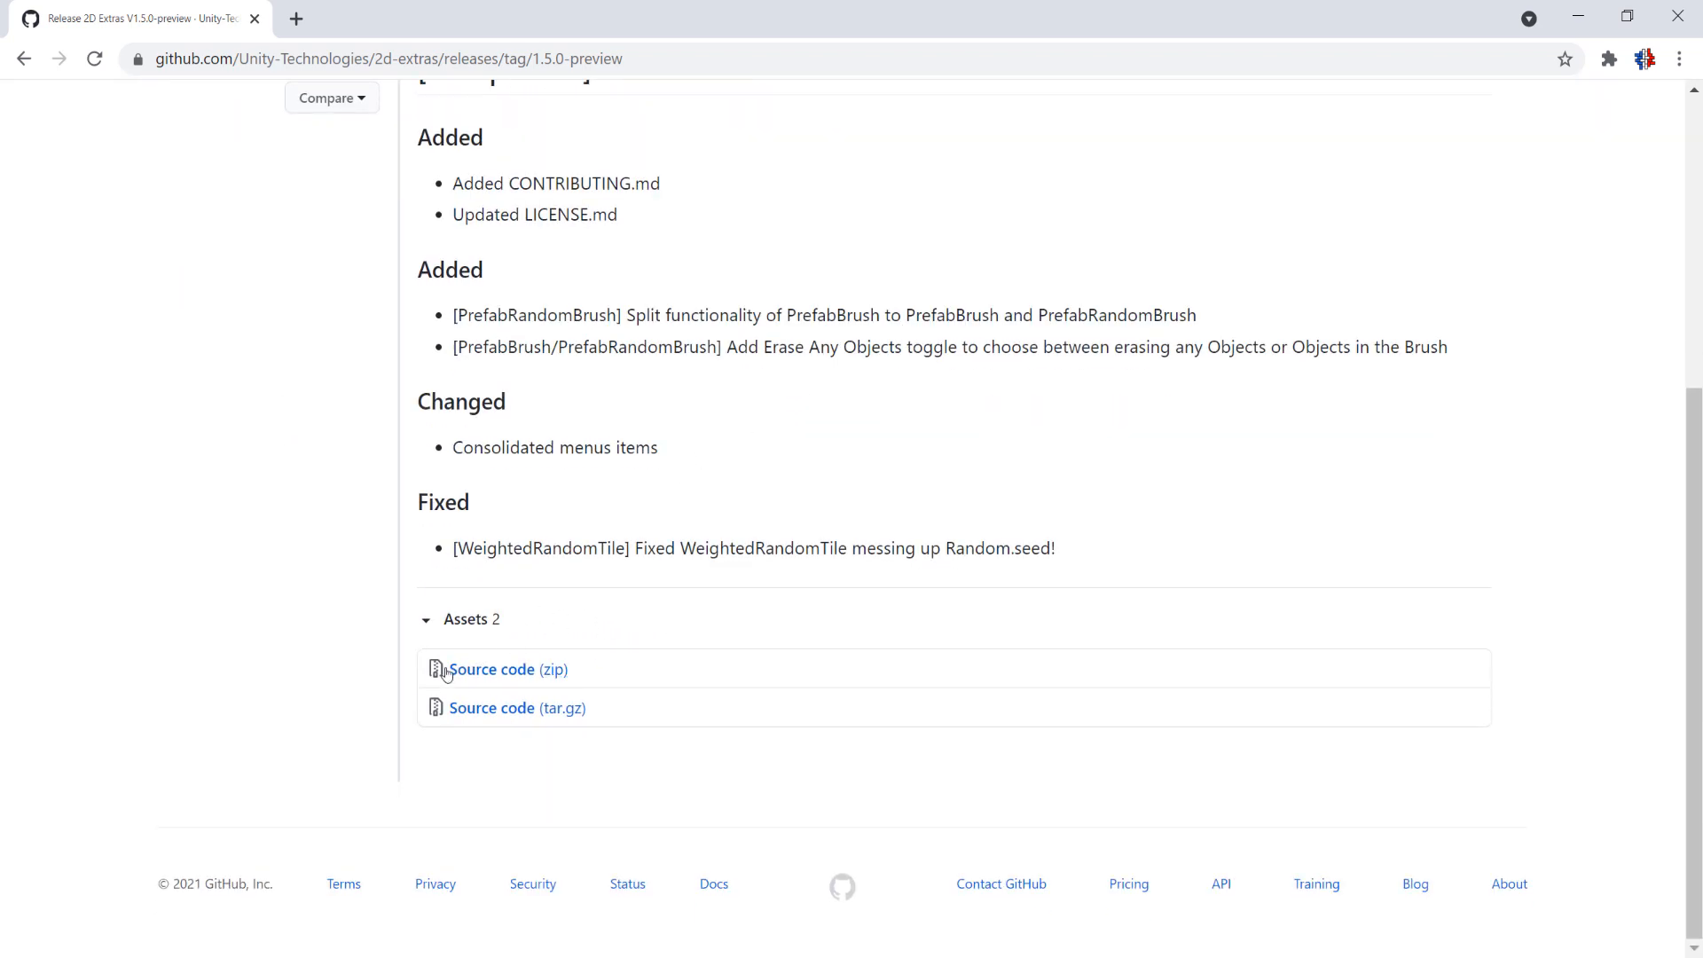
left_click(497, 676)
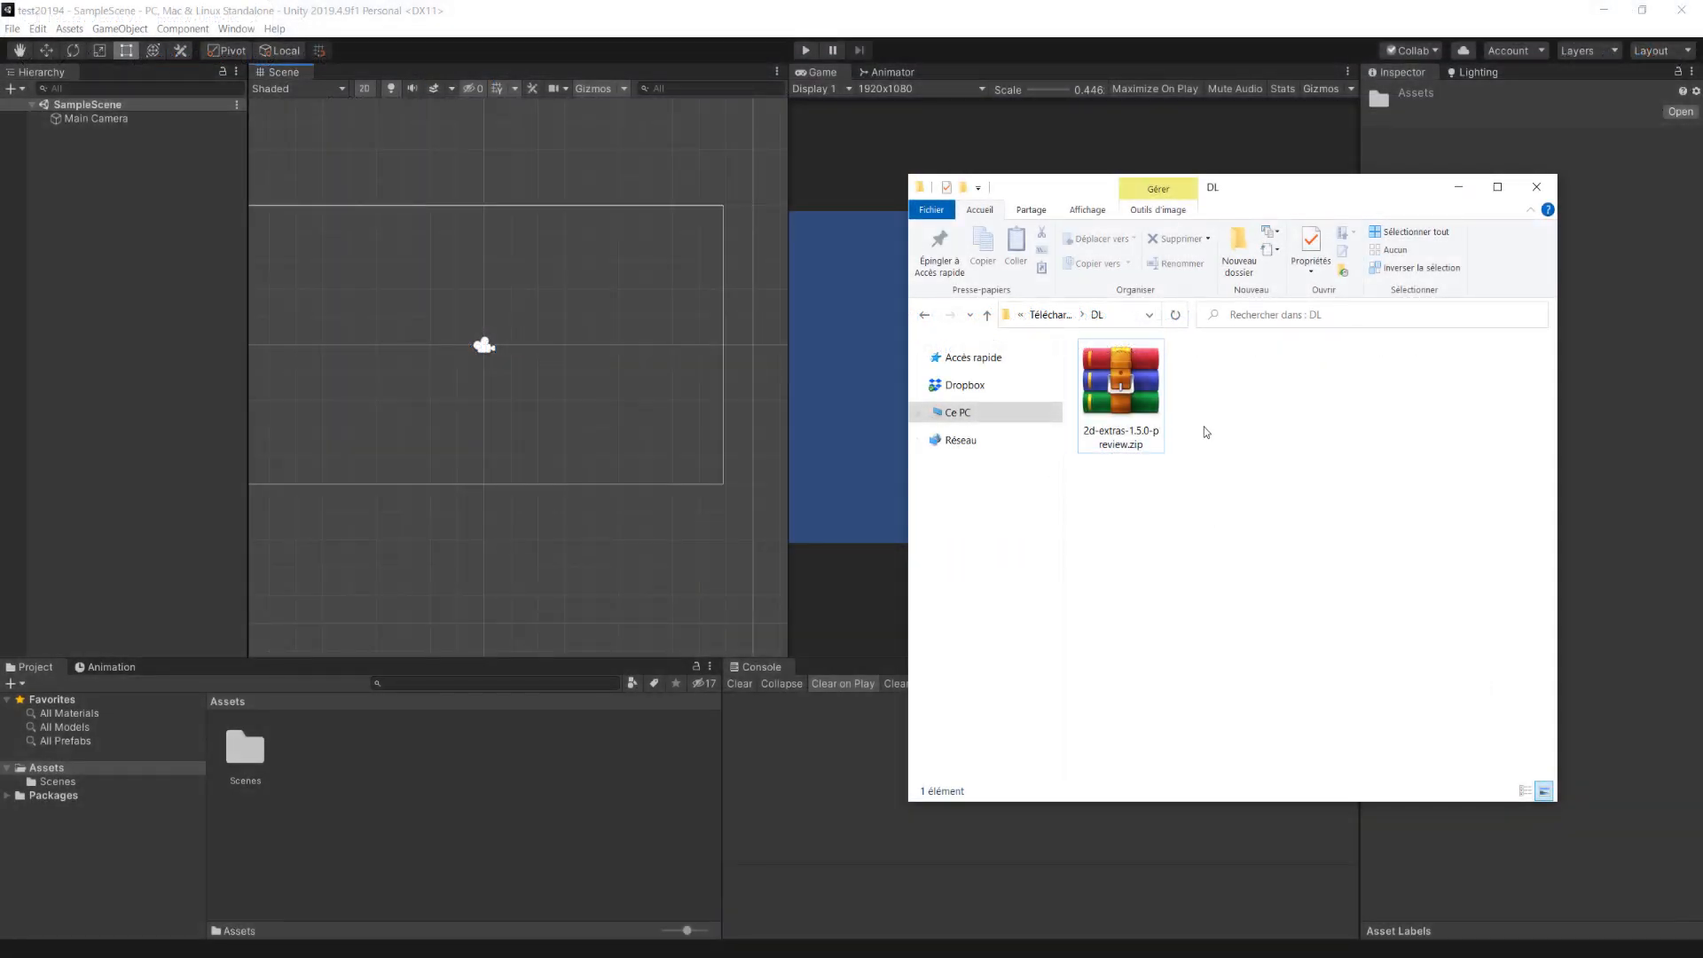
Open the downloaded 2d-extras-1.5.0-preview.zip archive from the DL folder and select the folder inside it.
left_click(1126, 383)
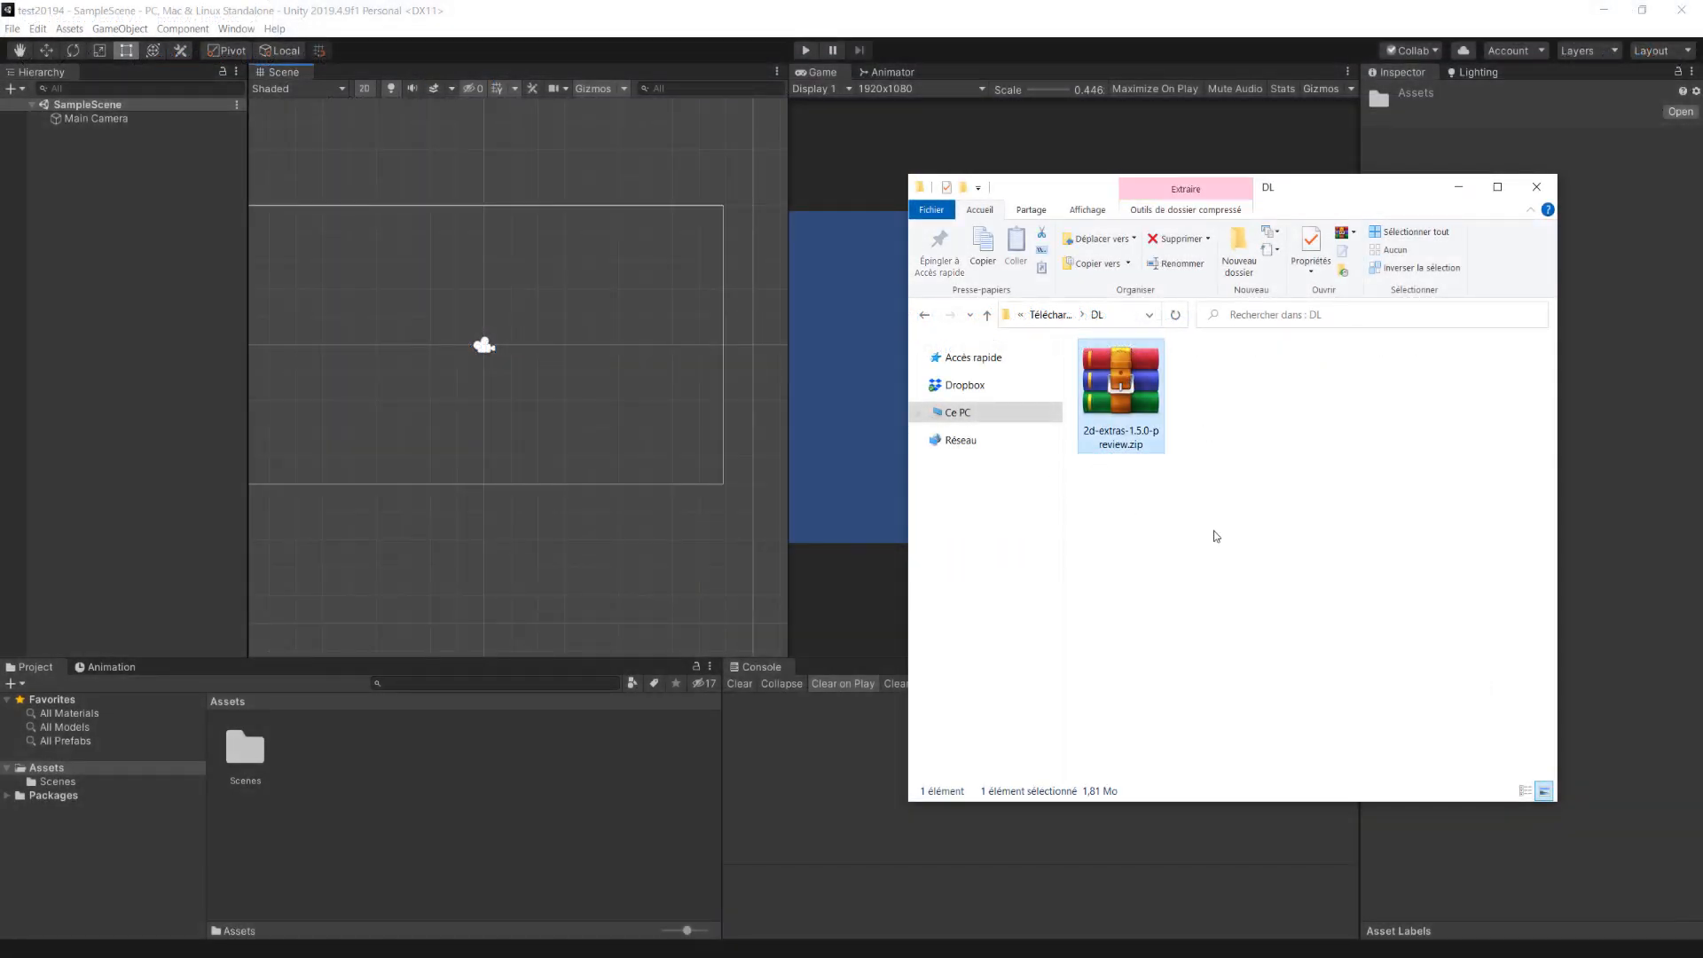
double_click(1142, 392)
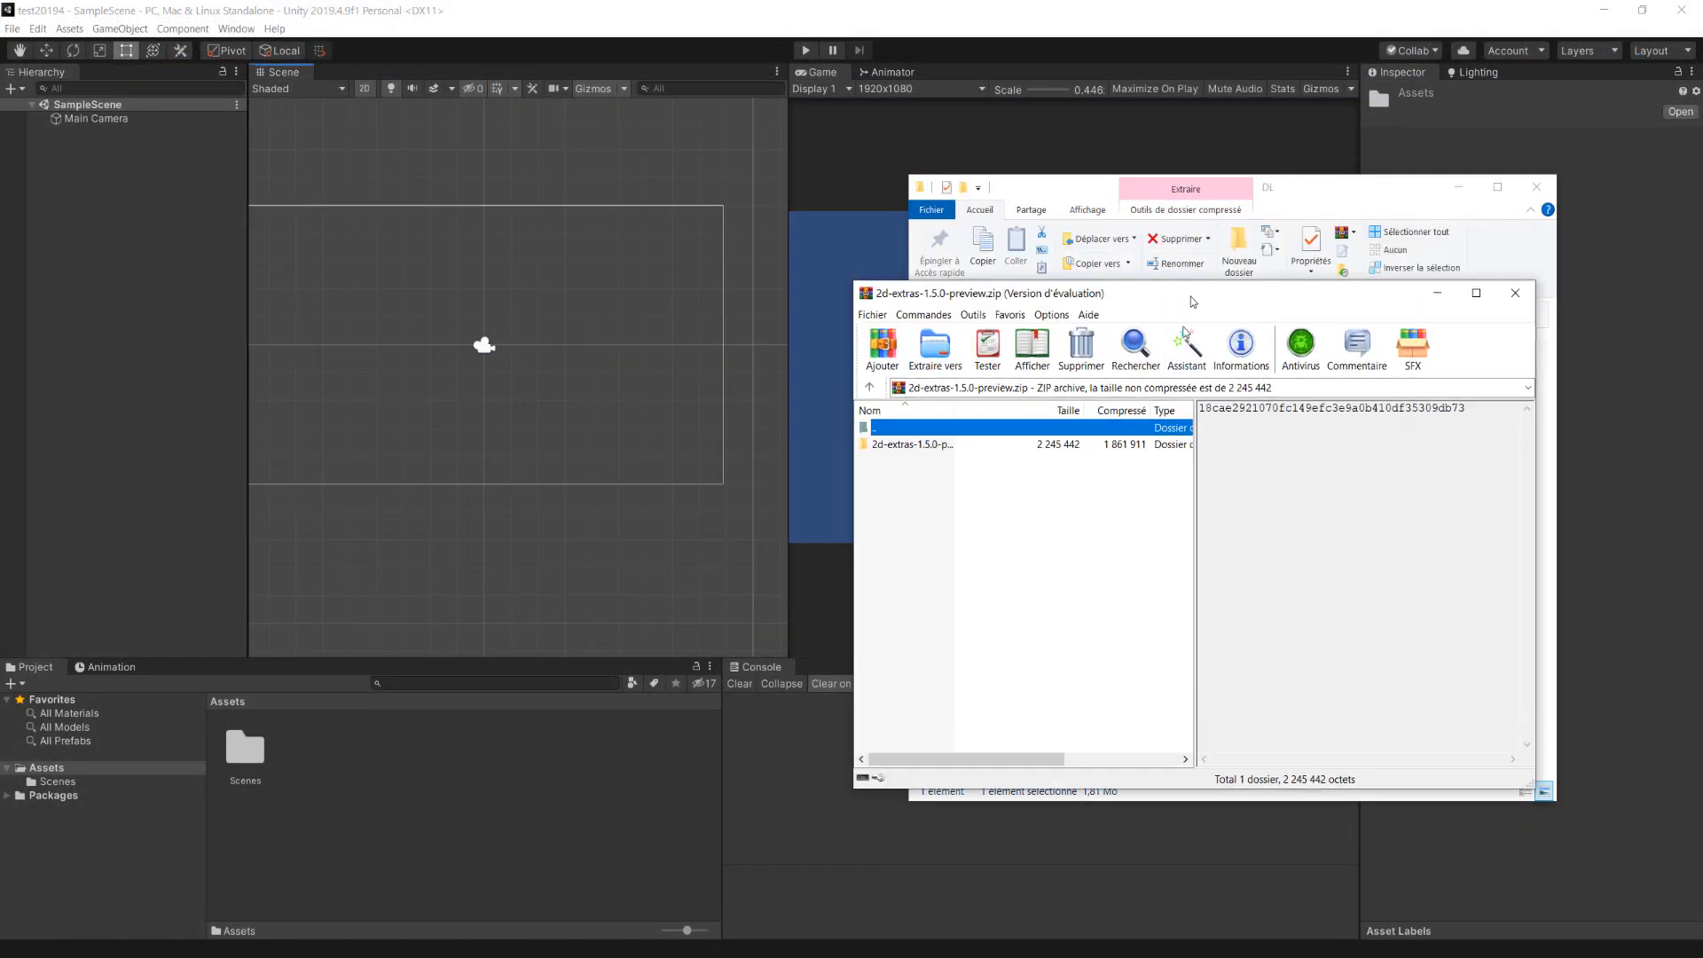
left_click_drag(1193, 301, 498, 272)
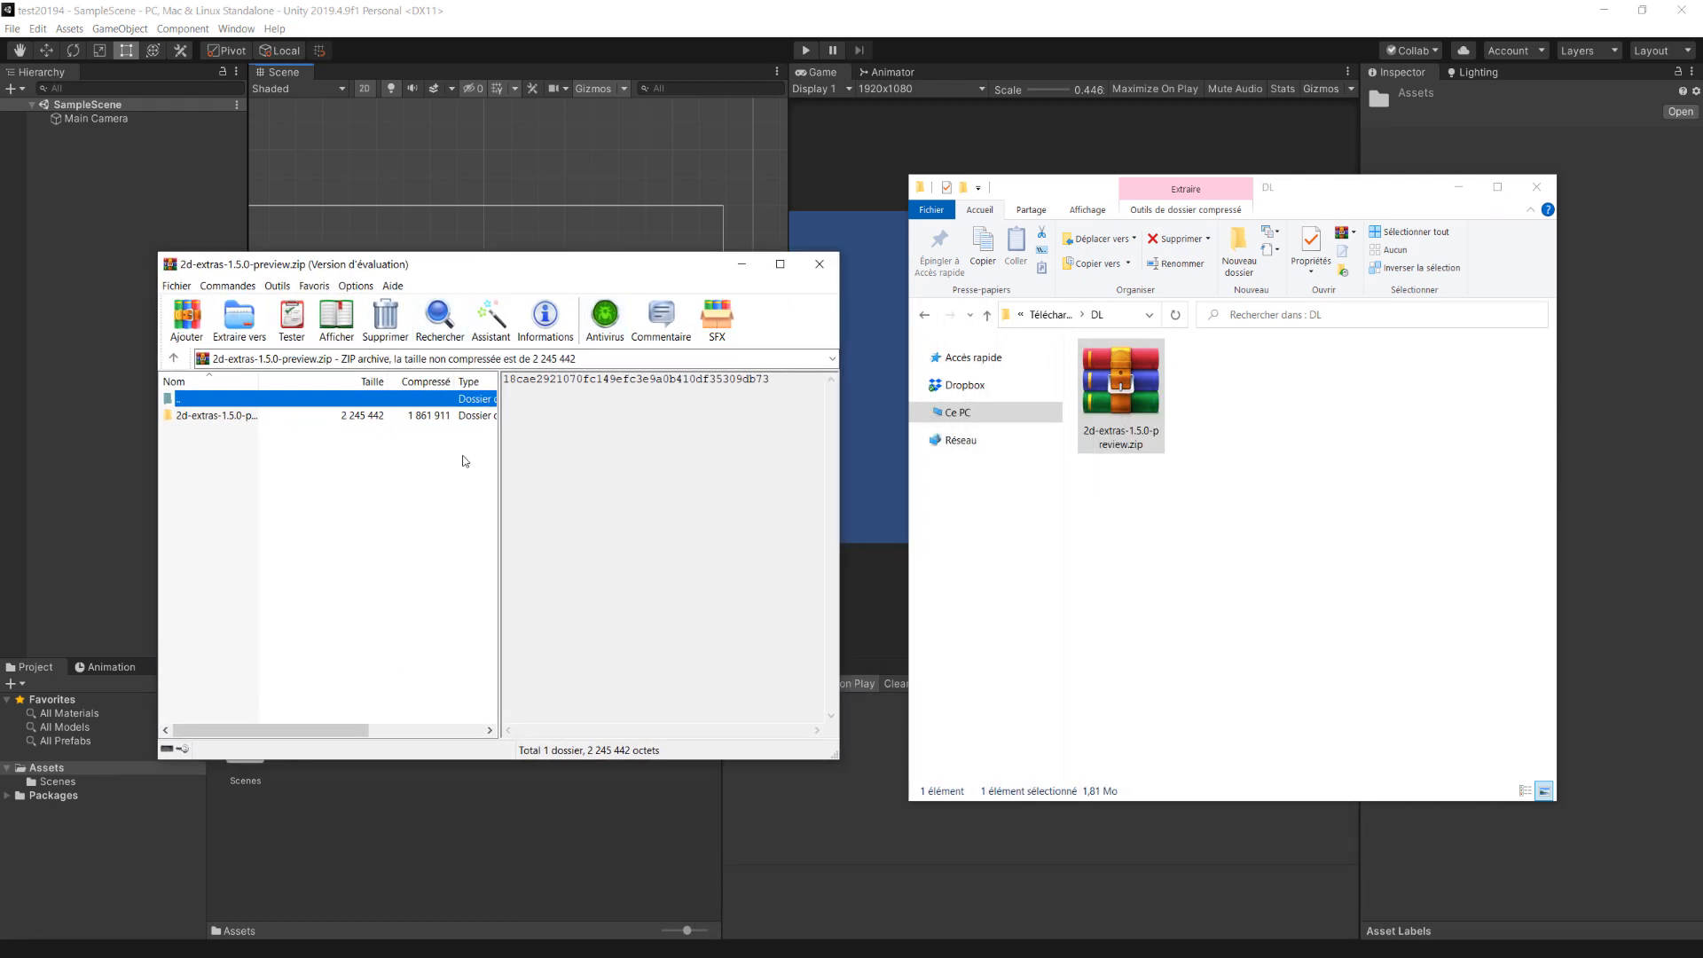
left_click_drag(436, 270, 1298, 289)
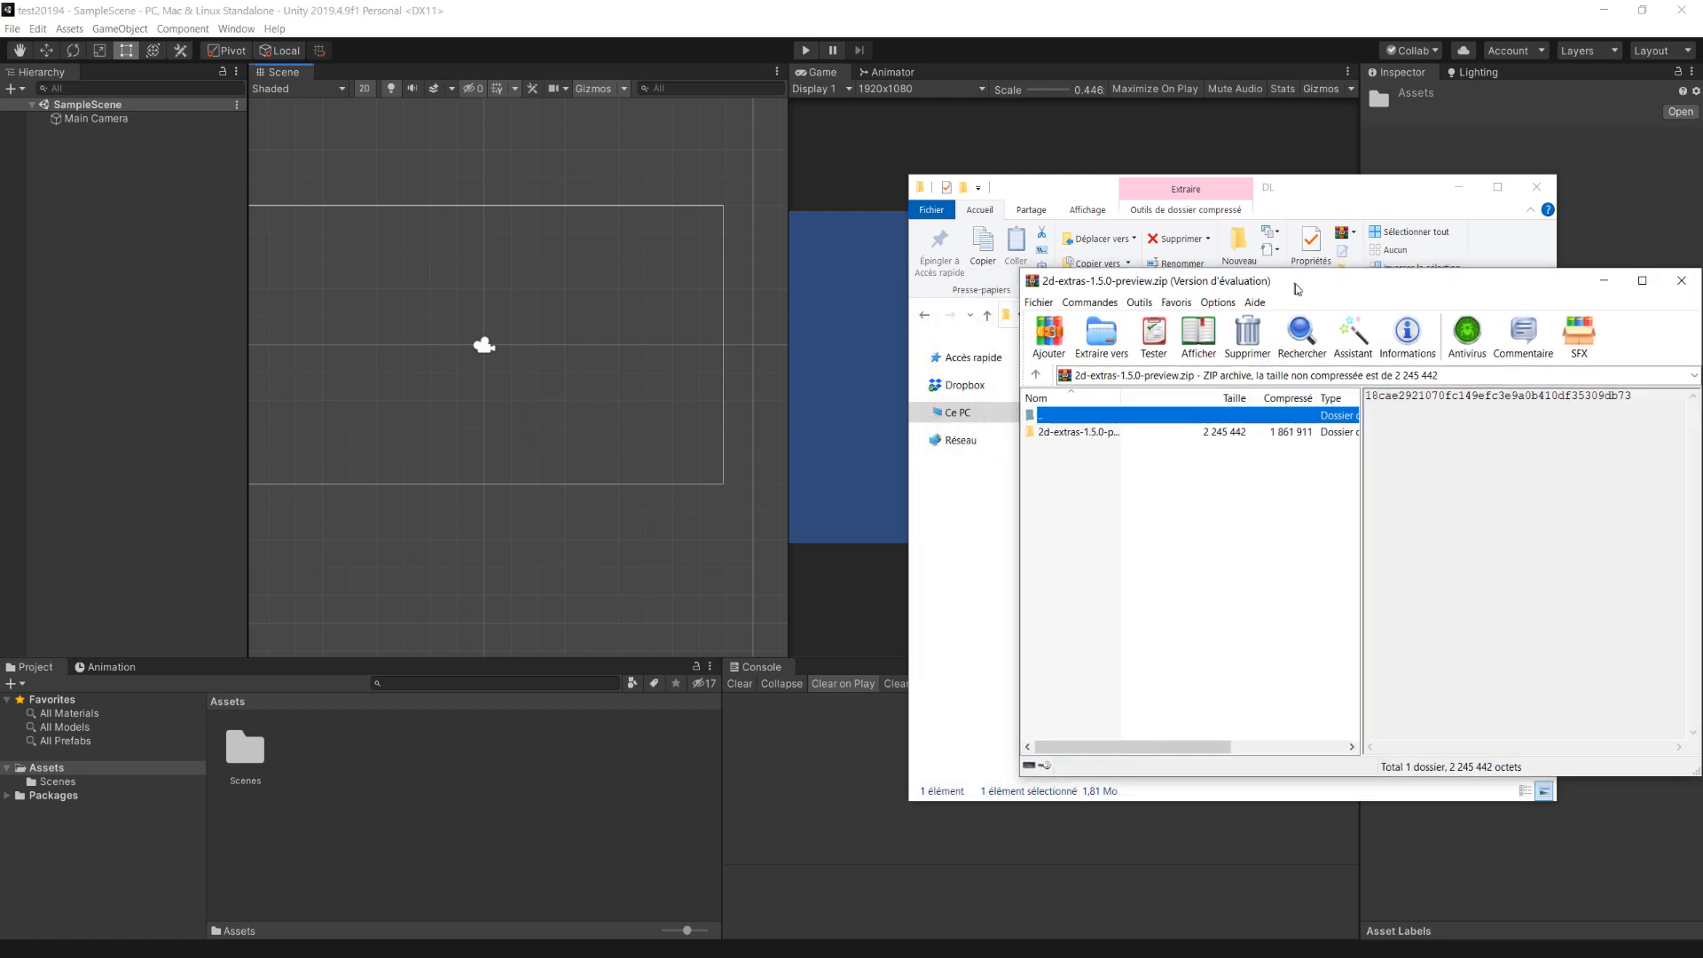
left_click(1051, 433)
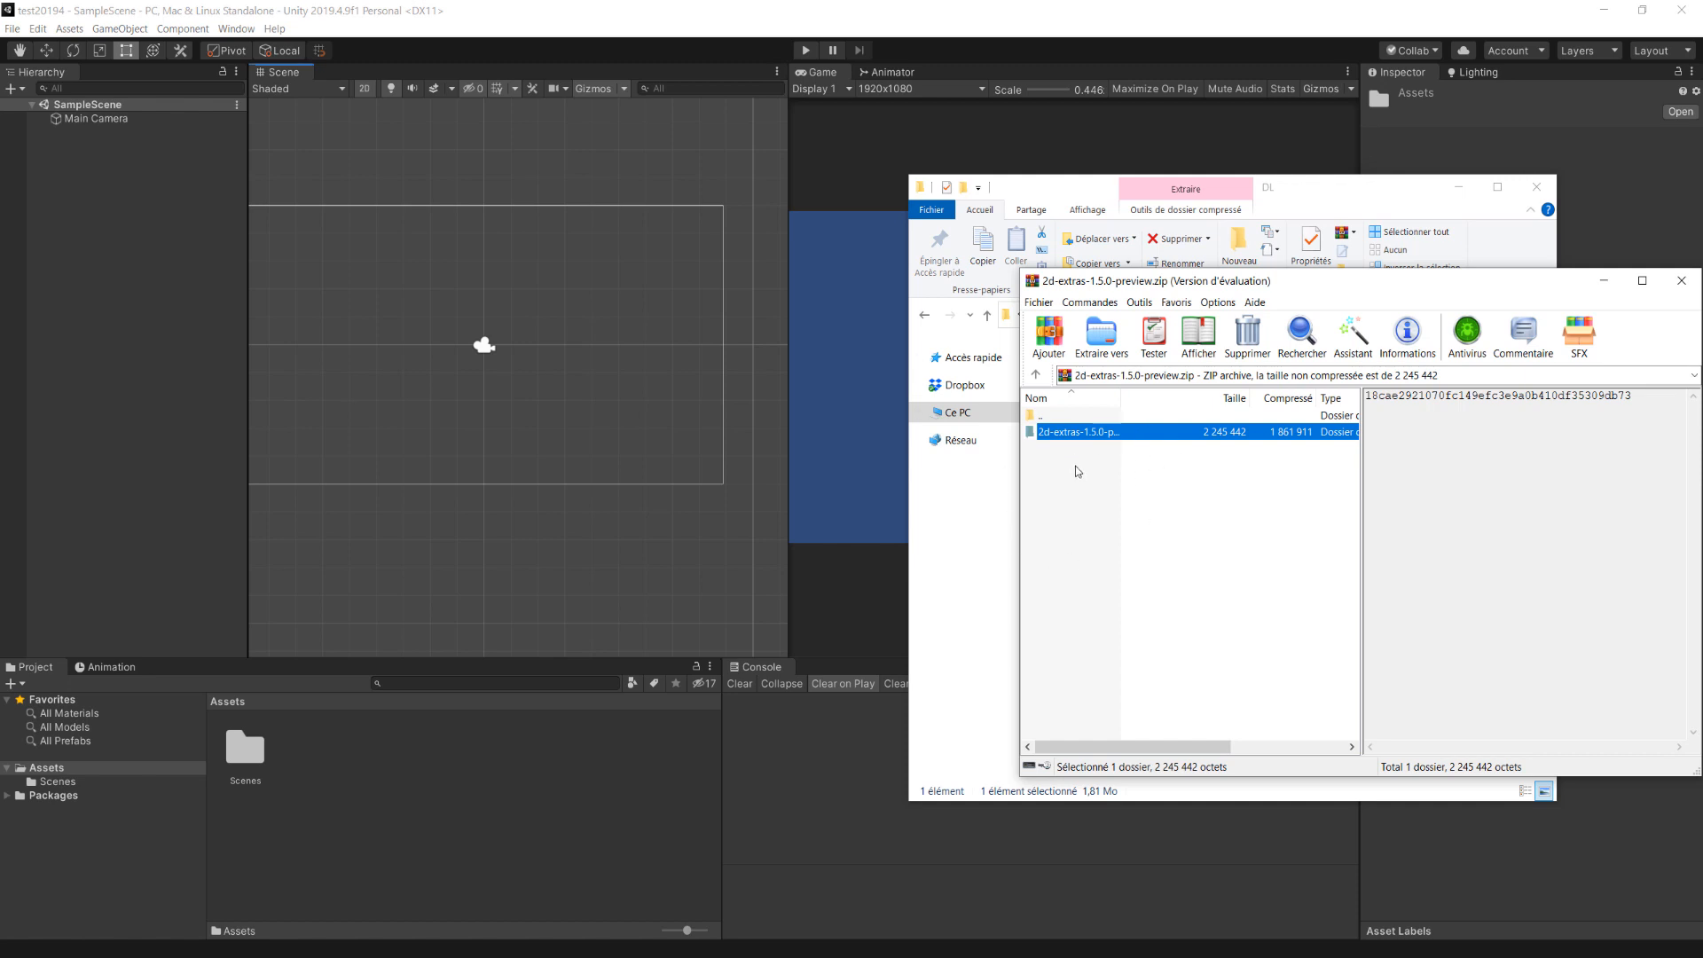
From the Unity 2019.4 test20194 project, show the Assets location in Explorer and open the project's Packages folder.
left_click(493, 806)
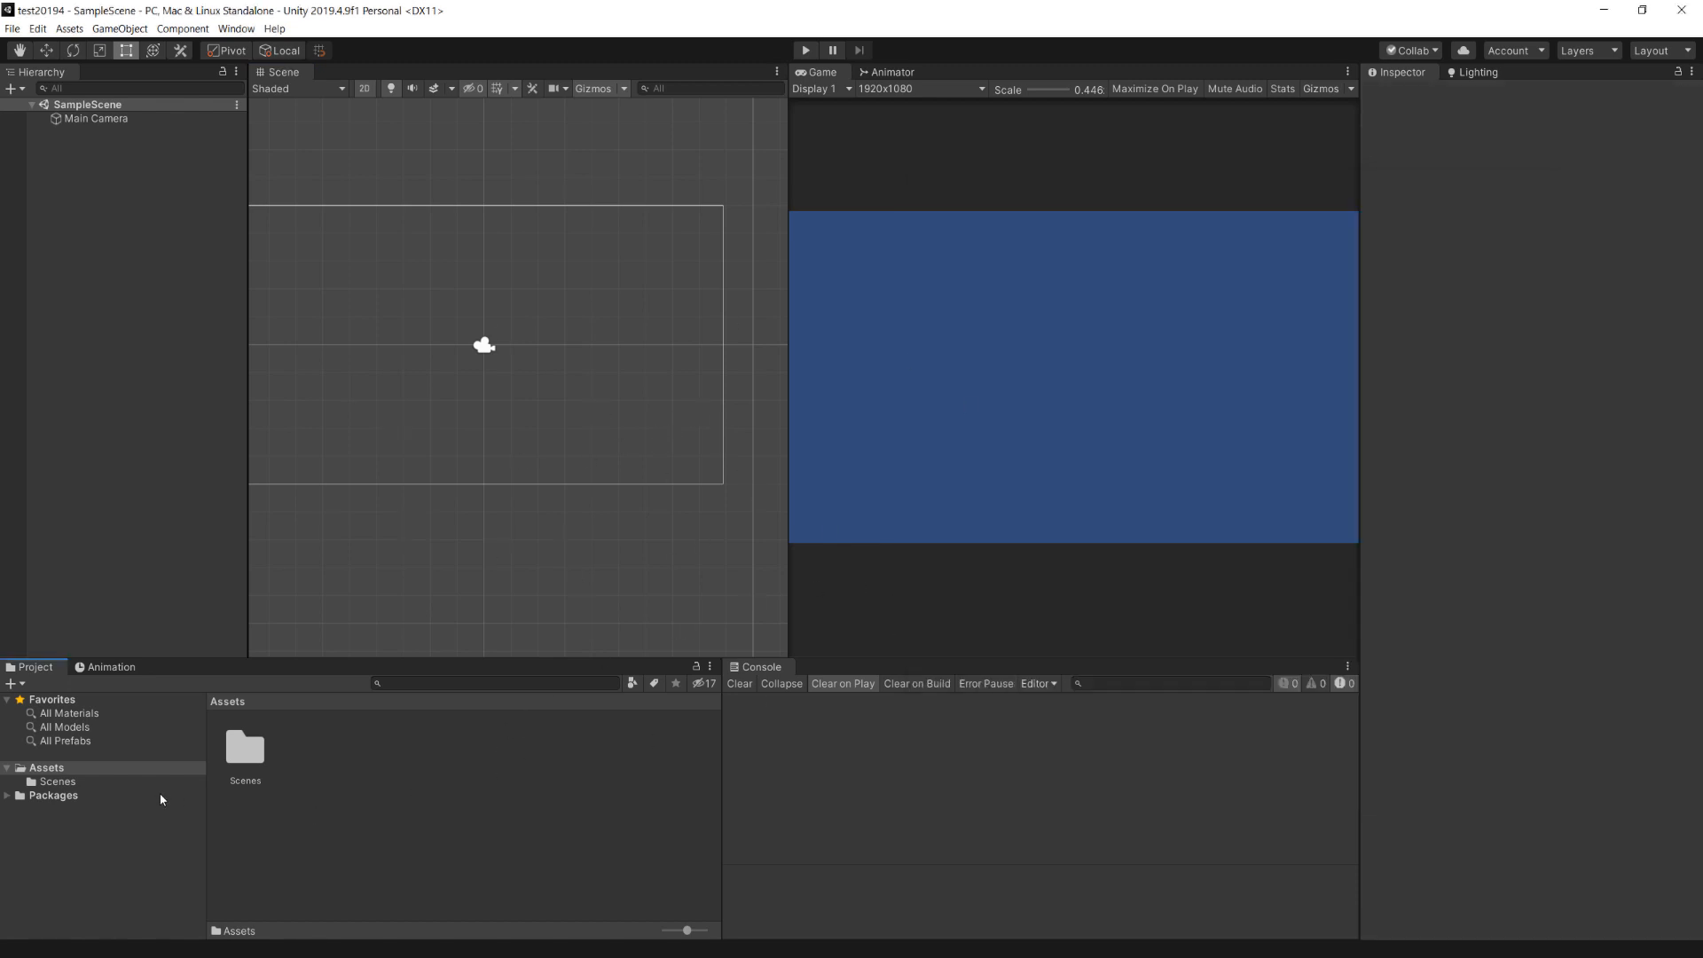
right_click(34, 768)
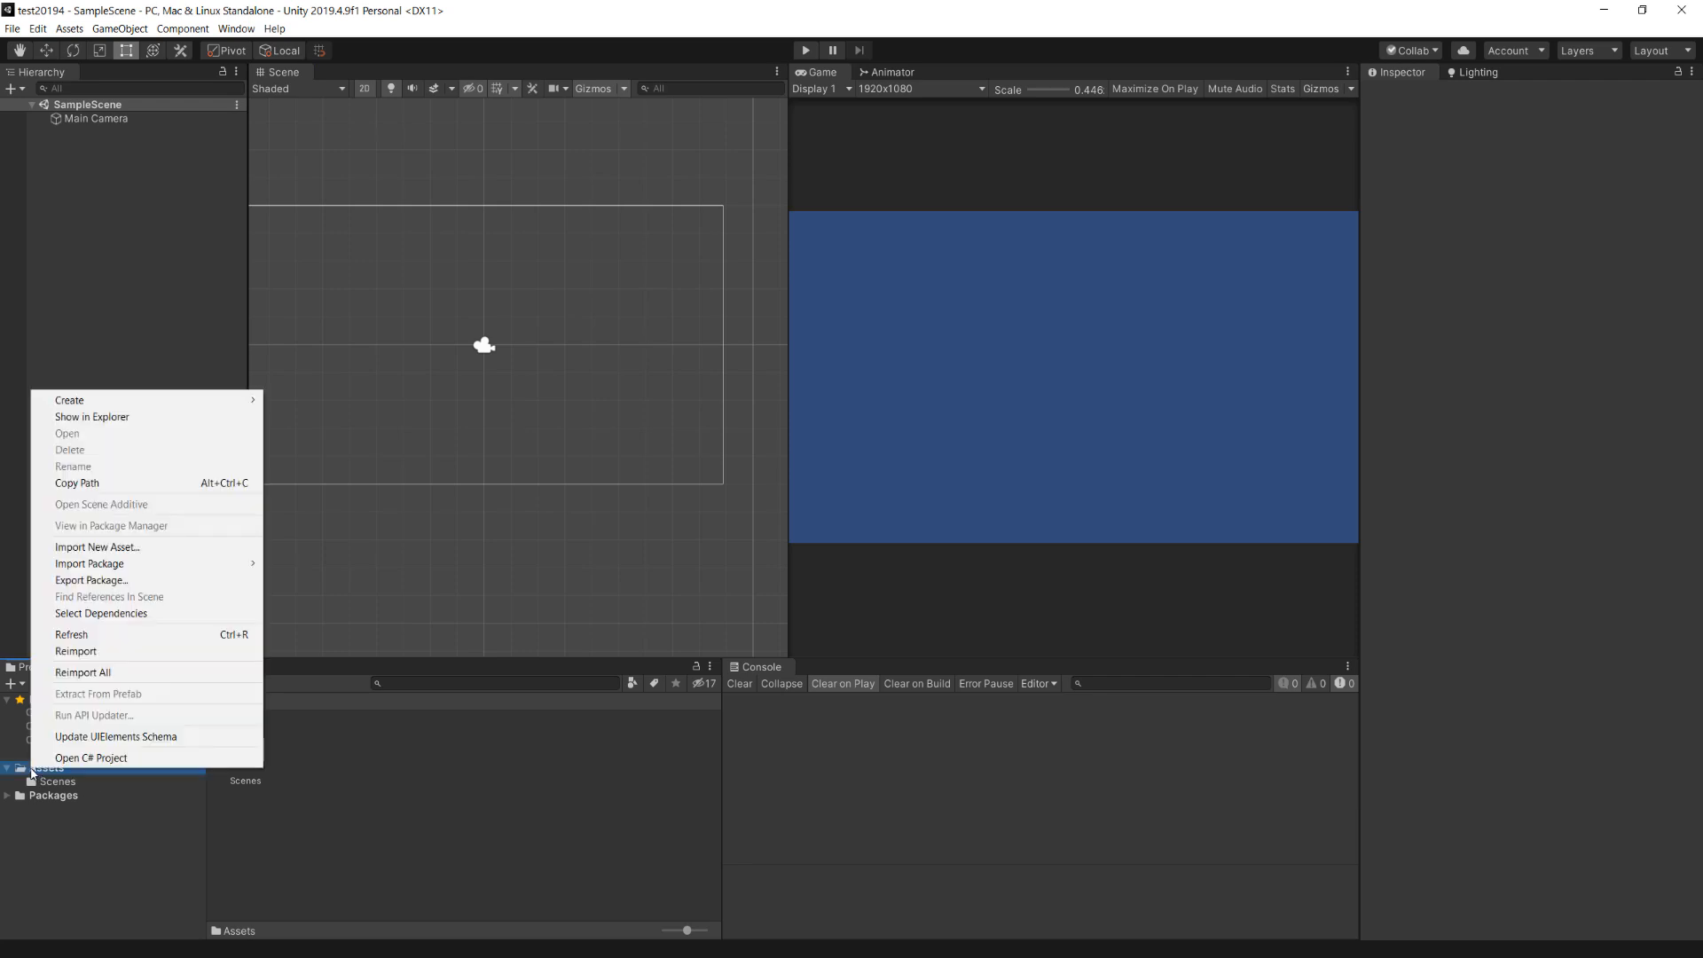
left_click(107, 419)
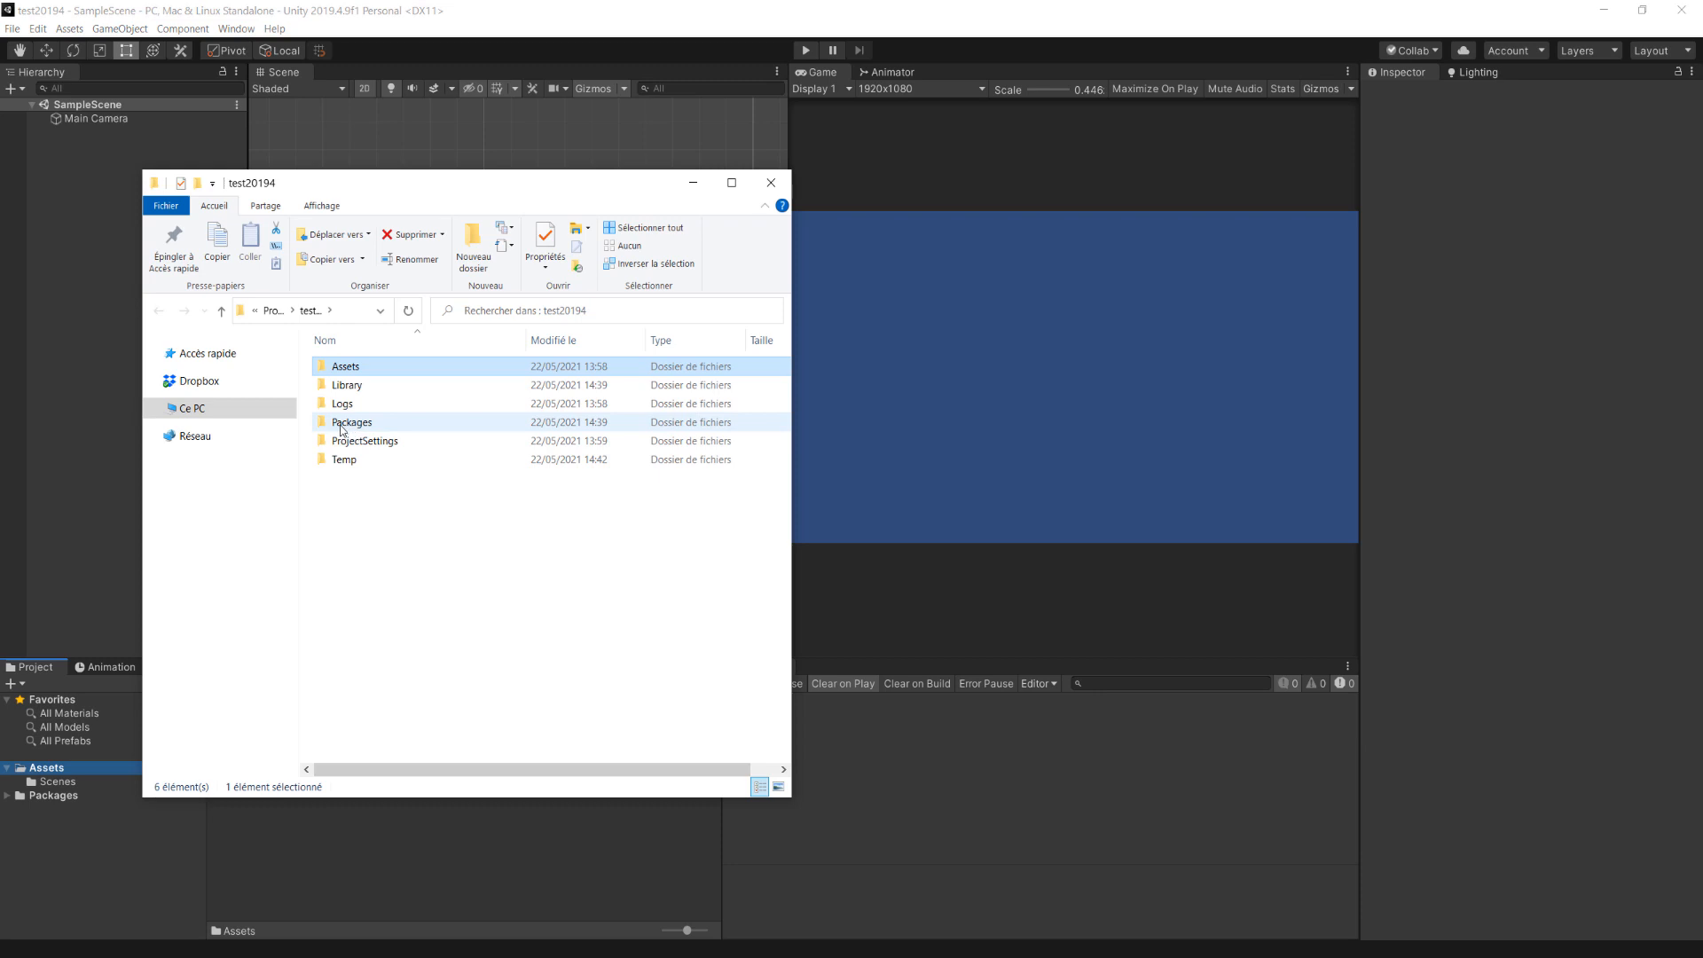
double_click(344, 424)
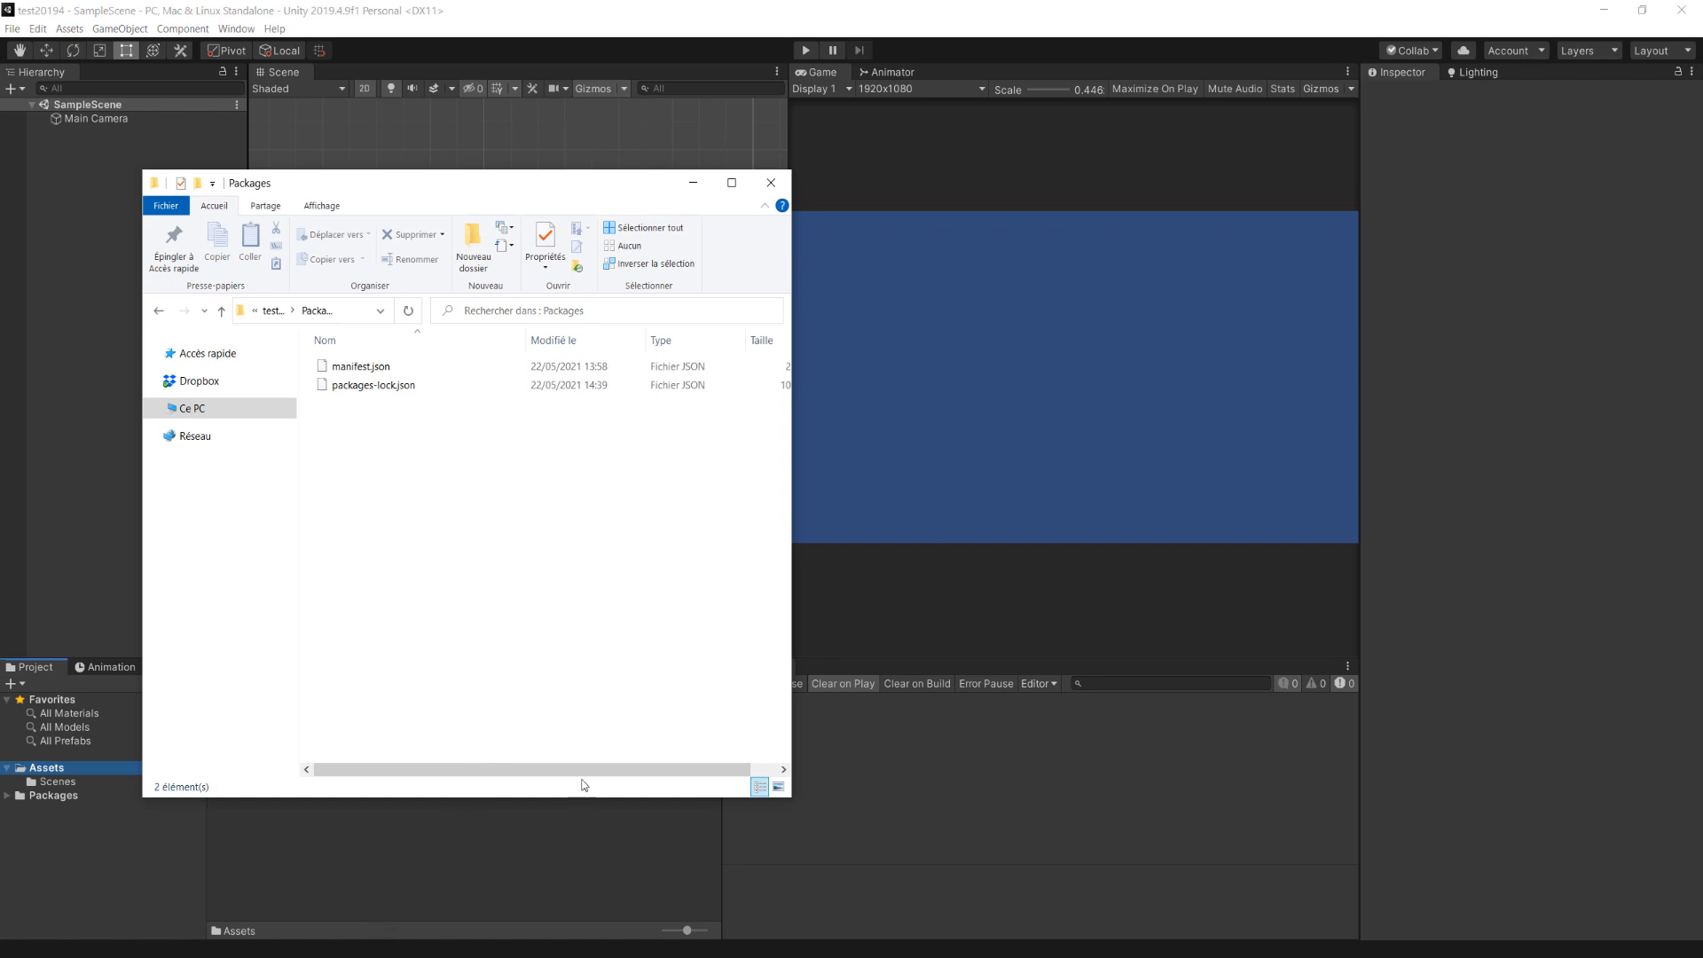
Extract the 2d-extras-1.5.0-preview folder from the archive into the project's Packages folder, and close the archive and folder windows.
left_click(607, 949)
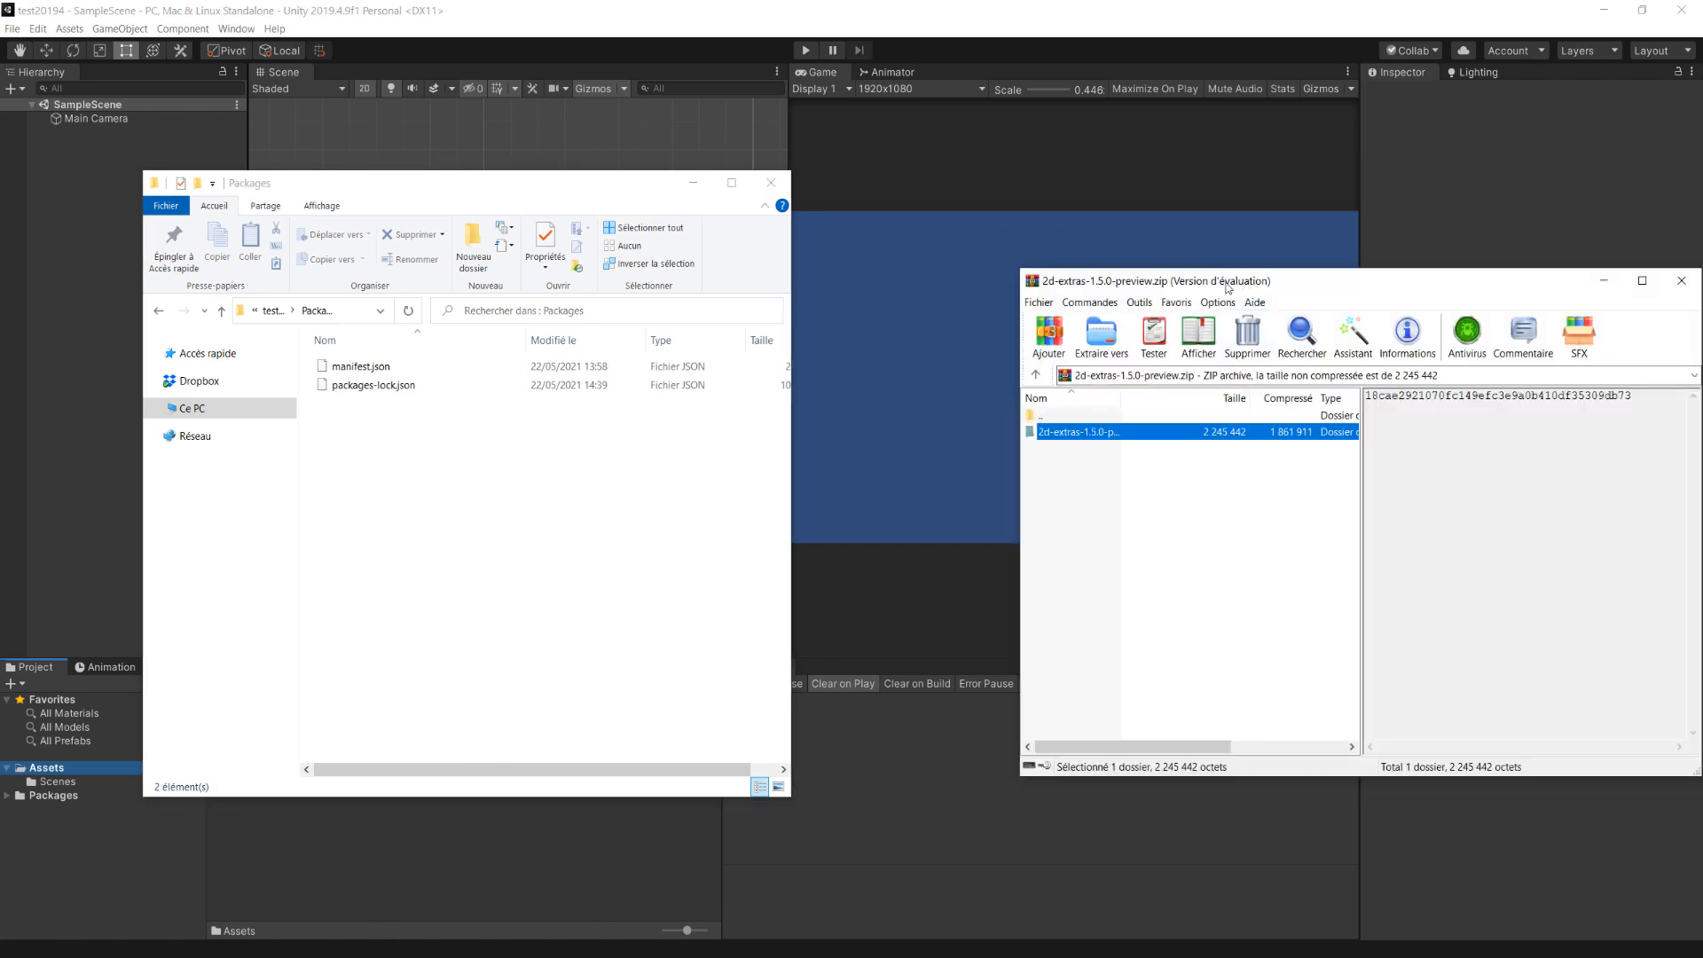
left_click_drag(1228, 288, 1057, 227)
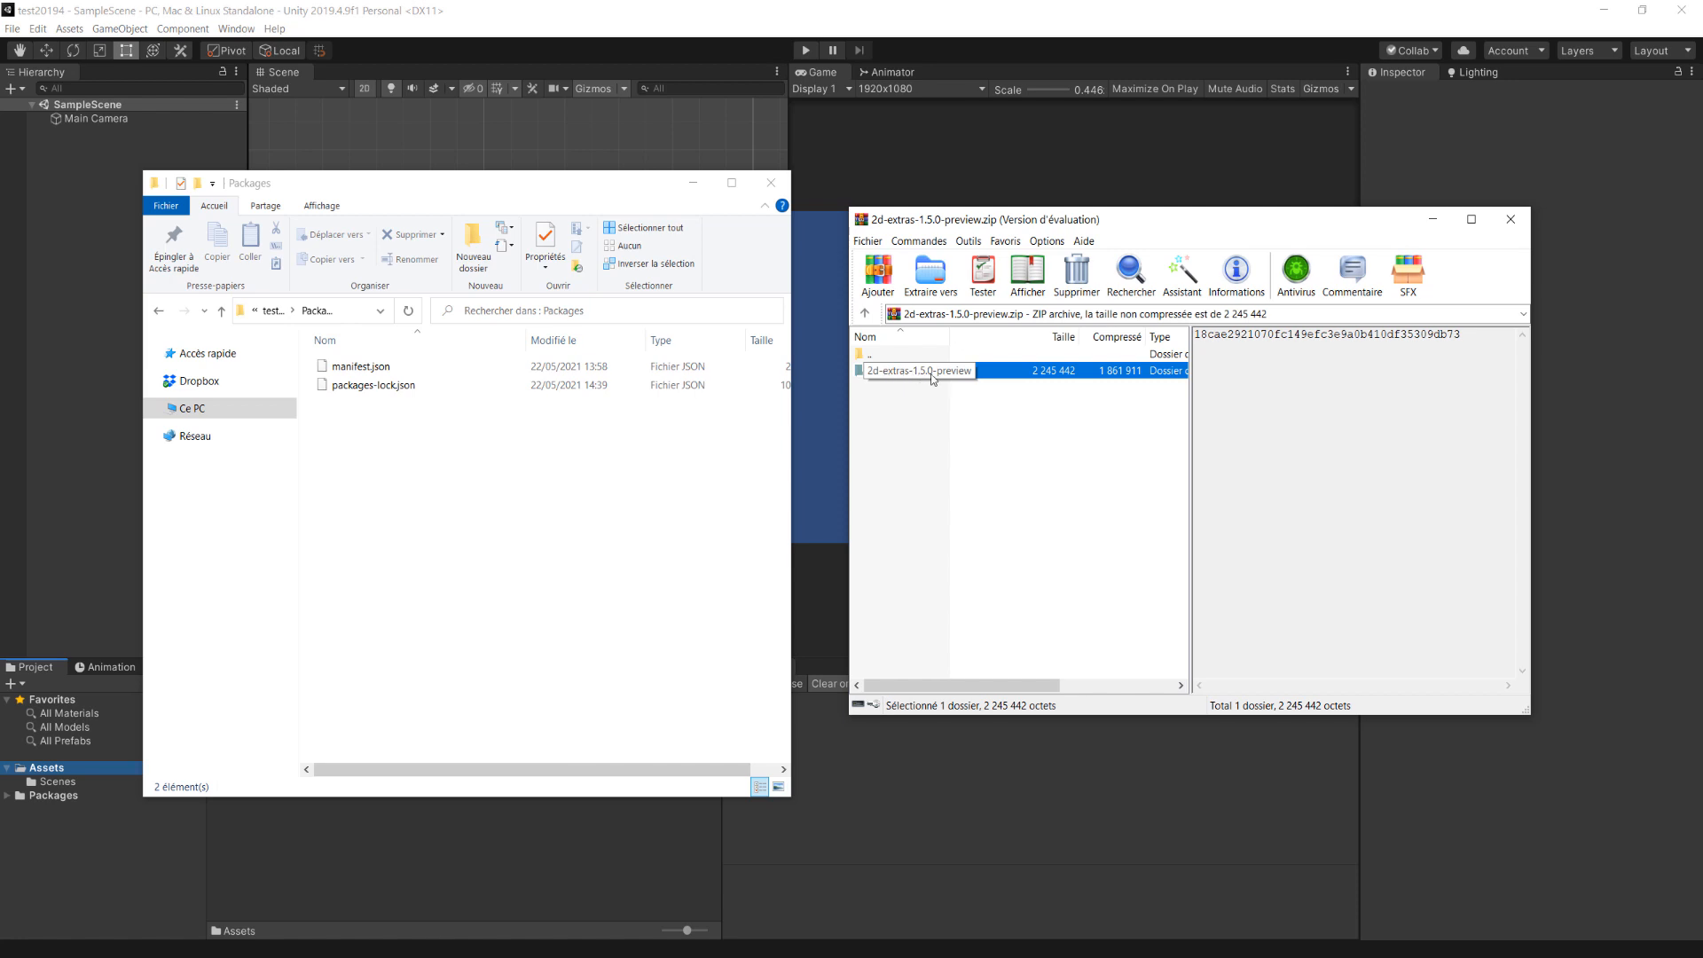
left_click_drag(945, 374, 404, 504)
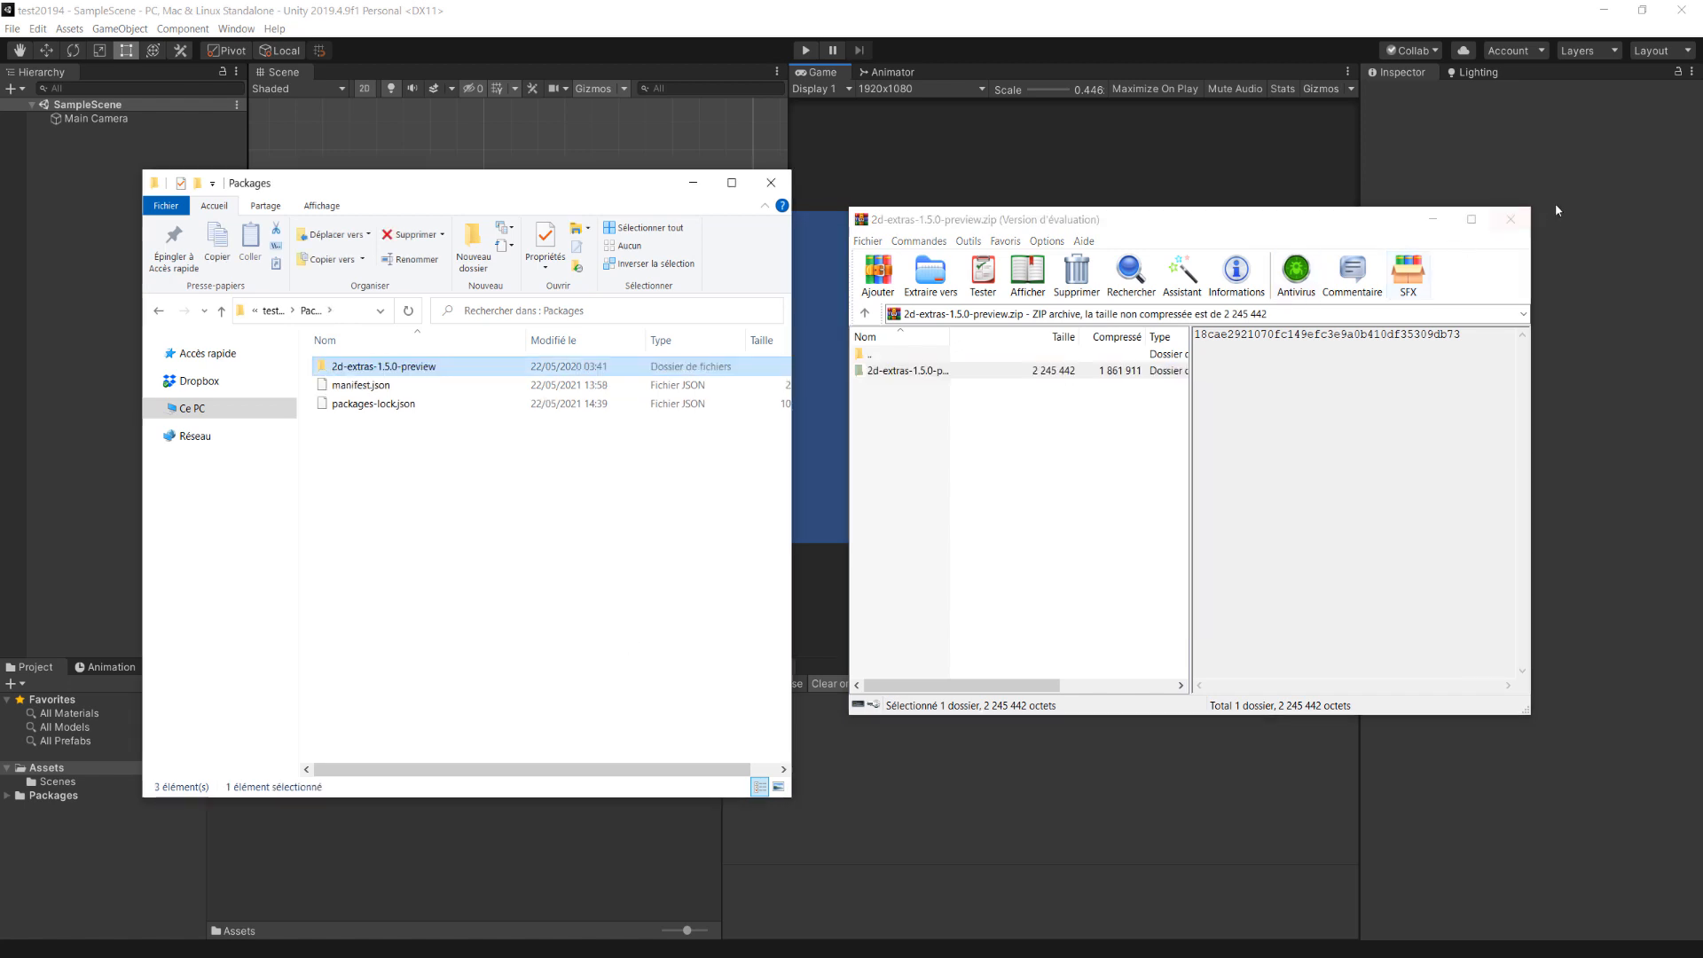
left_click(1511, 219)
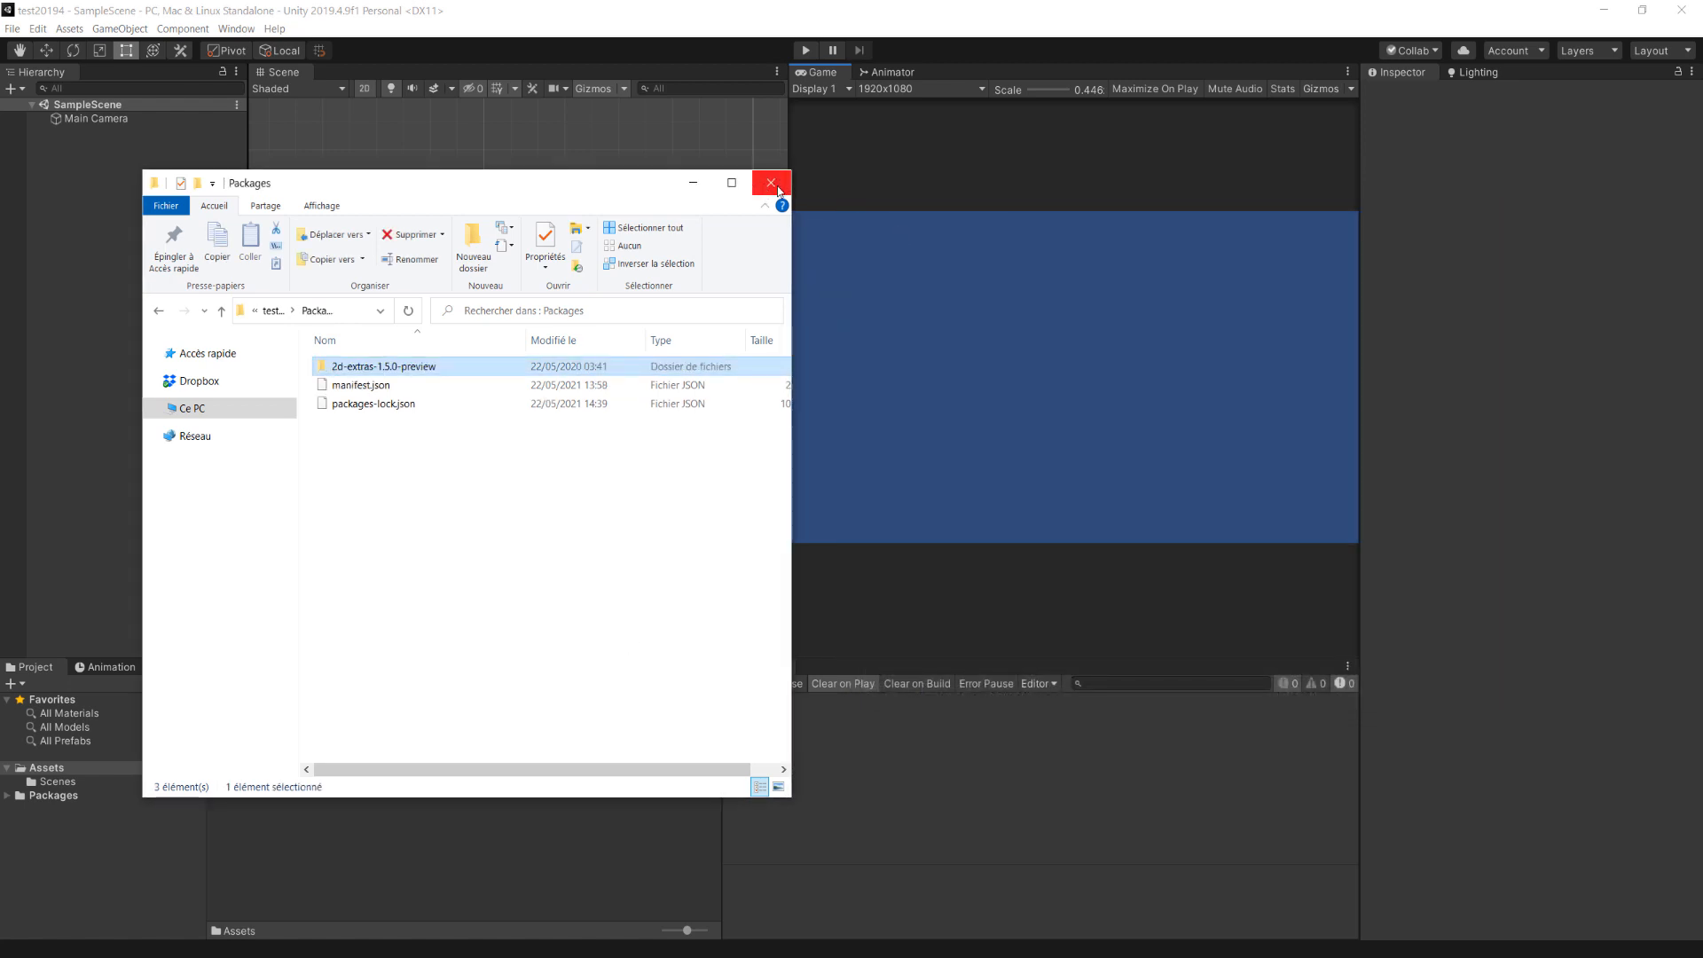
left_click(760, 187)
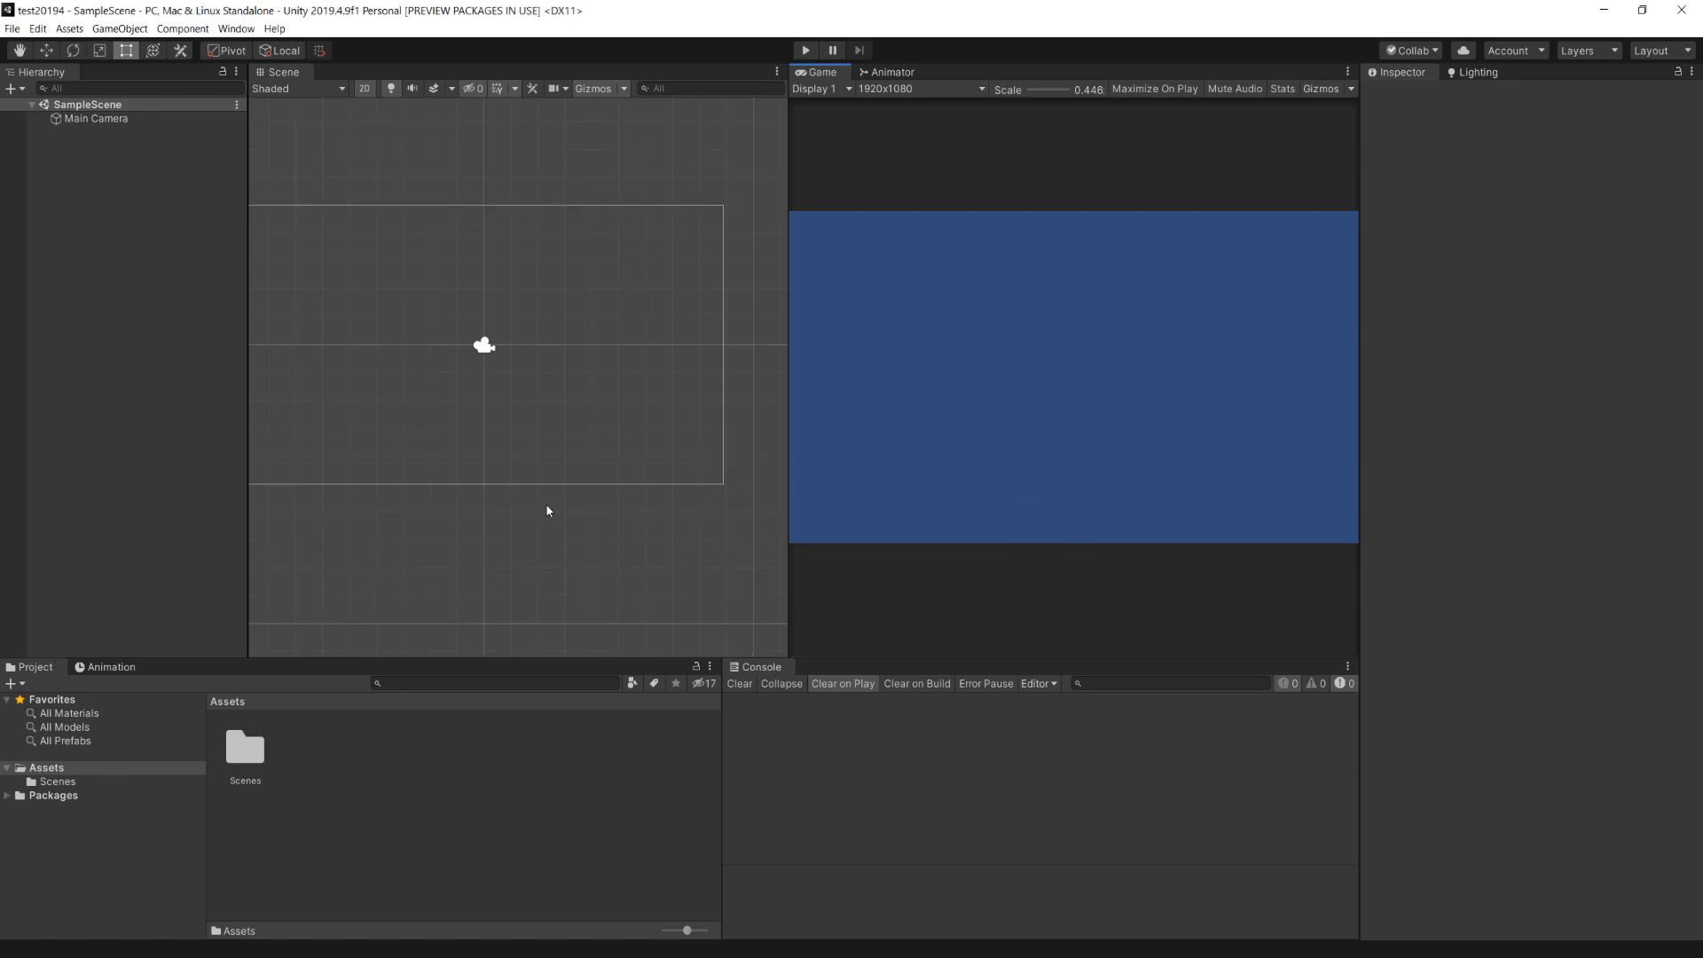
Back in Unity, review the 2D Extras tile types offered for creating new assets, including Animated Tile.
scroll(582, 488, "down", 4)
scroll(582, 488, "up", 2)
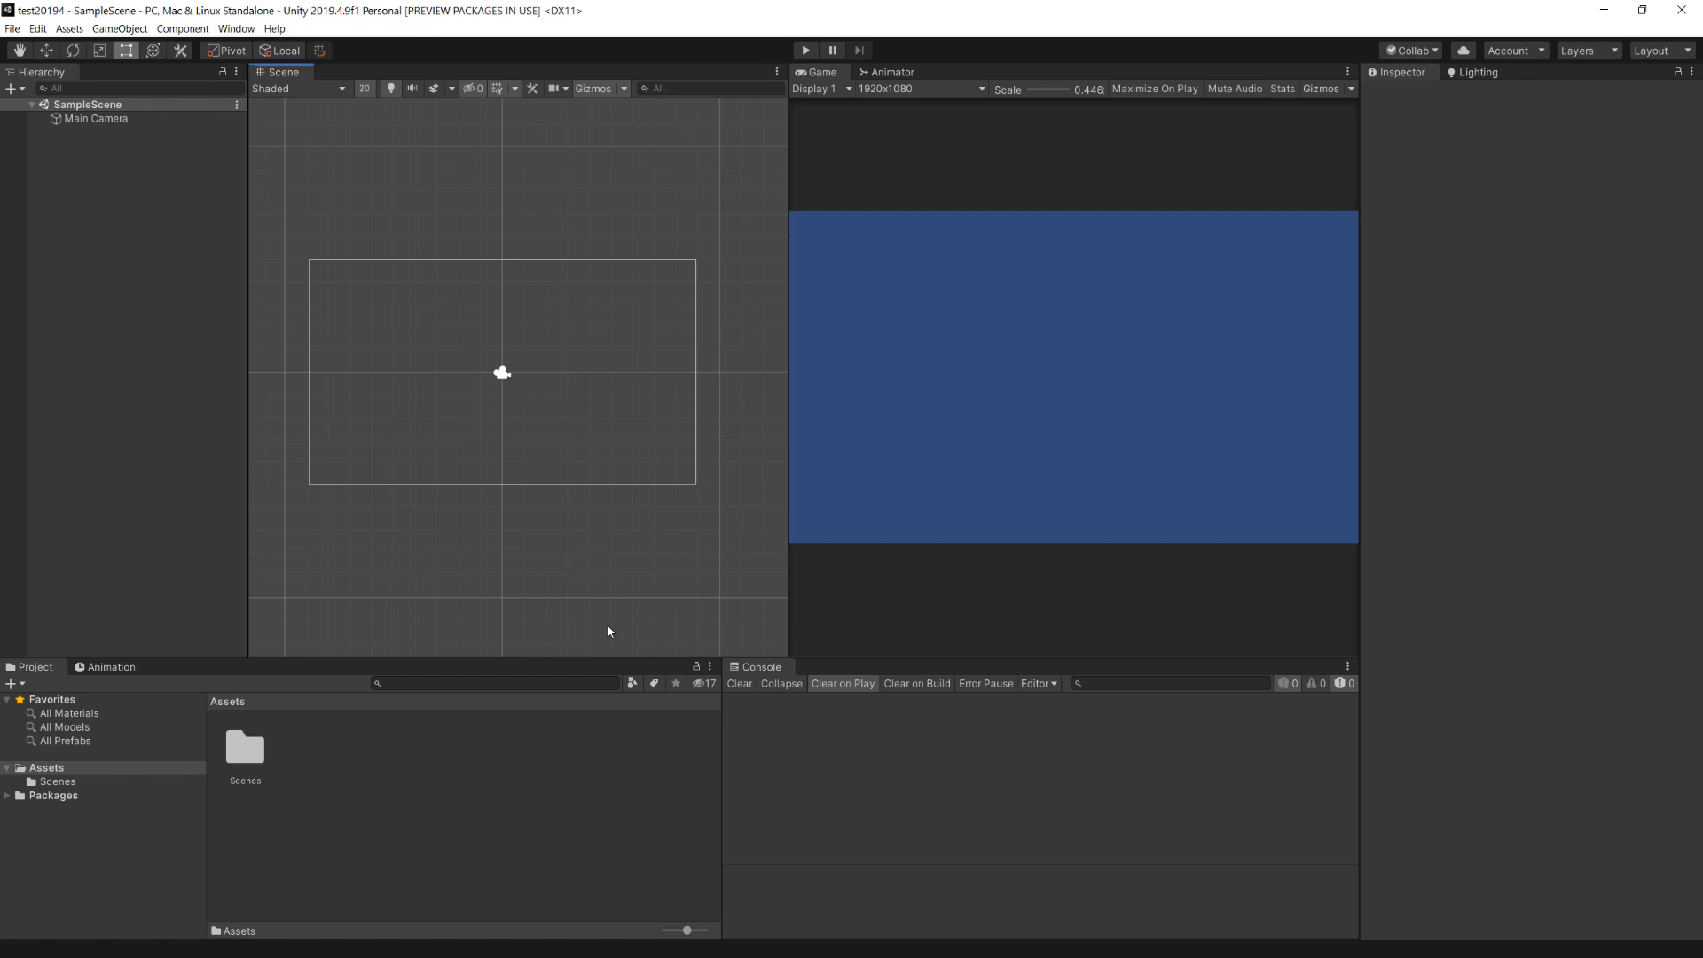
right_click(349, 792)
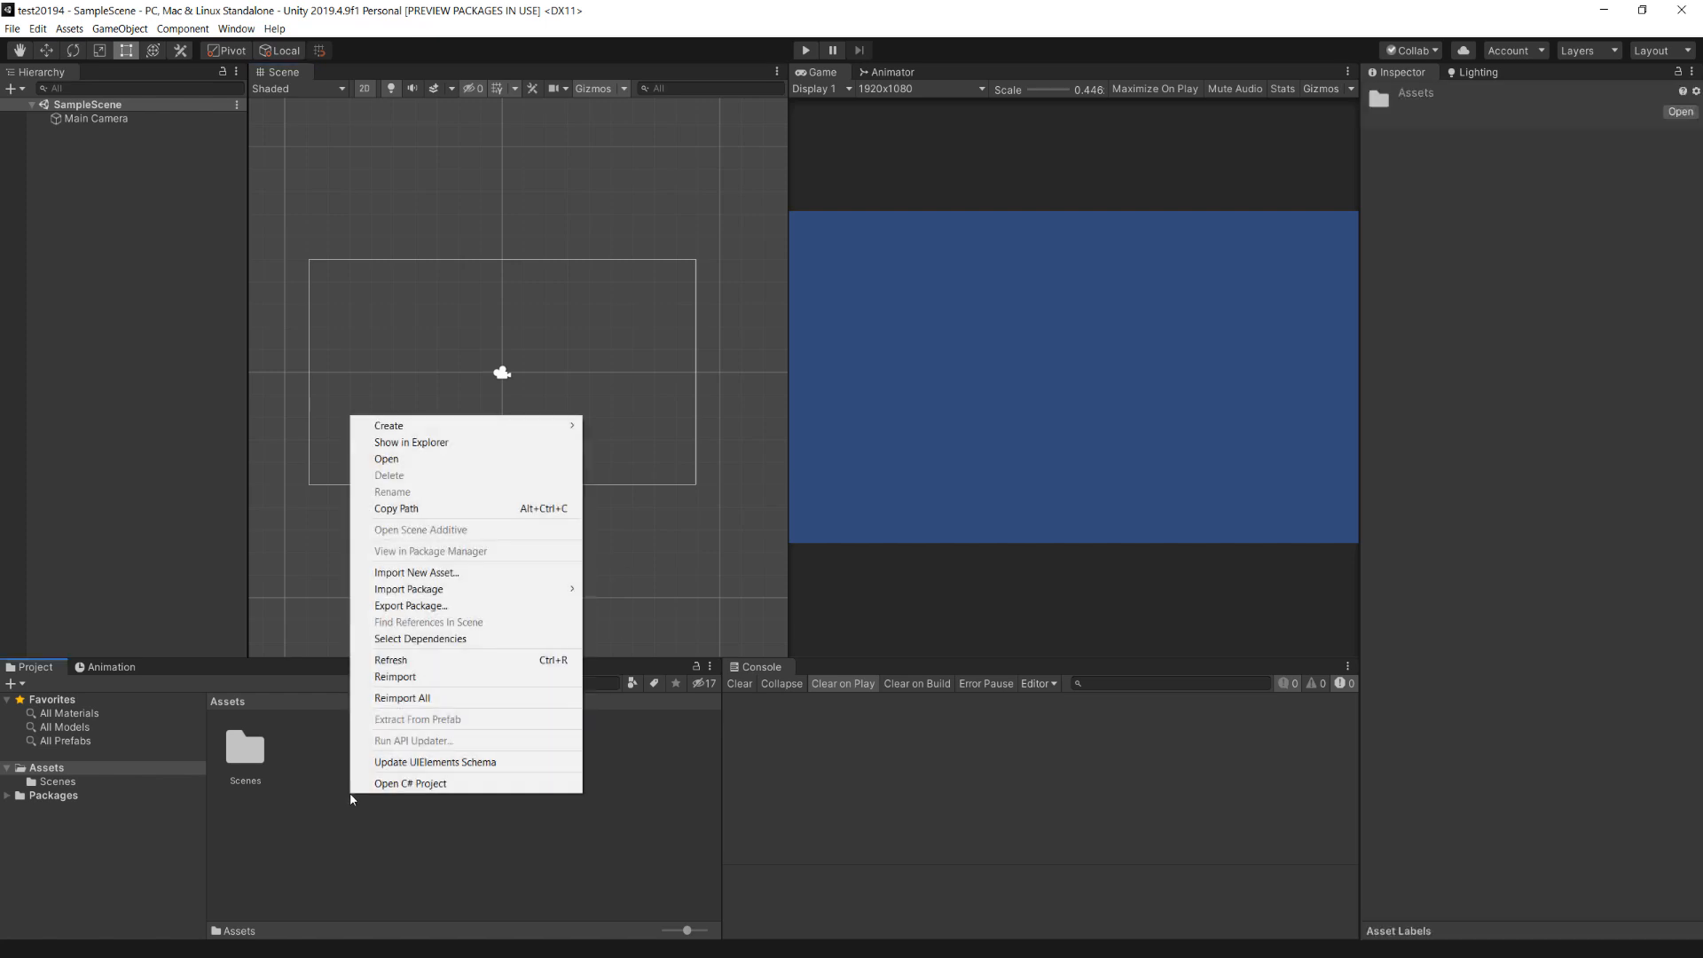
mouse_move(482, 427)
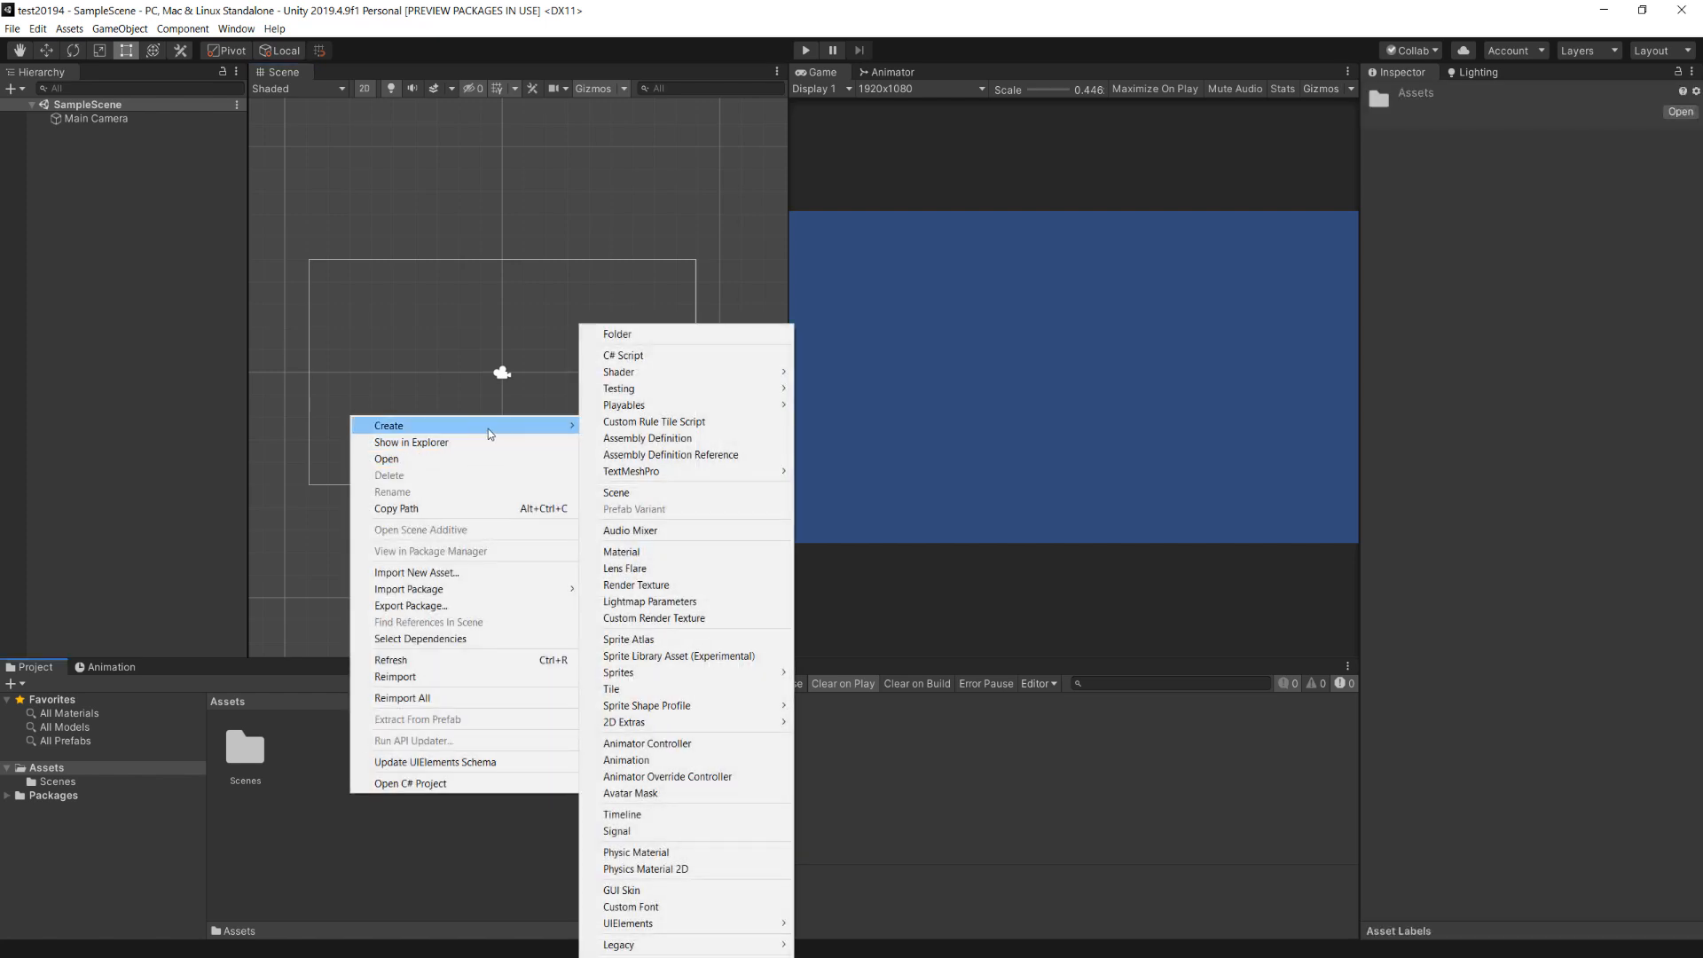
mouse_move(650, 724)
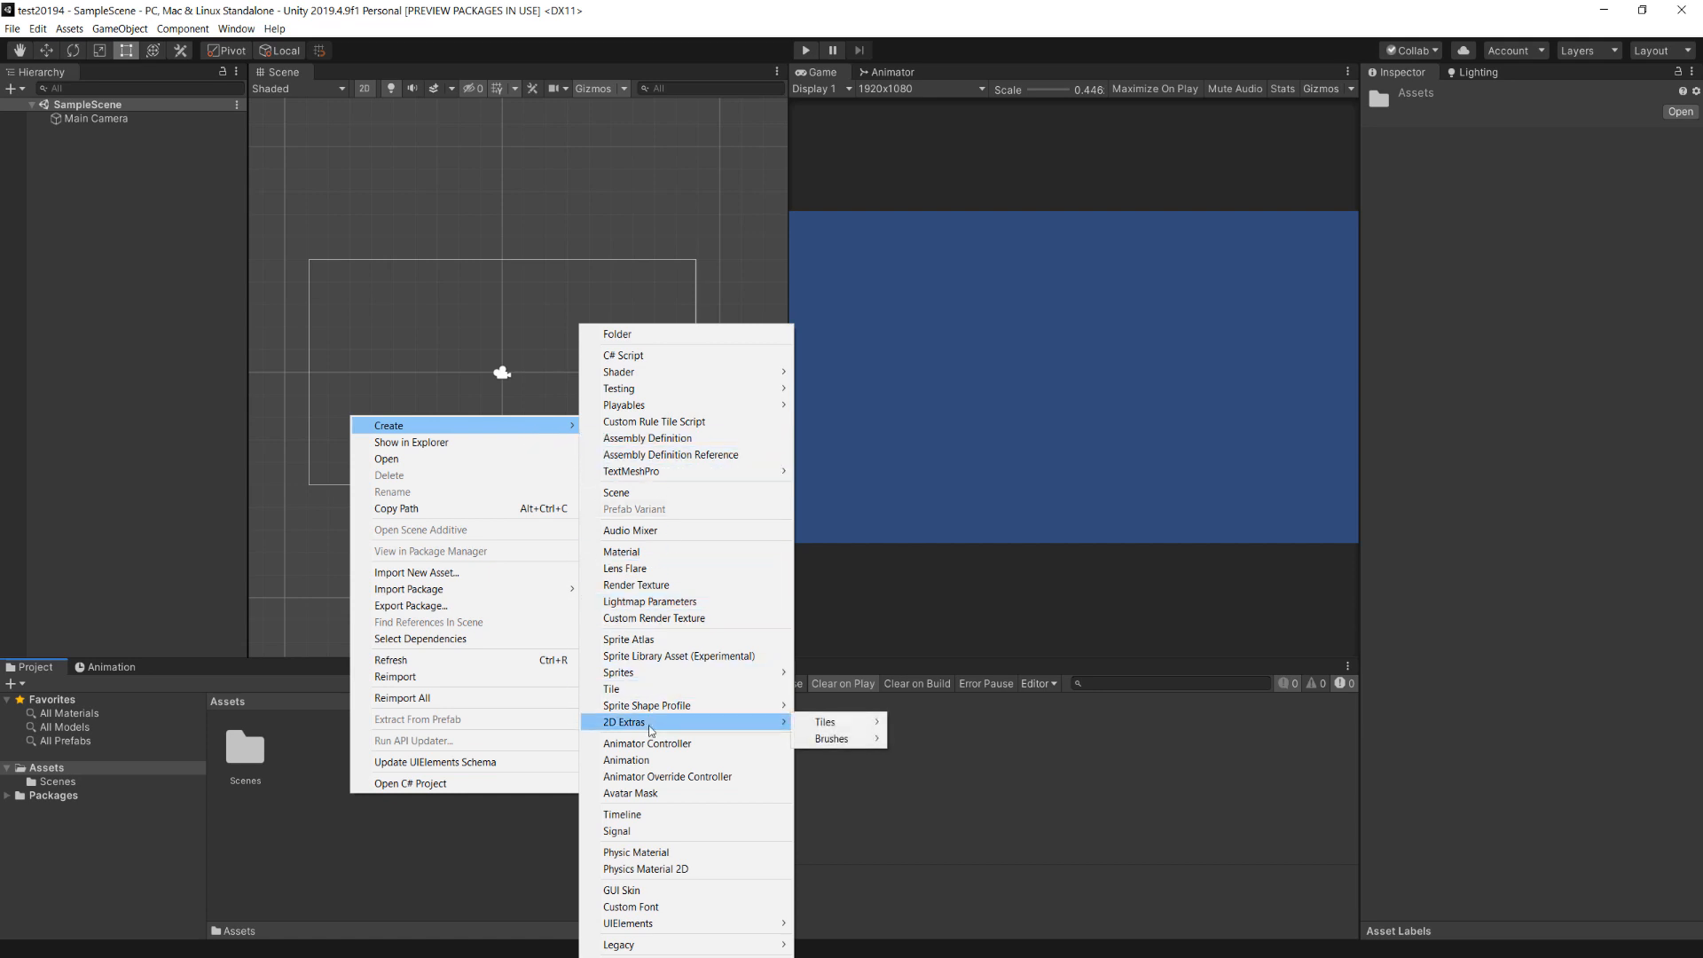
mouse_move(818, 722)
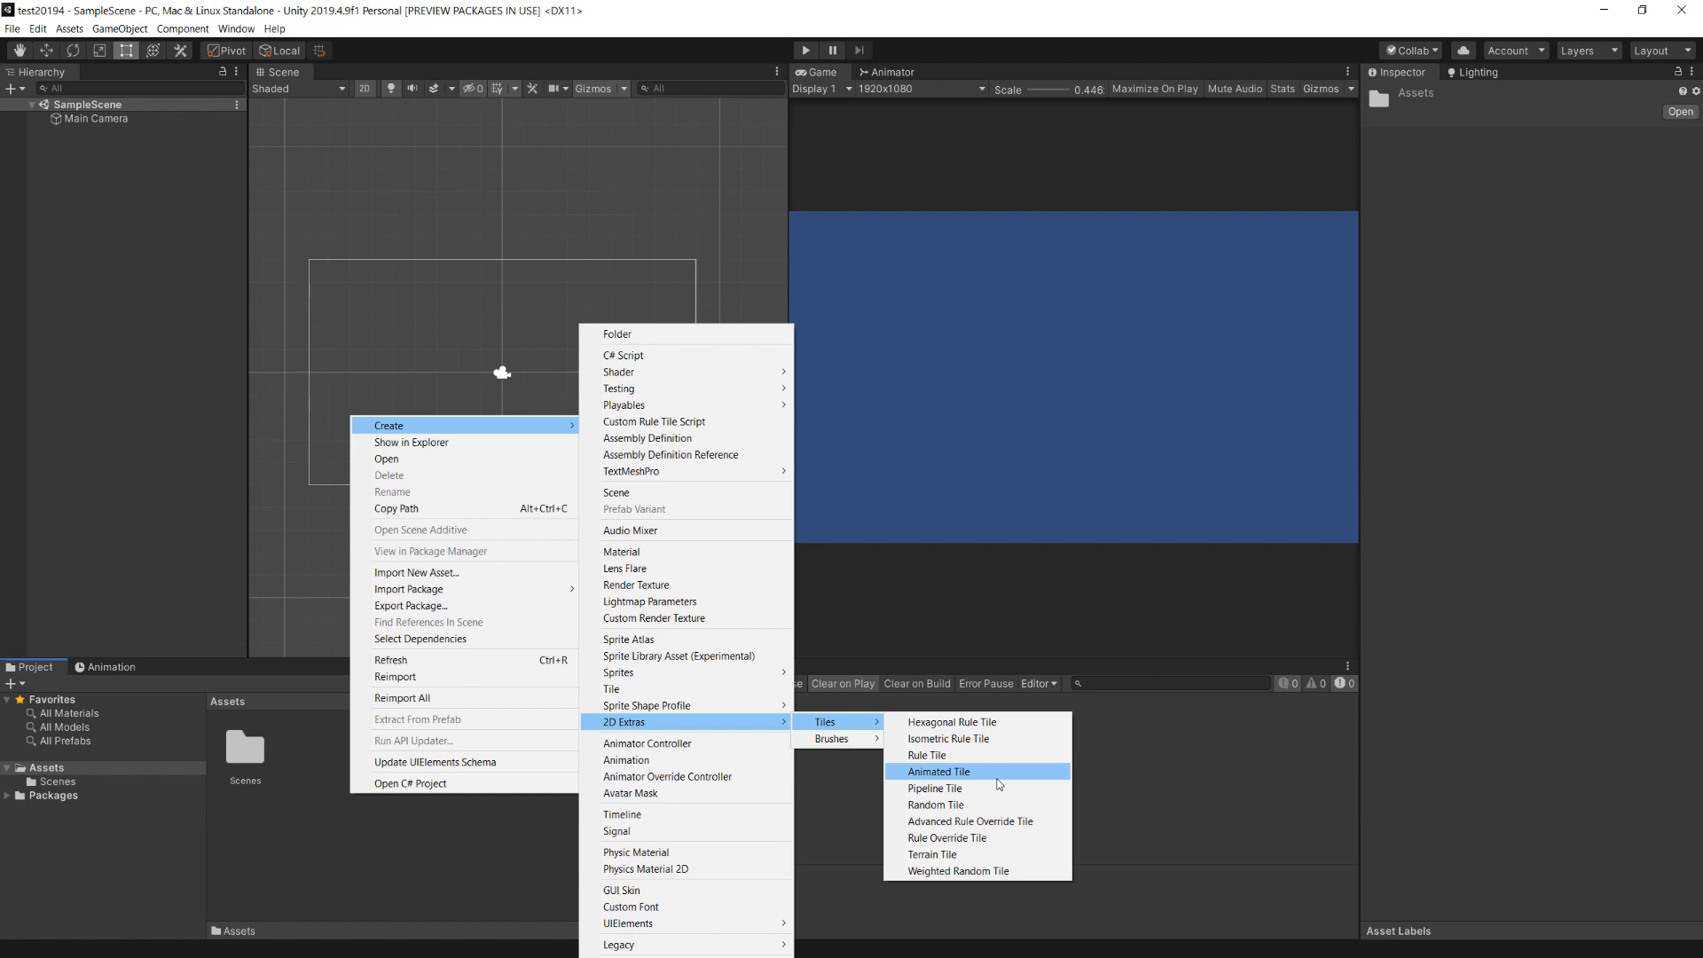
left_click(970, 390)
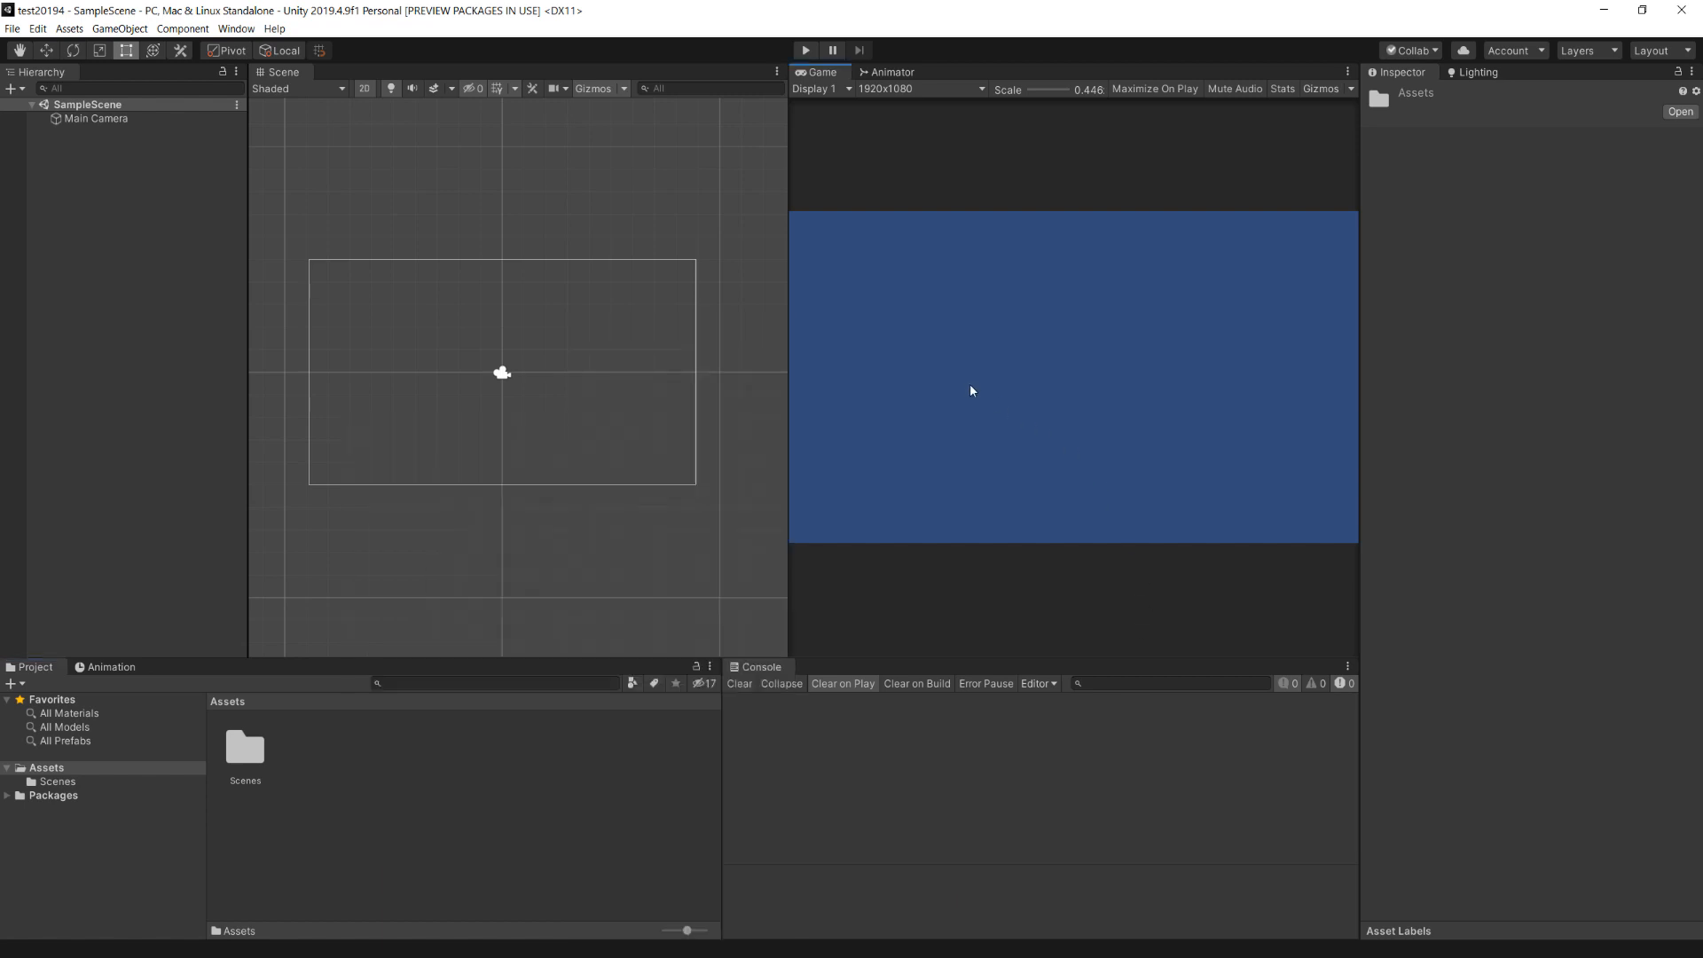
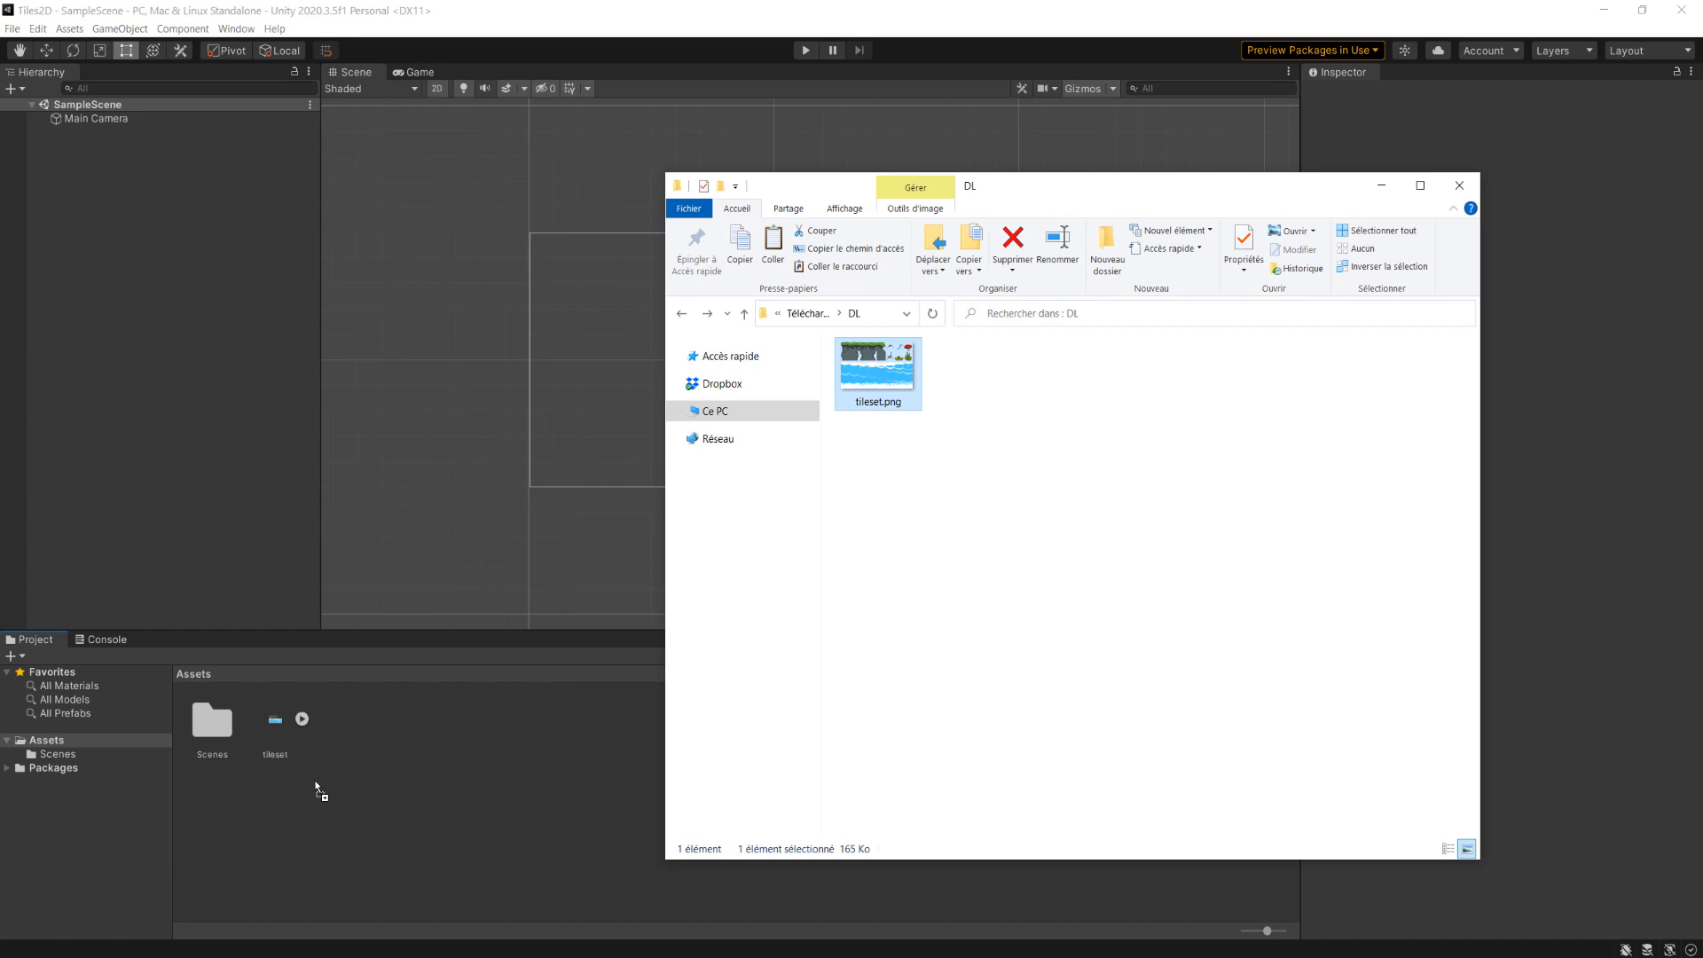
Select the imported tileset texture and set its Sprite Mode to Multiple and Pixels Per Unit to 128.
left_click(373, 779)
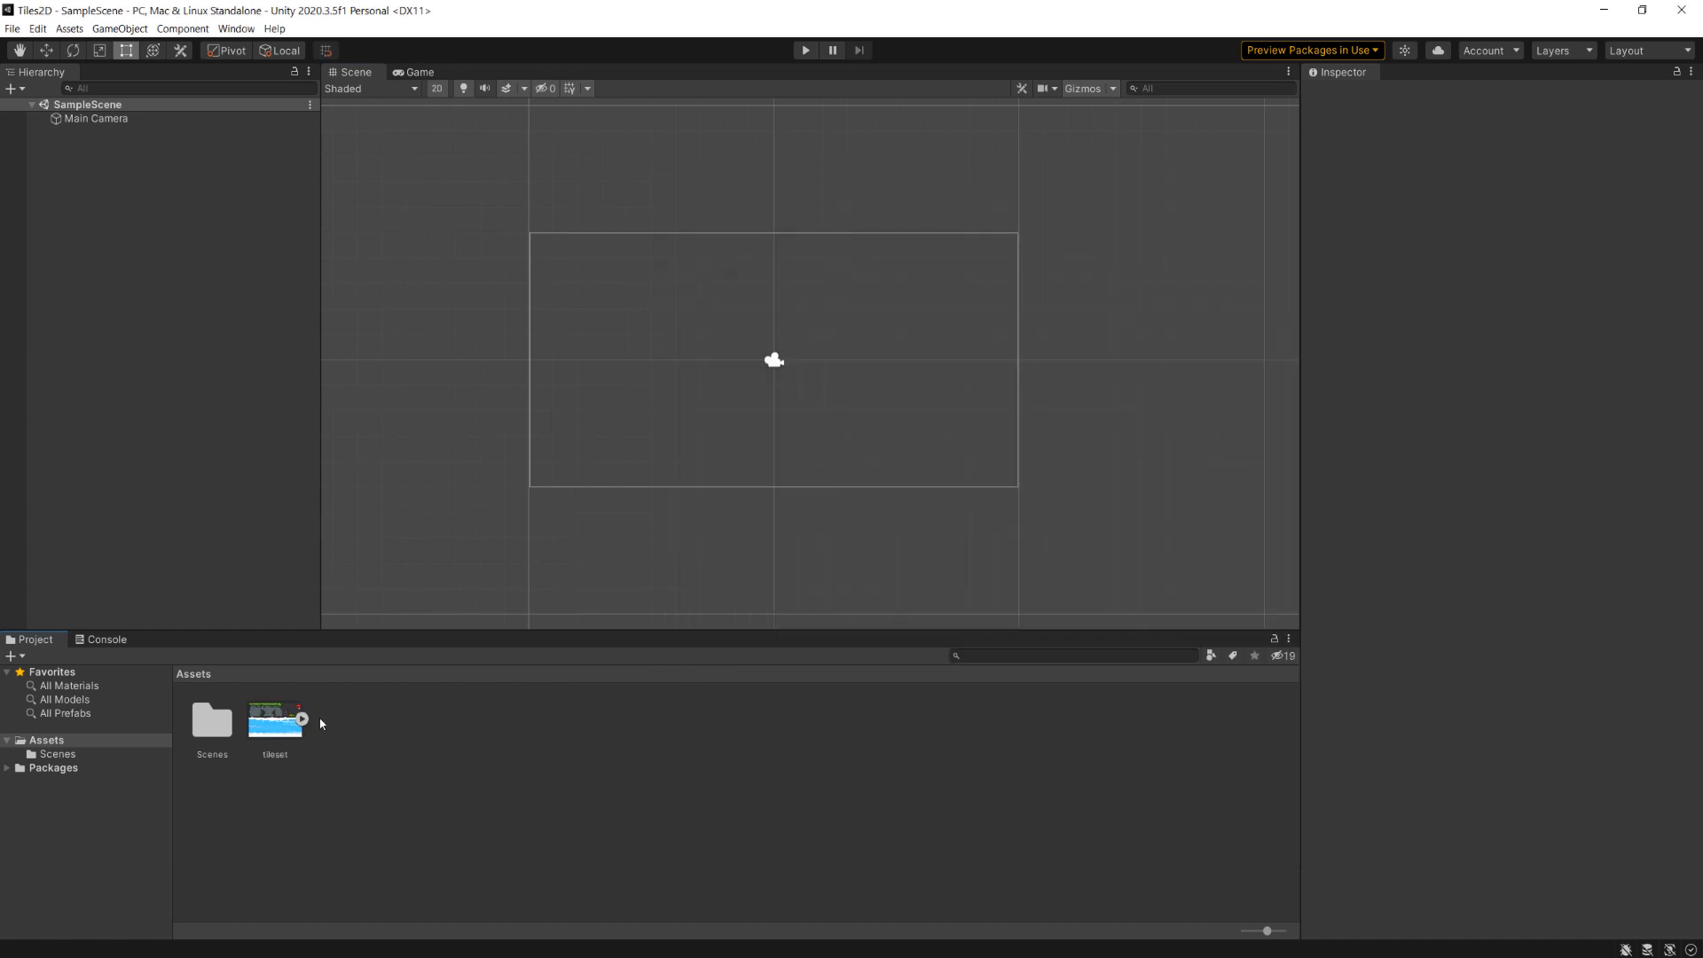
left_click(275, 718)
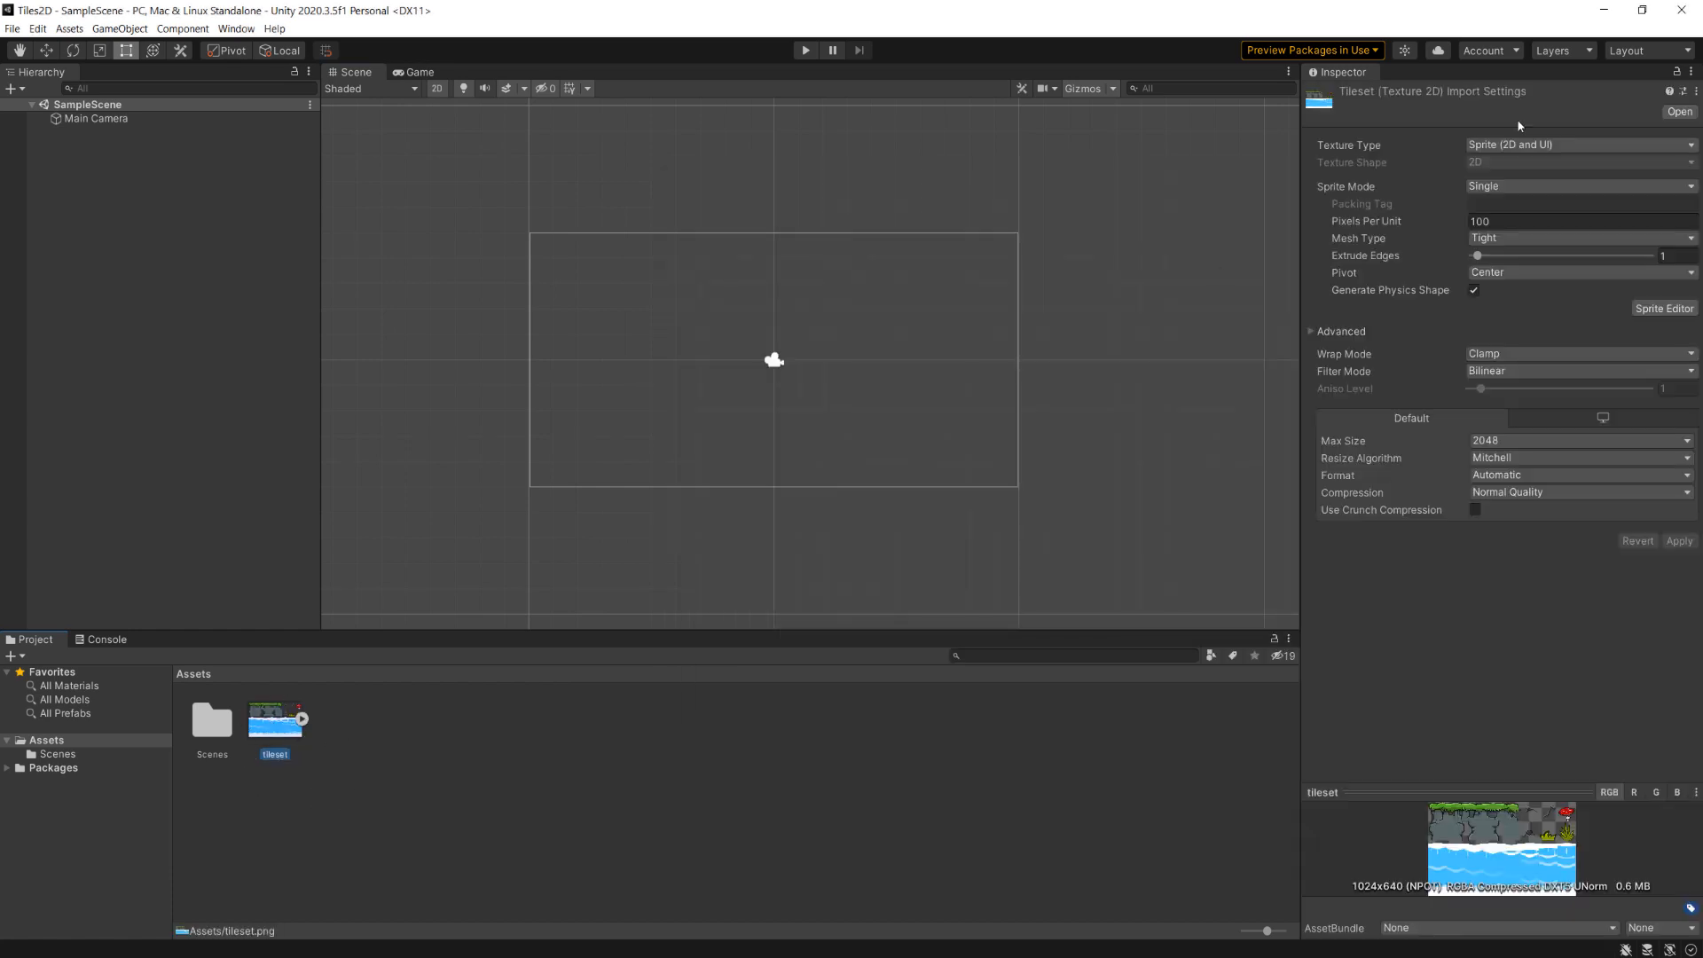
left_click(1363, 189)
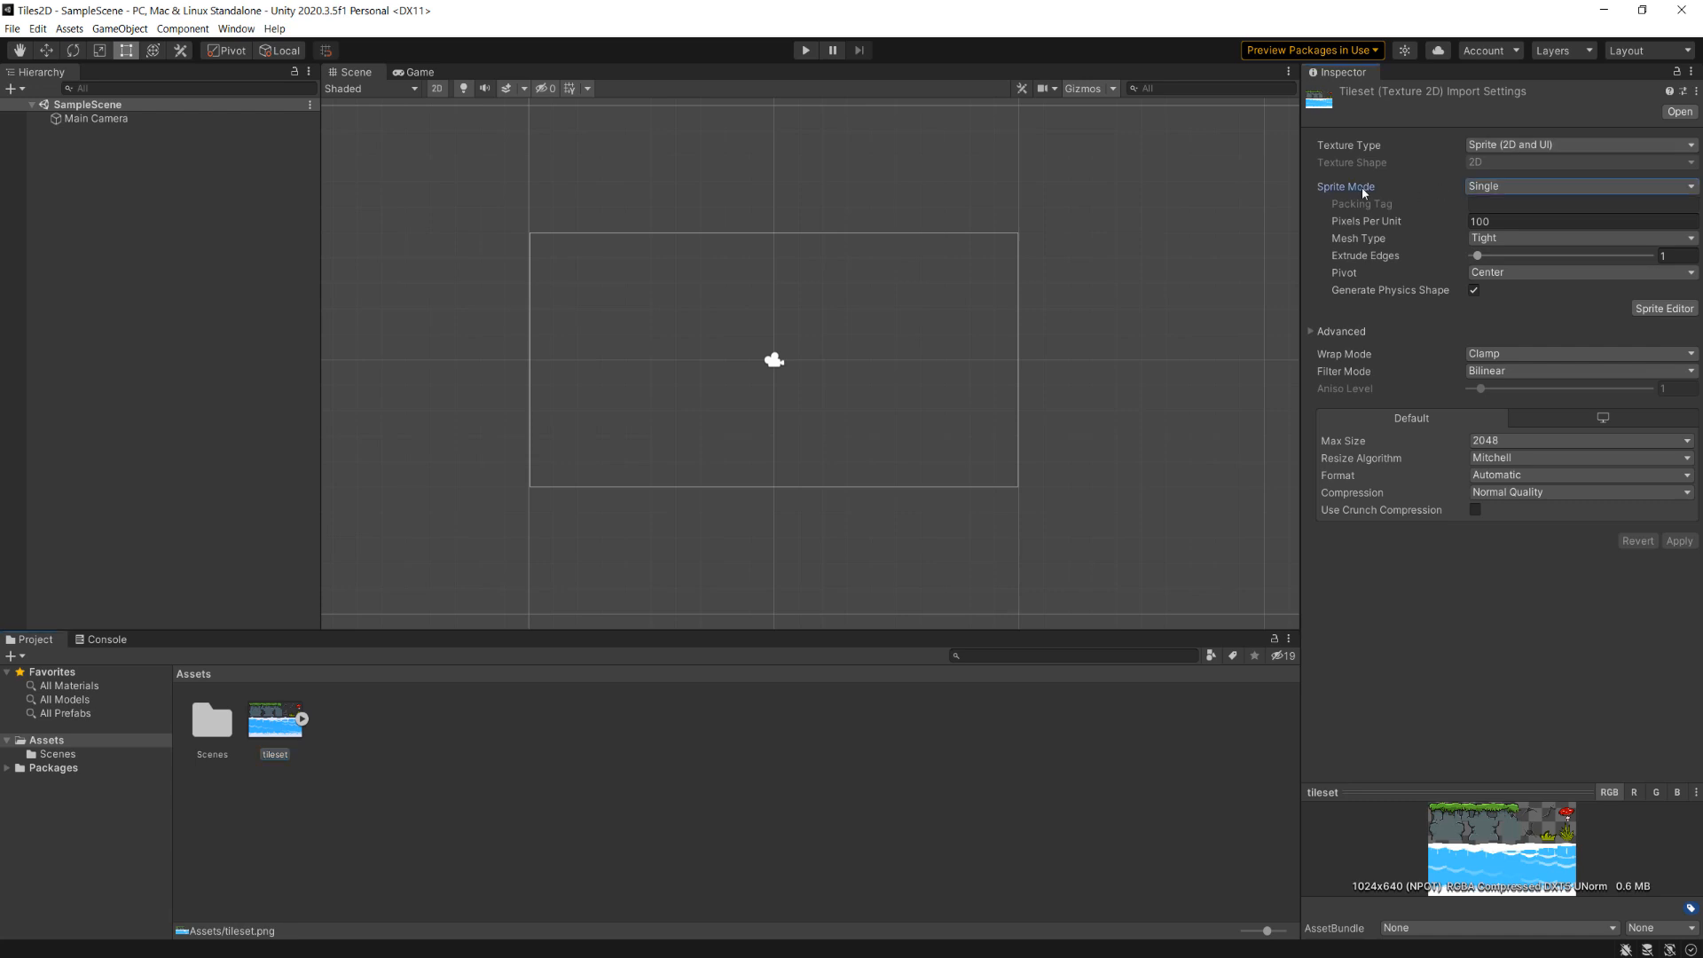
left_click(1496, 194)
left_click(1522, 222)
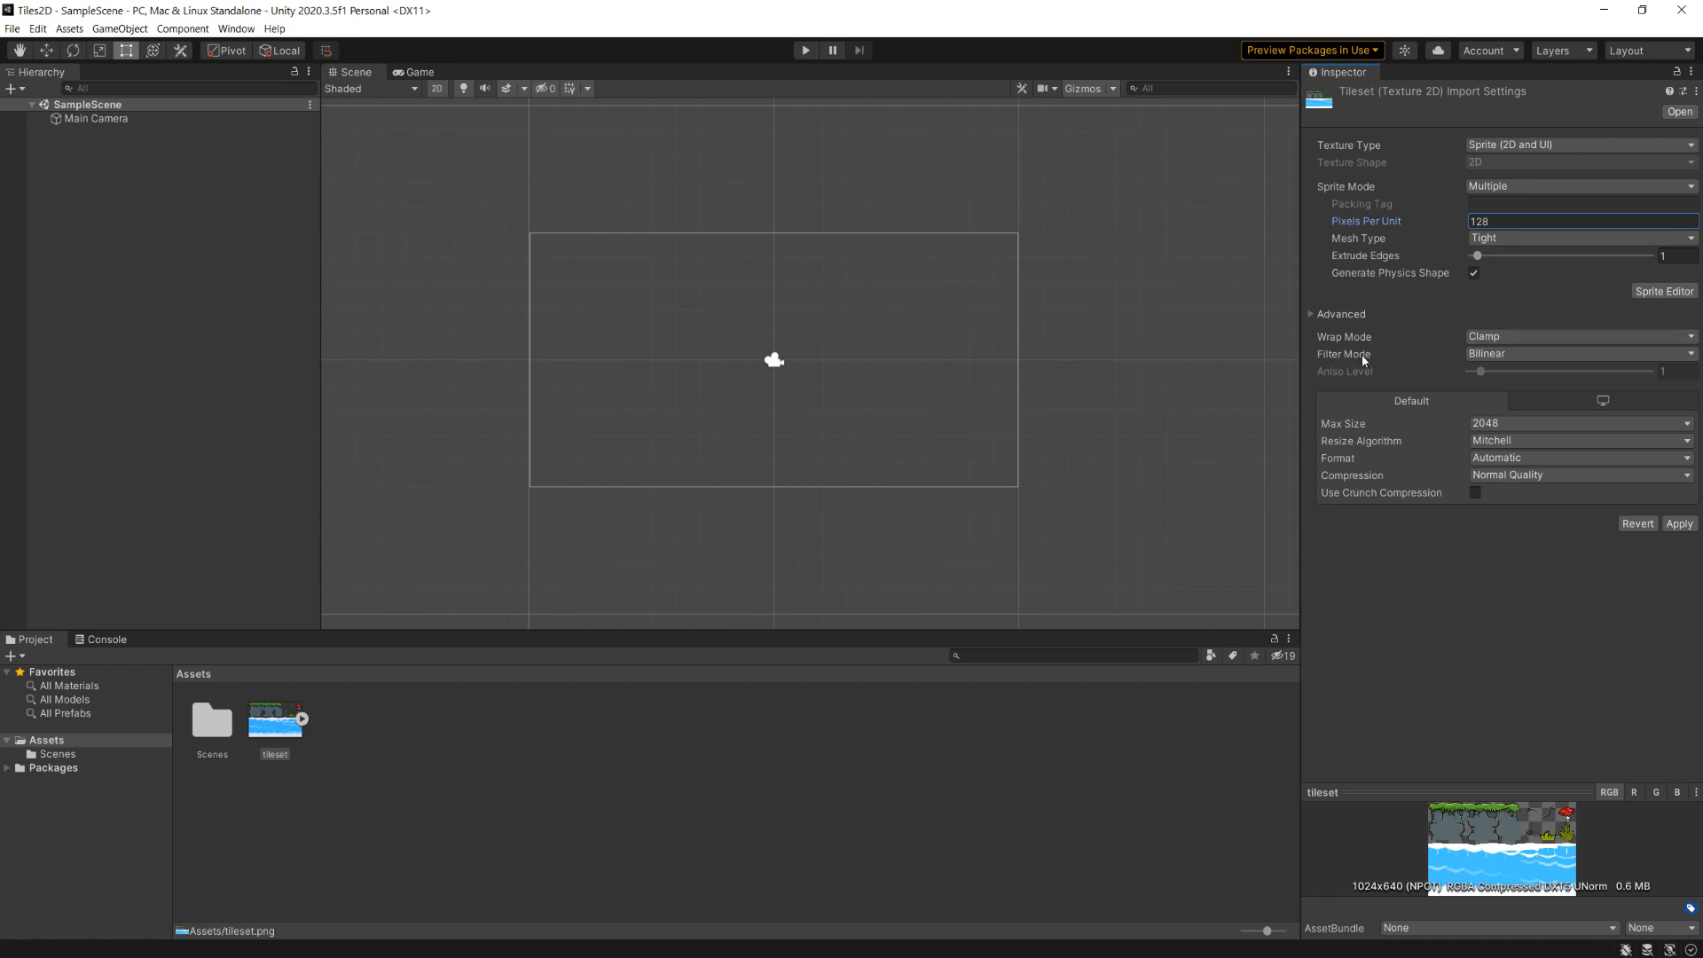
Set the tileset's Compression to None and apply the import settings.
left_click(1481, 355)
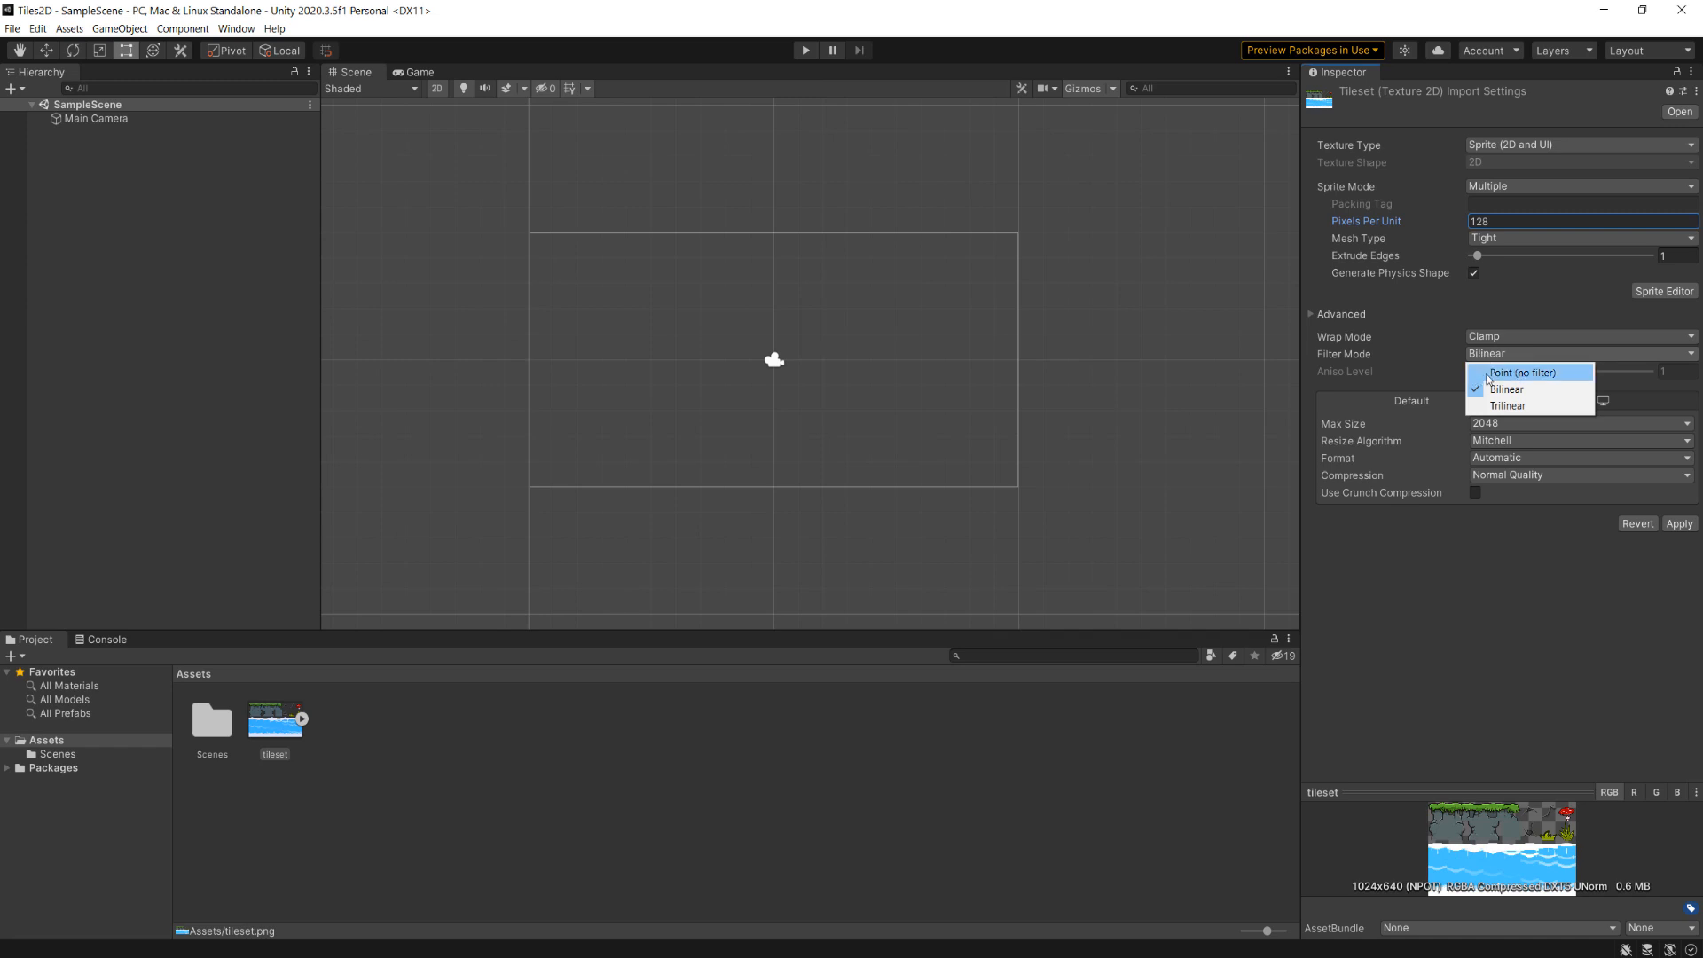
left_click(1270, 355)
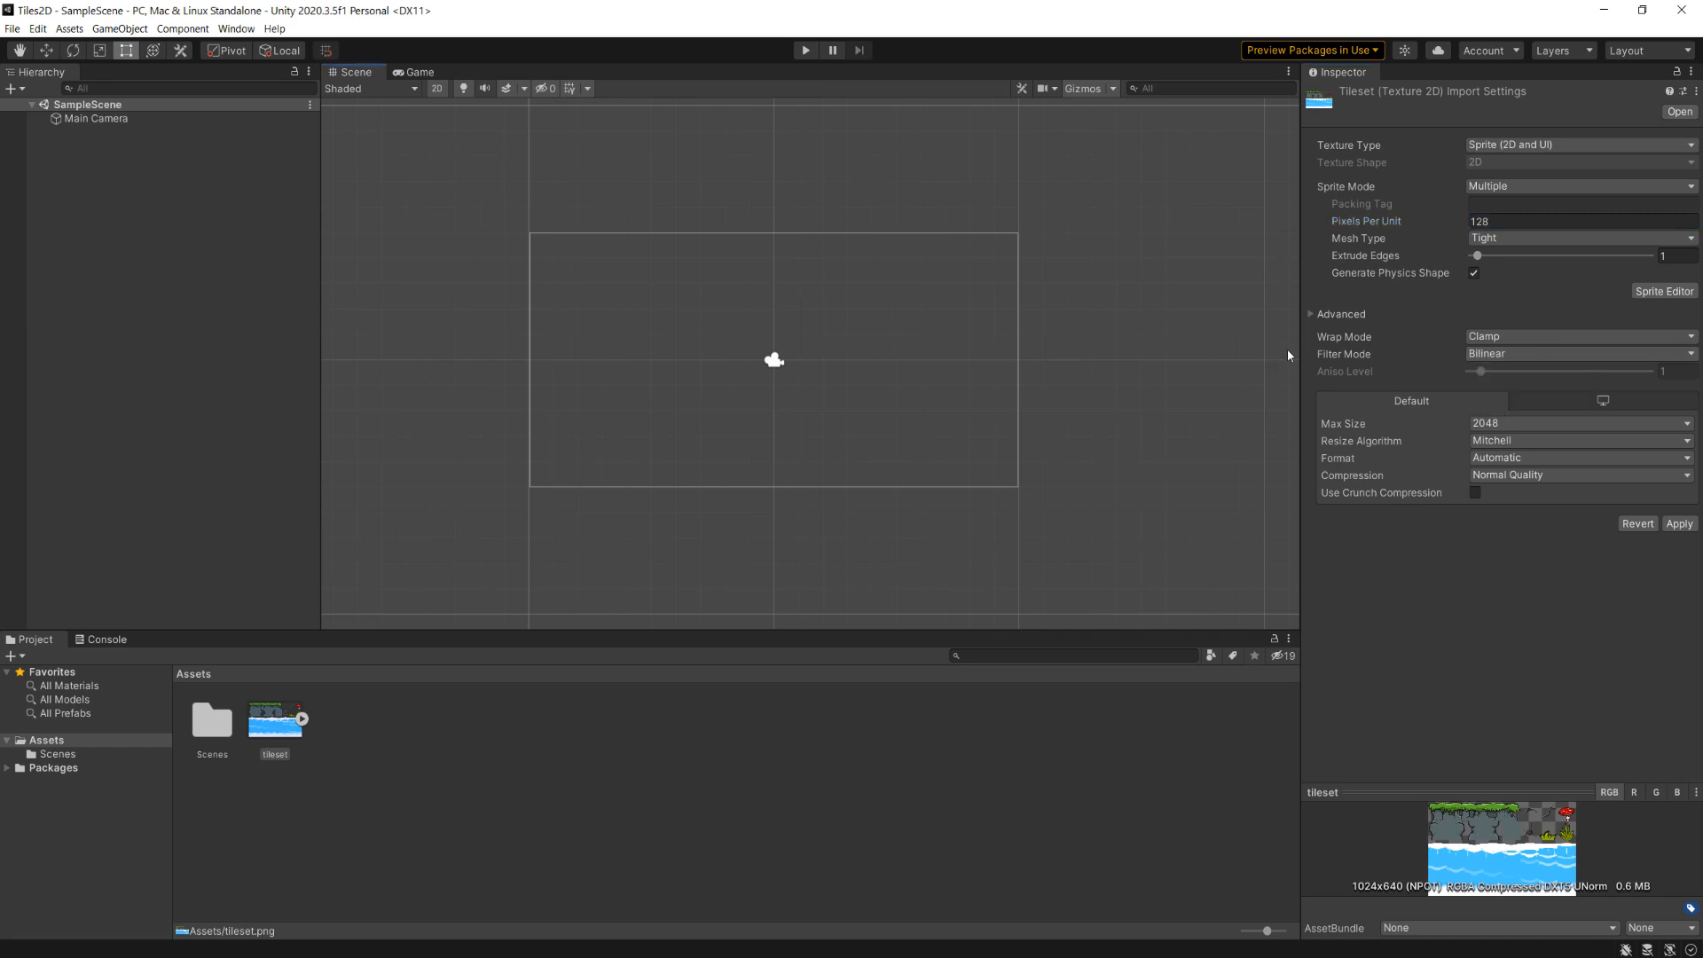
left_click(1353, 477)
left_click(1492, 476)
left_click(1508, 490)
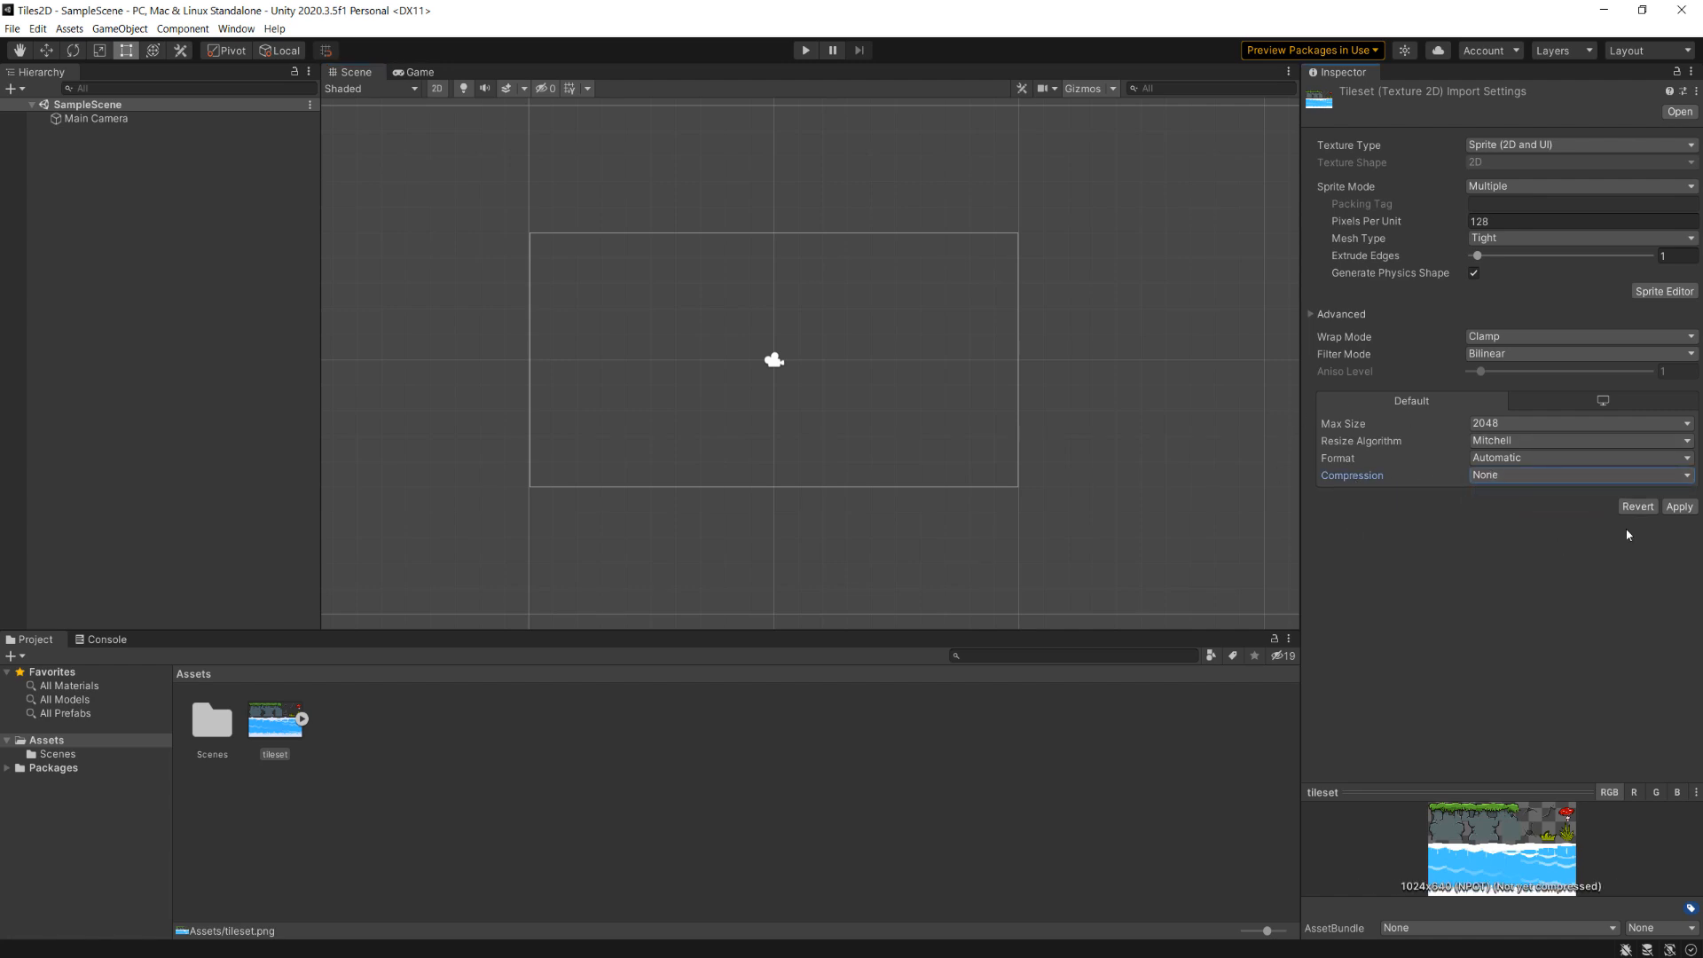
left_click(1679, 507)
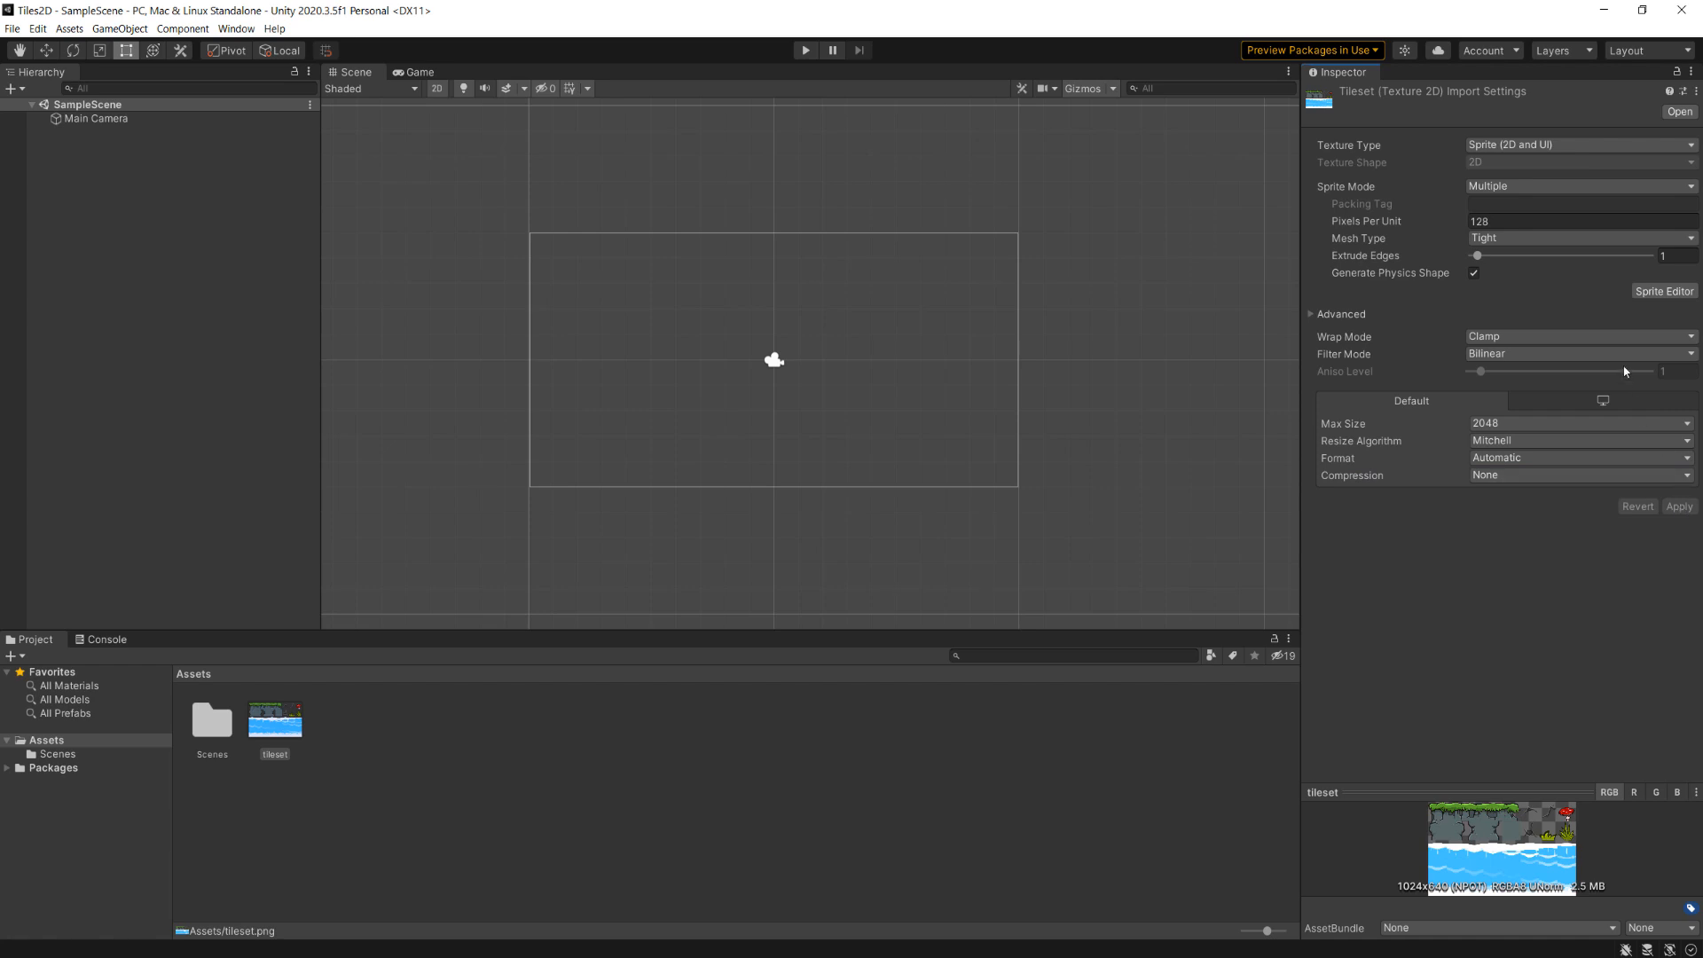
Slice the tileset in the Sprite Editor using Grid By Cell Size at 128 × 128 pixels, apply the slices and close the editor.
left_click(1655, 291)
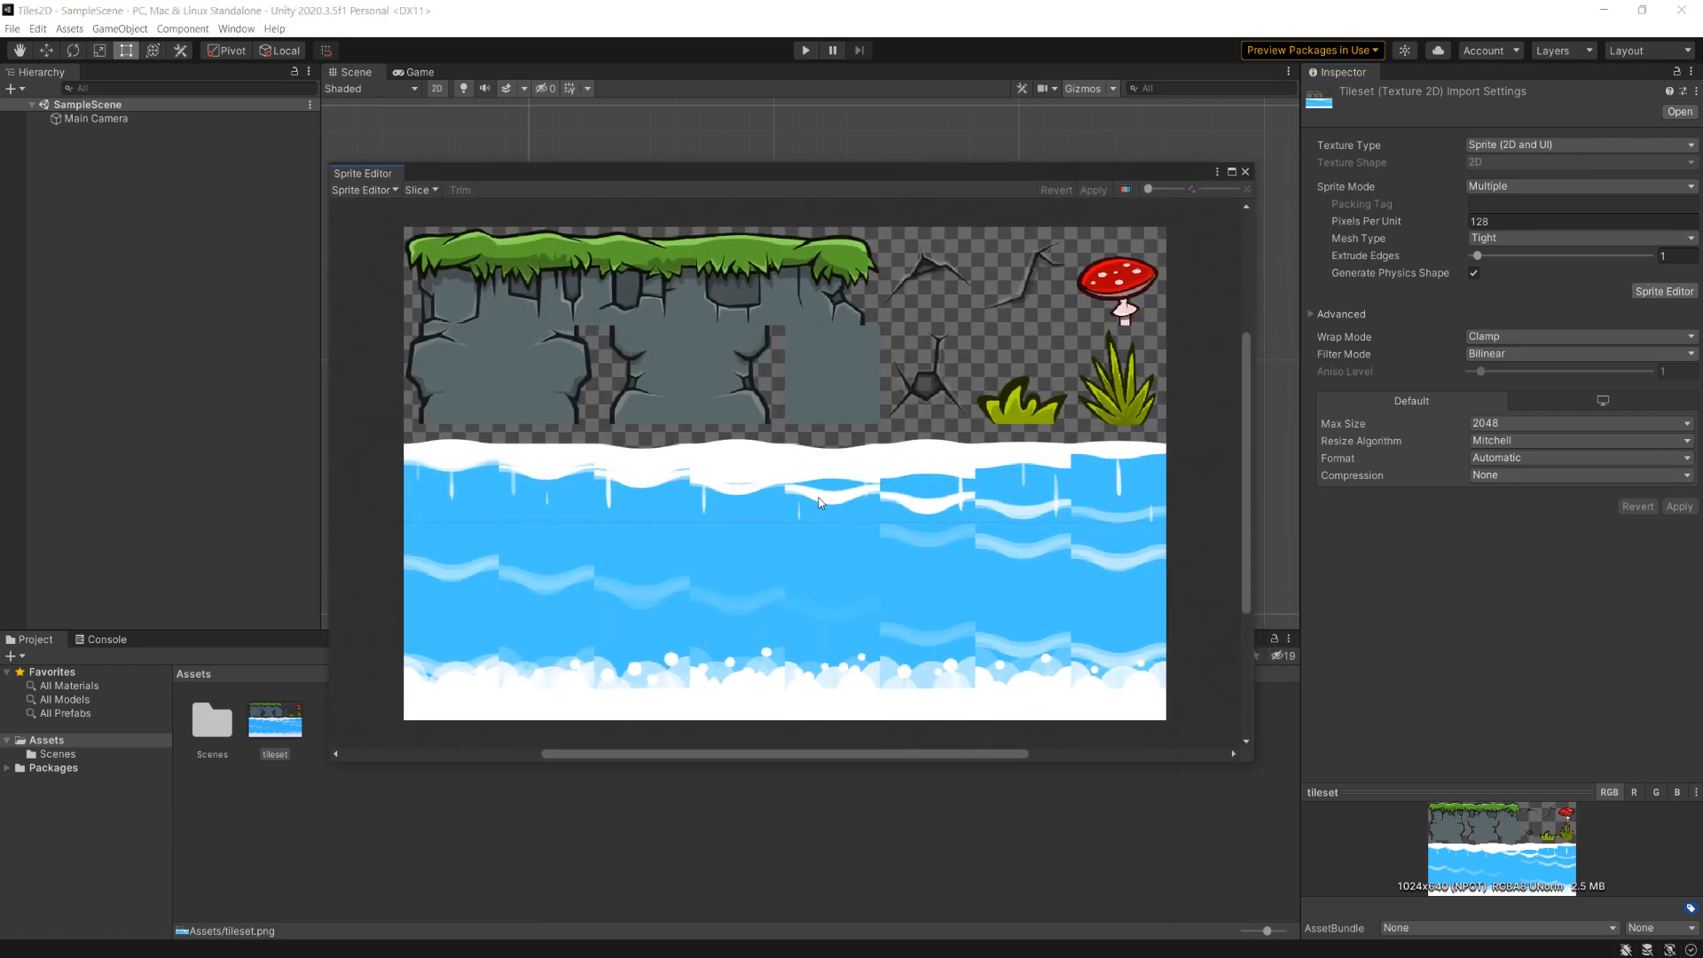
left_click(433, 188)
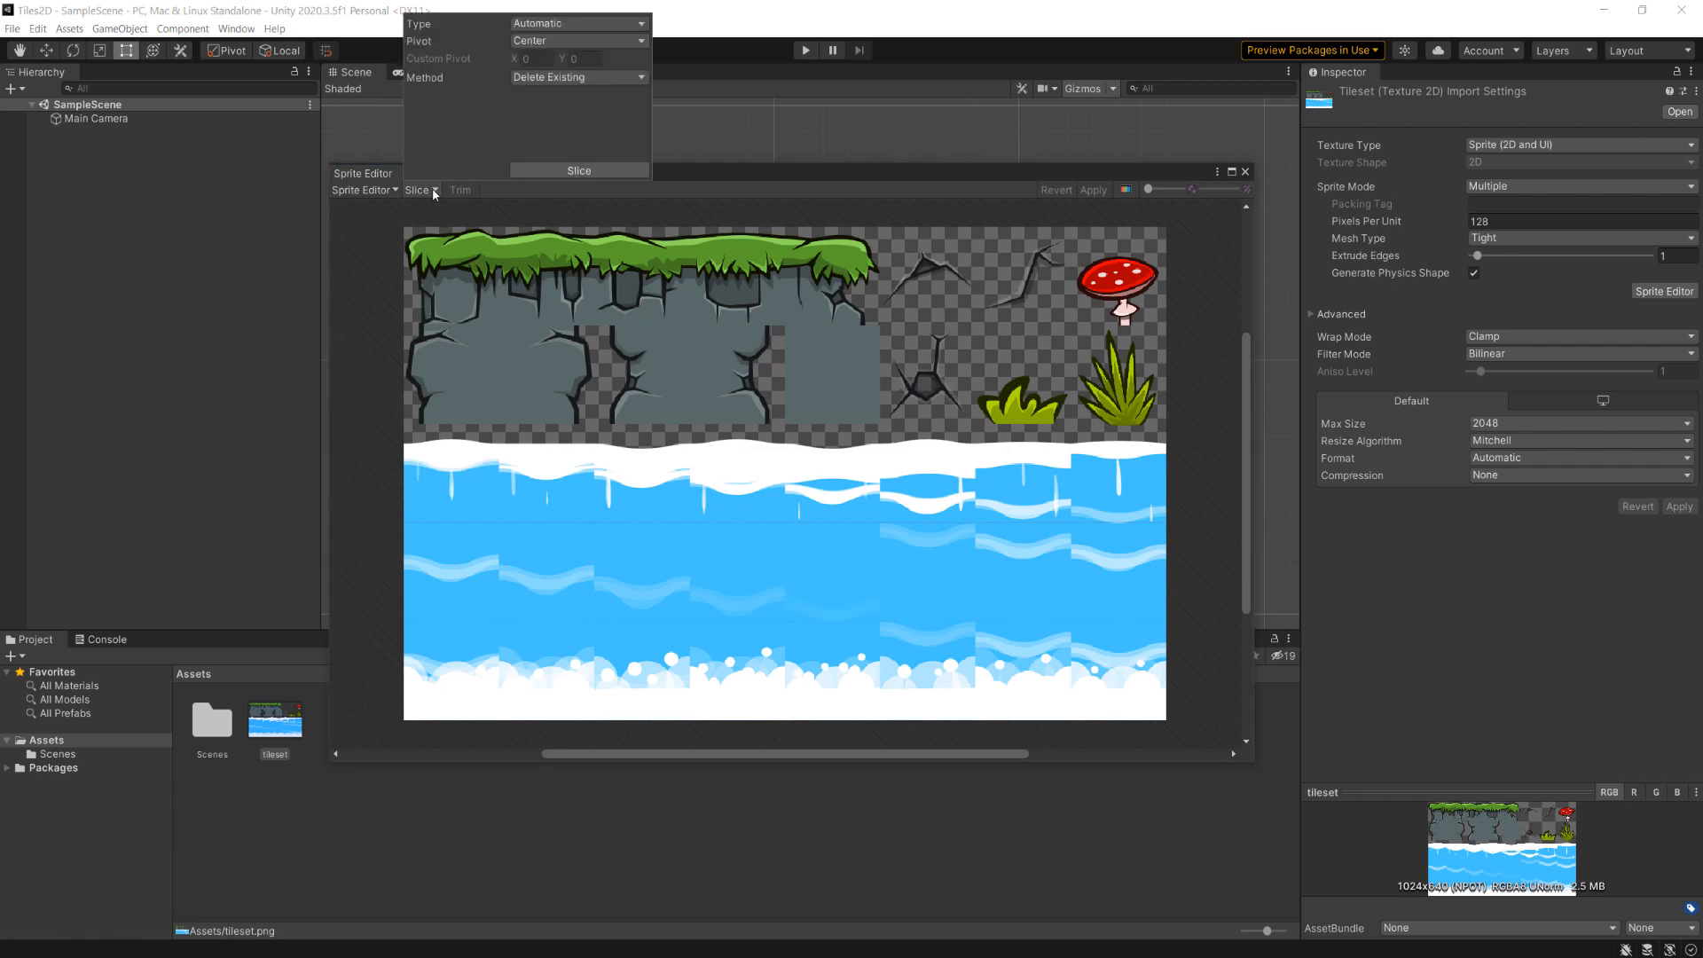
left_click(548, 25)
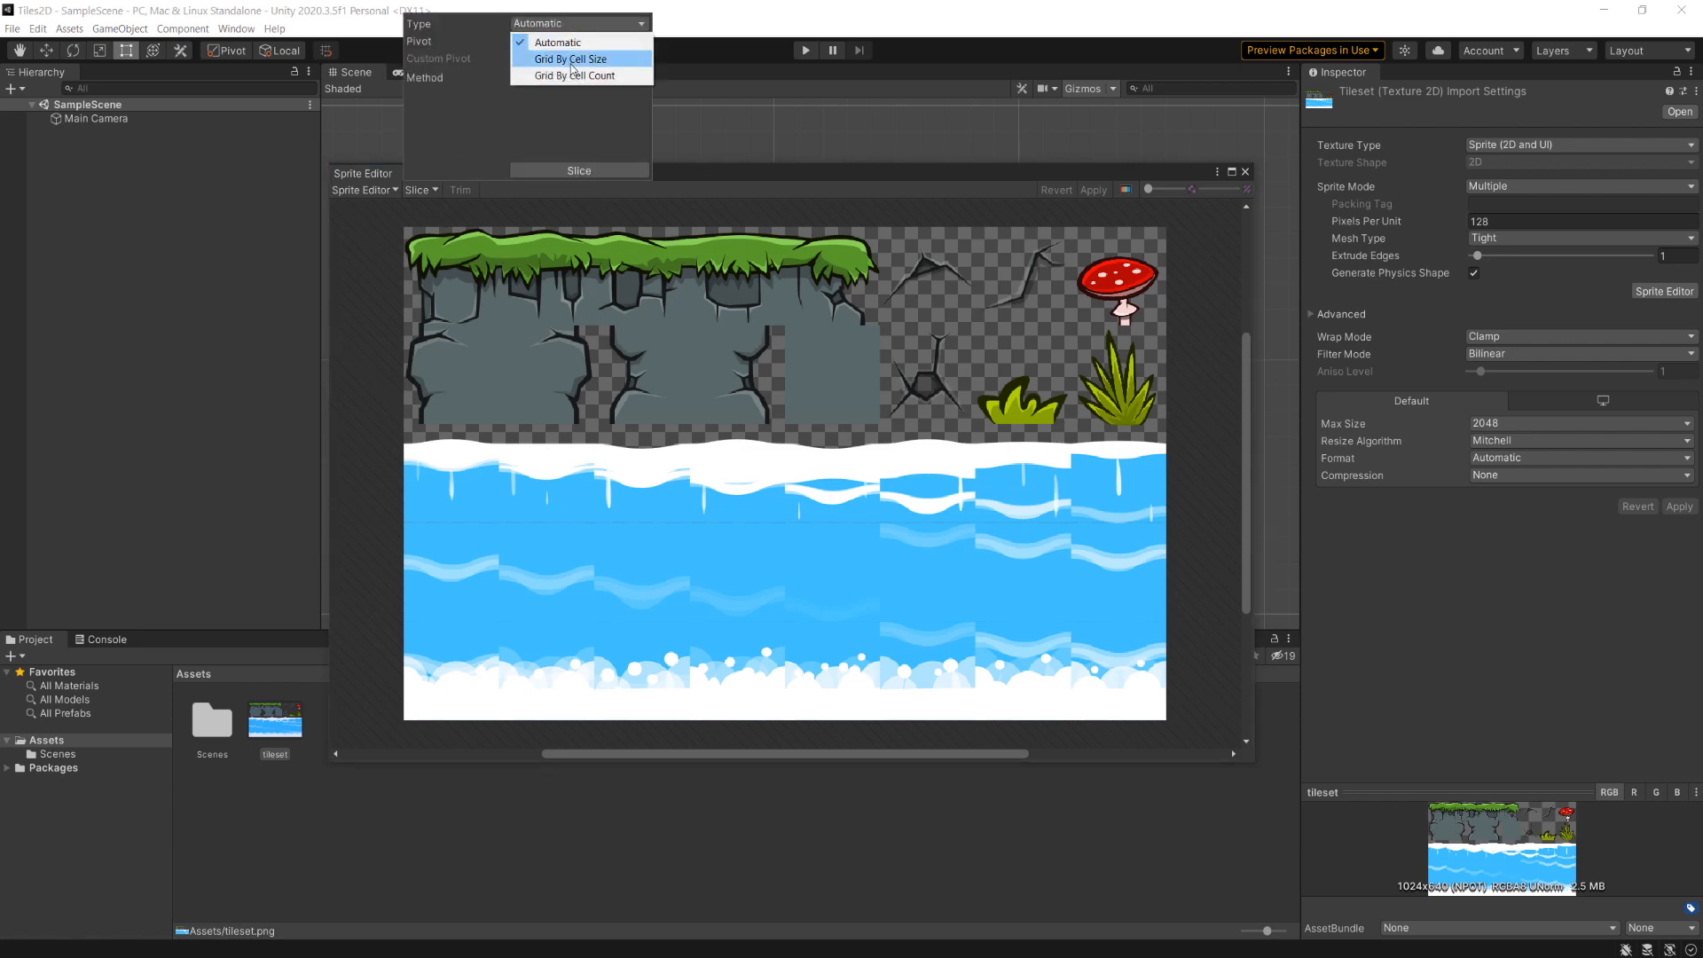
left_click(571, 60)
left_click(539, 45)
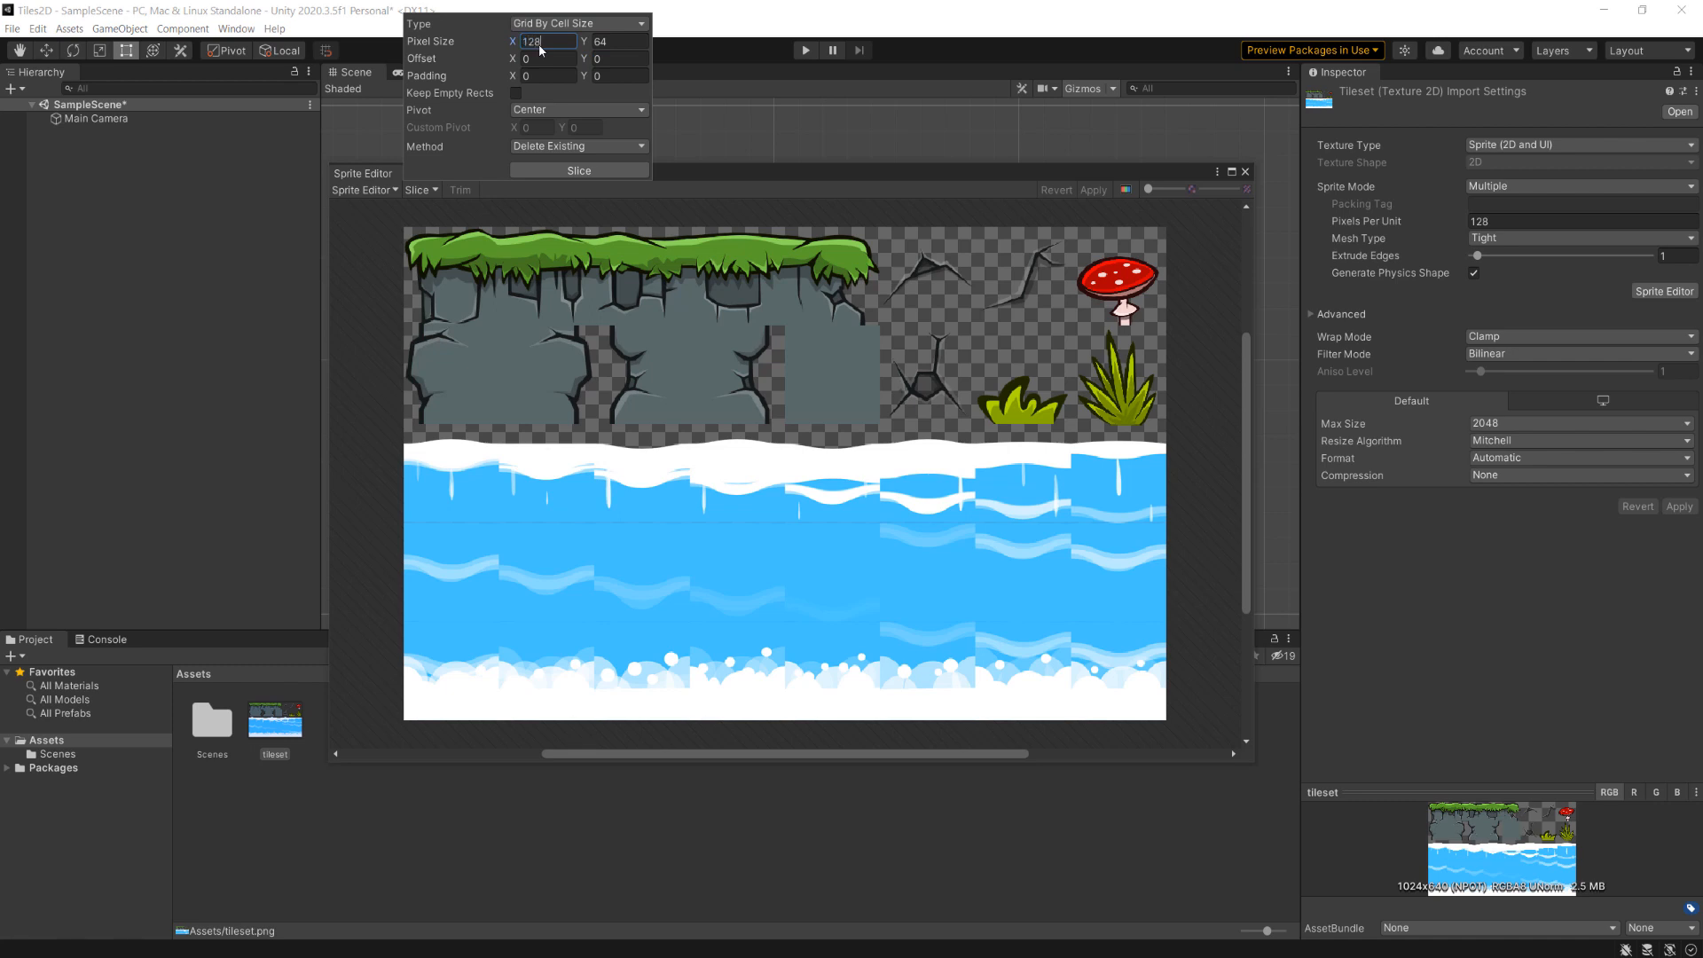
left_click(607, 43)
type("128")
left_click(580, 171)
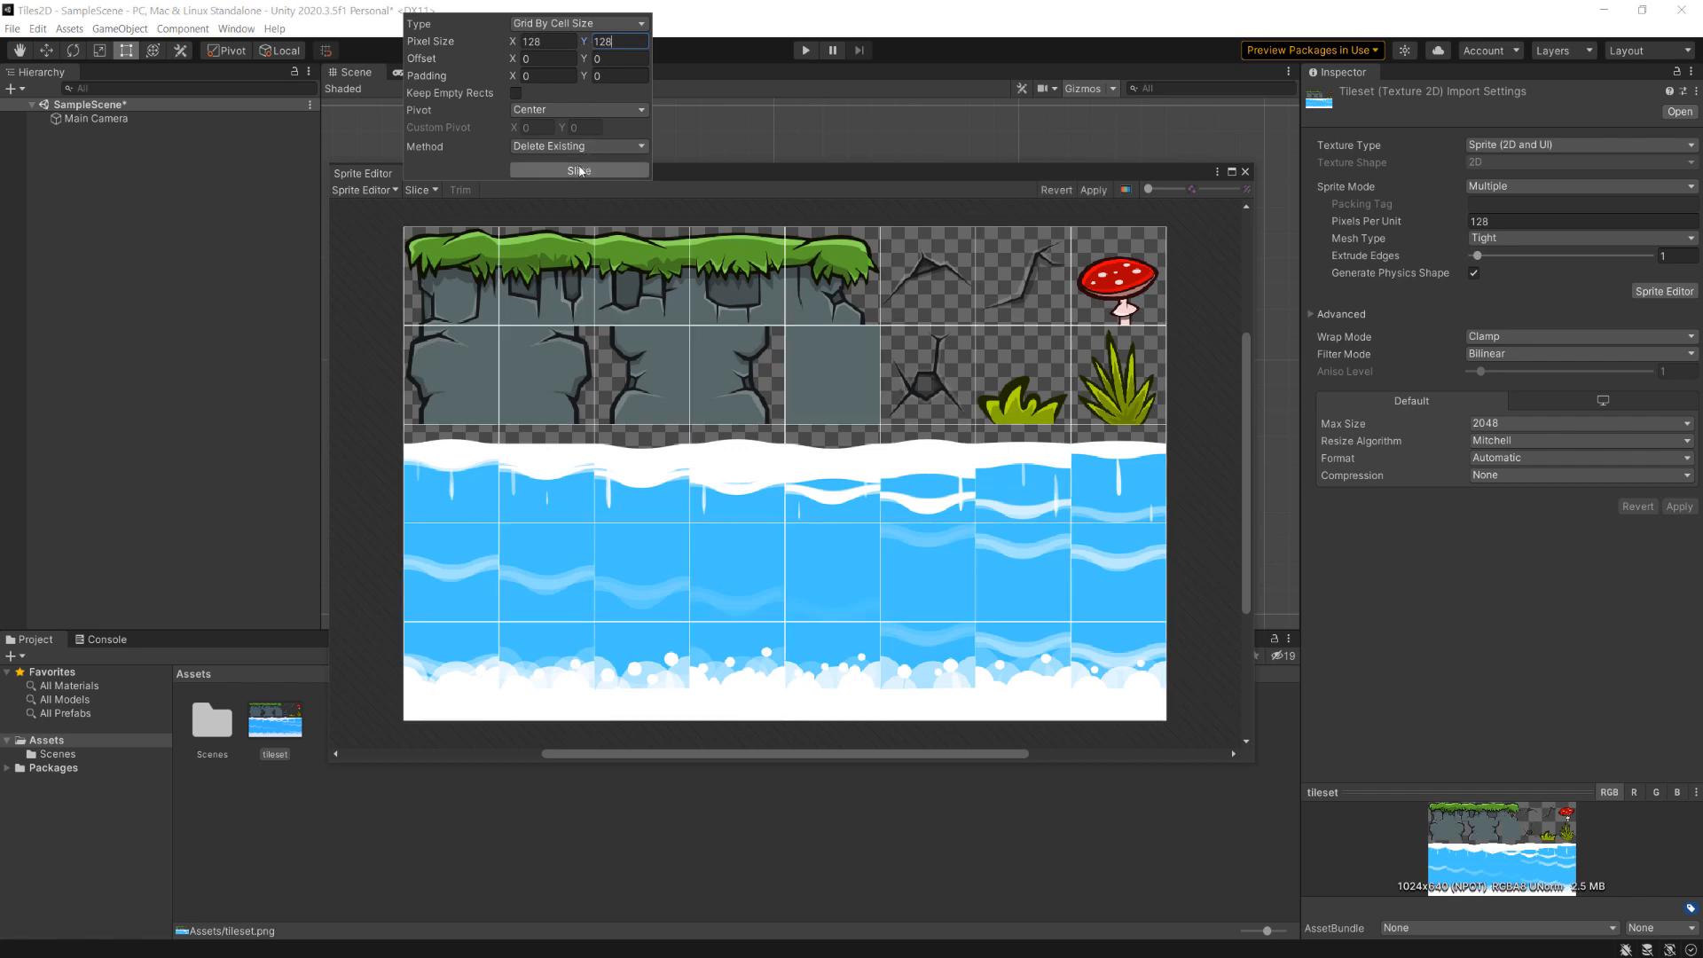
left_click(524, 239)
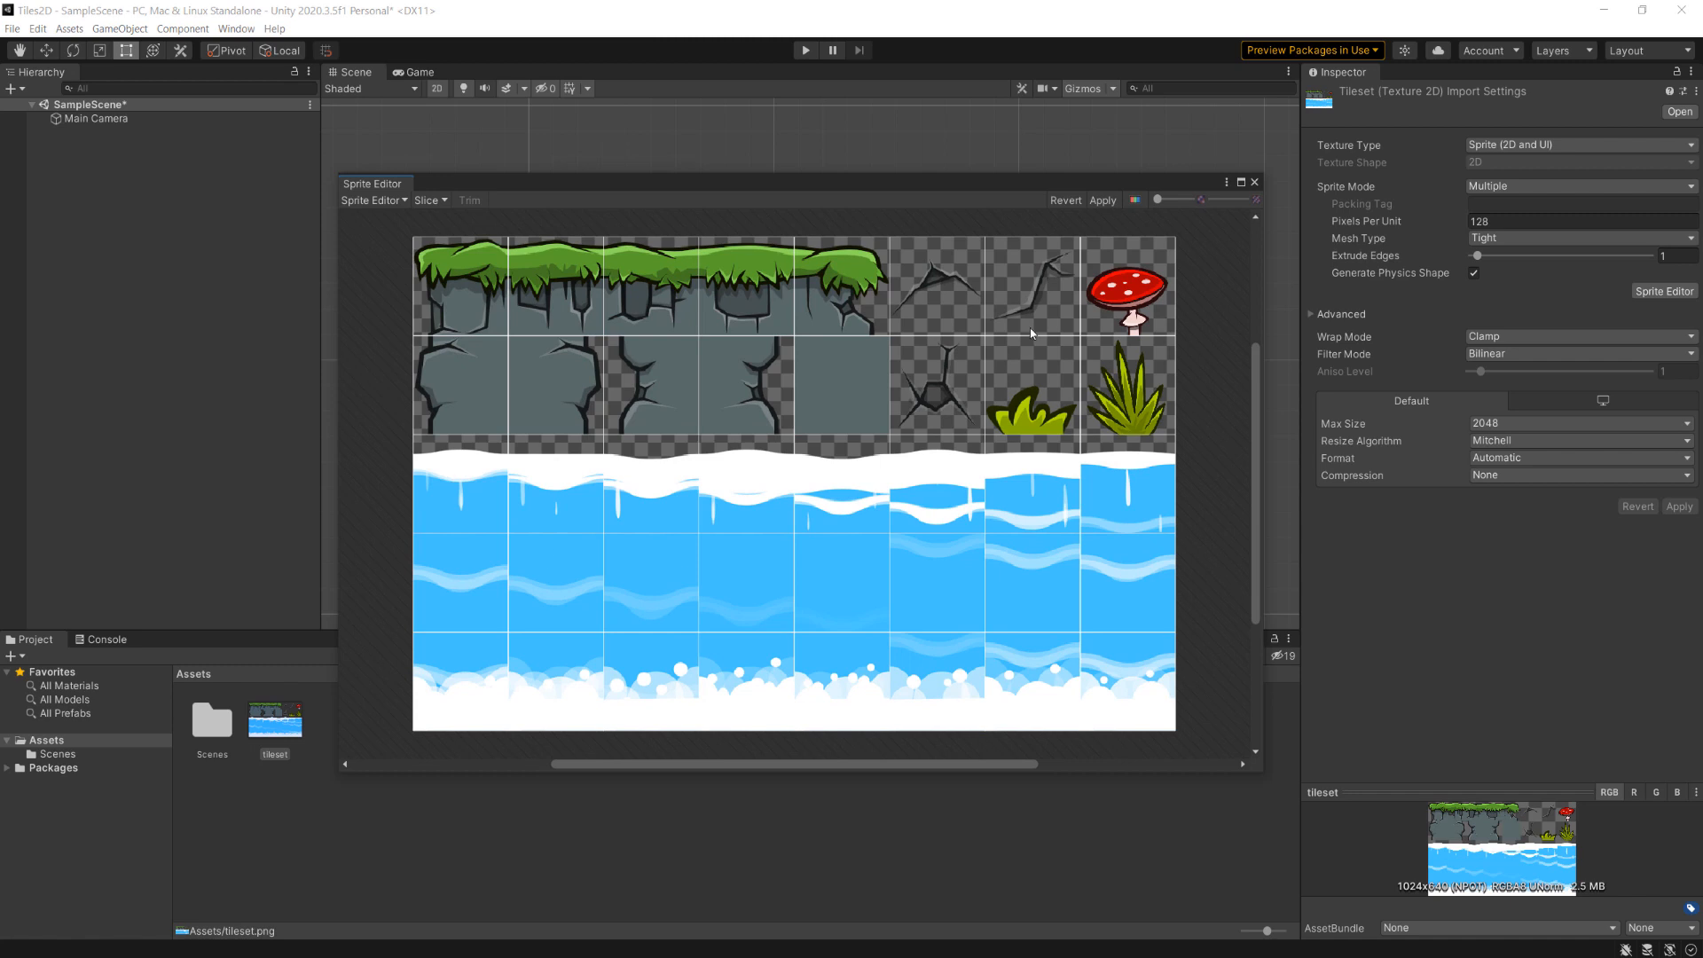
left_click(1102, 199)
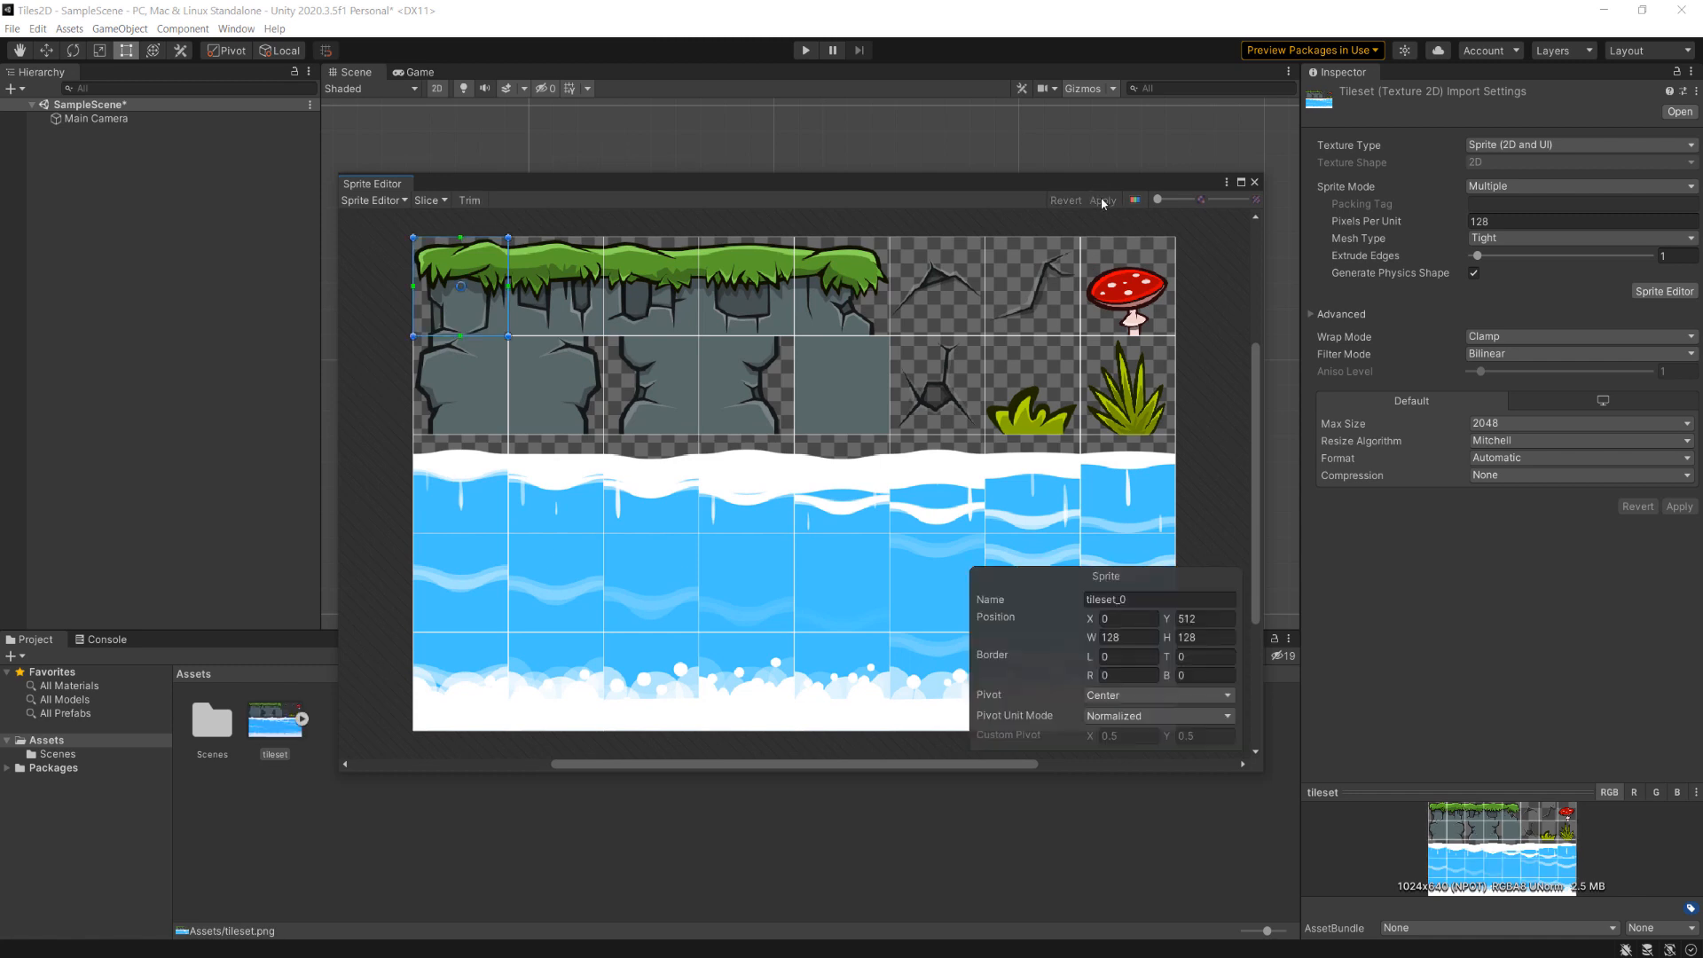
left_click(1255, 183)
Add a rectangular Tilemap object to the scene and name it Waterfall.
scroll(945, 313, "up", 2)
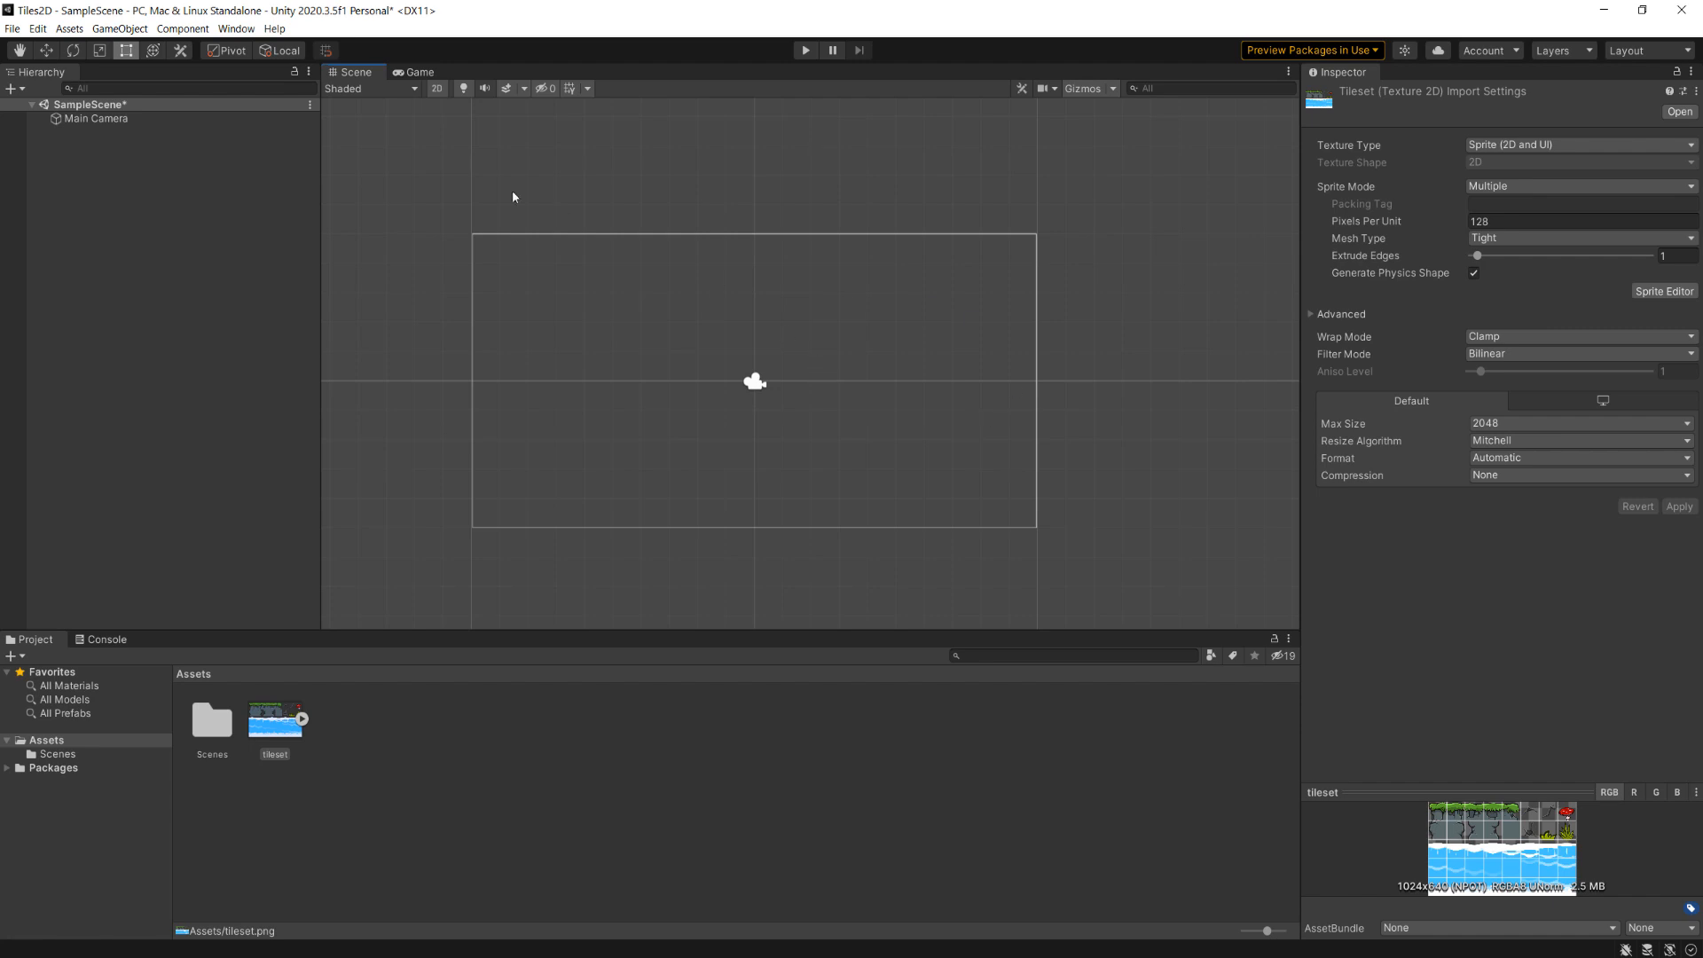
left_click(119, 29)
mouse_move(151, 101)
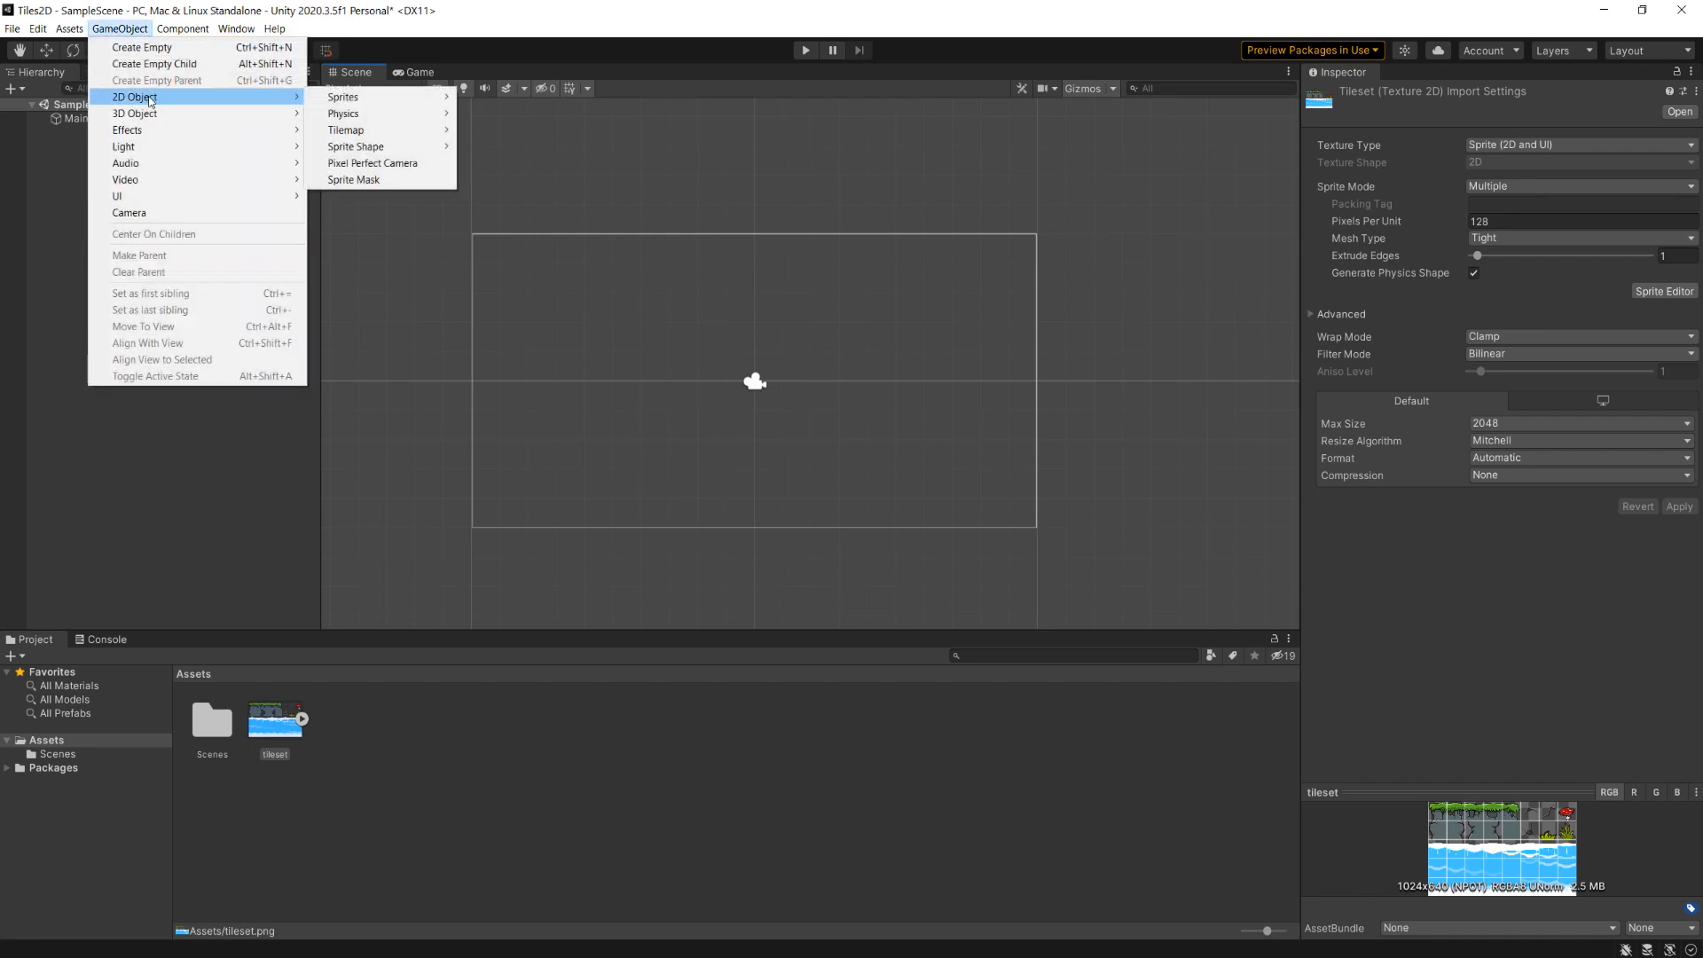
mouse_move(405, 130)
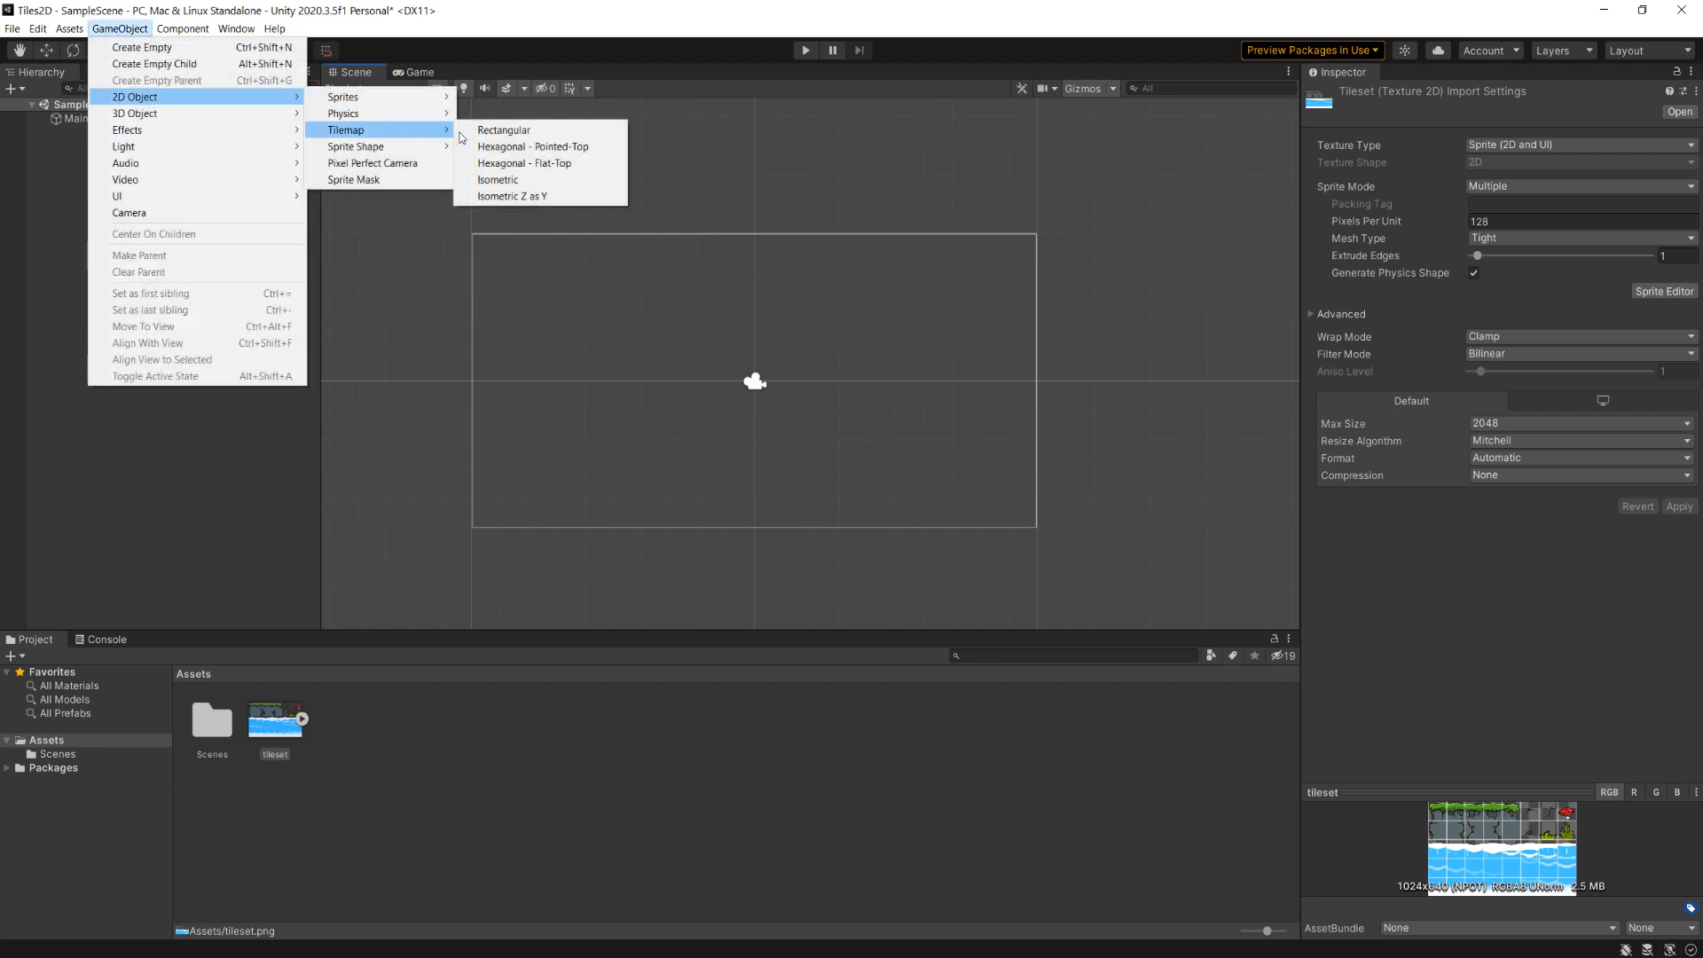
left_click(514, 131)
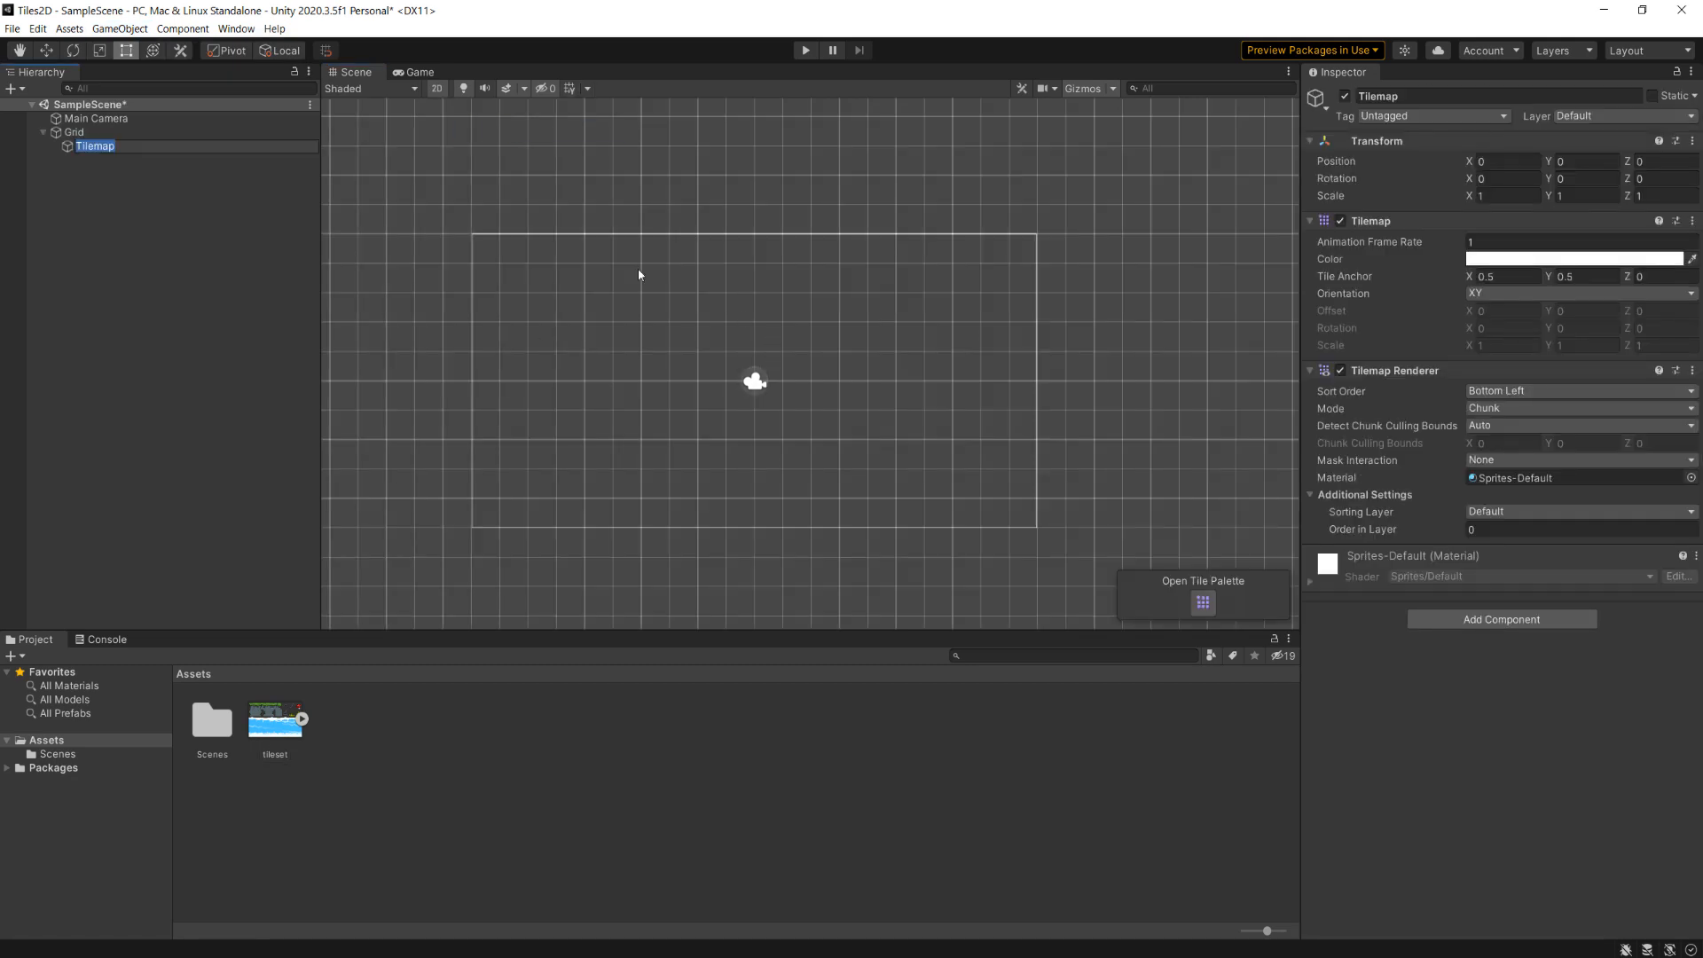
type("Waterfall")
key("Return")
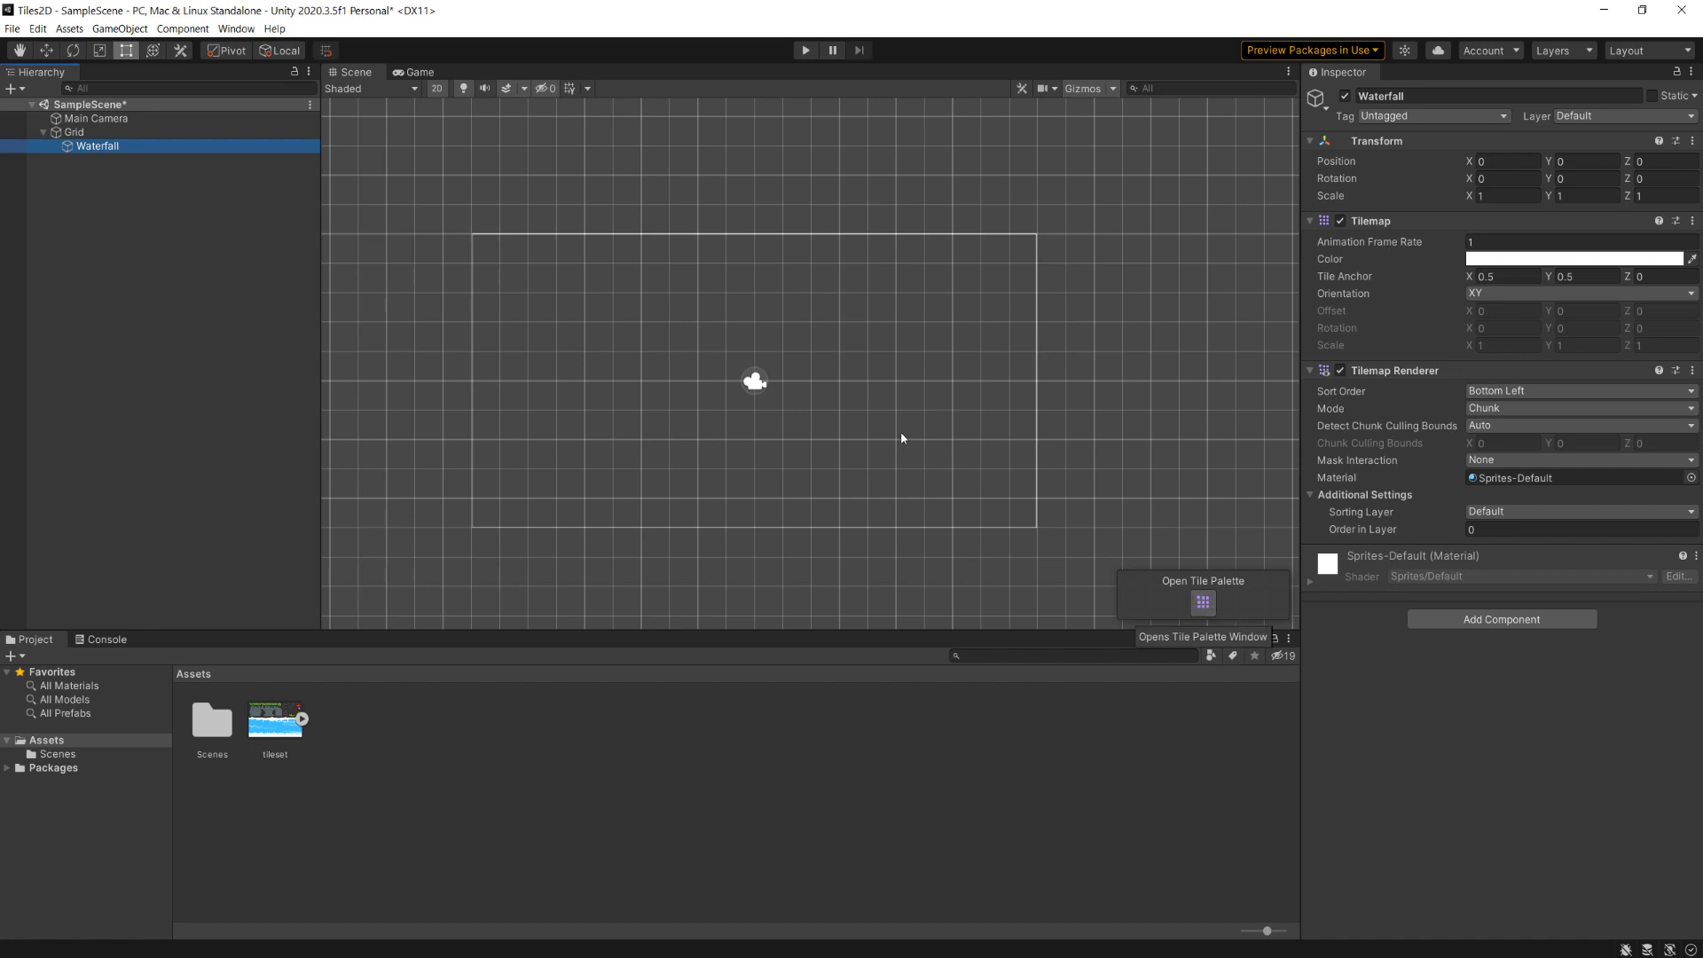
Open the Tile Palette window and dock it beneath the Inspector.
left_click(236, 28)
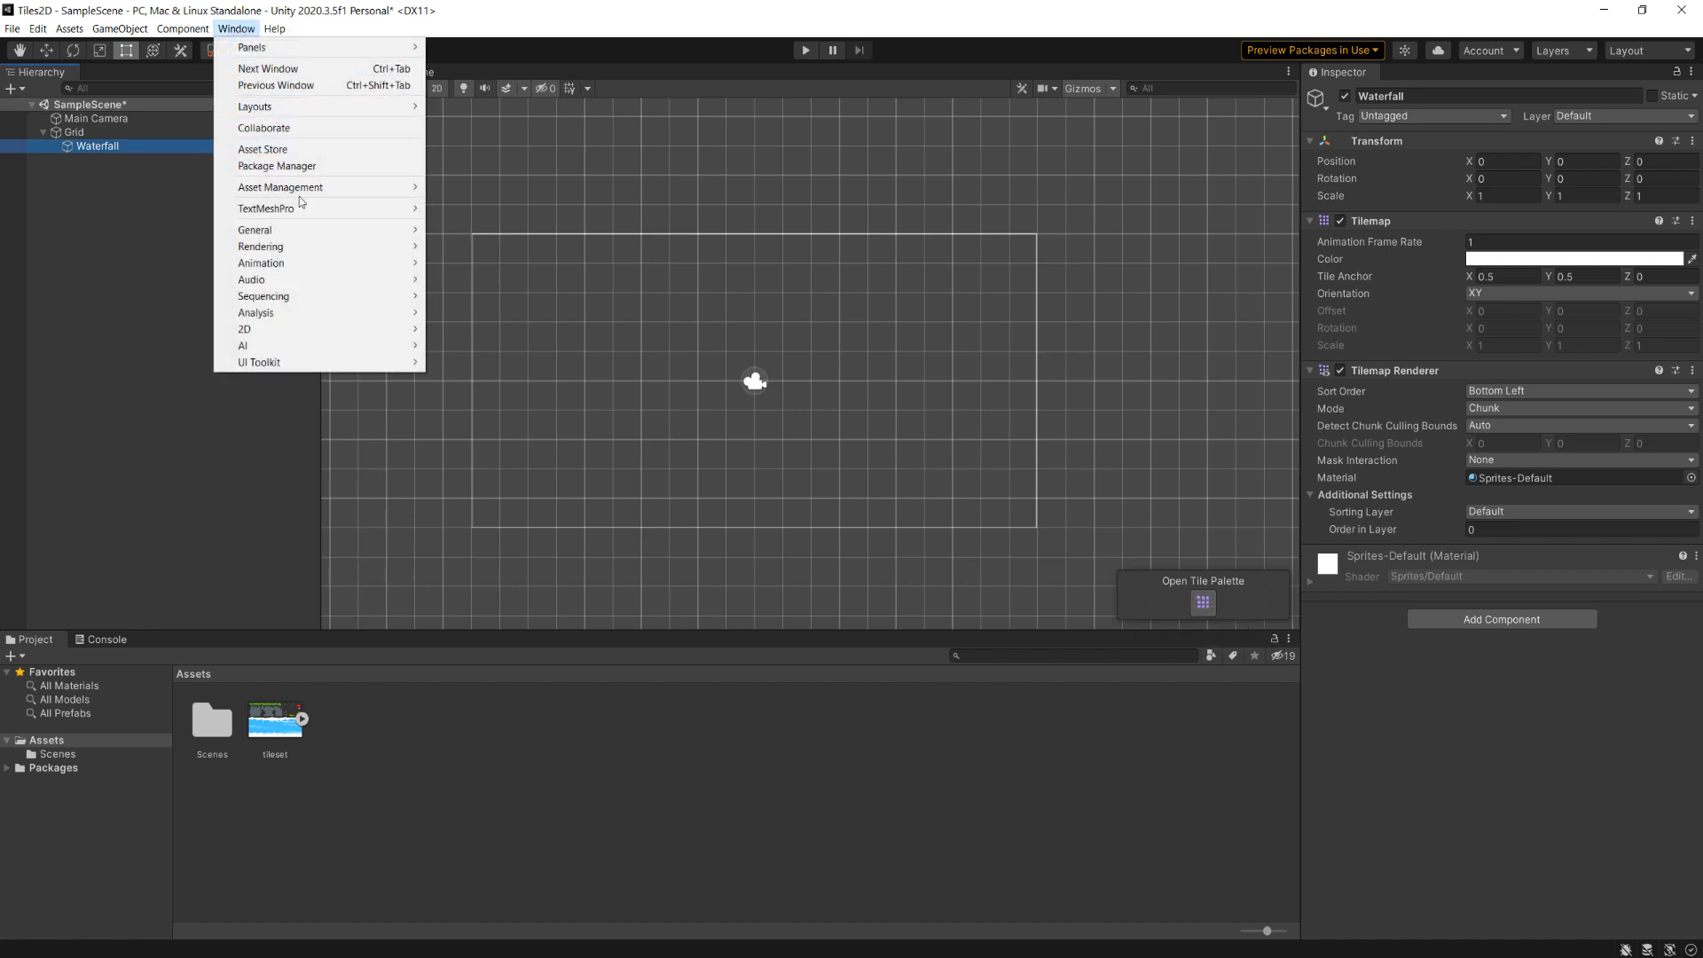
mouse_move(360, 330)
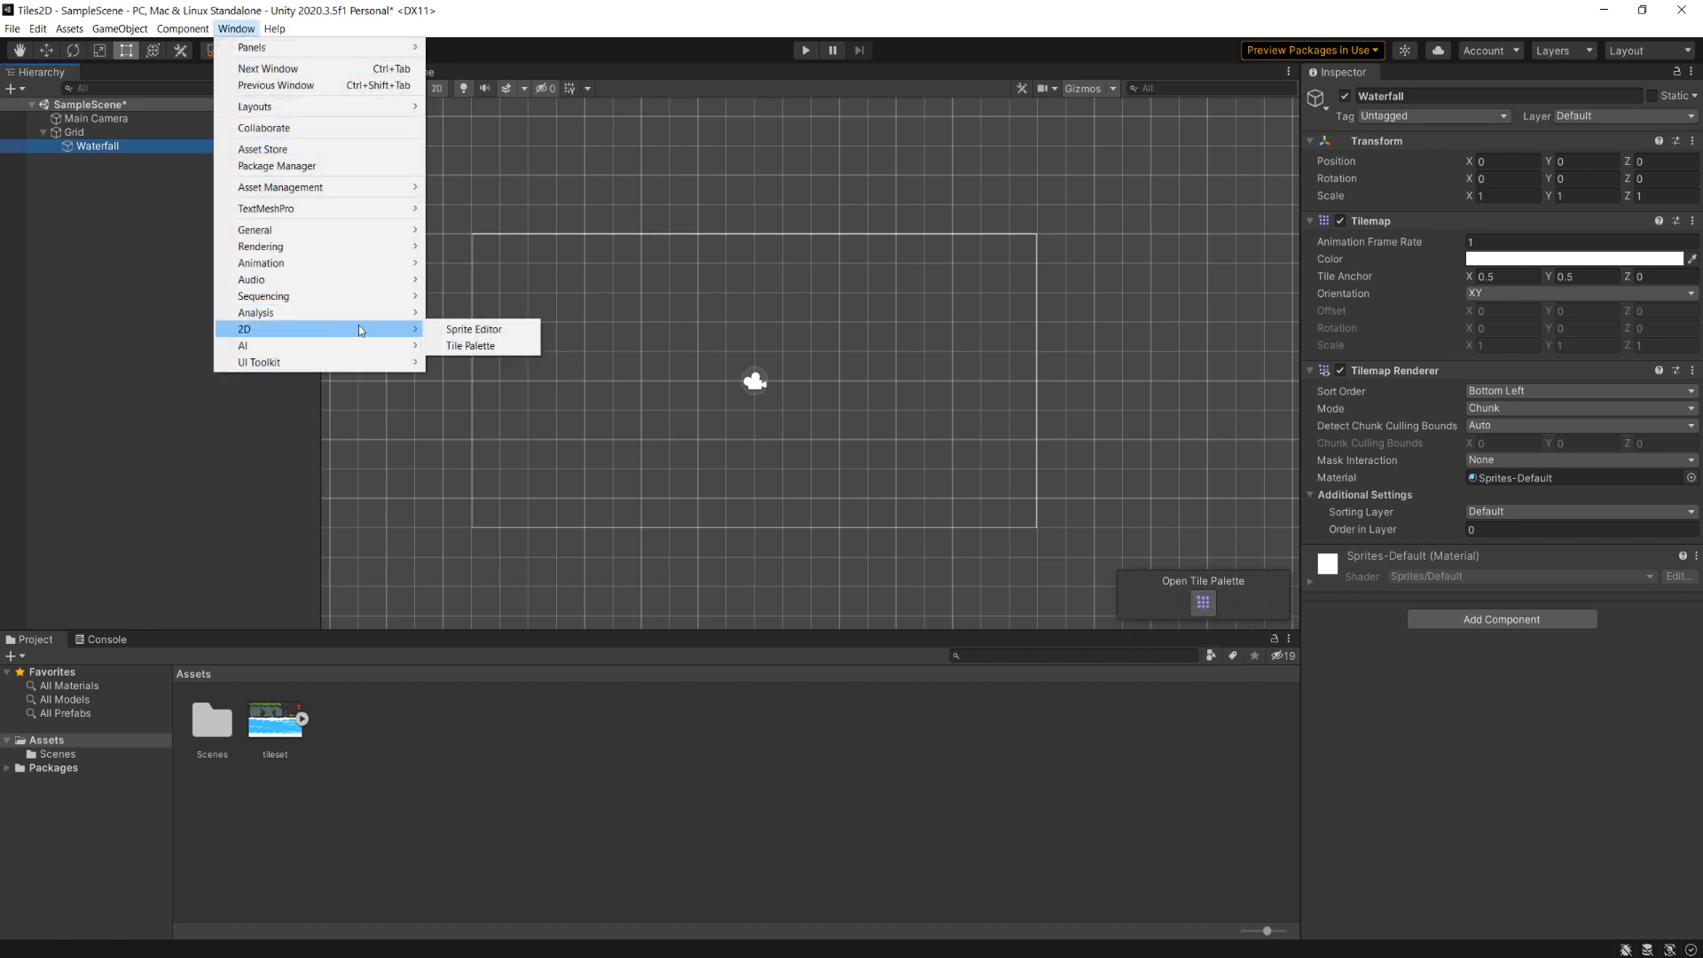
left_click(479, 345)
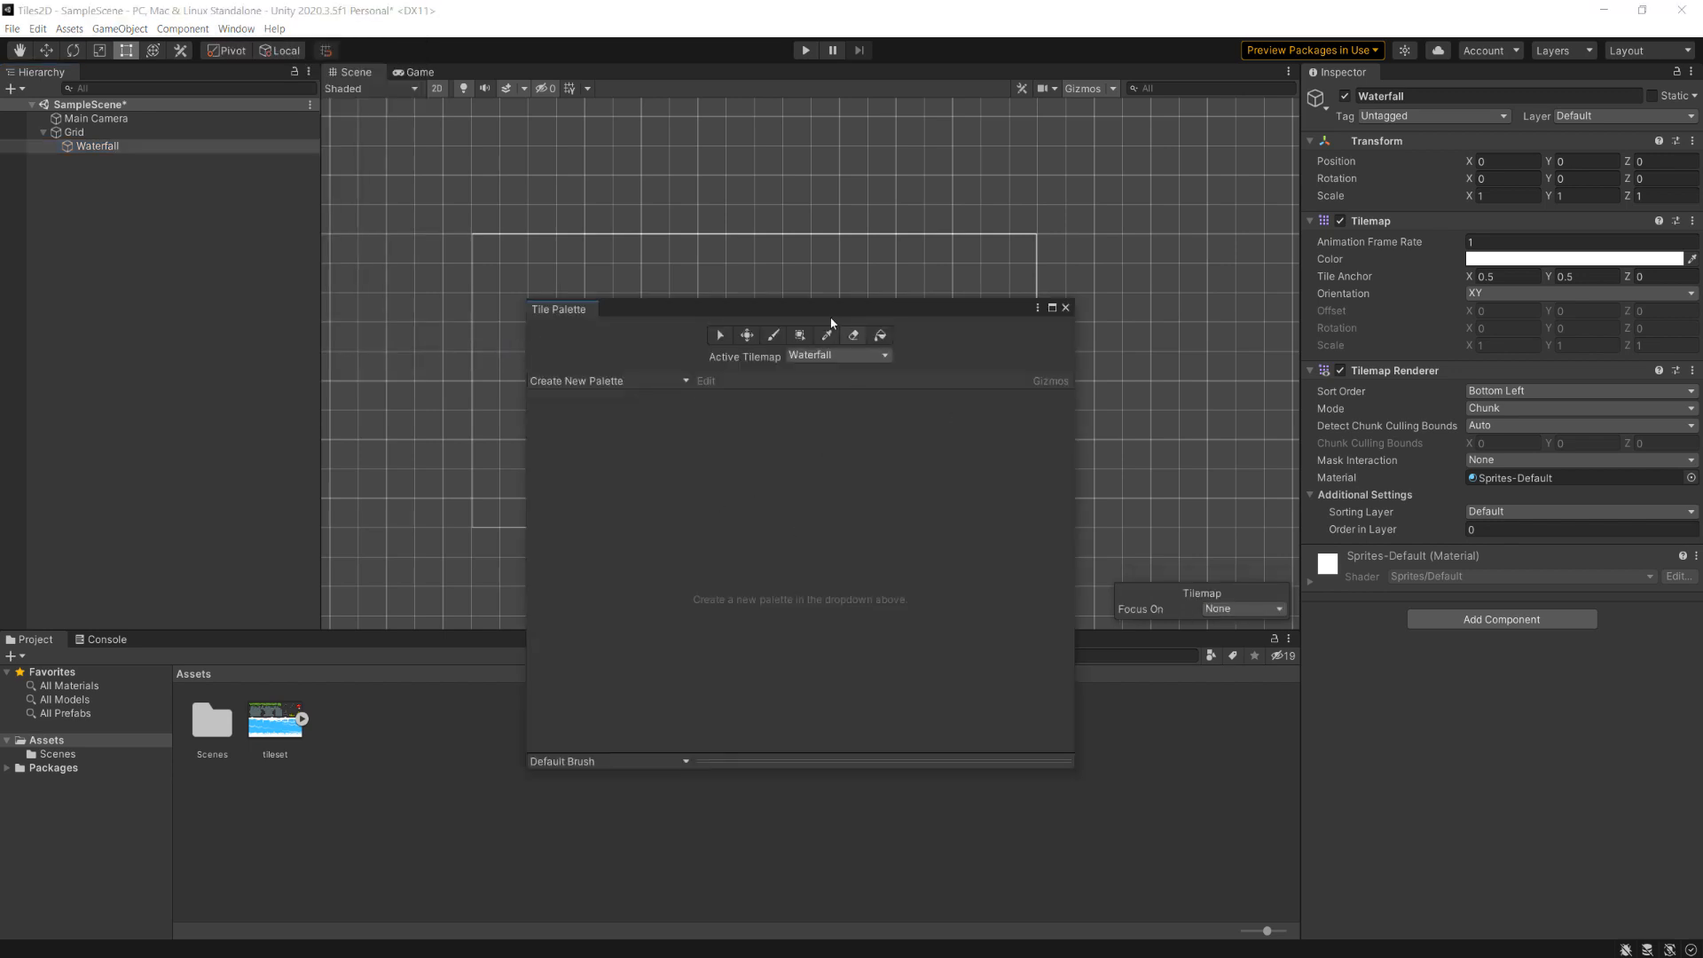
left_click_drag(852, 309, 858, 245)
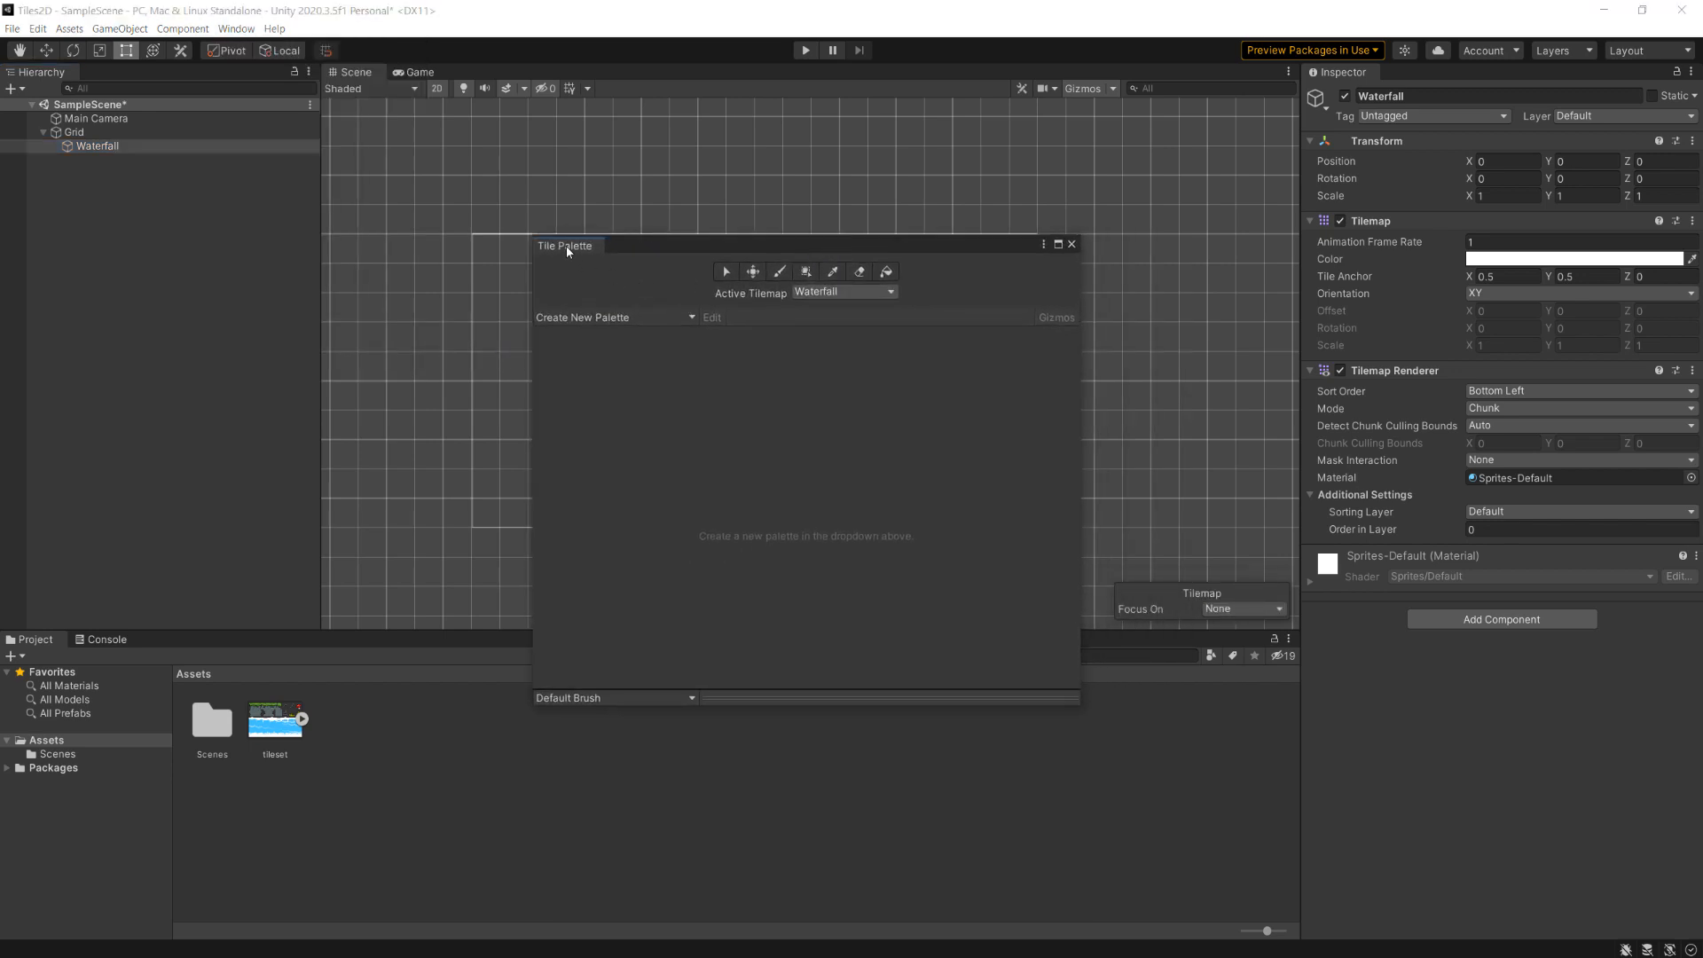
left_click_drag(566, 246, 1428, 545)
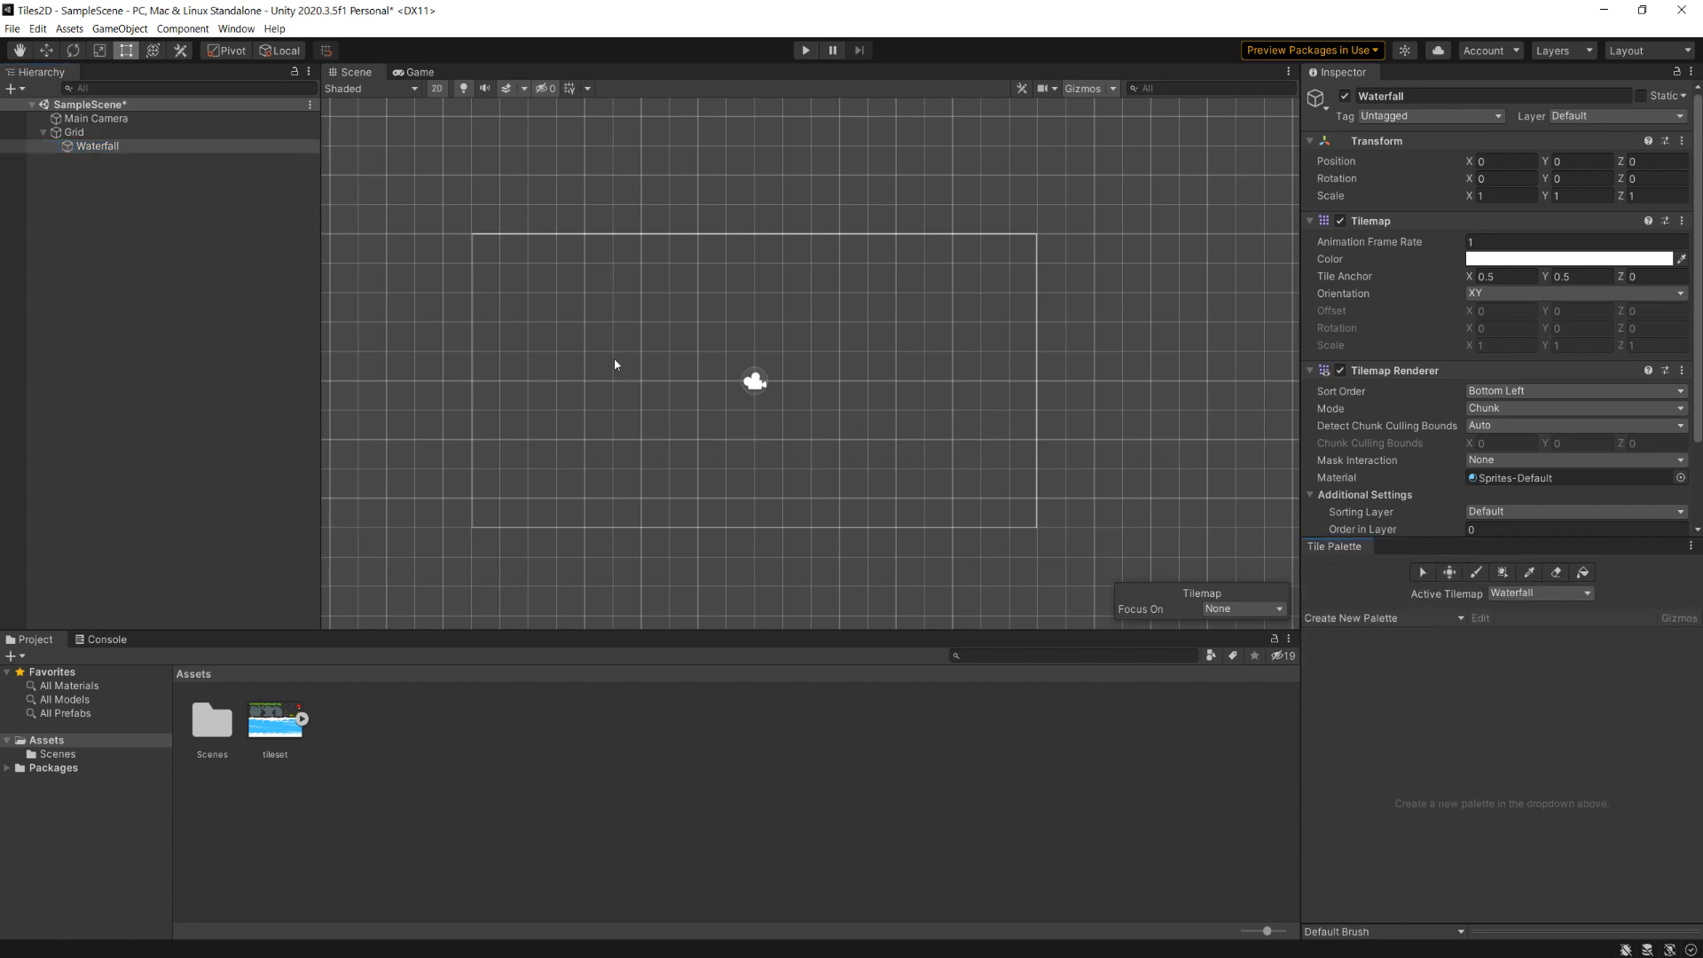
Create a new tile palette named Palette and save it in a new Palettes folder inside Assets.
left_click(1340, 618)
left_click(1427, 658)
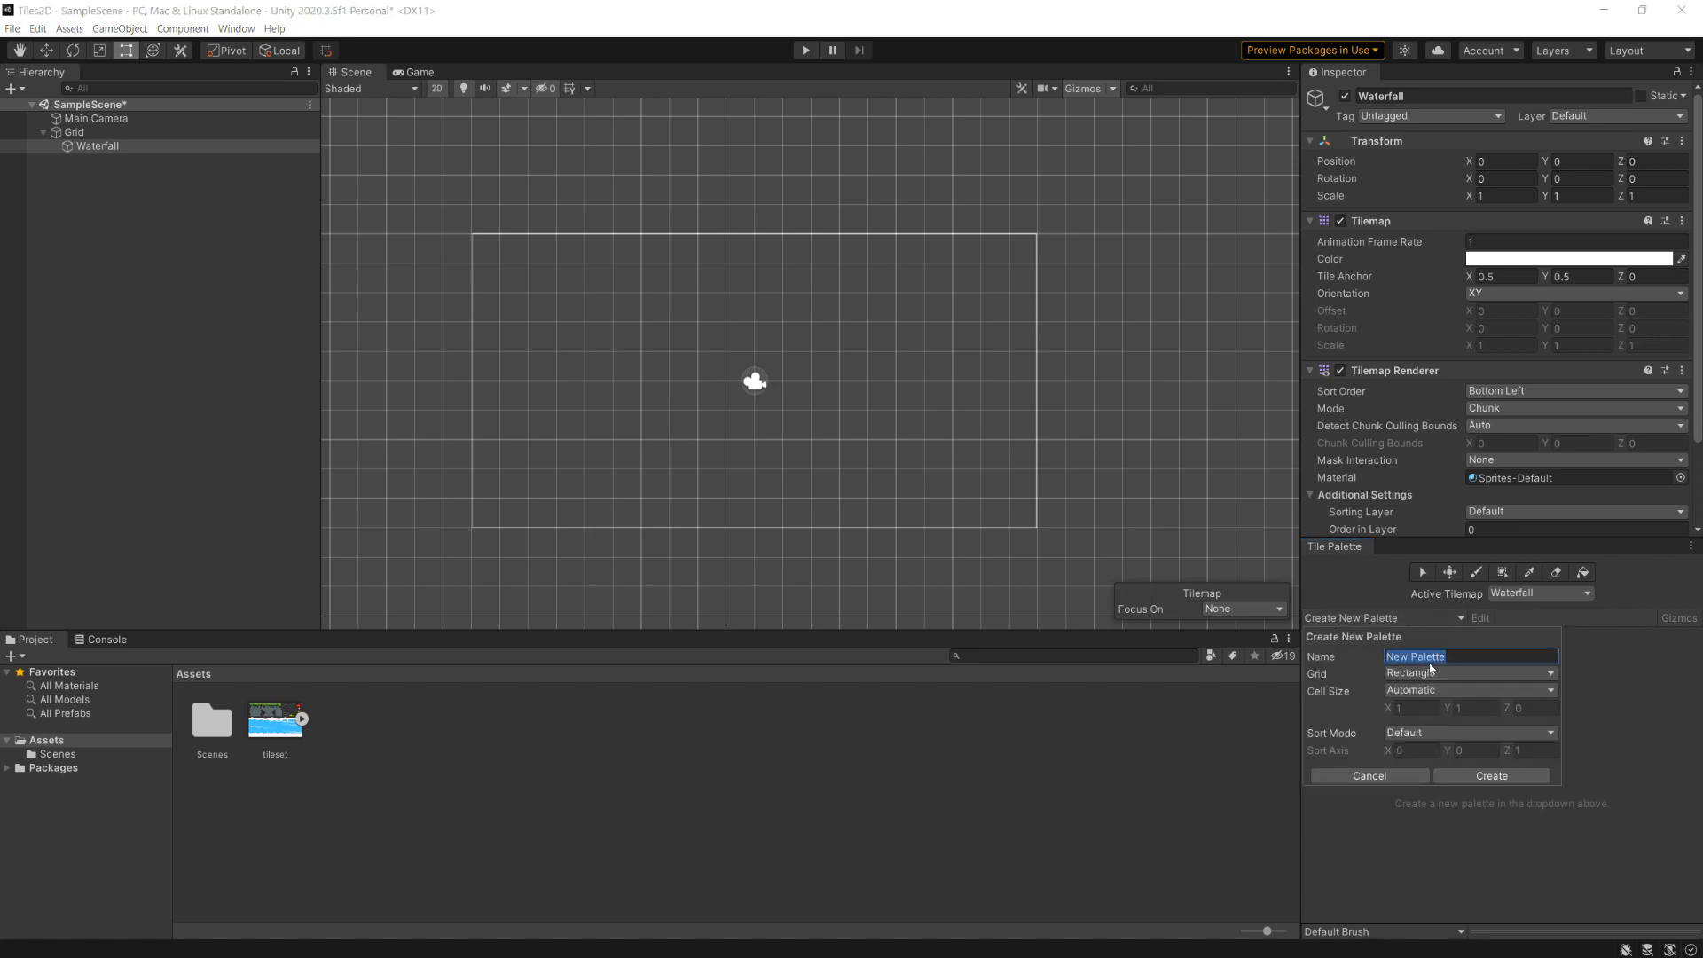
type("Palette")
left_click(1492, 776)
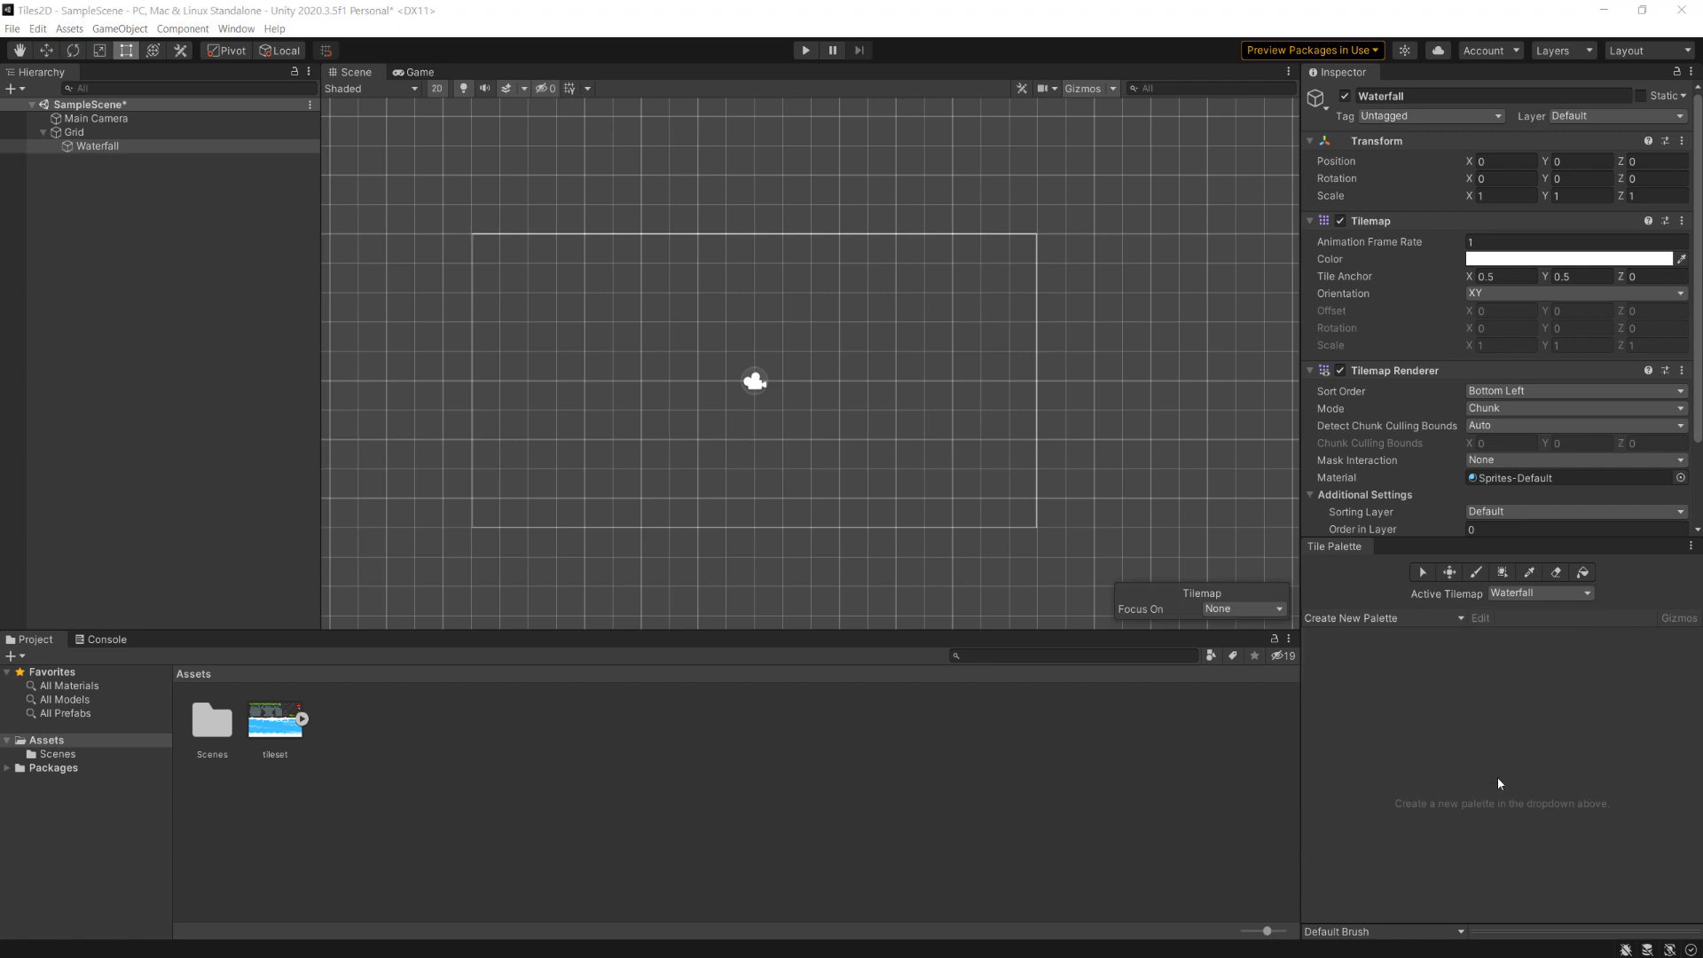
left_click_drag(986, 354, 981, 273)
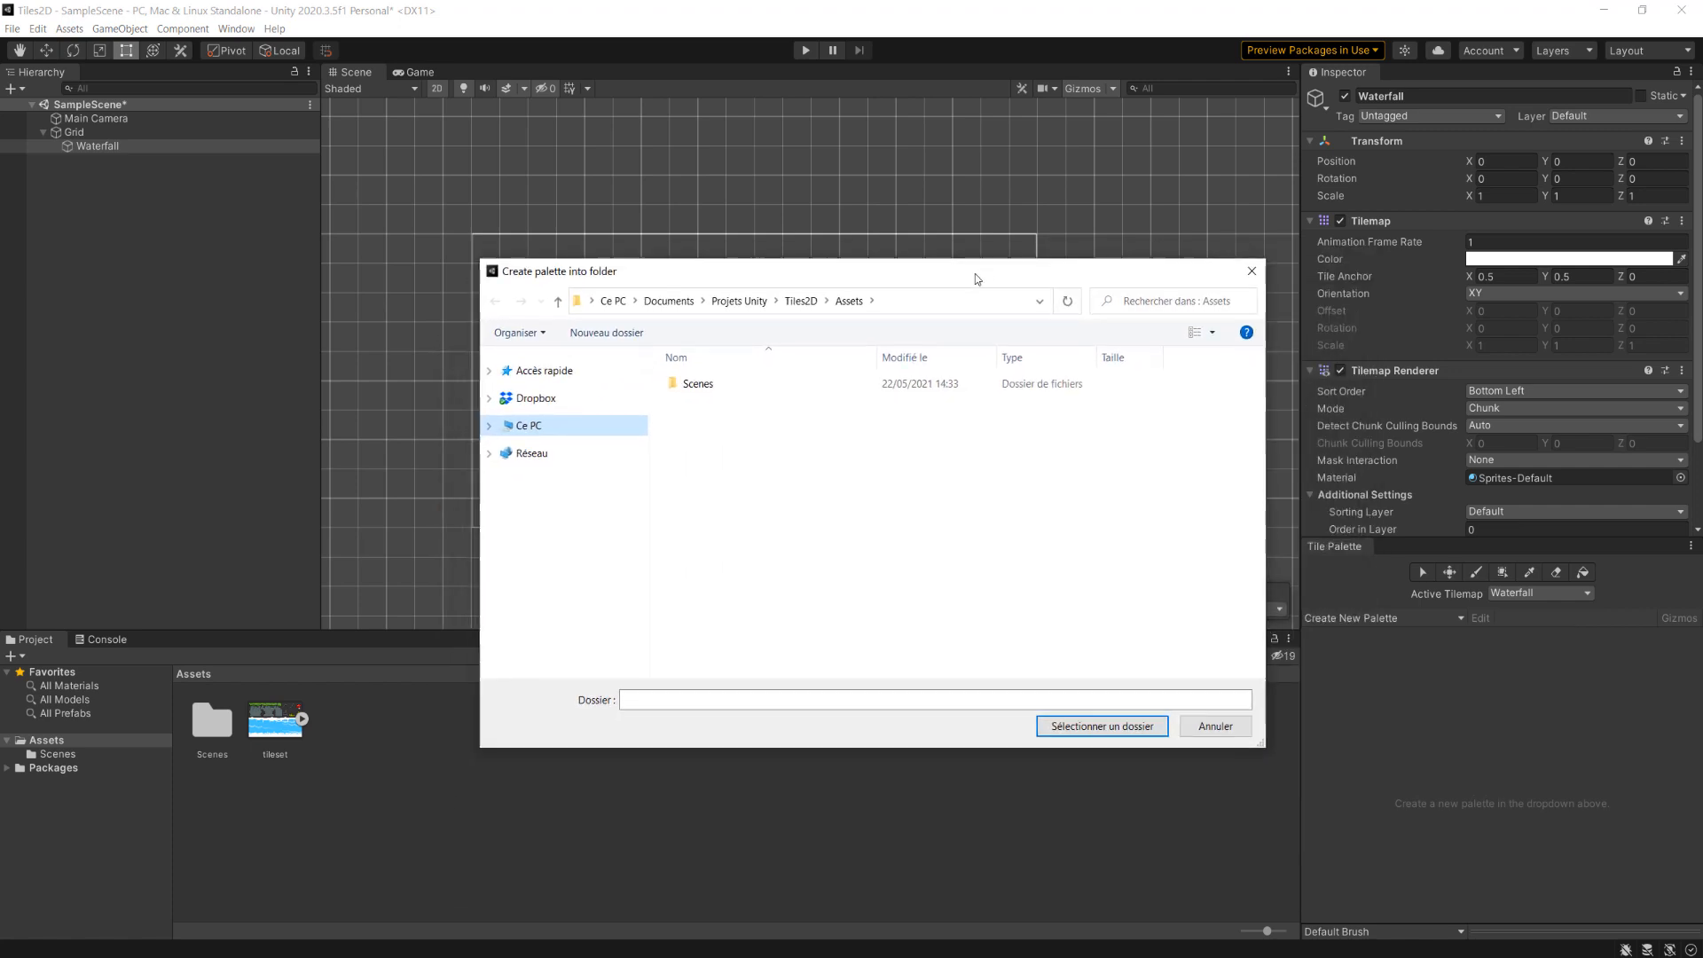
left_click(614, 335)
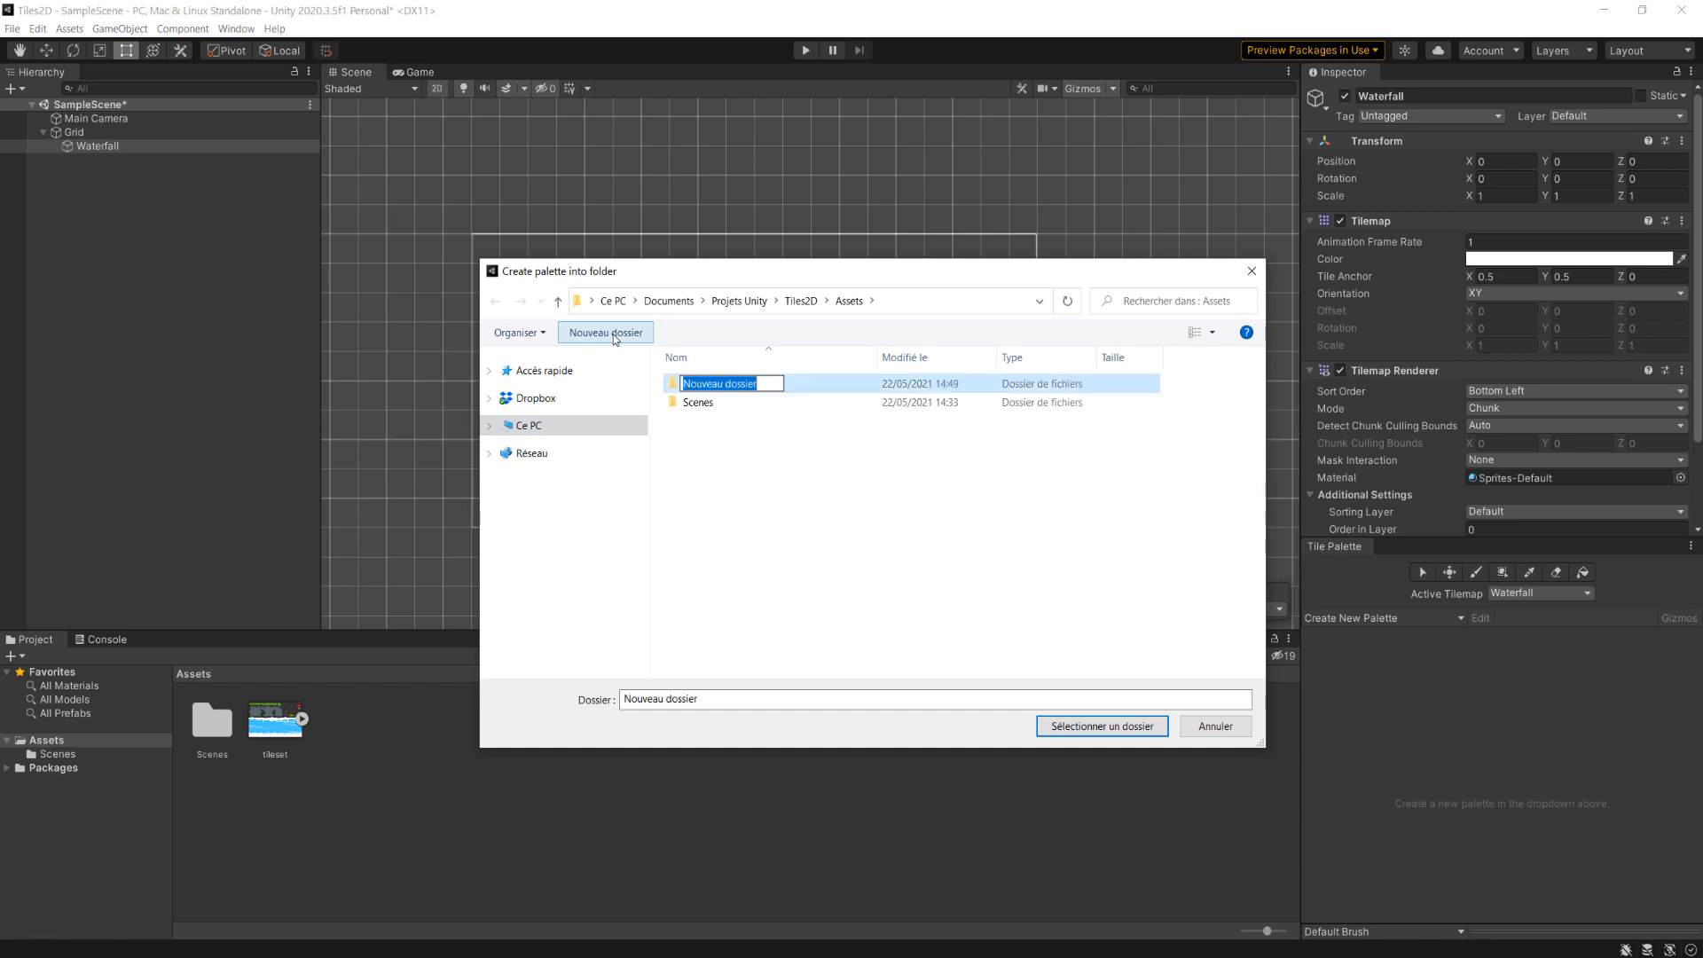
type("Palettes")
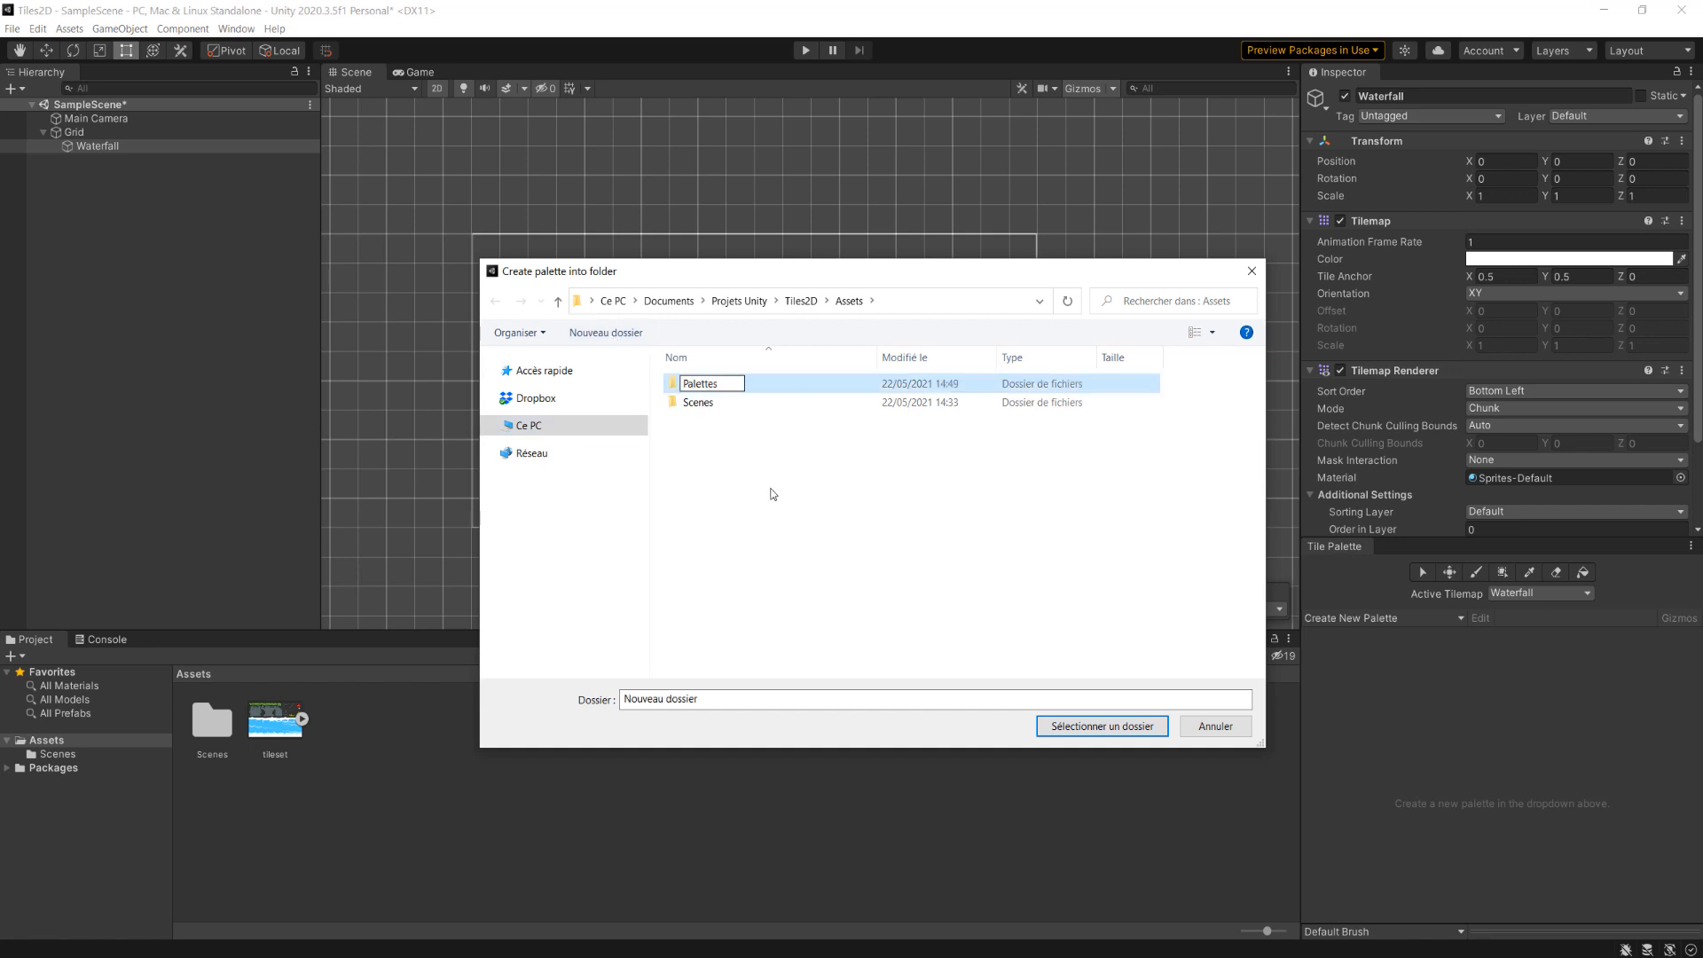
key("Return")
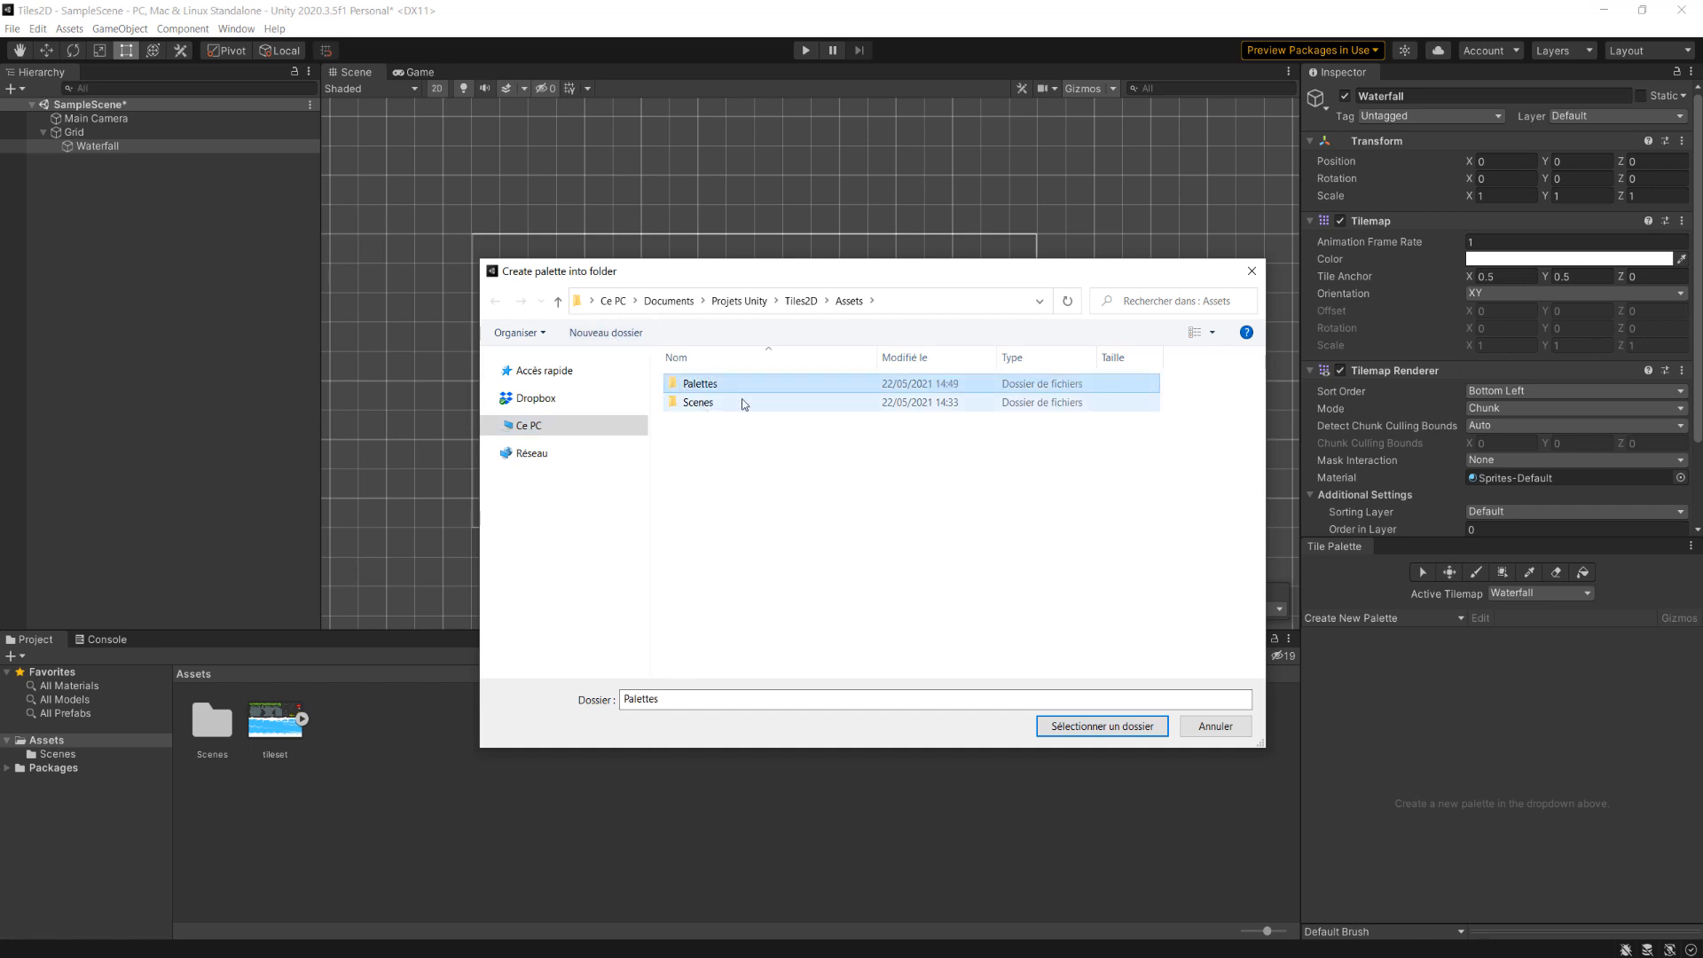
left_click(1082, 727)
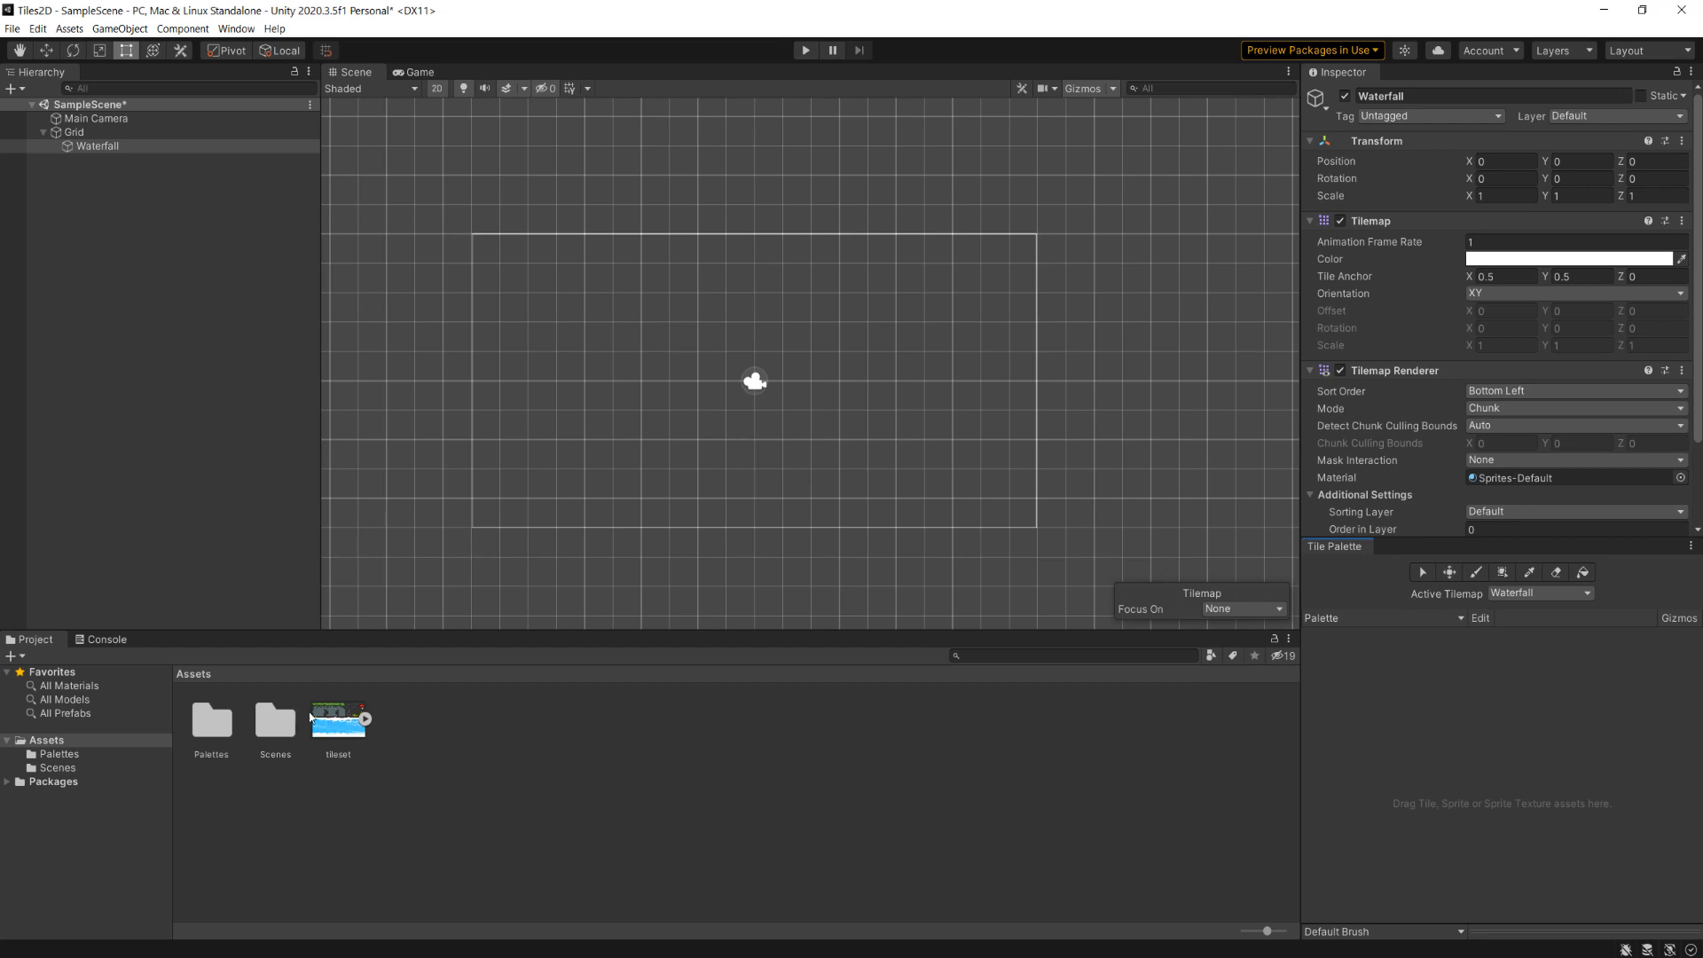
Add the whole tileset to the tile palette, generating its tiles into a new folder named Tiles inside Assets.
left_click_drag(310, 717, 1370, 734)
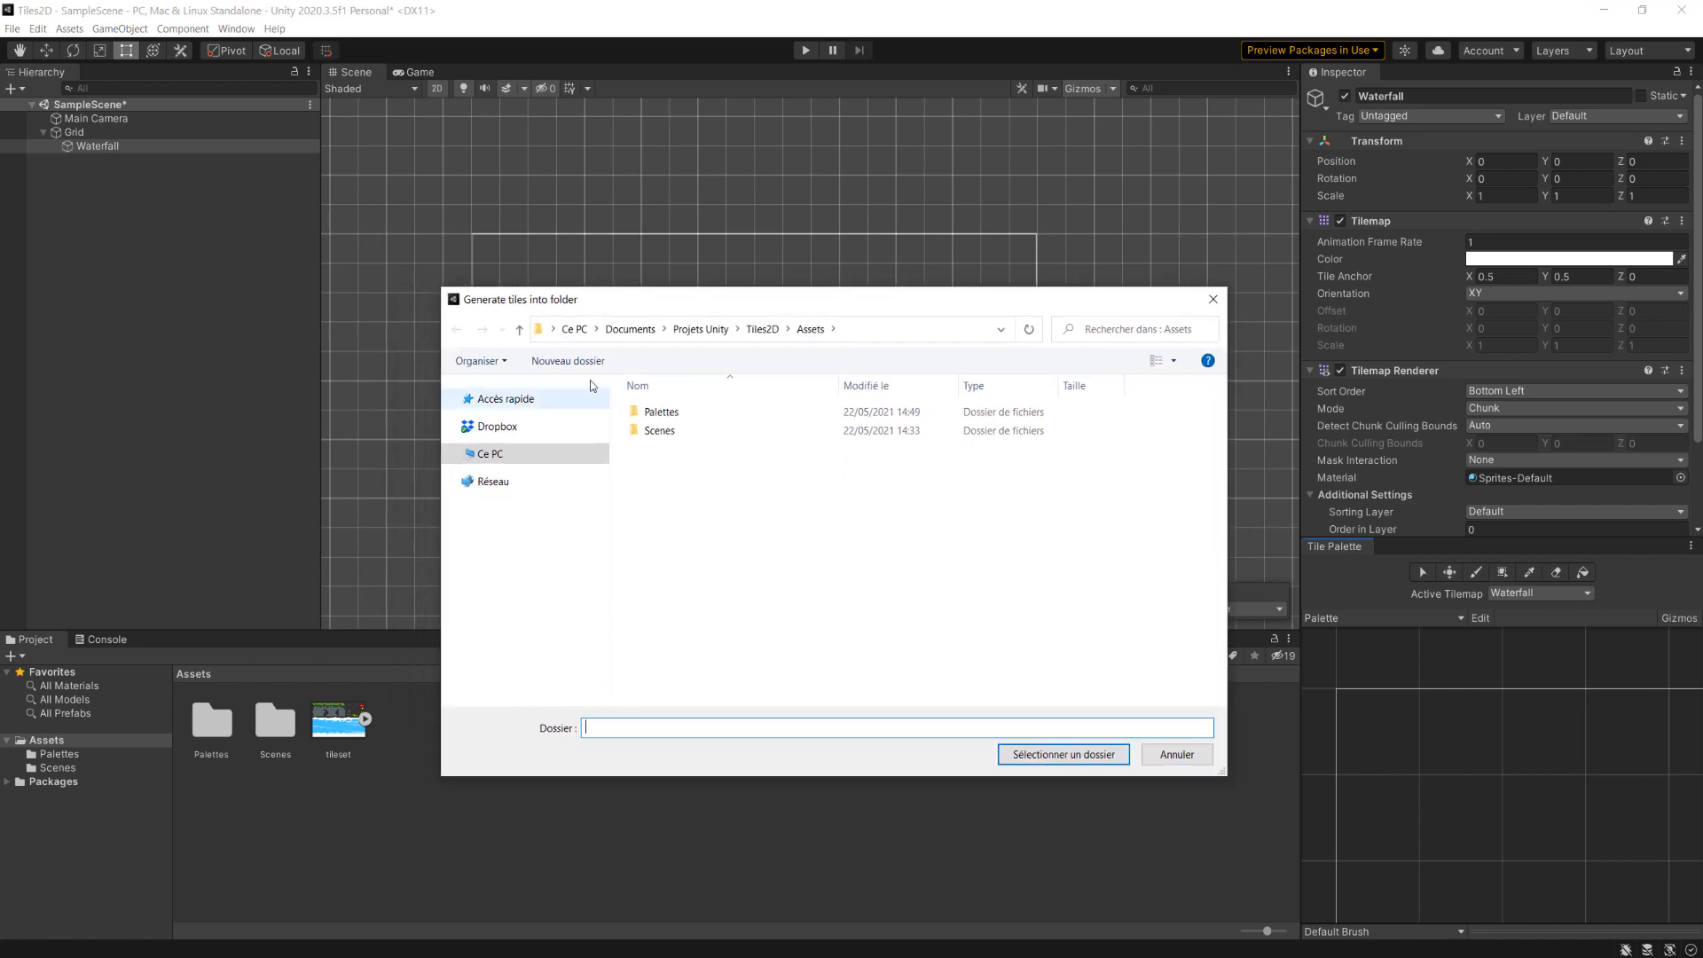
left_click(566, 361)
type("Tiles")
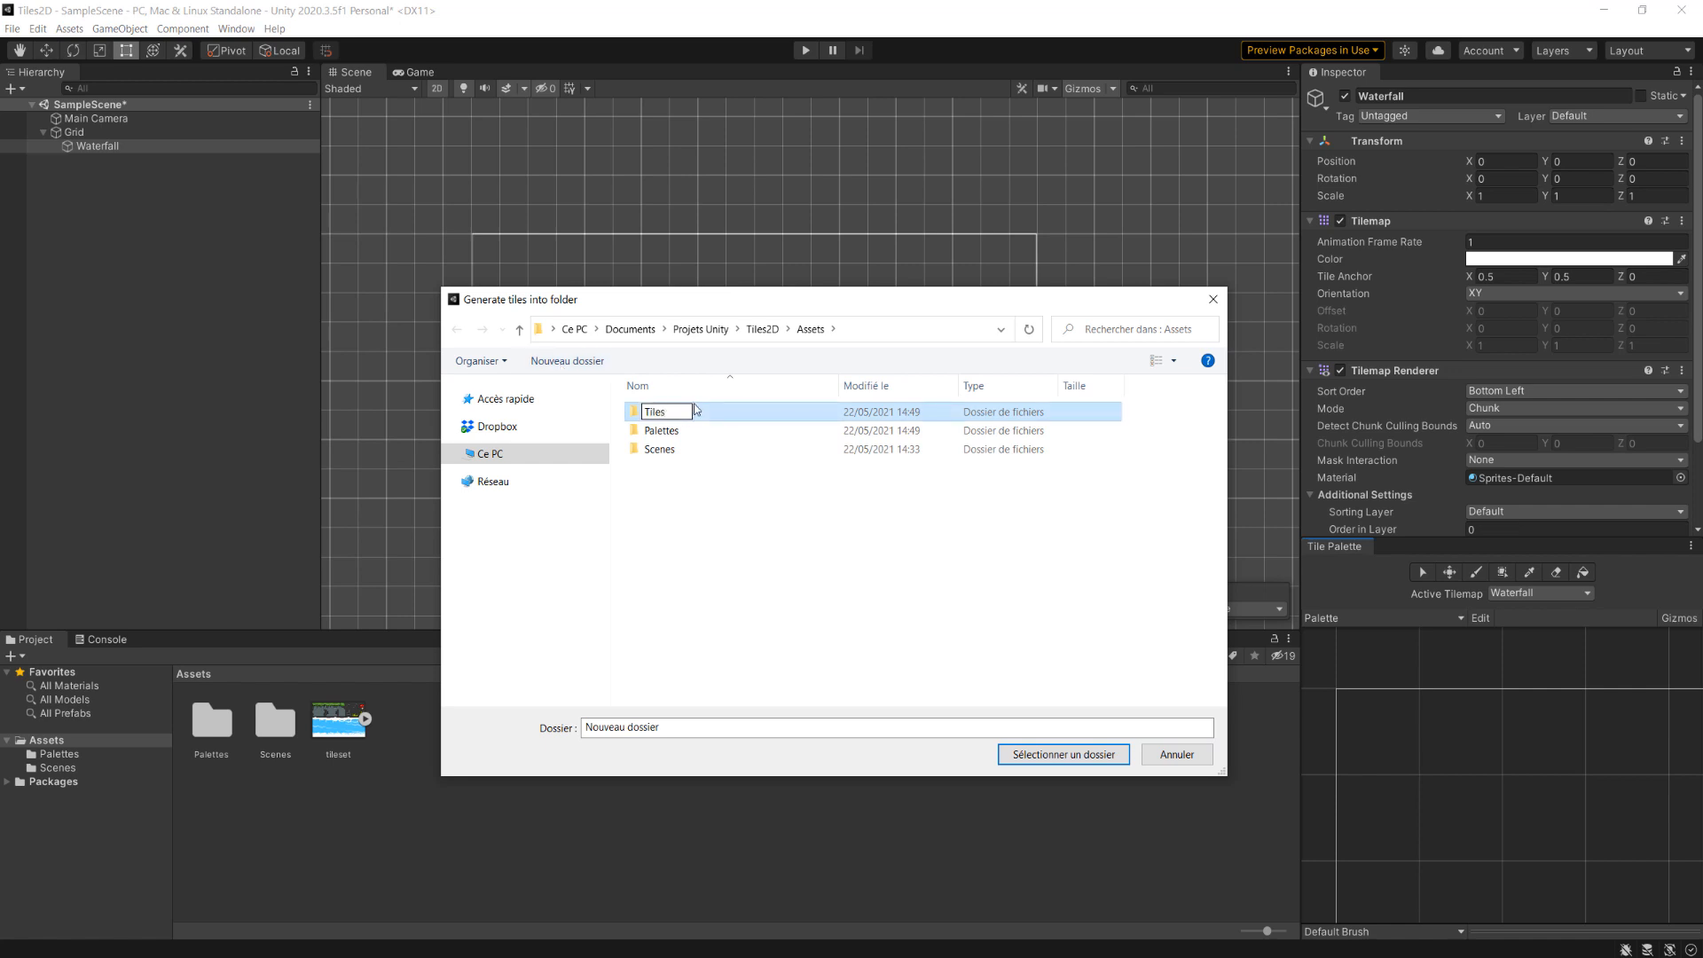
key("Return")
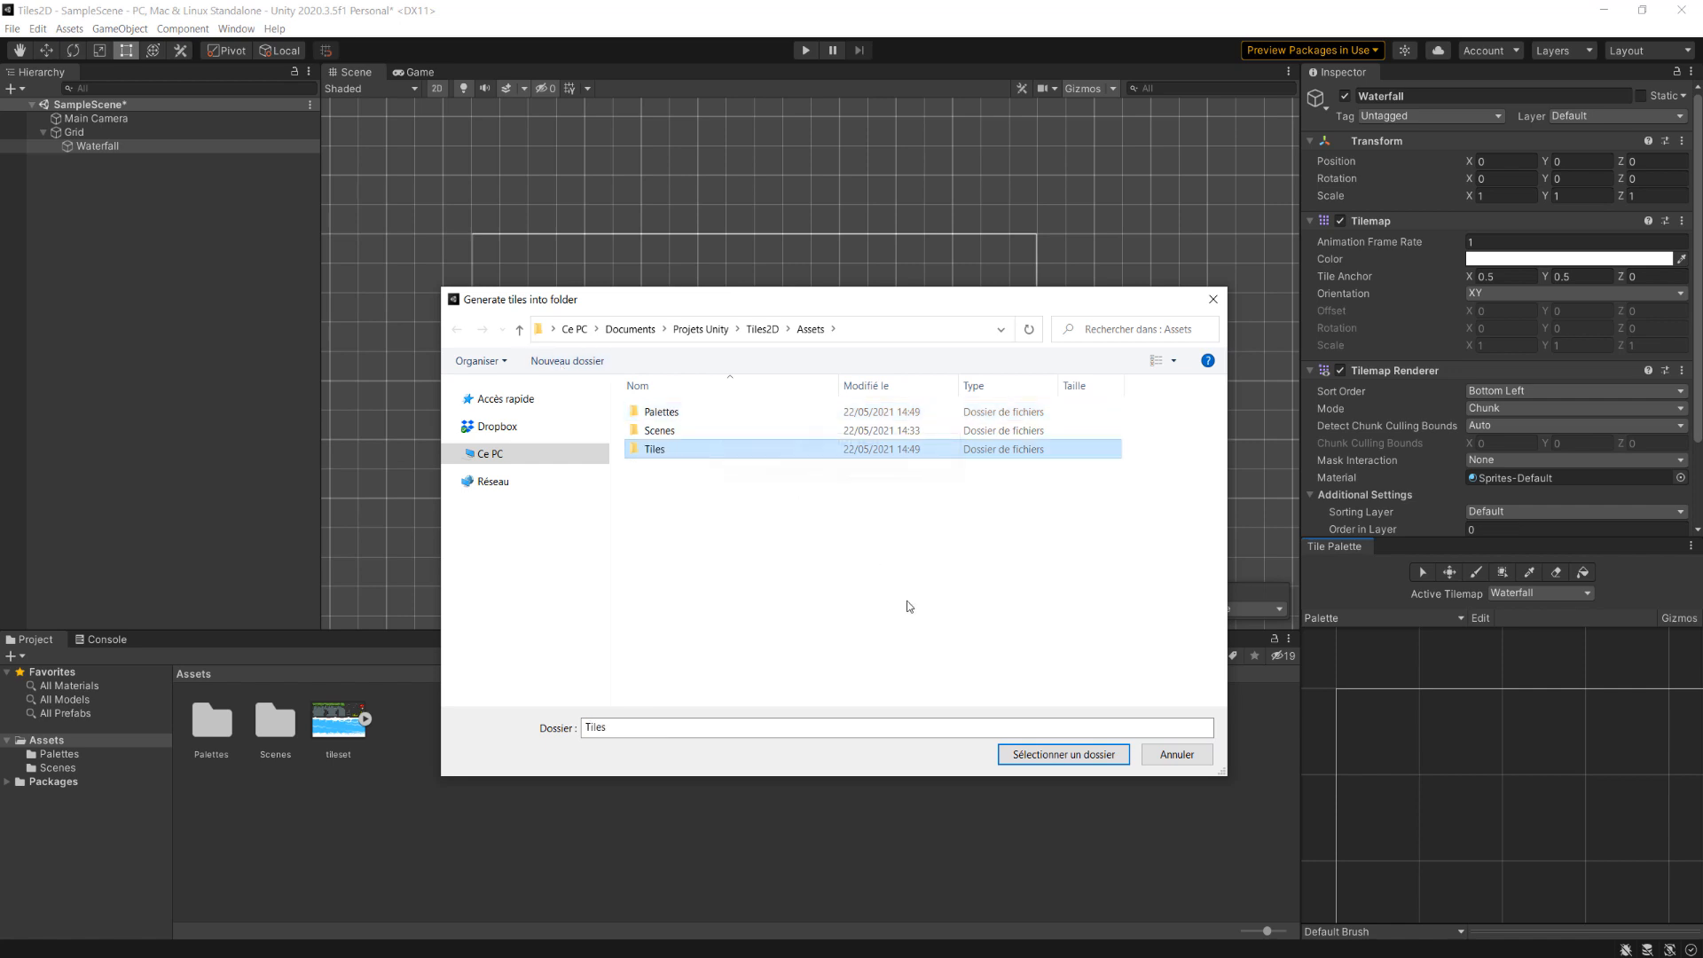
left_click(1064, 754)
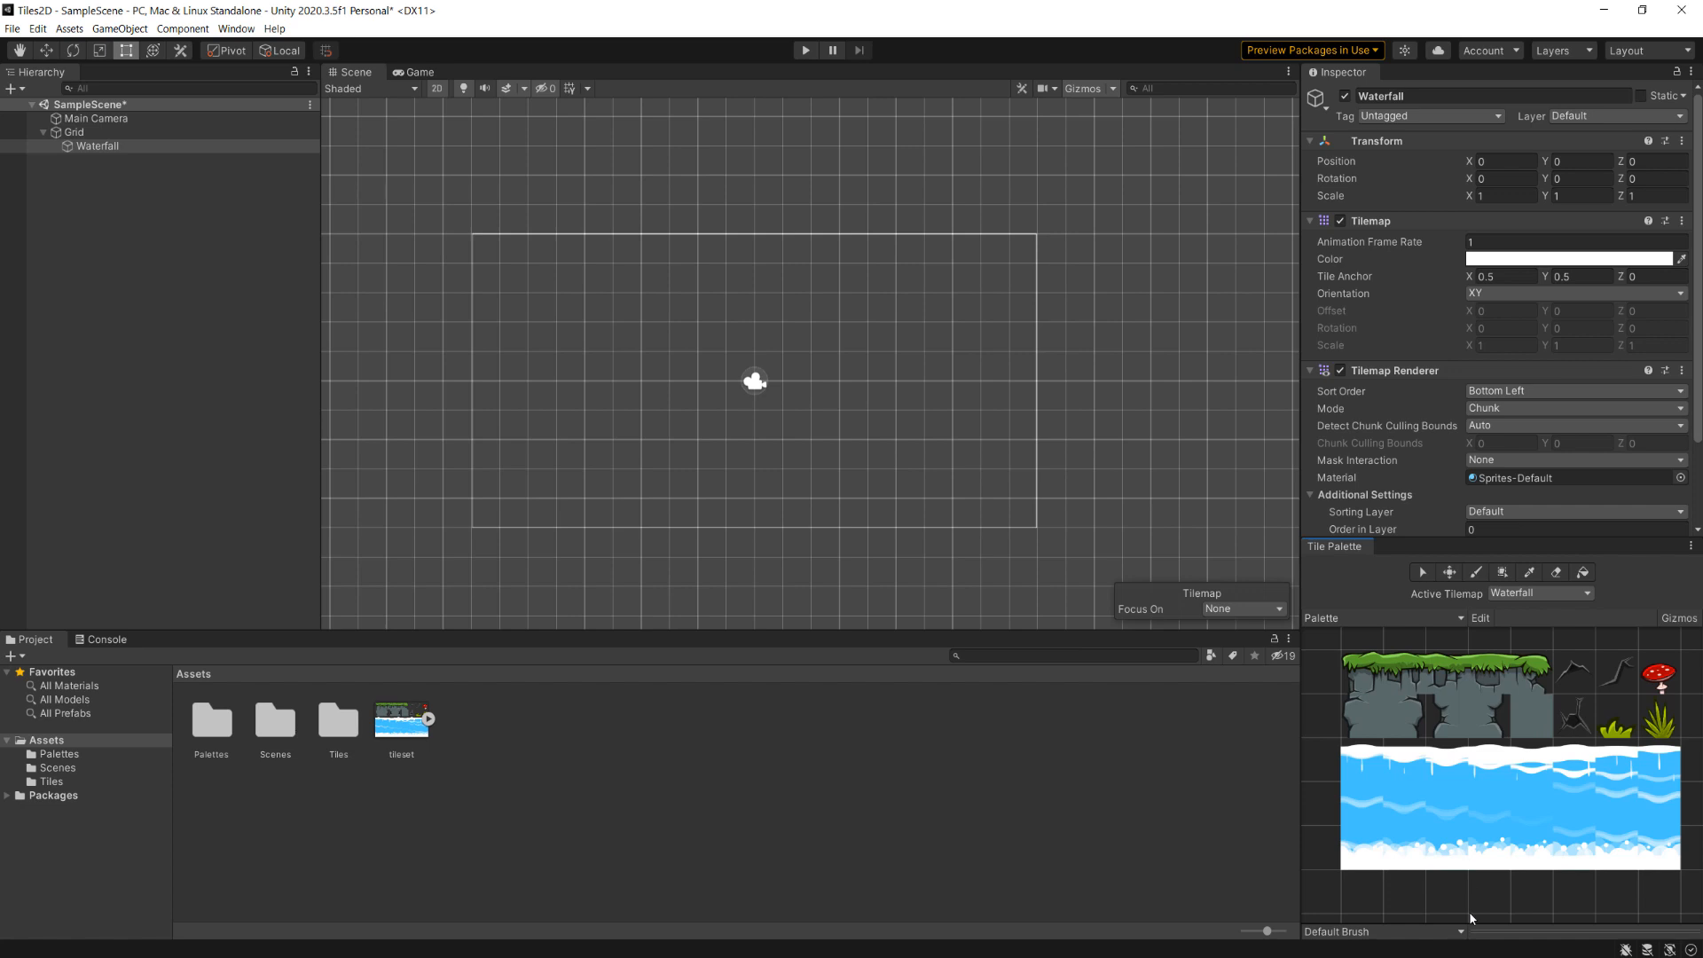
middle_click_drag(1617, 672, 1628, 667)
scroll(1543, 799, "down", 3)
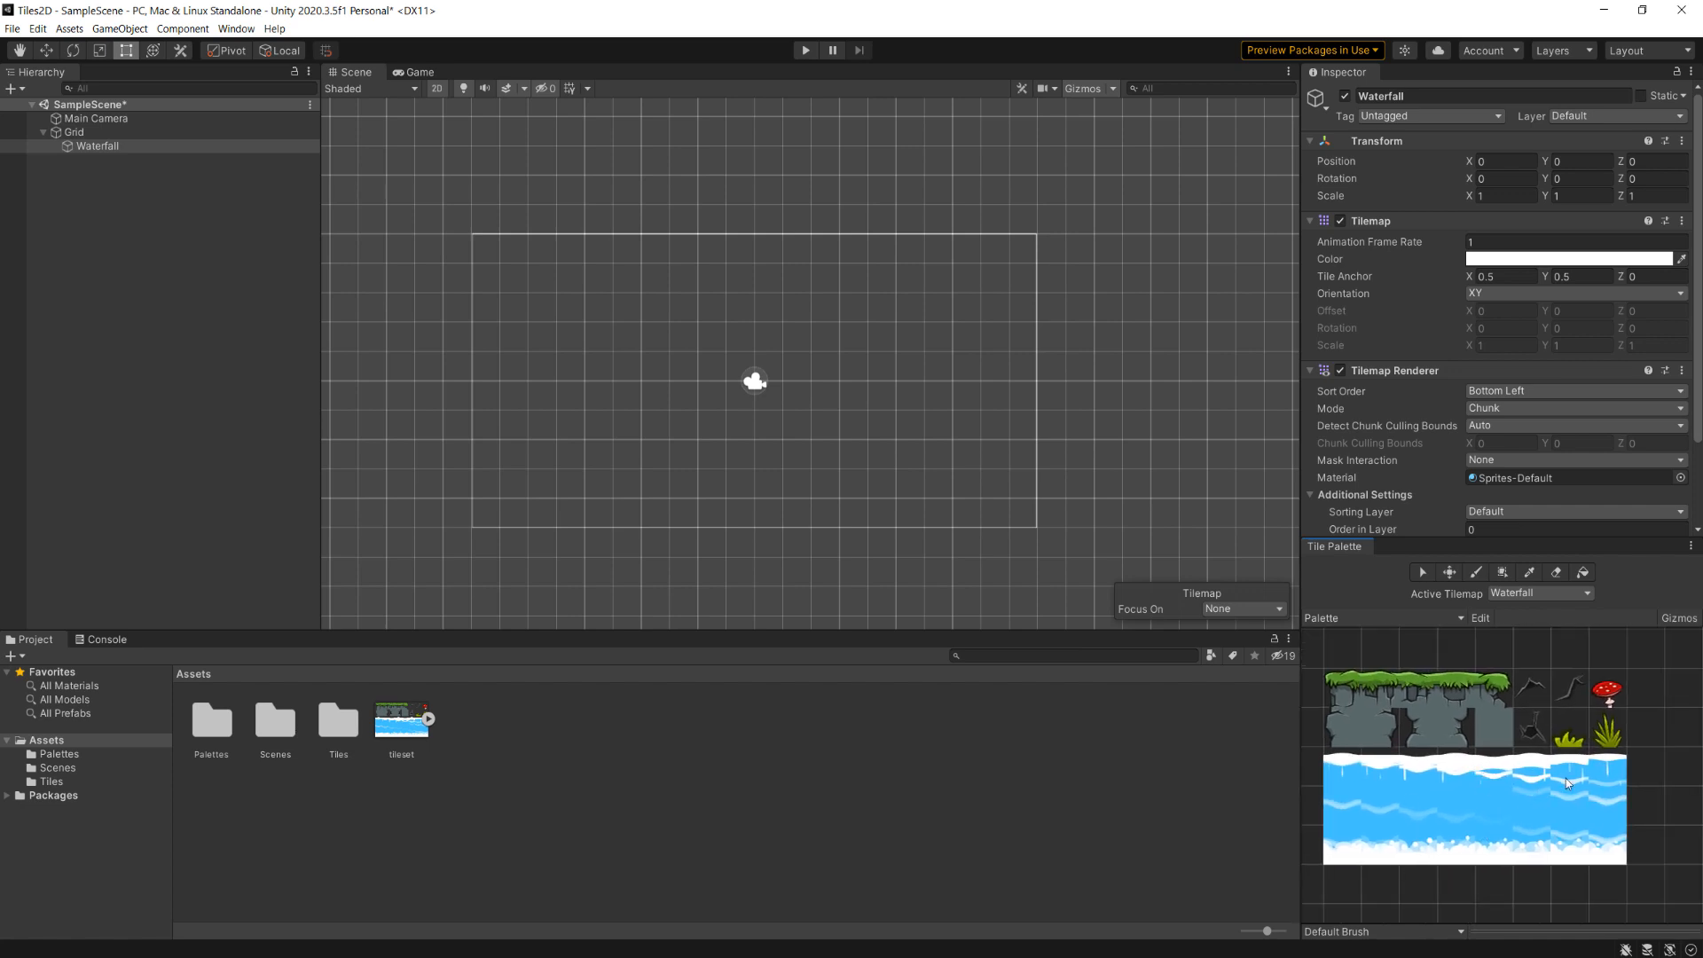
scroll(1343, 725, "down", 1)
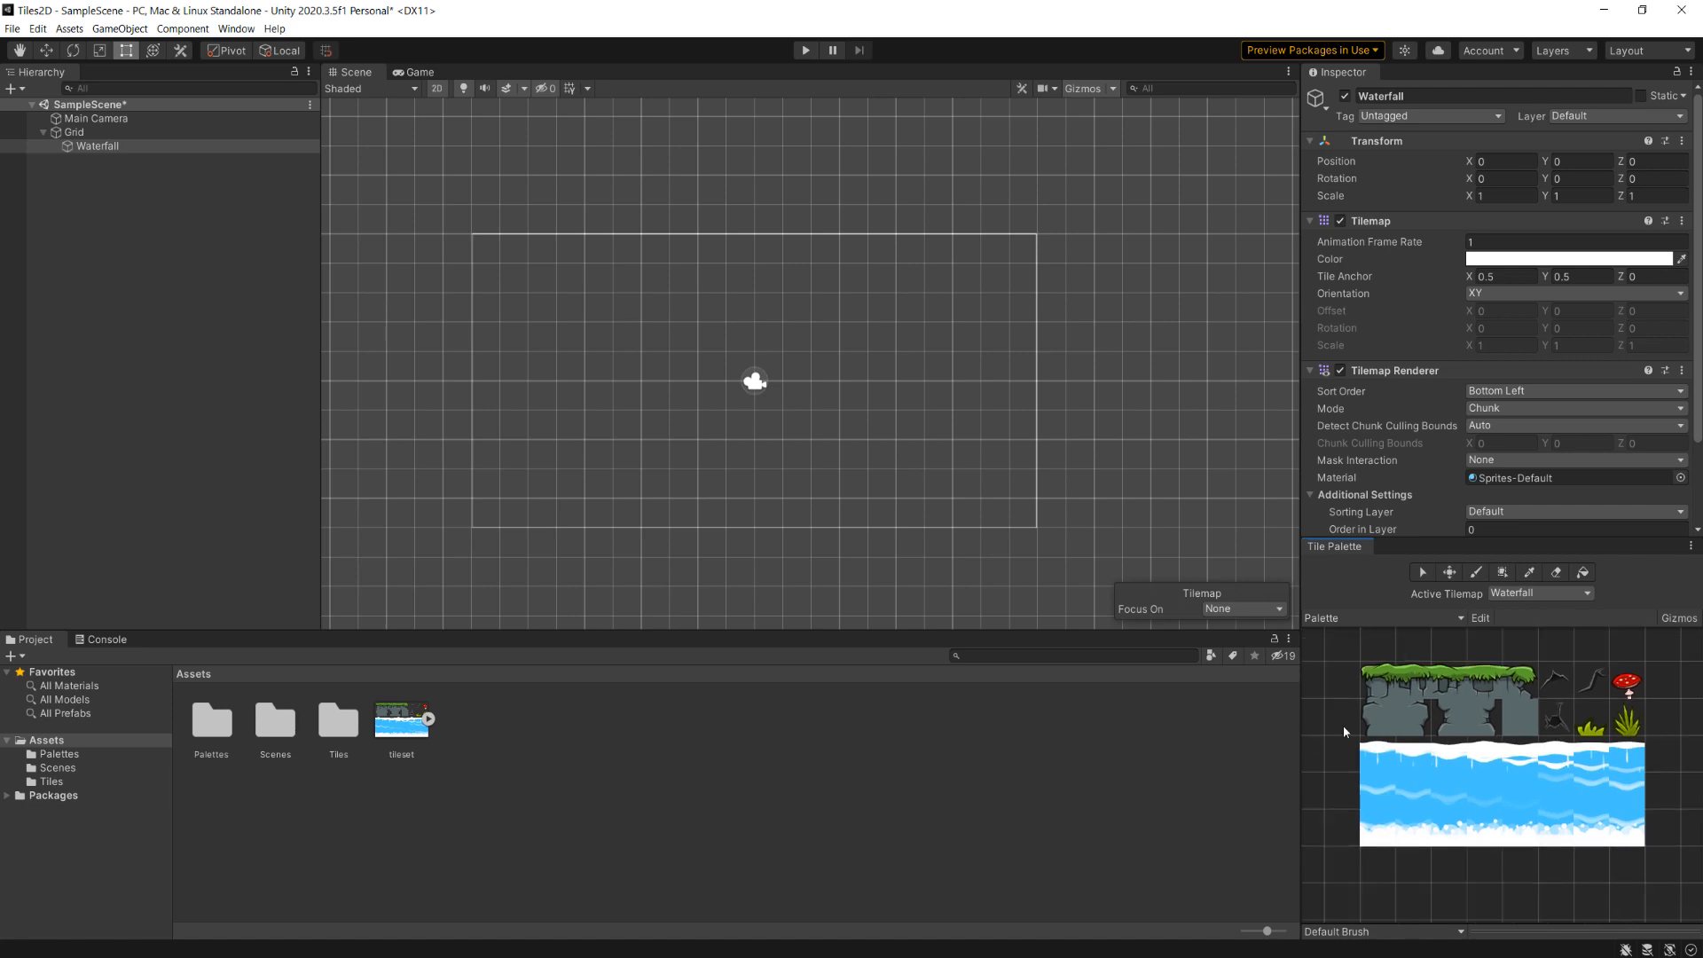
Create an Animated Tile asset named TopWaterfall in the Assets folder.
left_click(923, 468)
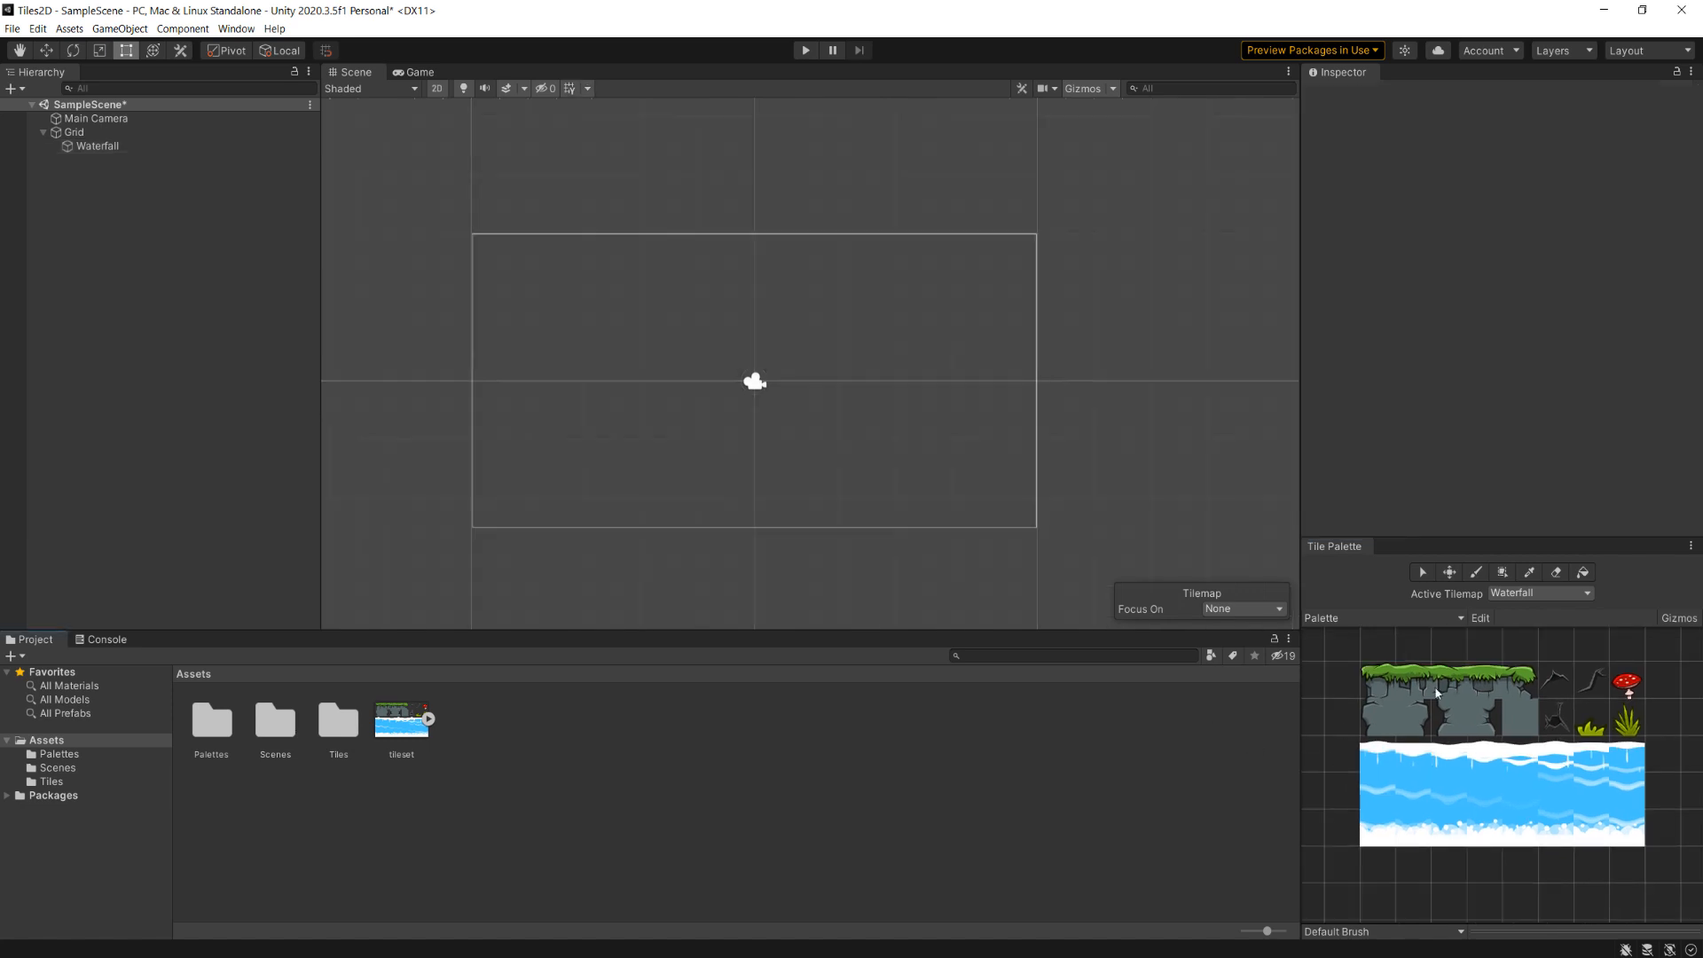
right_click(550, 767)
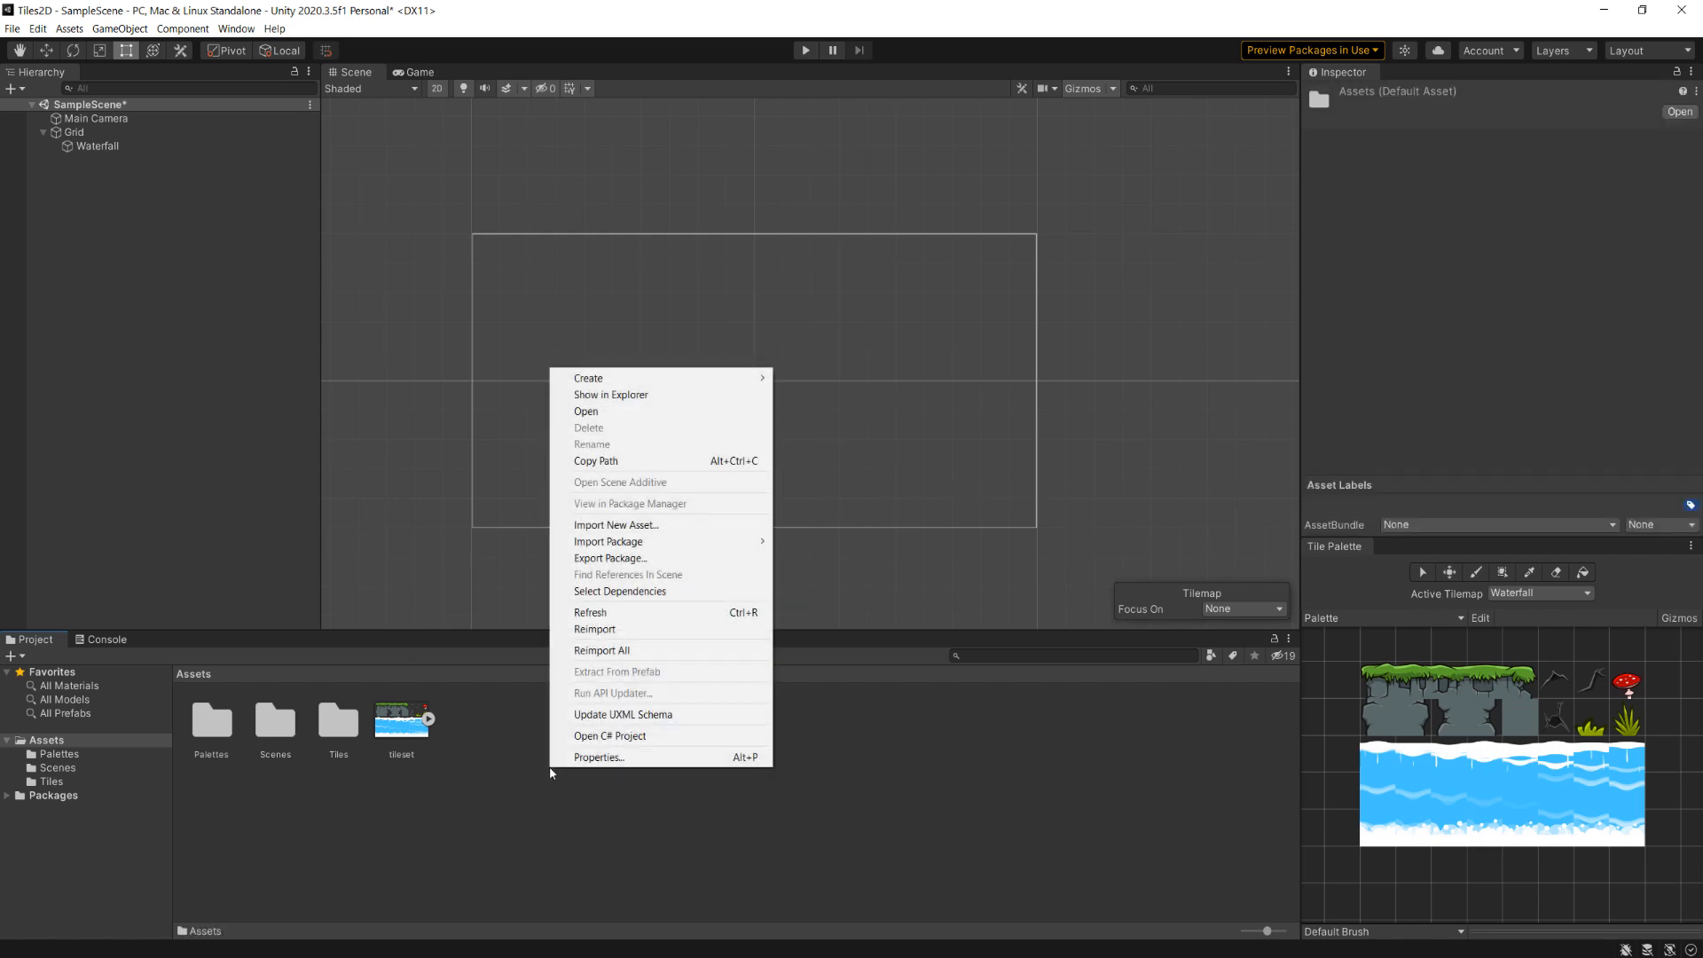
mouse_move(681, 381)
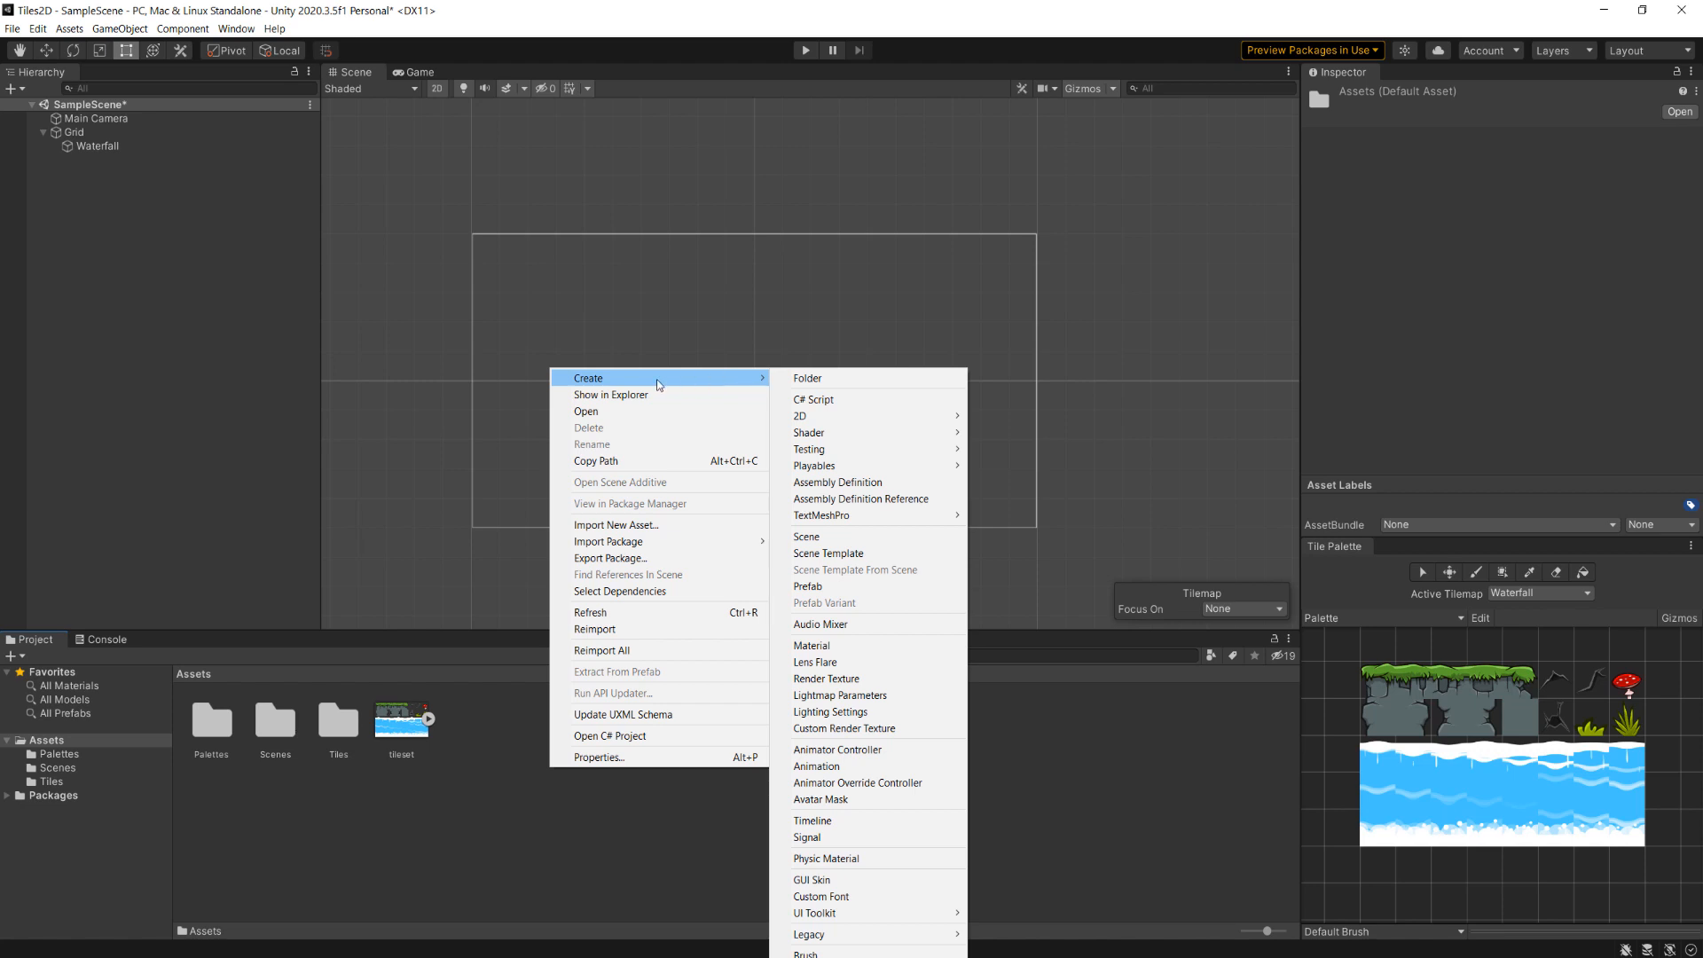
mouse_move(858, 428)
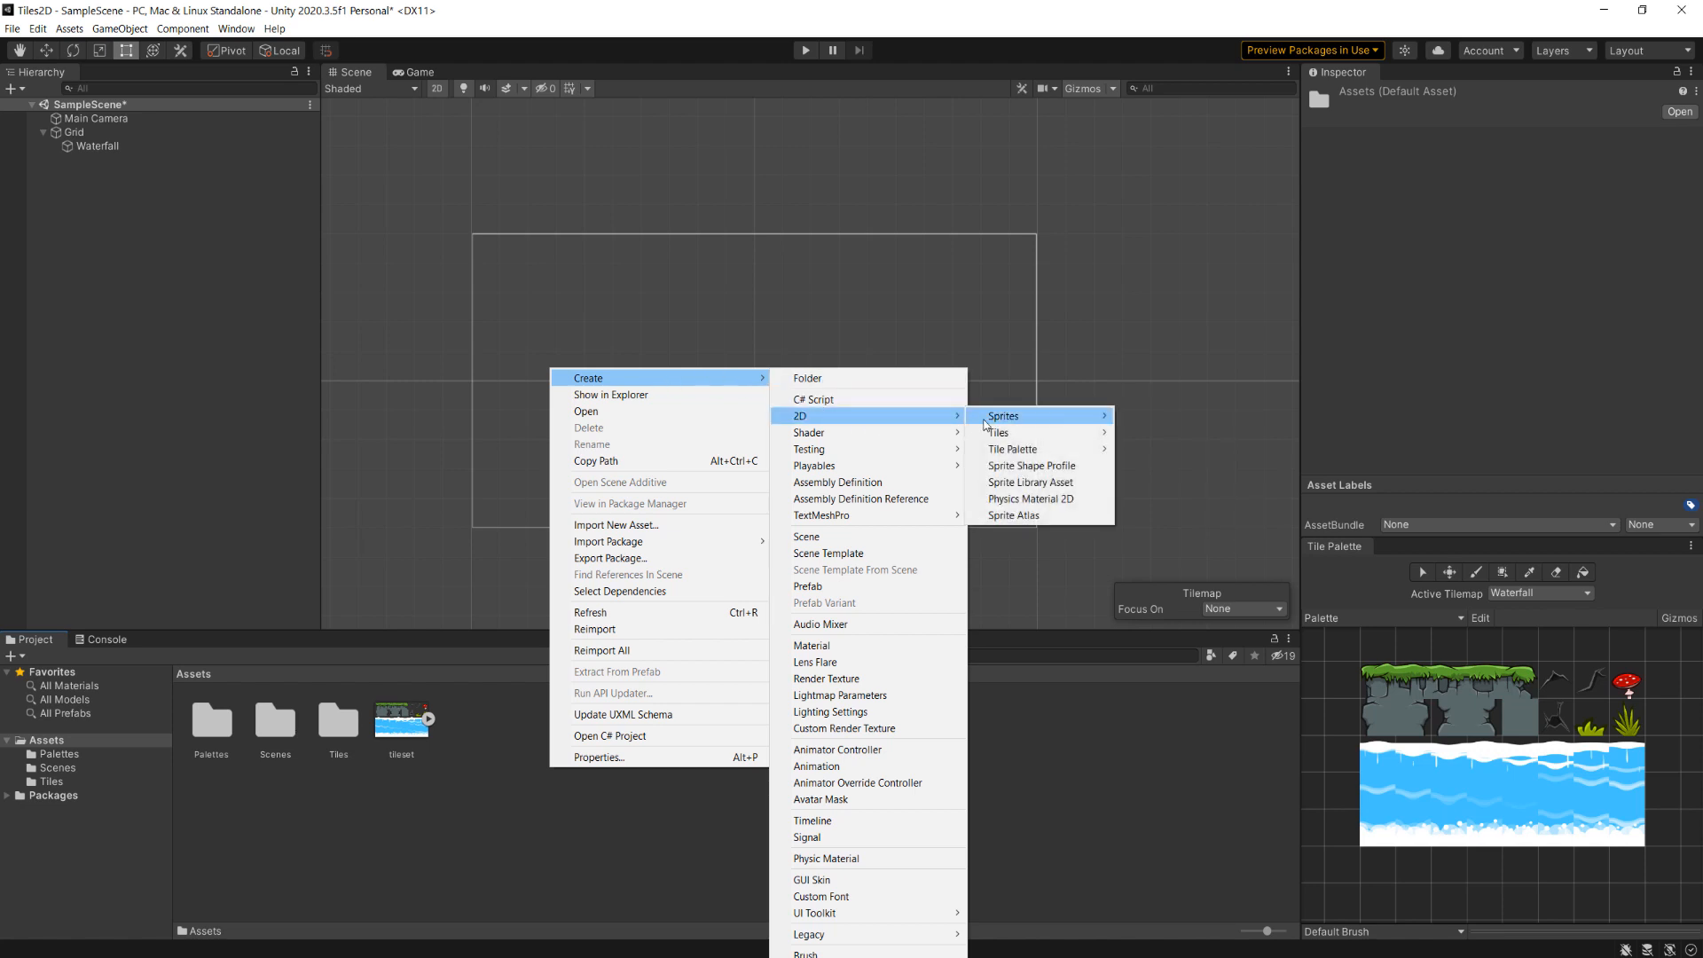
mouse_move(1026, 432)
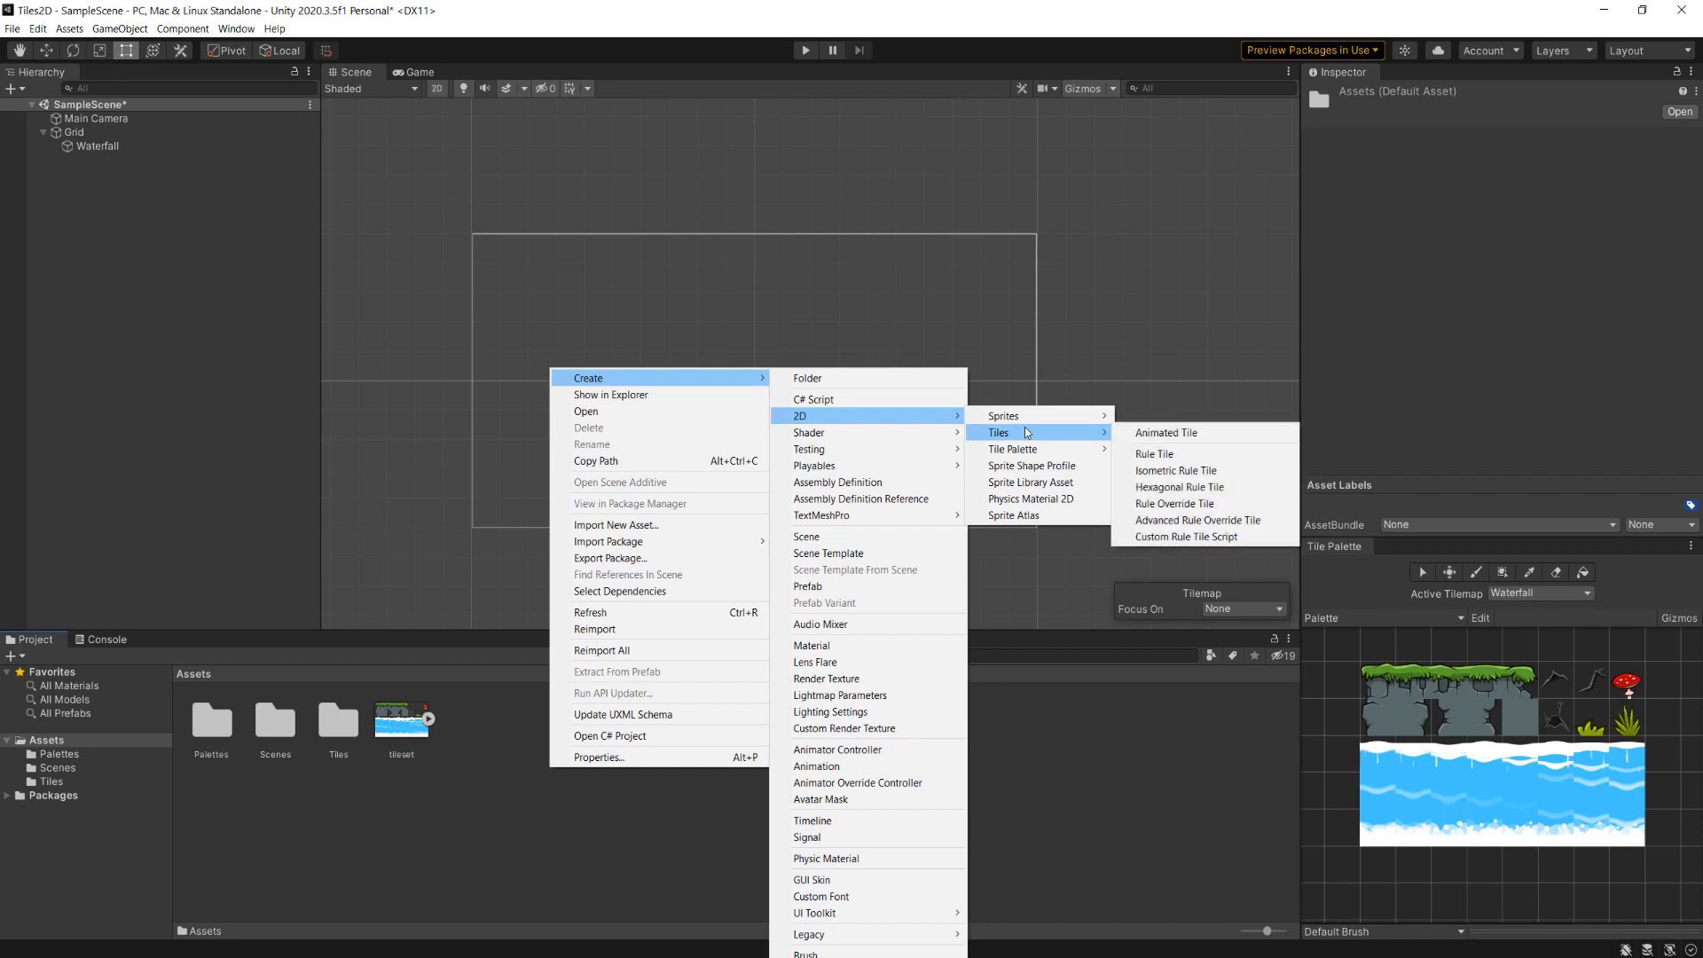
left_click(1180, 434)
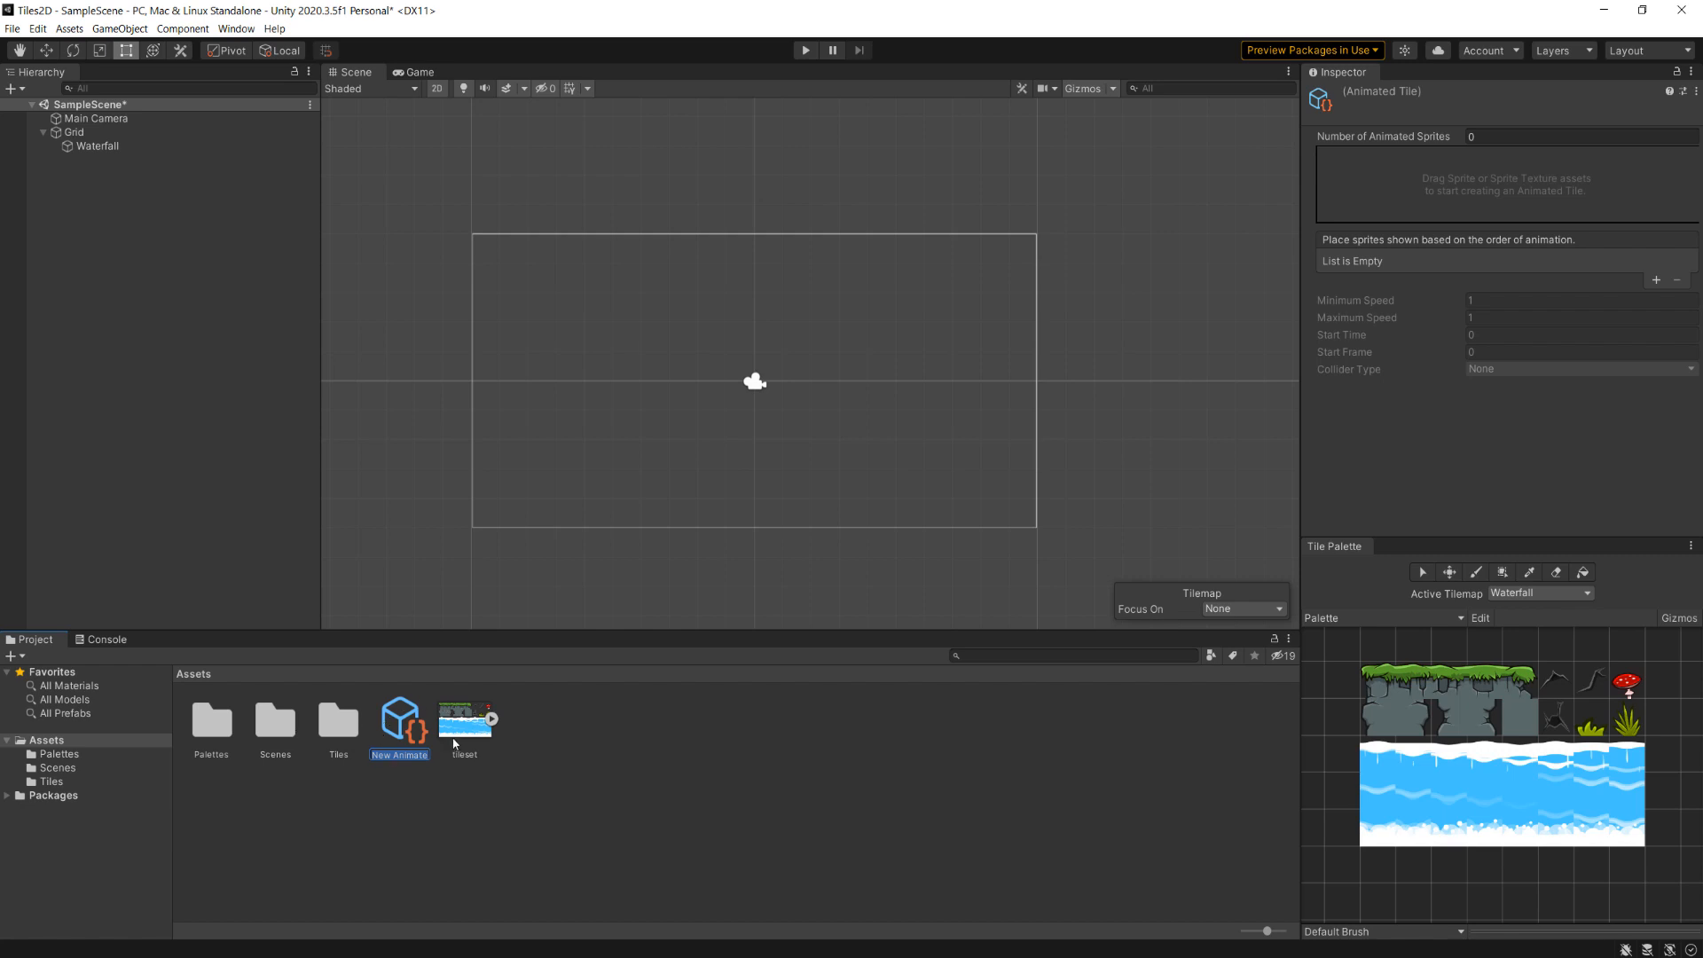
type("TopWaterfall")
key("Return")
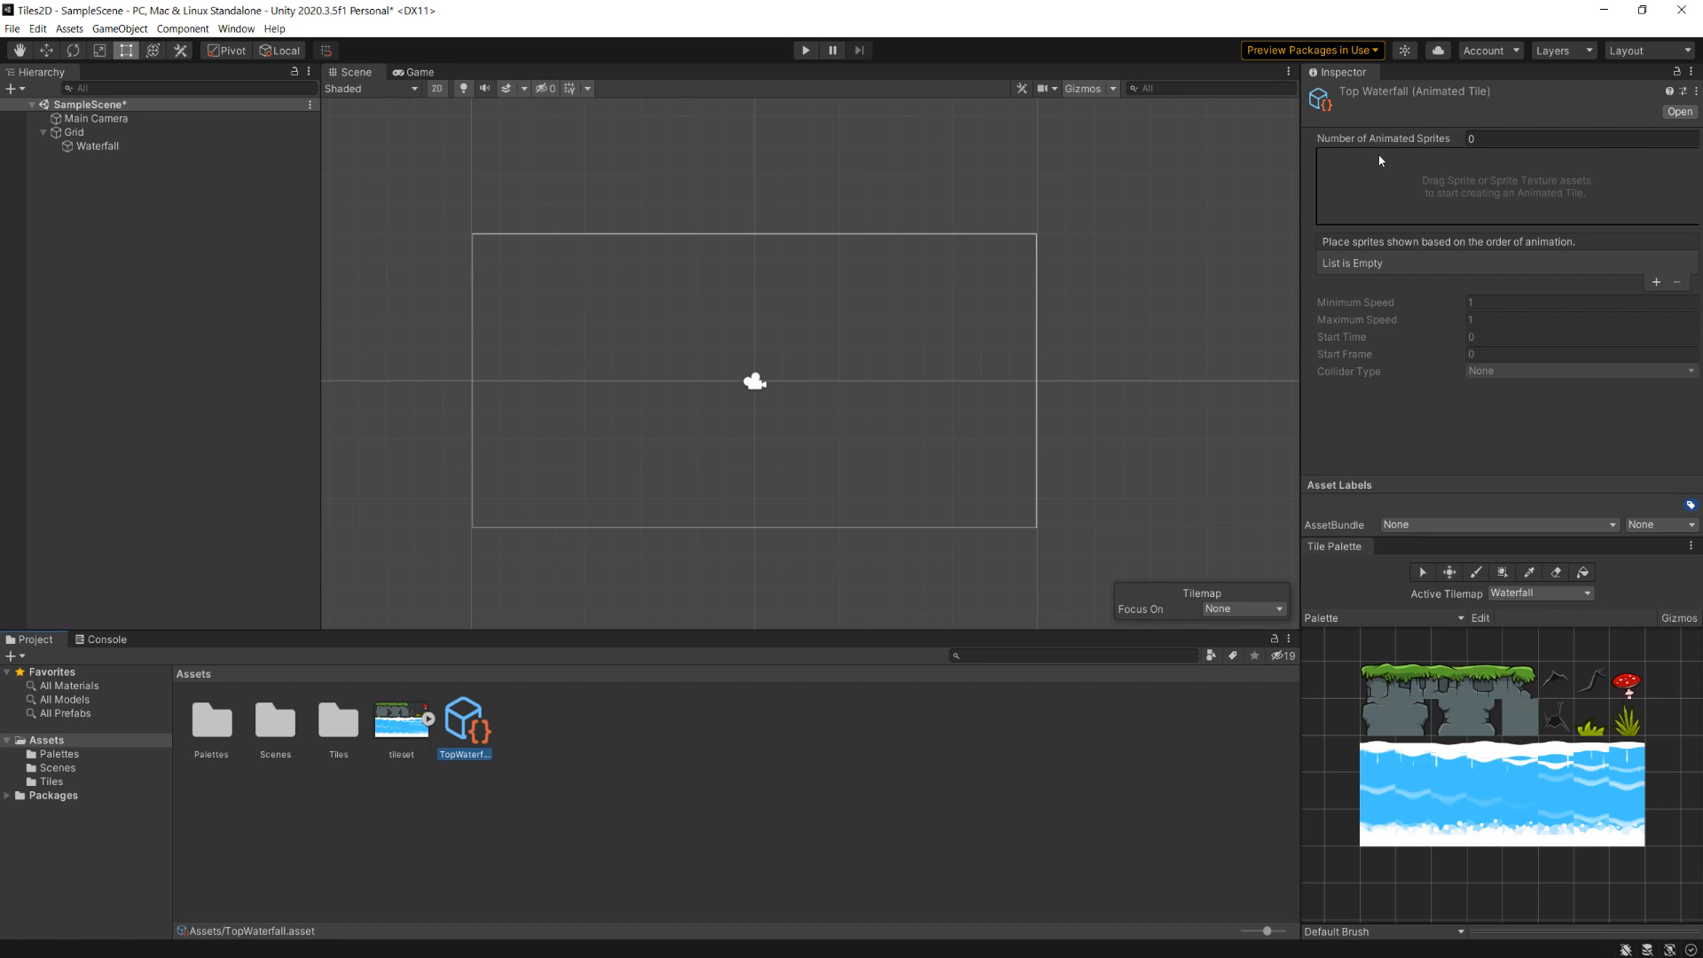
Set the number of animated sprites of the TopWaterfall tile to 8.
left_click(1488, 140)
type("8")
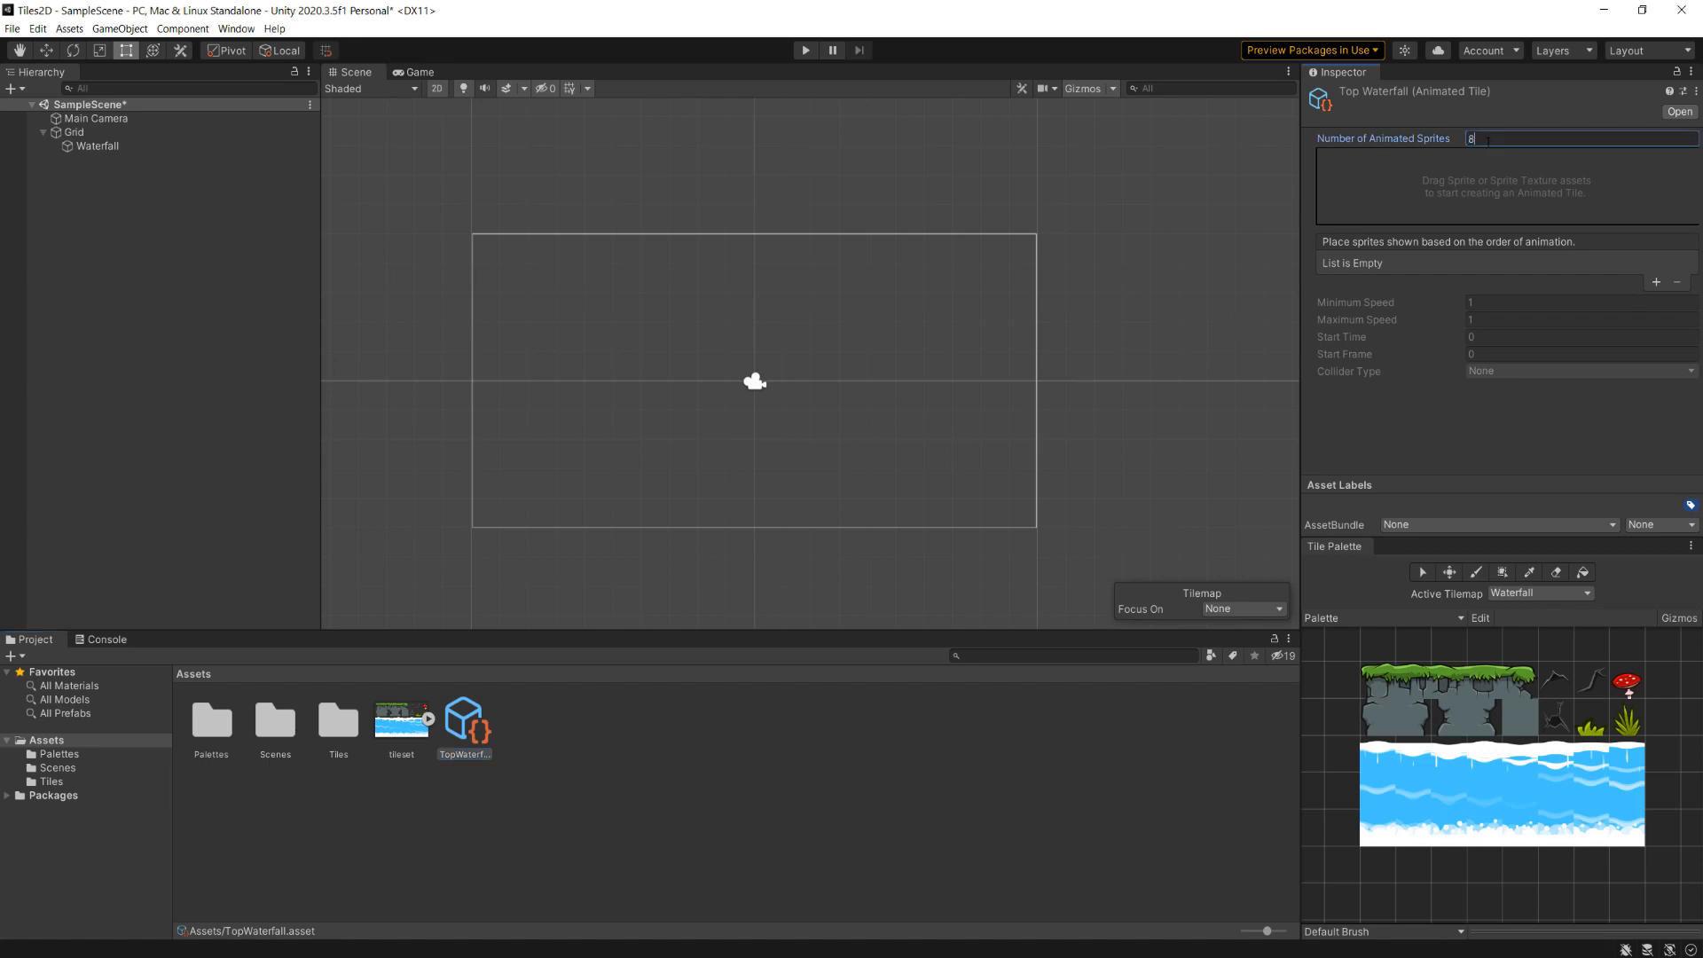
key("Return")
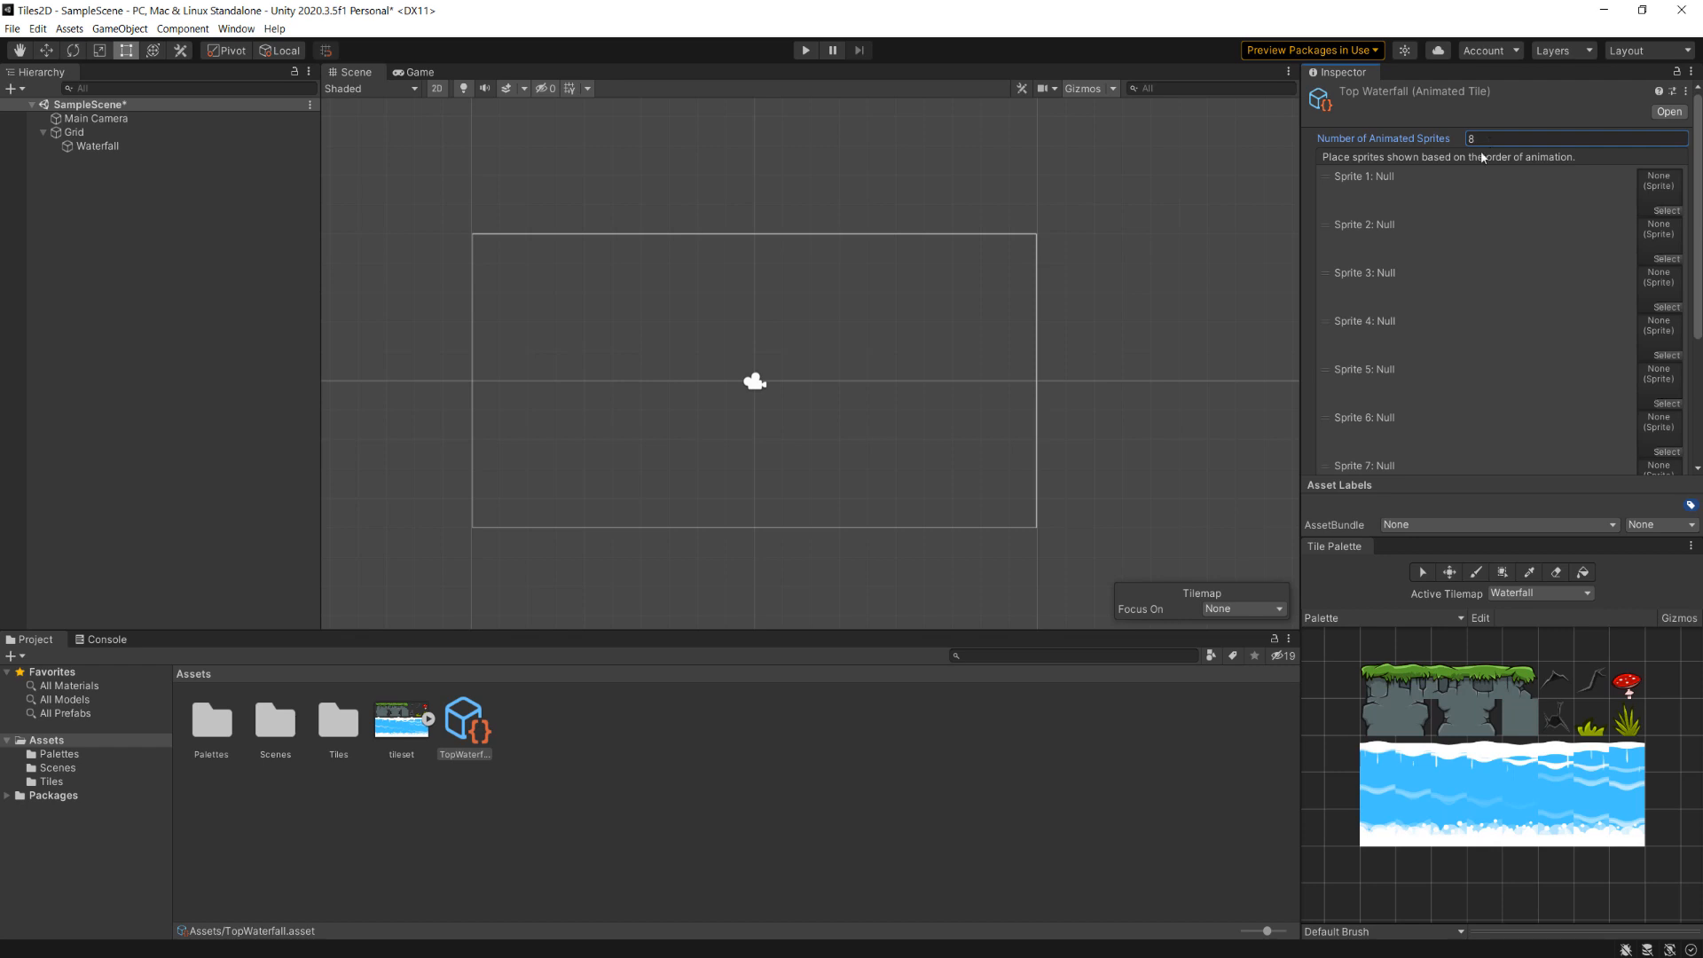
scroll(1384, 183, "down", 4)
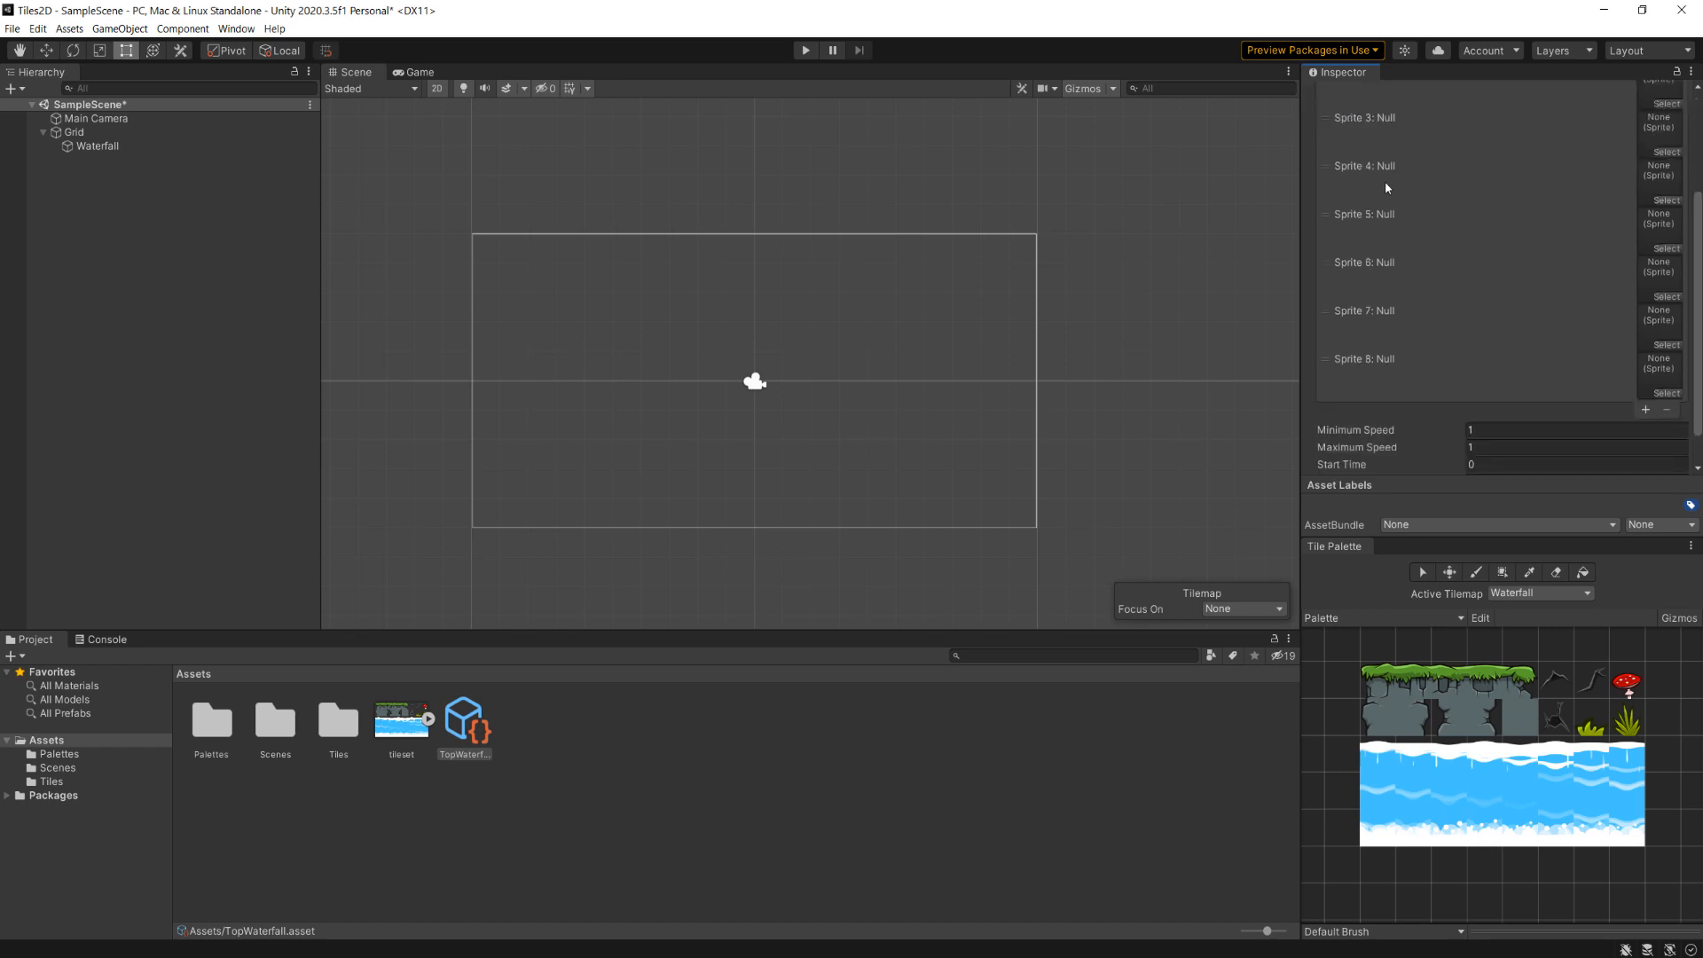
scroll(1517, 239, "up", 4)
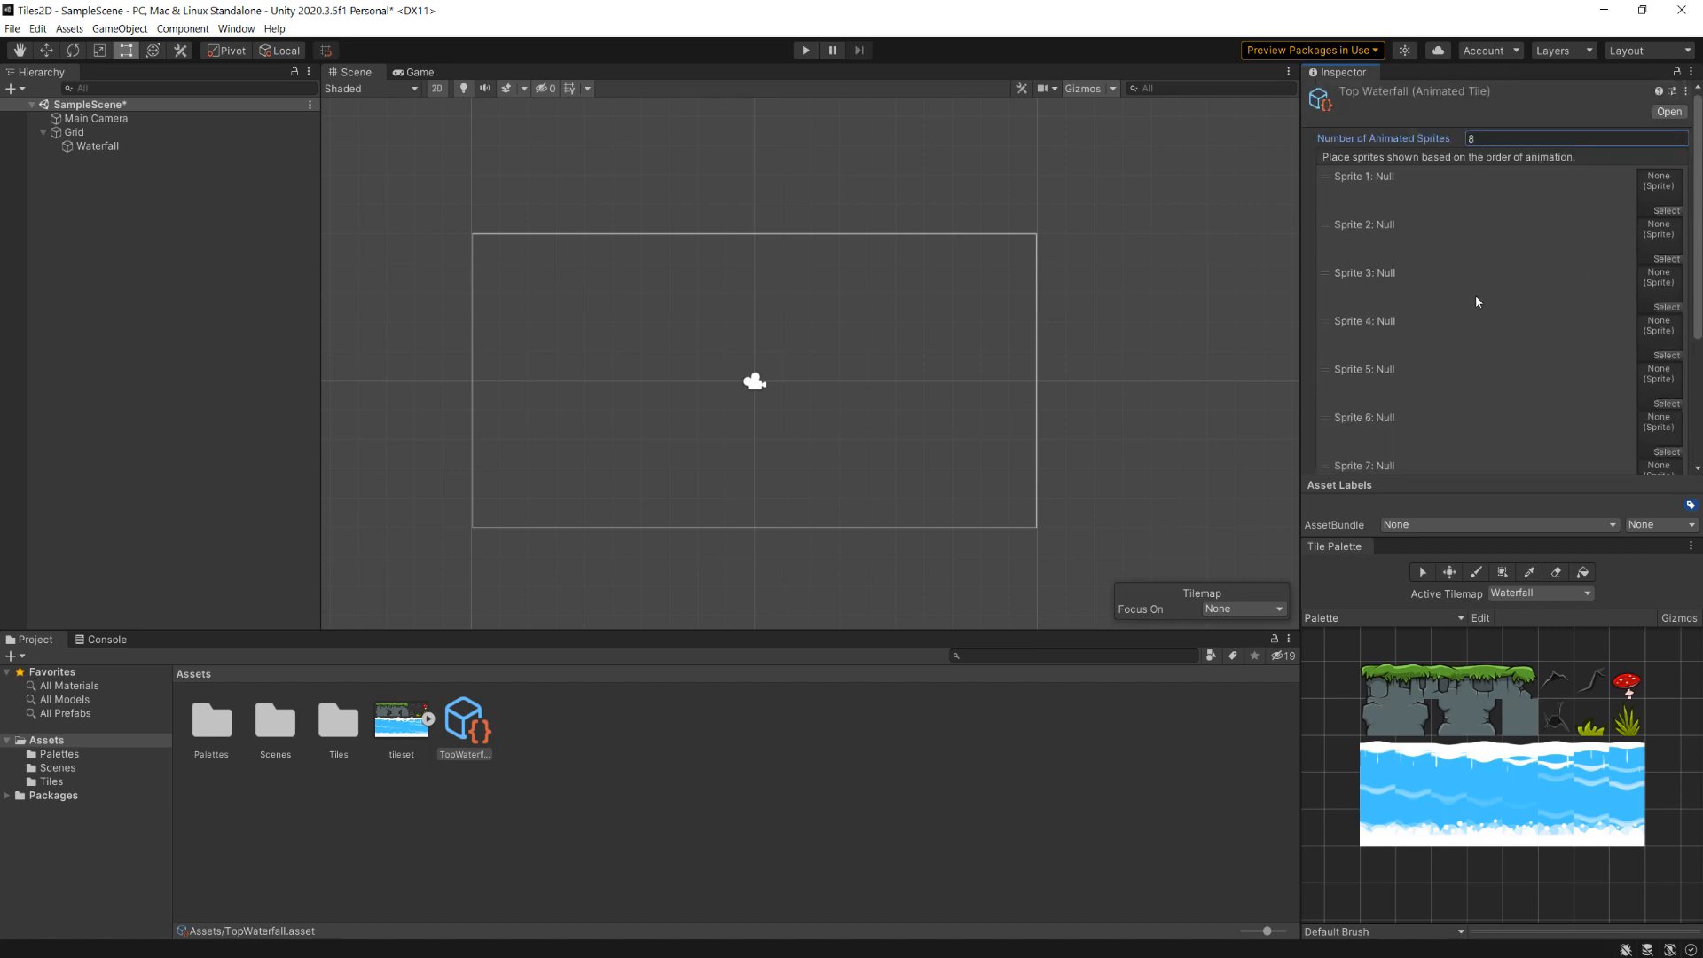
left_click(1413, 348)
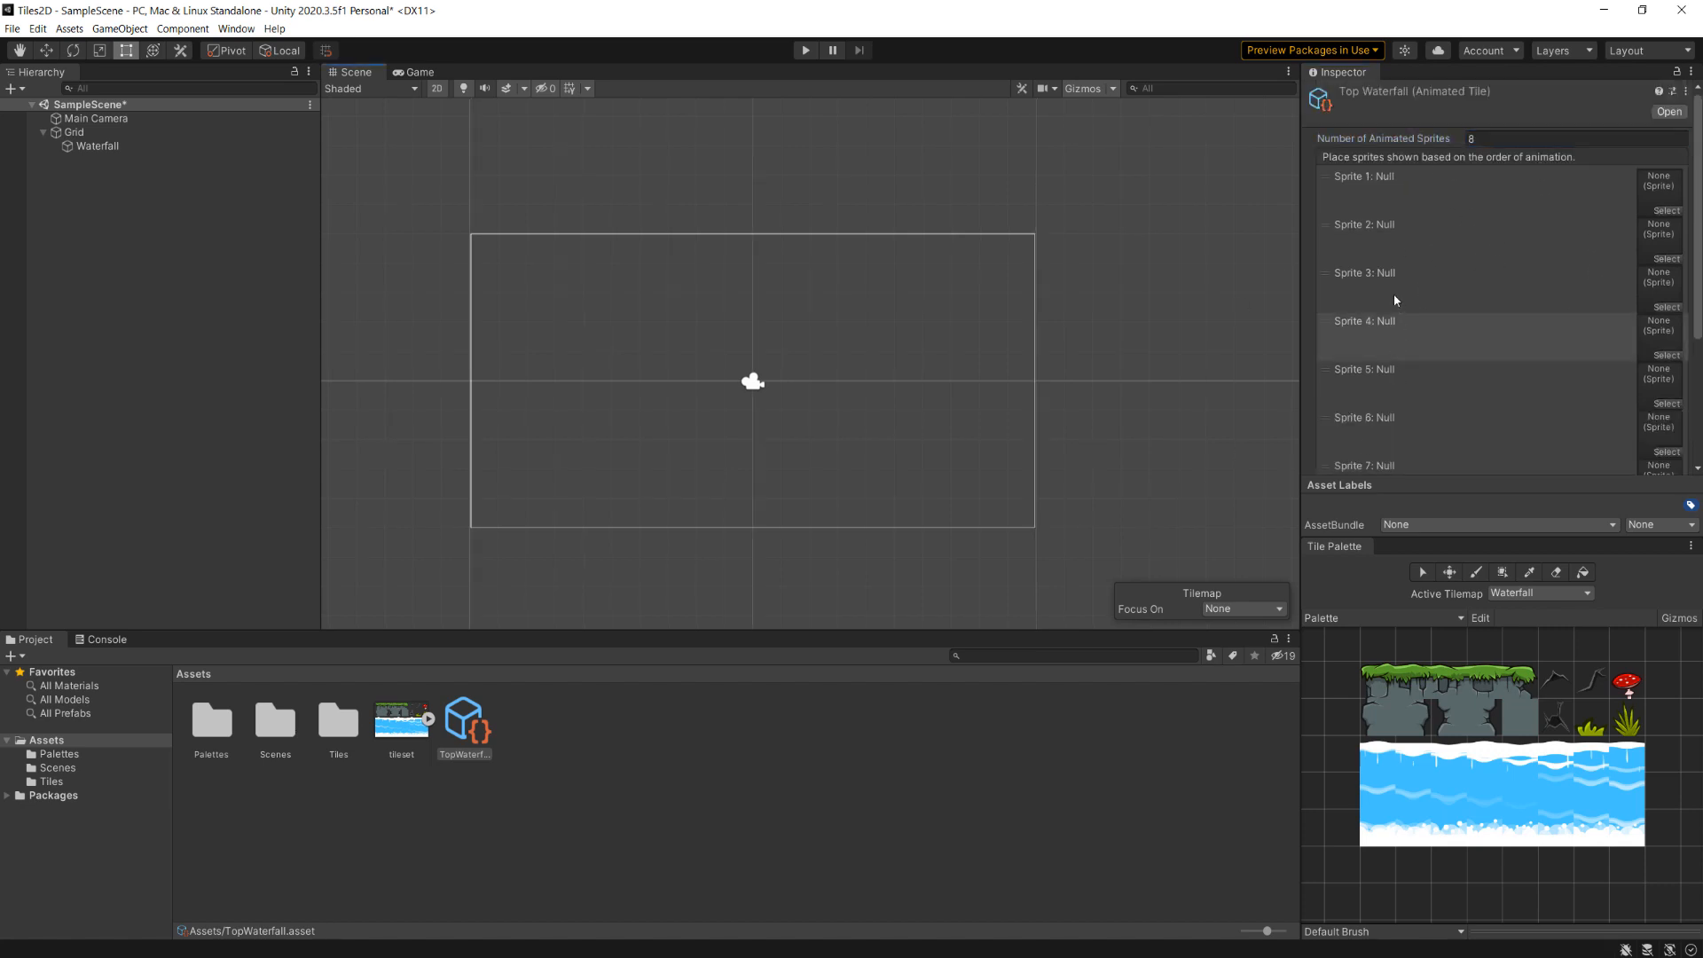
Expand the tileset's sprites and assign tileset_16 through tileset_23, in order, to Sprites 1 to 8 of the TopWaterfall tile.
left_click(430, 721)
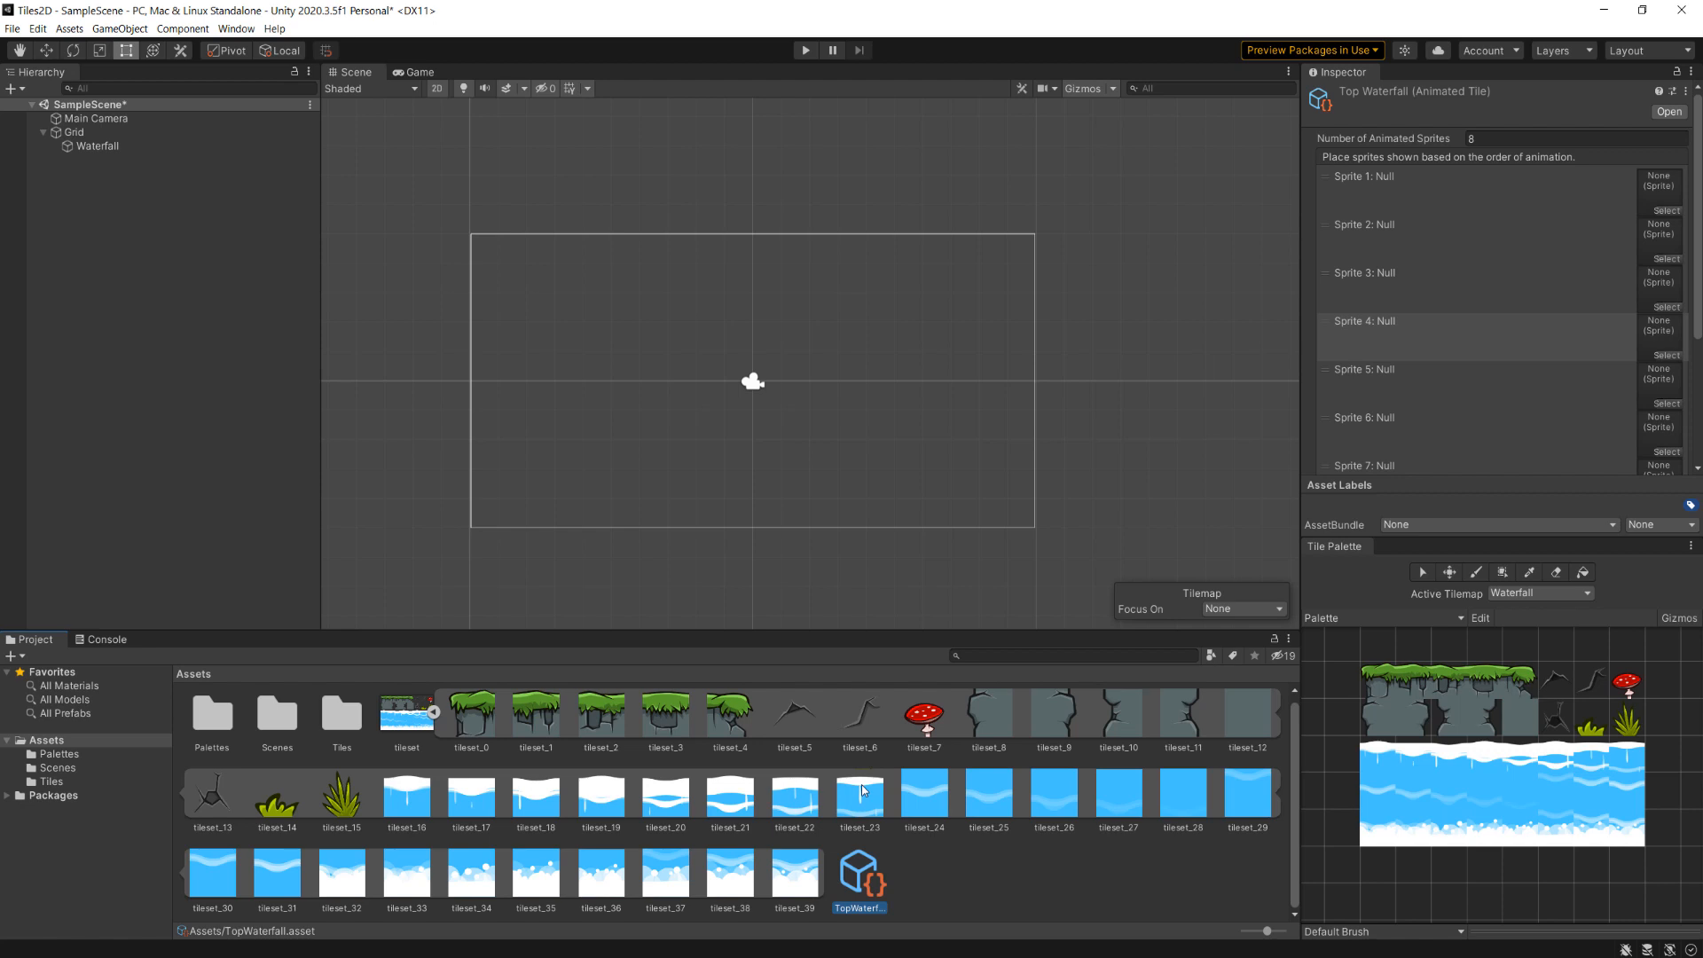
left_click_drag(406, 796, 1658, 191)
left_click_drag(471, 796, 1657, 238)
left_click_drag(536, 822, 1658, 287)
scroll(1561, 319, "down", 3)
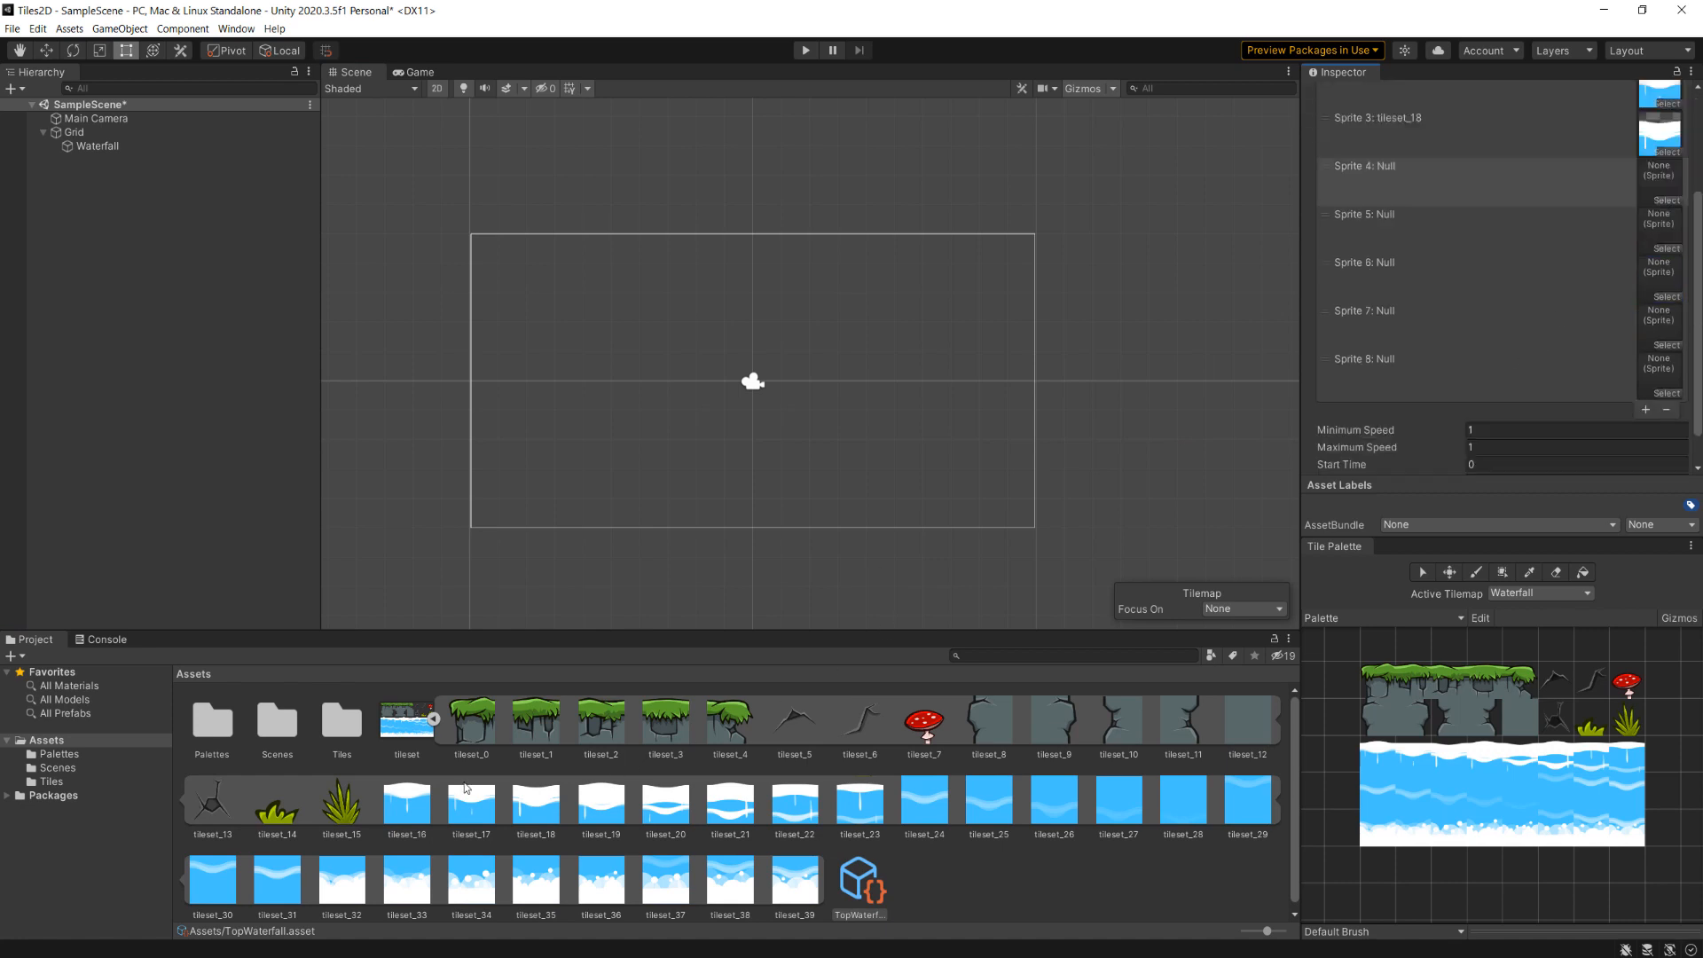
left_click_drag(601, 803, 1659, 182)
left_click_drag(665, 803, 1658, 230)
left_click_drag(730, 802, 1659, 277)
left_click_drag(795, 803, 1659, 325)
scroll(1597, 325, "down", 1)
left_click_drag(859, 803, 1659, 336)
scroll(1544, 319, "up", 5)
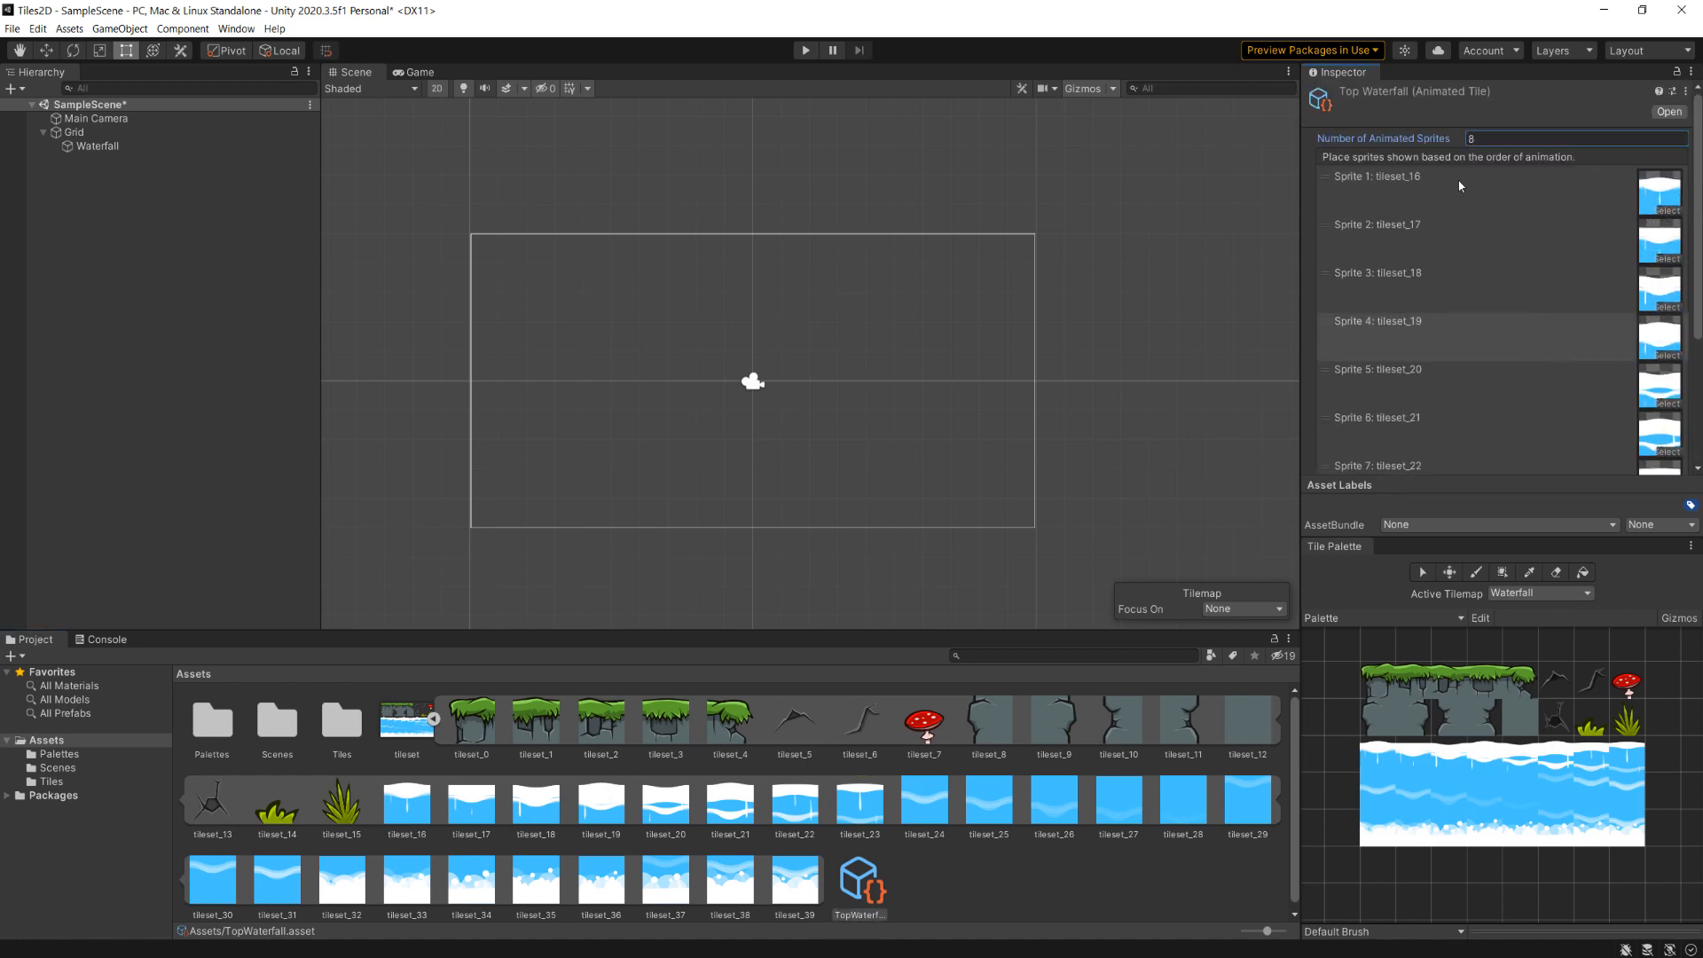
scroll(1541, 145, "down", 4)
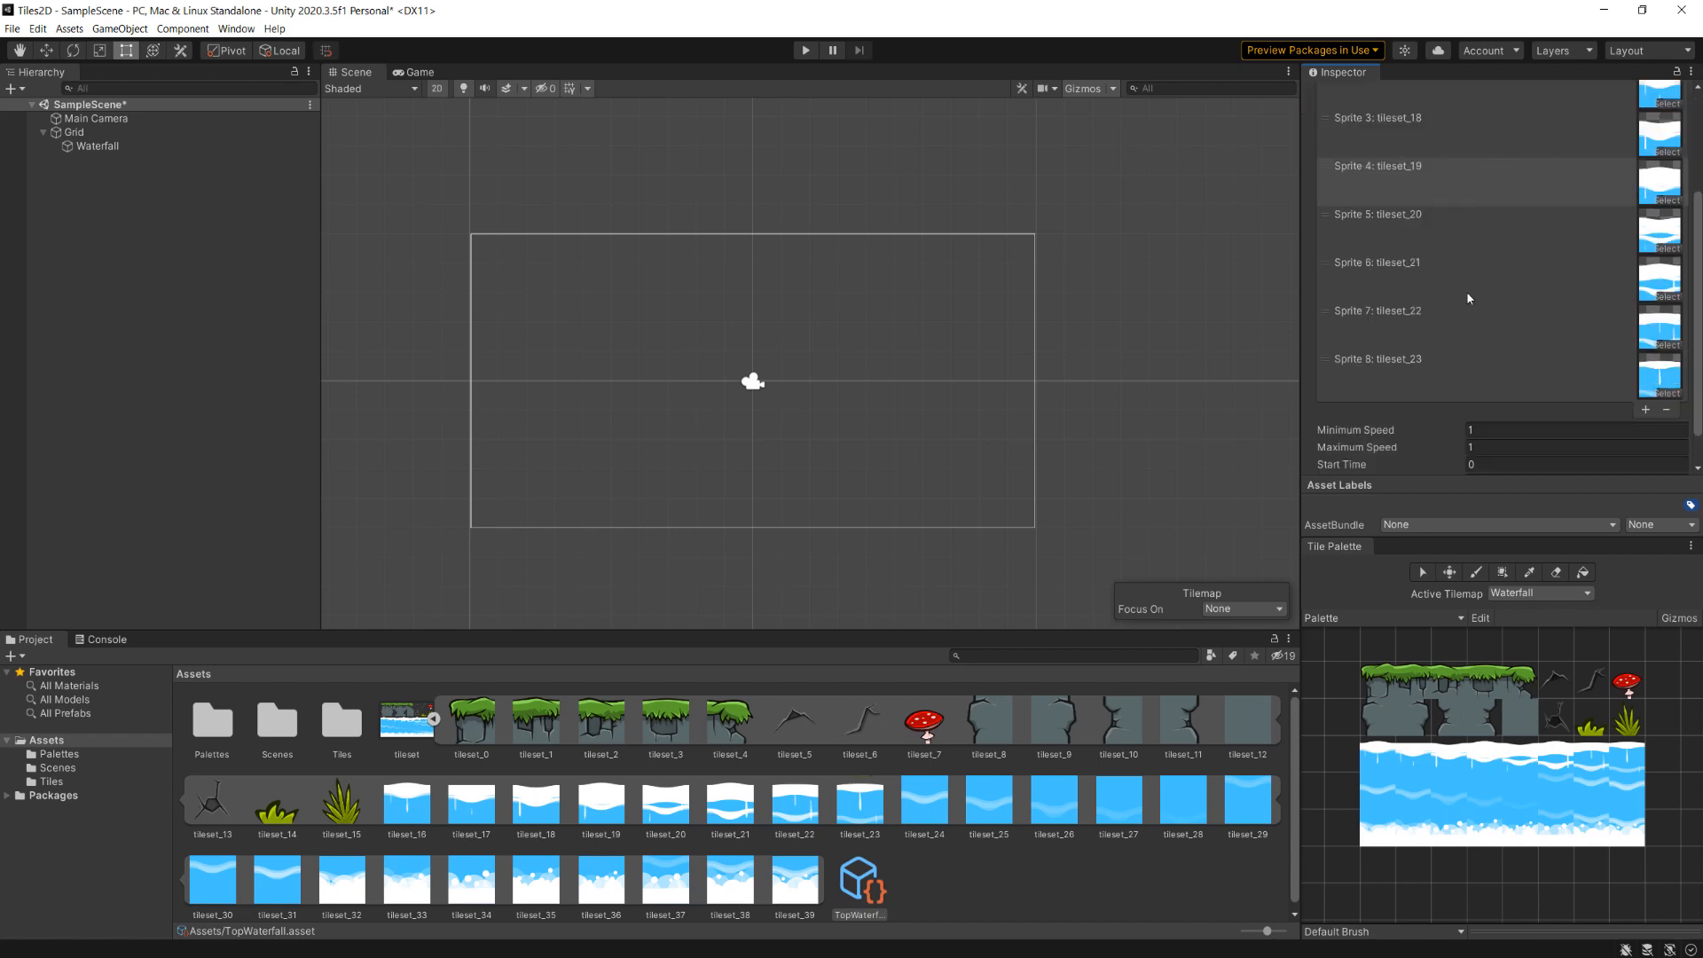
scroll(1485, 325, "up", 4)
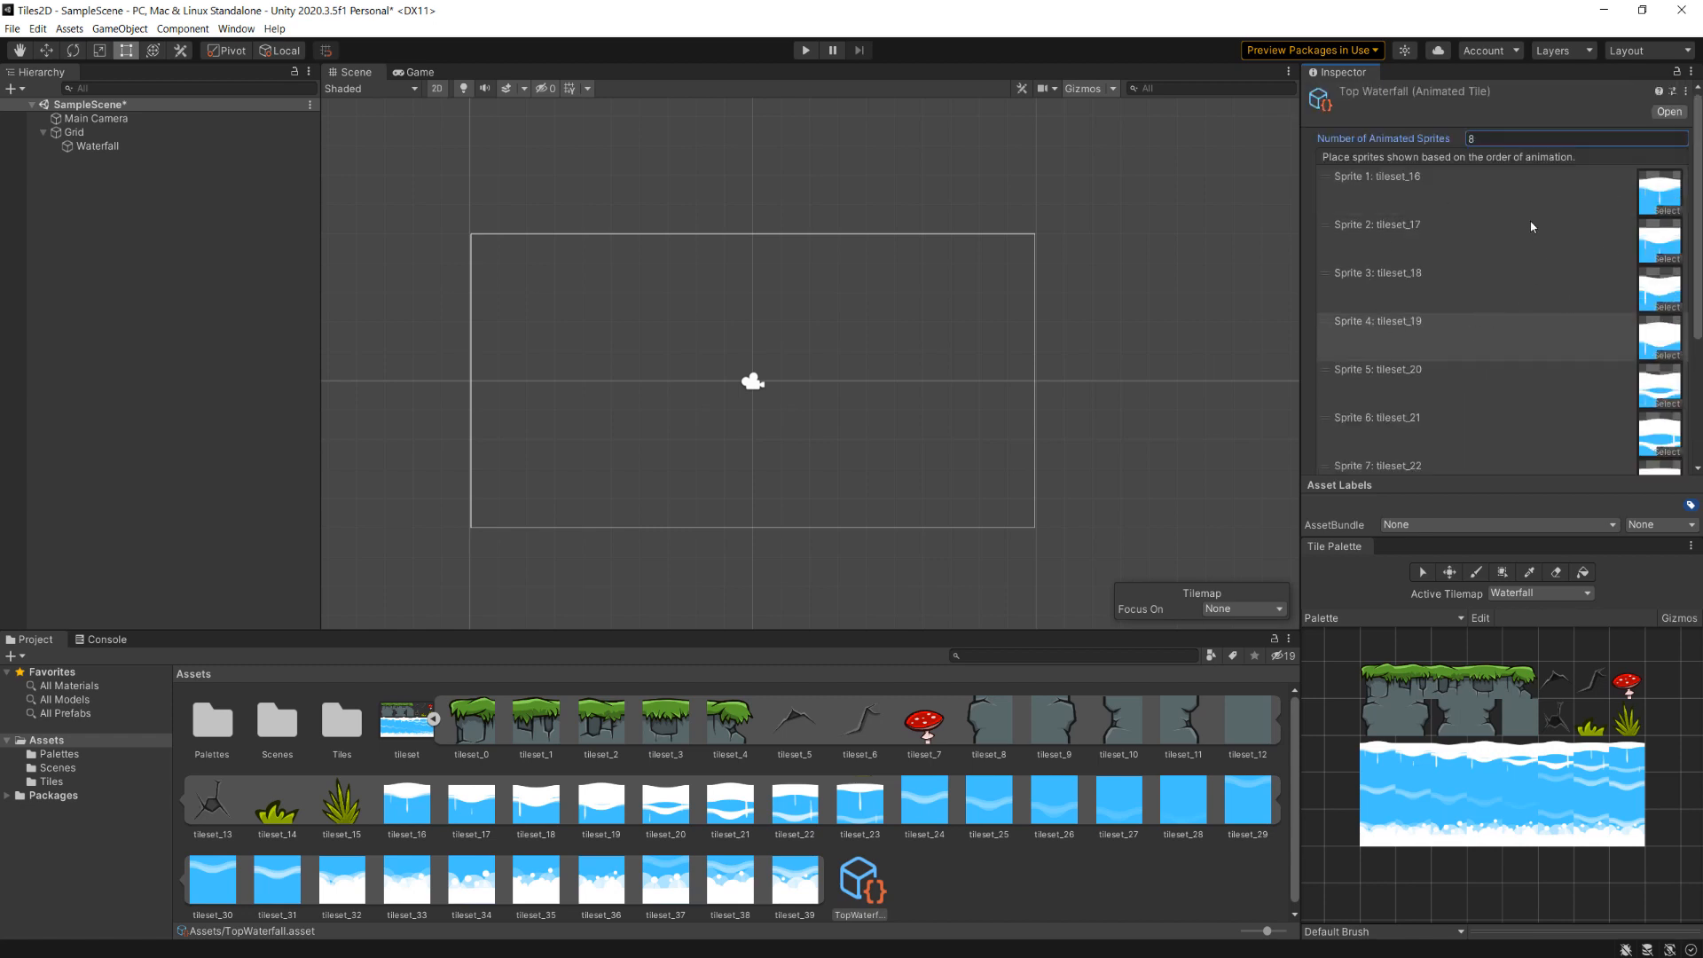
Set both the minimum and maximum speed of the TopWaterfall animation to 10.
scroll(1466, 183, "down", 5)
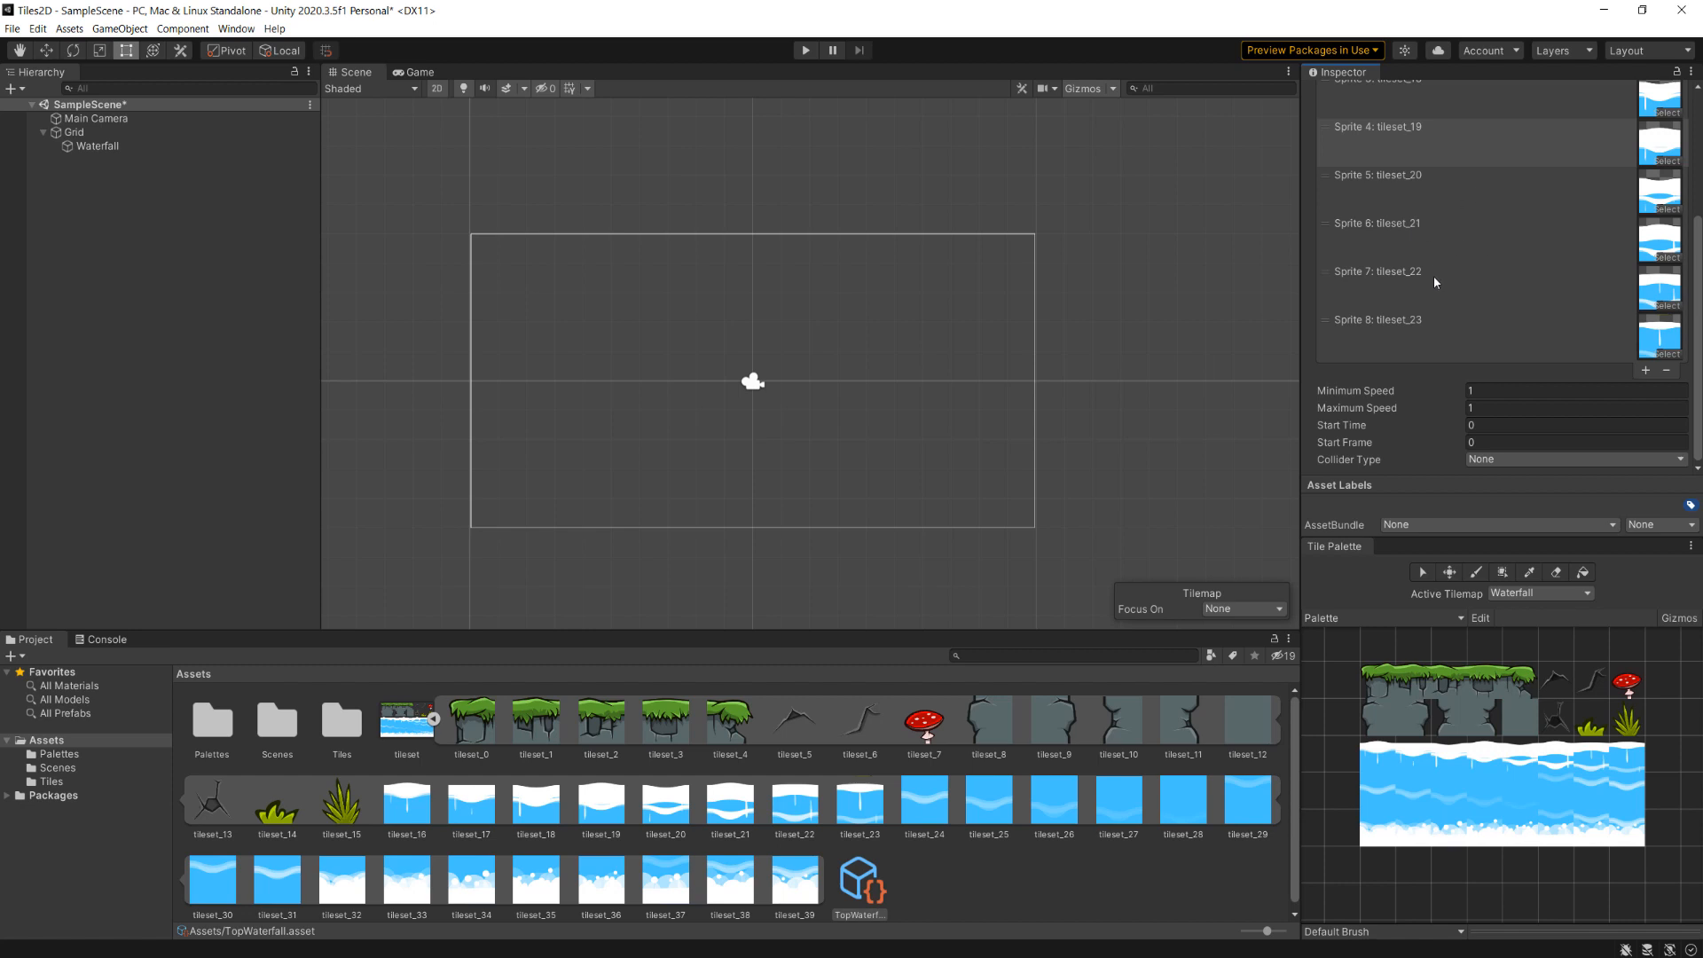
left_click_drag(1408, 537, 1414, 590)
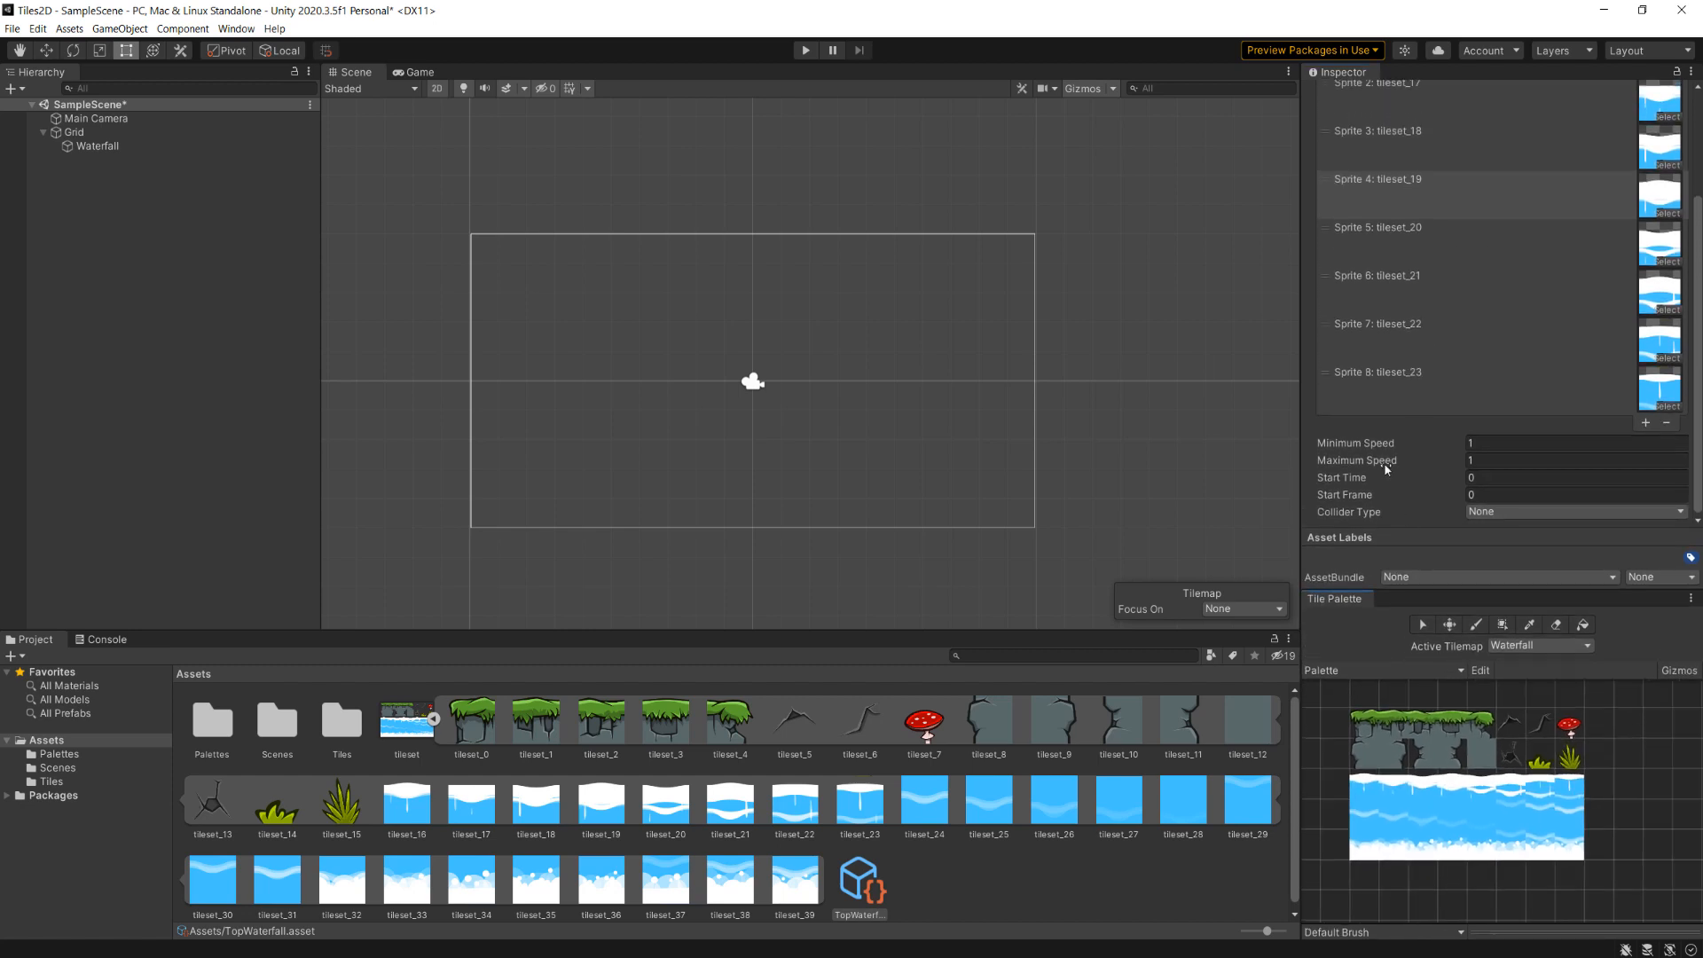
left_click(1373, 460)
left_click(1490, 442)
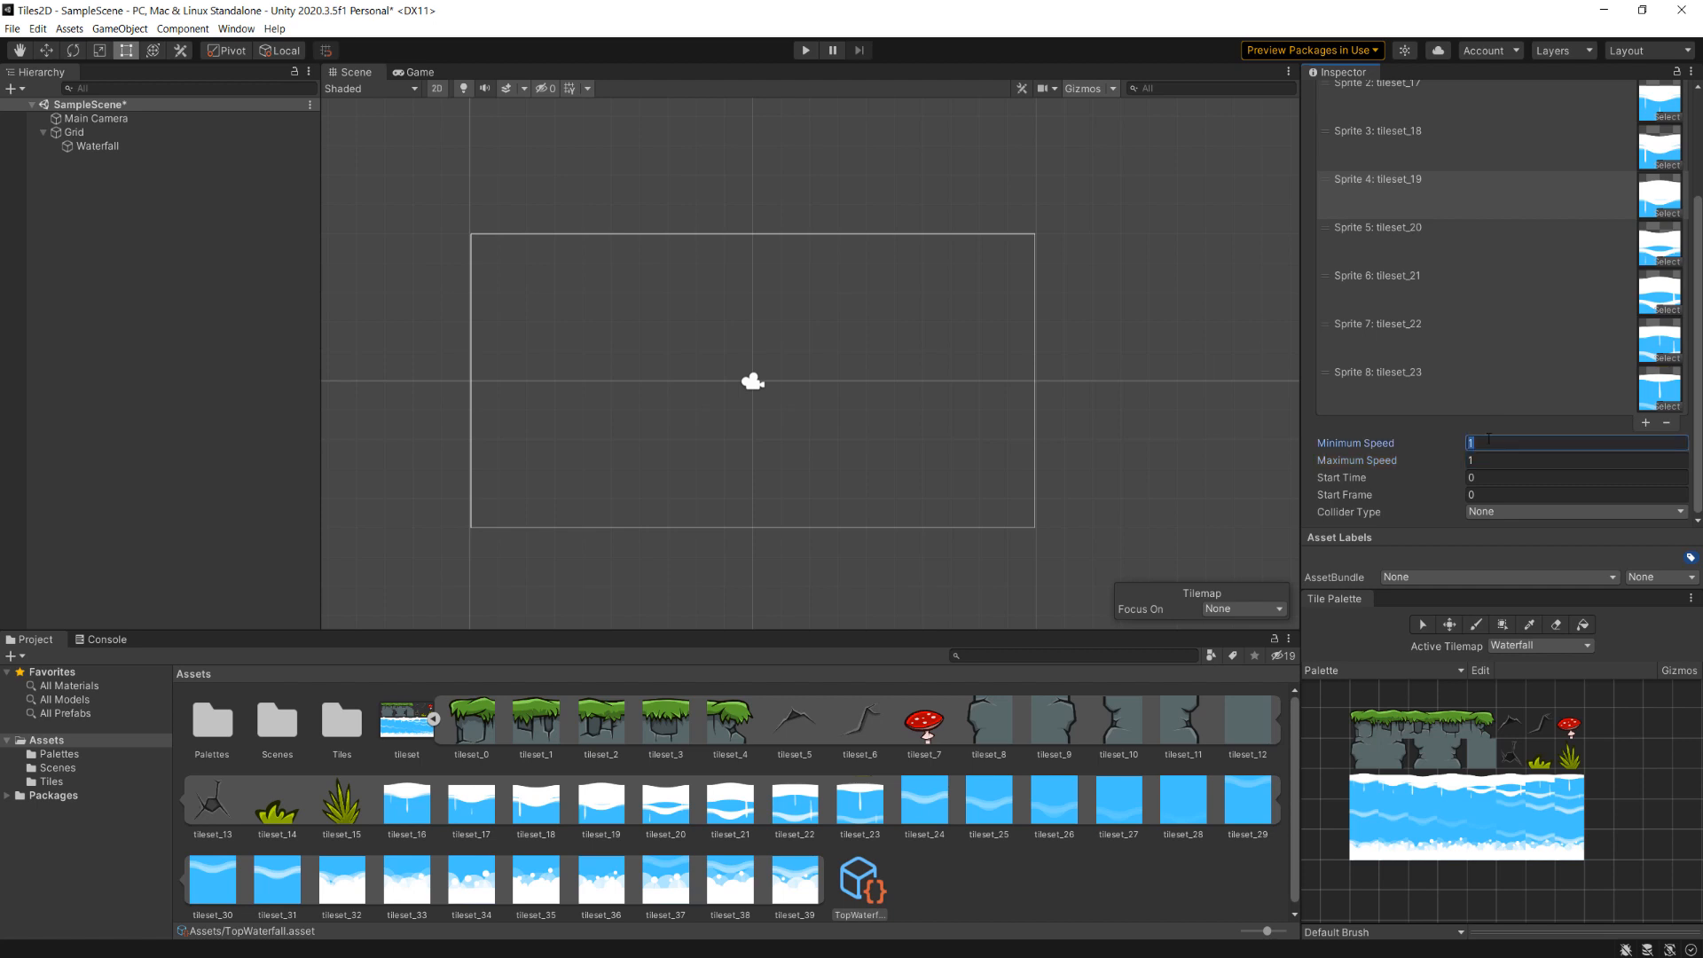
type("10")
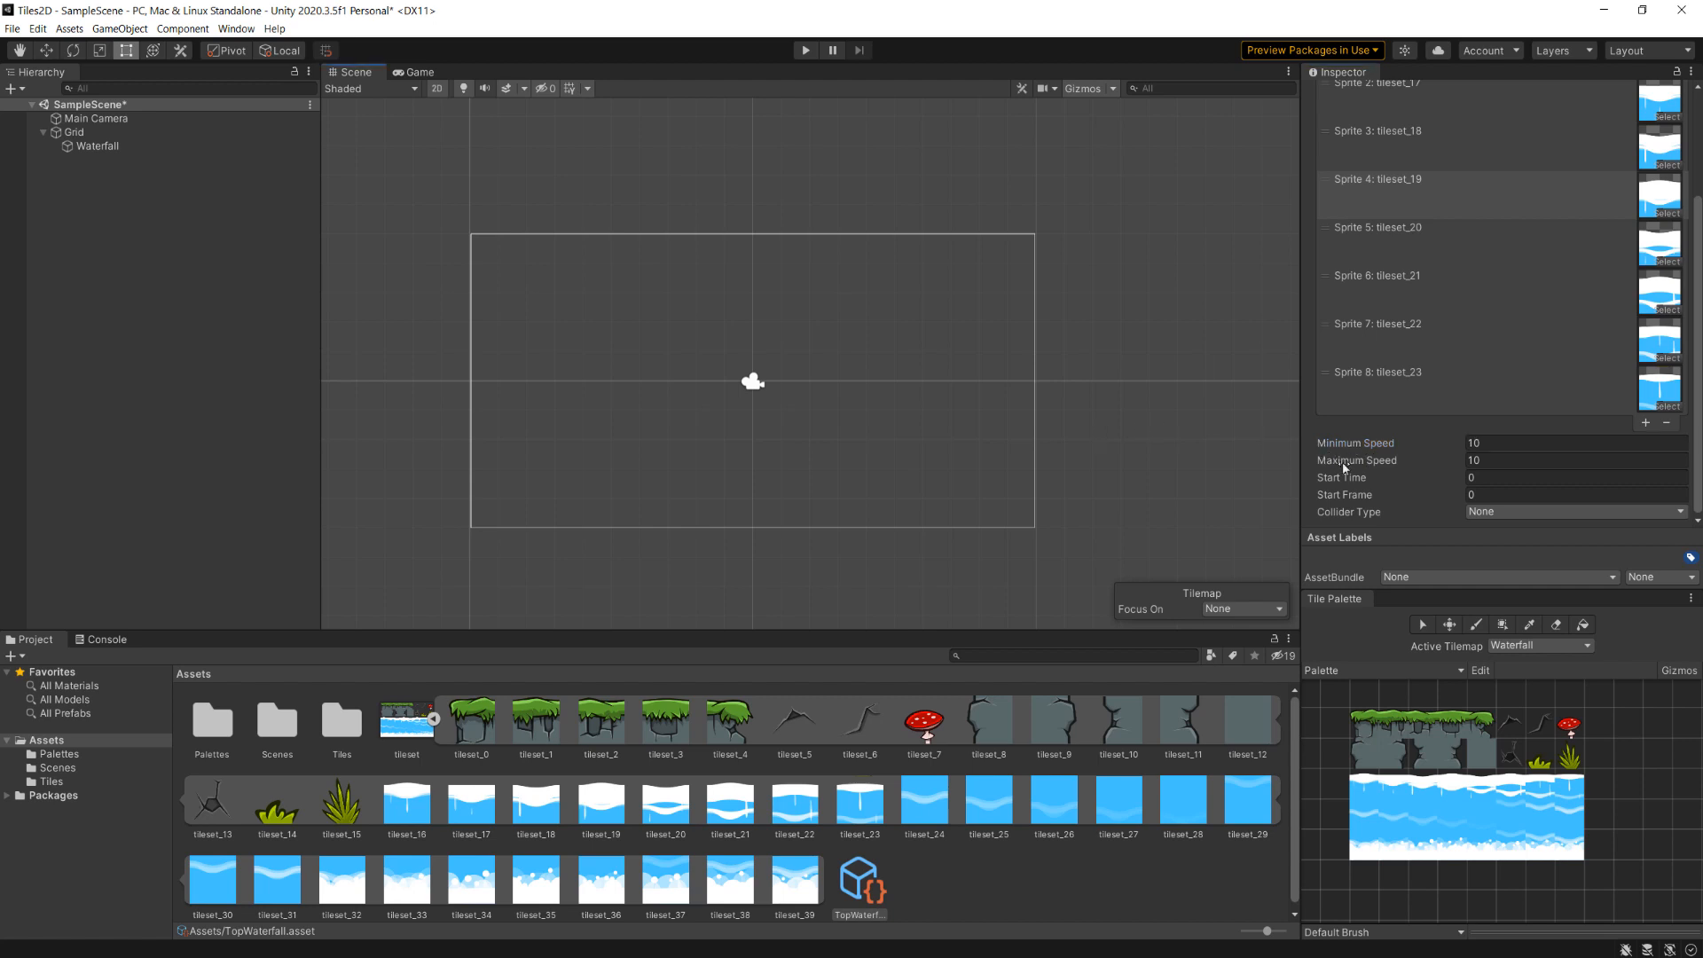
left_click(1346, 497)
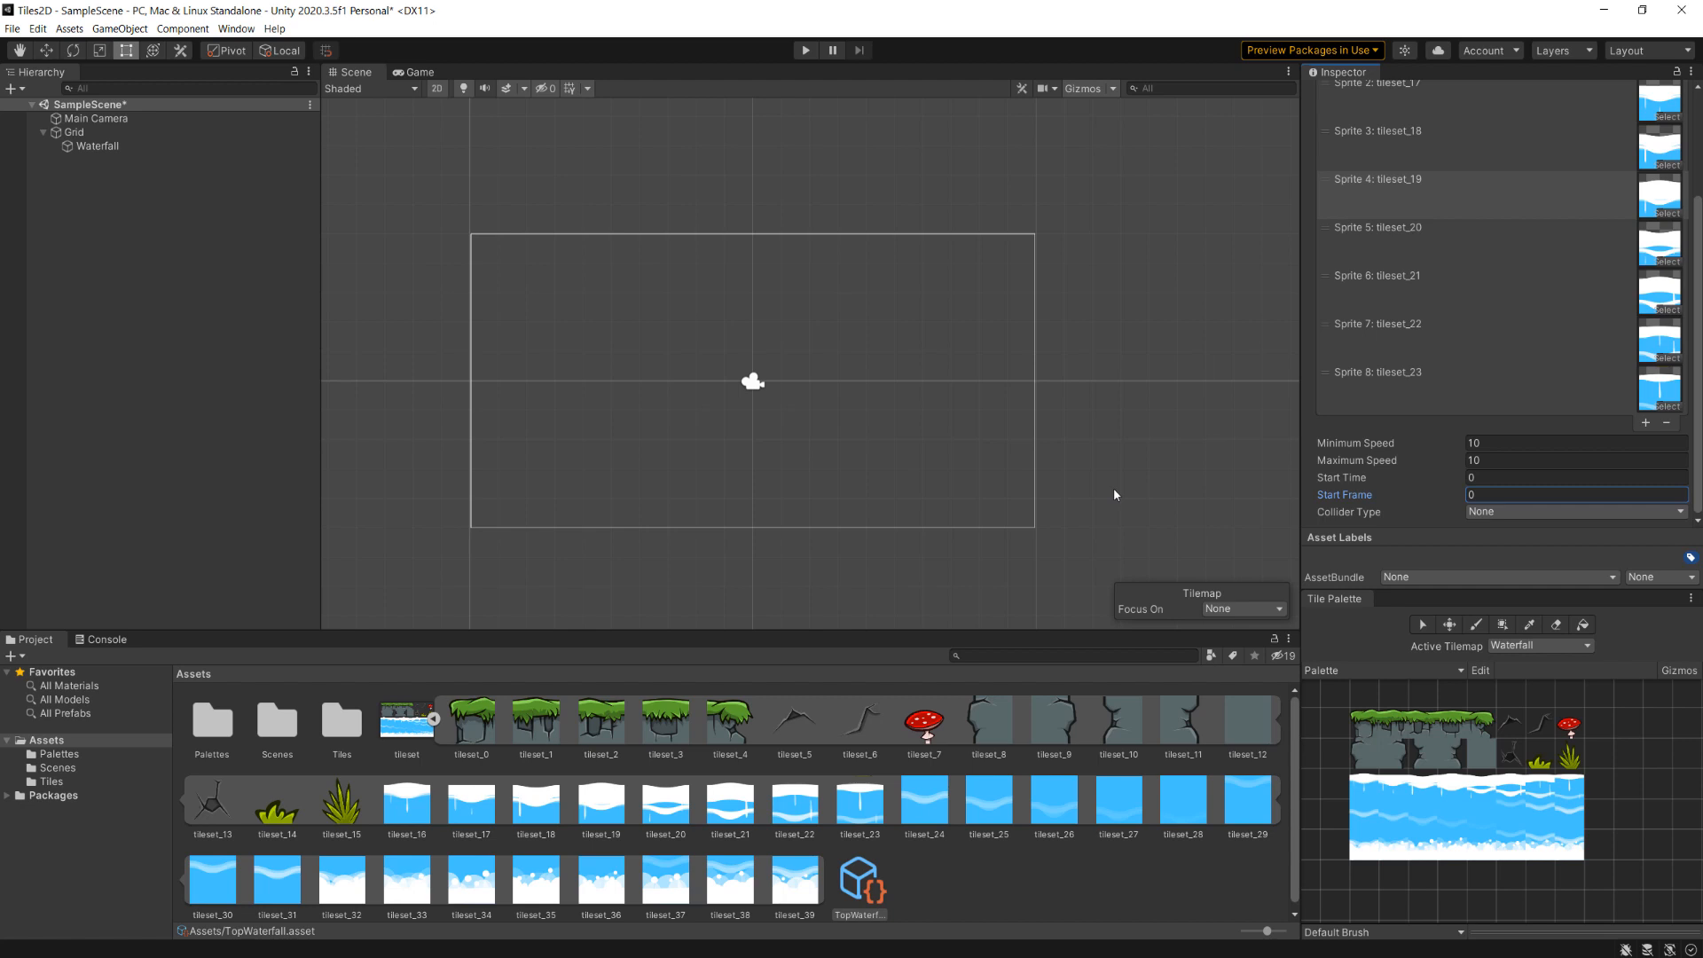
Place the TopWaterfall animated tile in the empty palette area beside the water tiles and pick it for painting.
scroll(1579, 459, "up", 3)
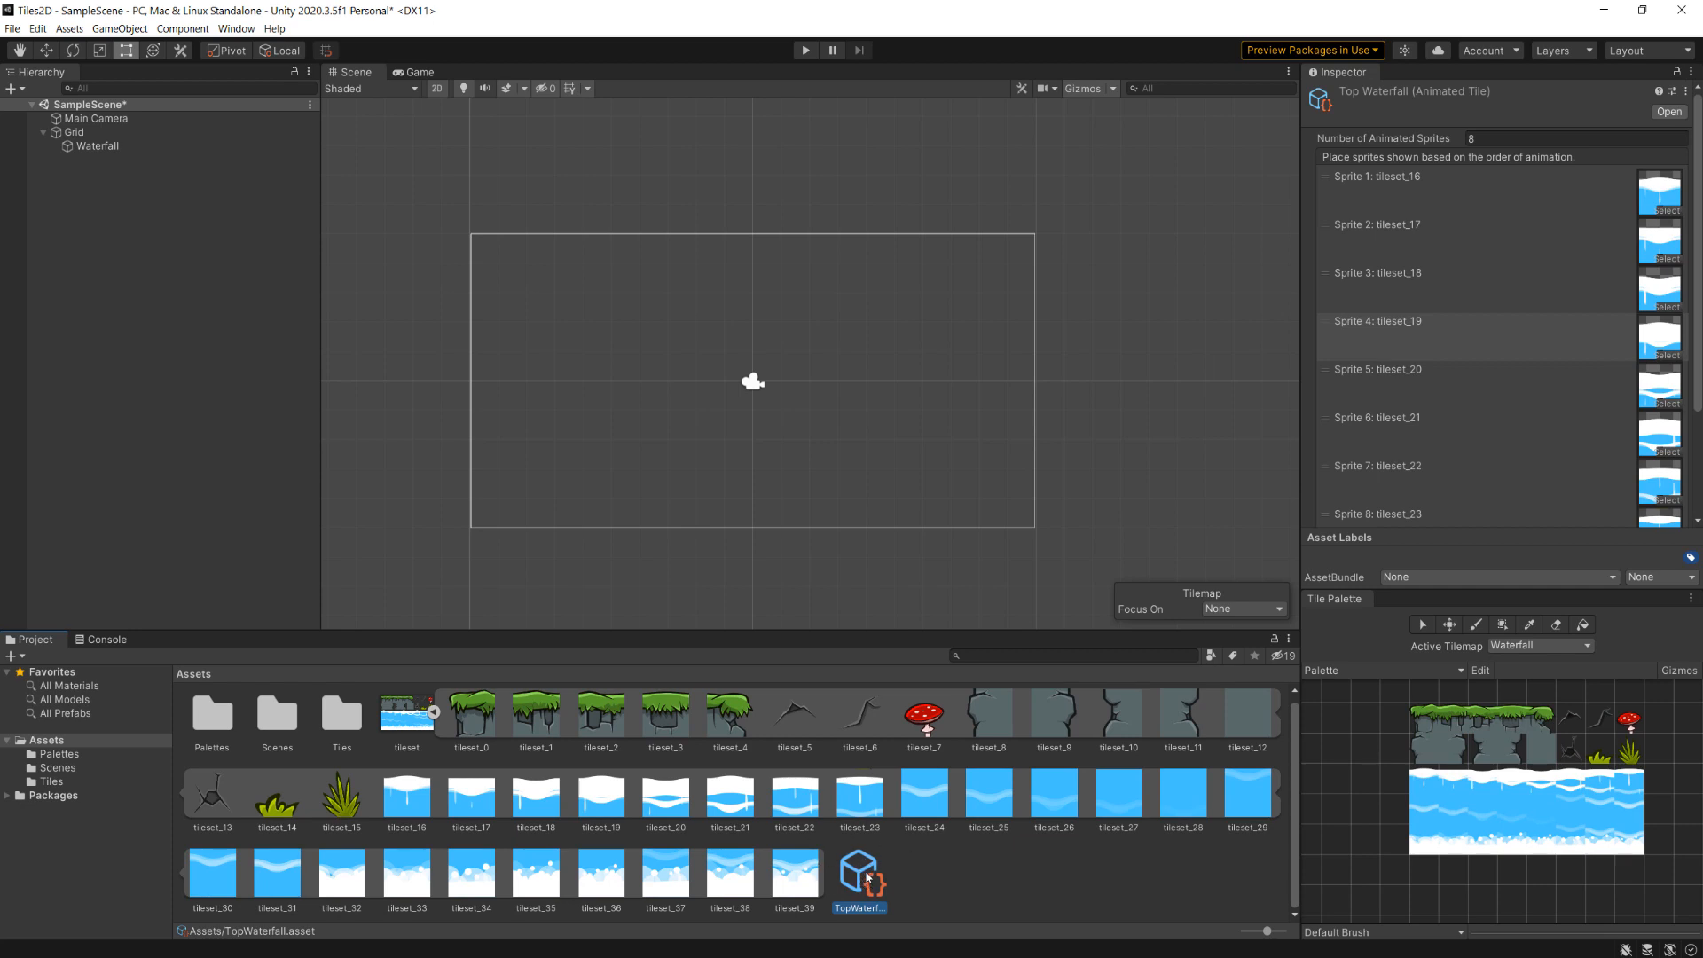
left_click_drag(857, 884, 1371, 783)
left_click(1364, 785)
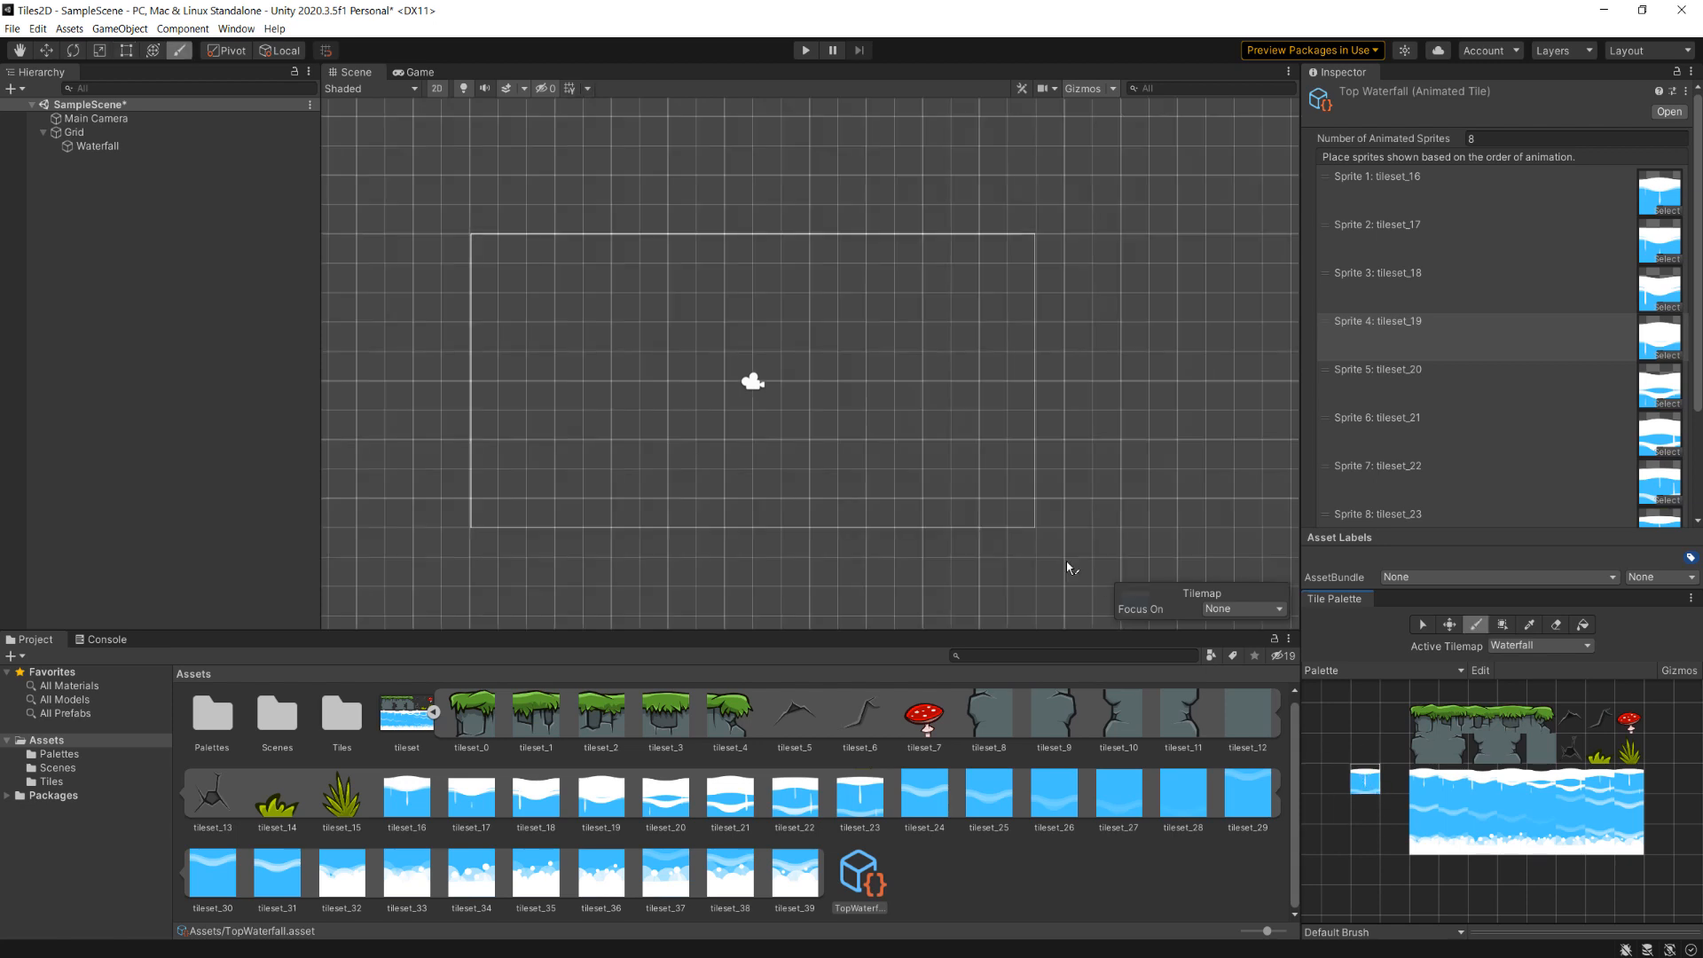
Paint a horizontal row of eight TopWaterfall tiles at the scene's center, then preview the animation in Play mode and stop it.
left_click_drag(654, 369, 857, 371)
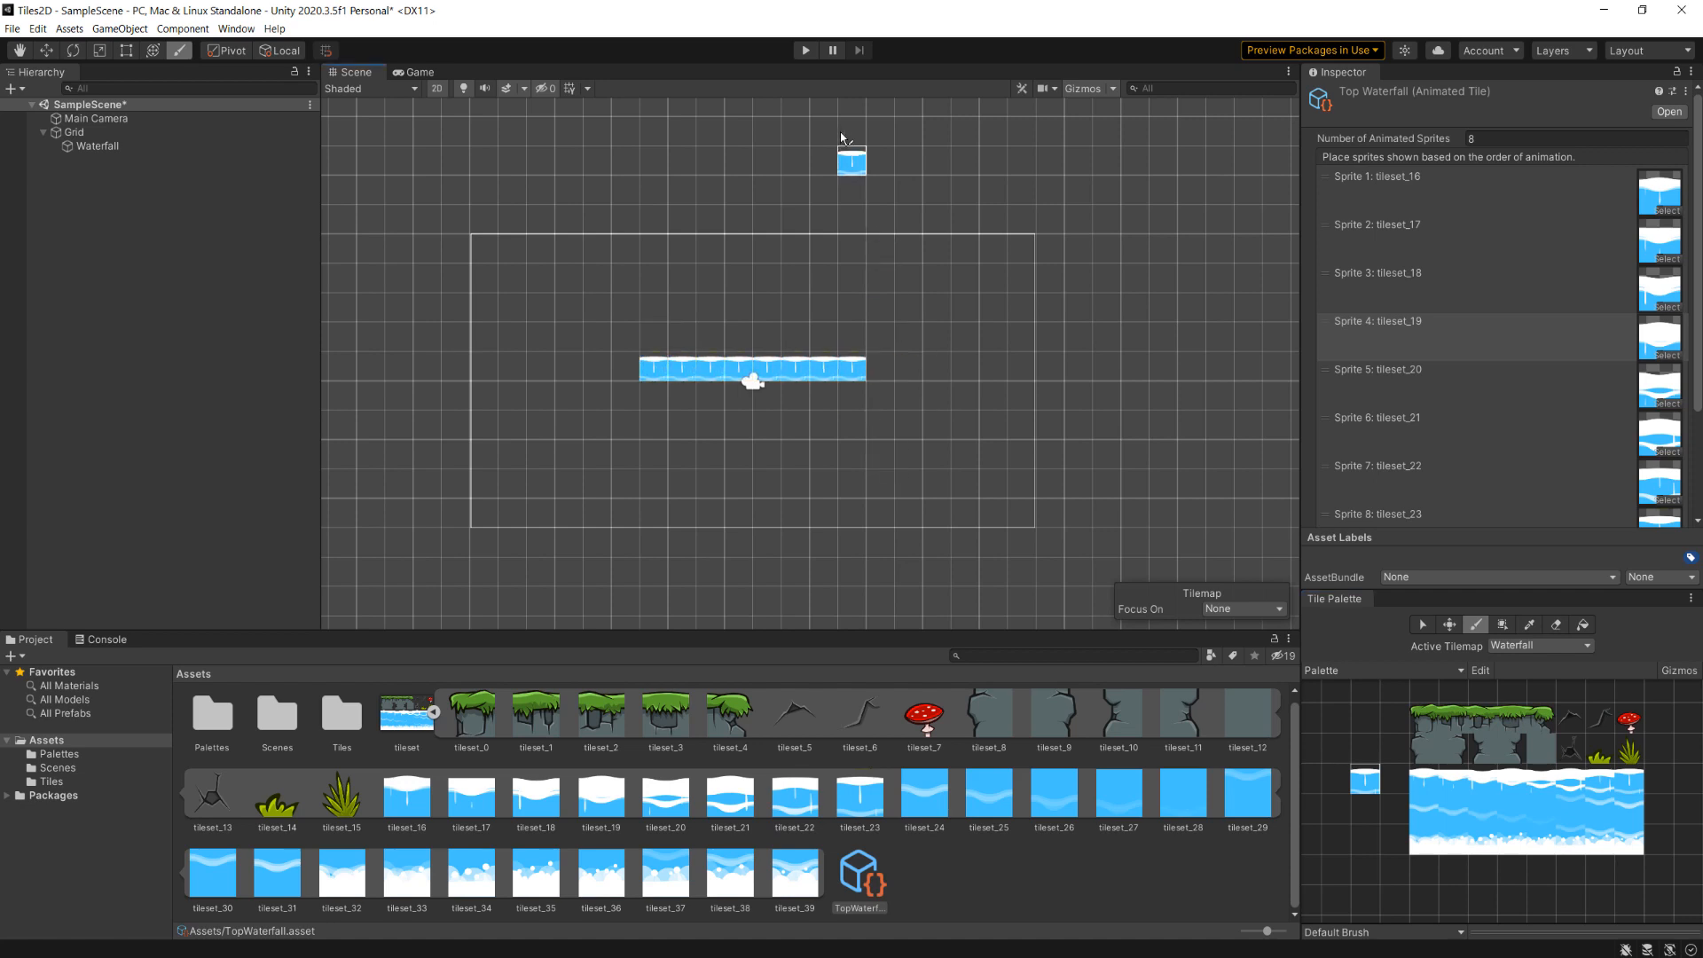
left_click(805, 50)
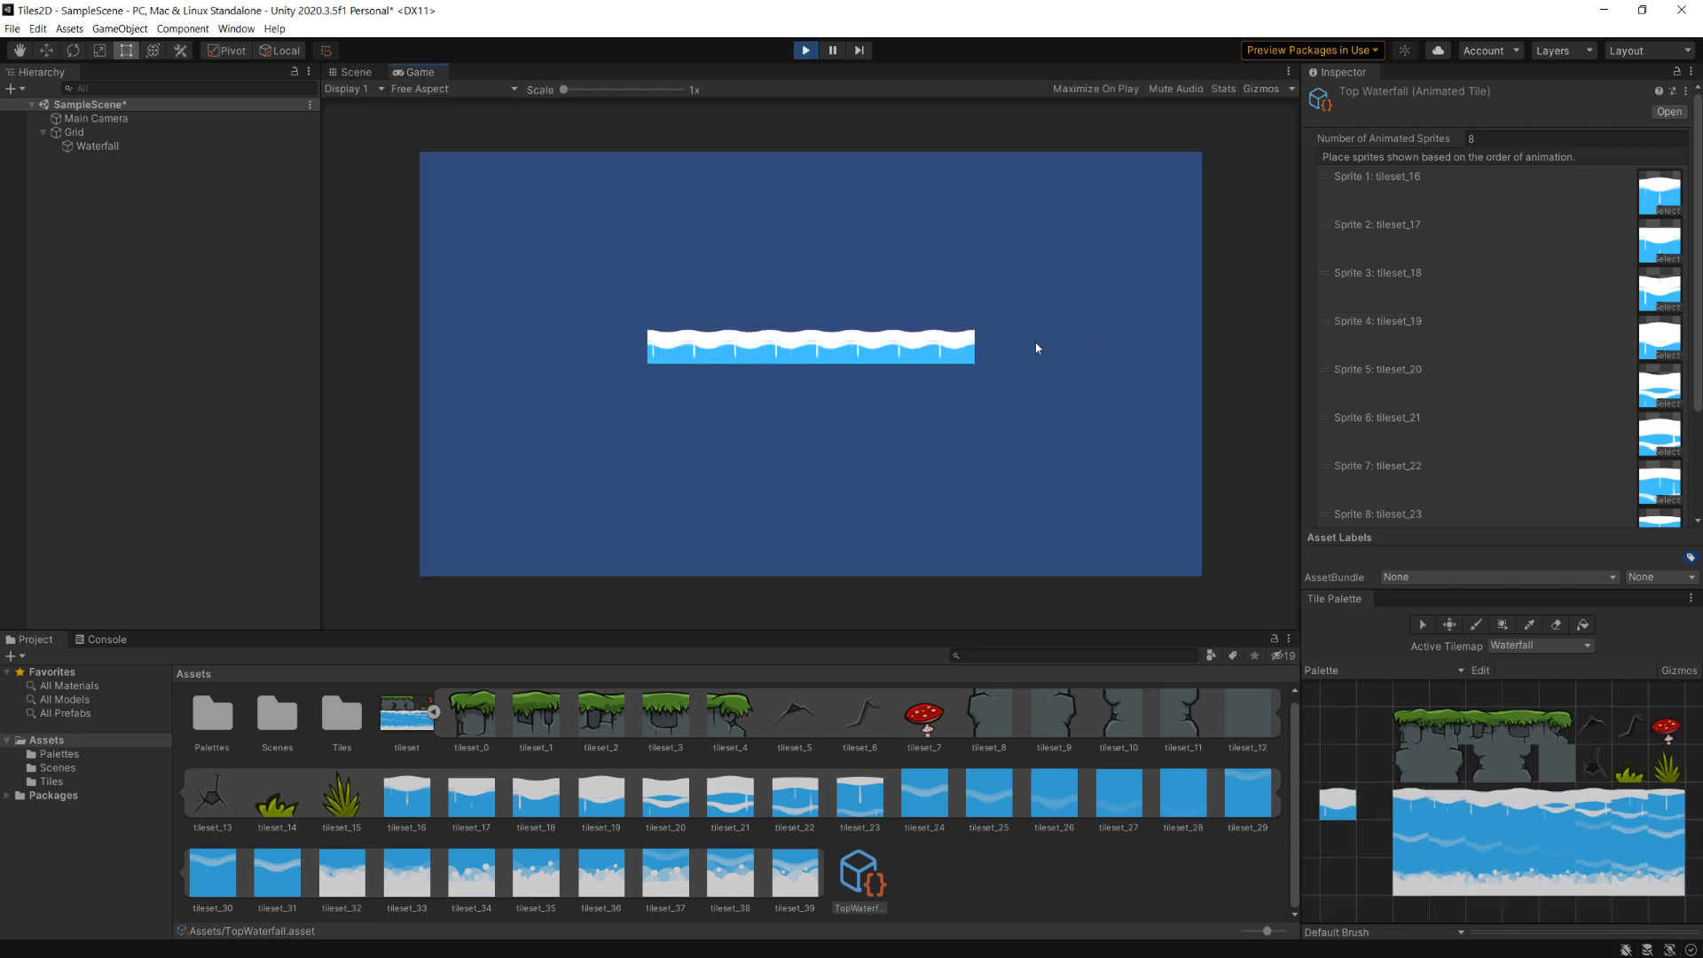
left_click(806, 50)
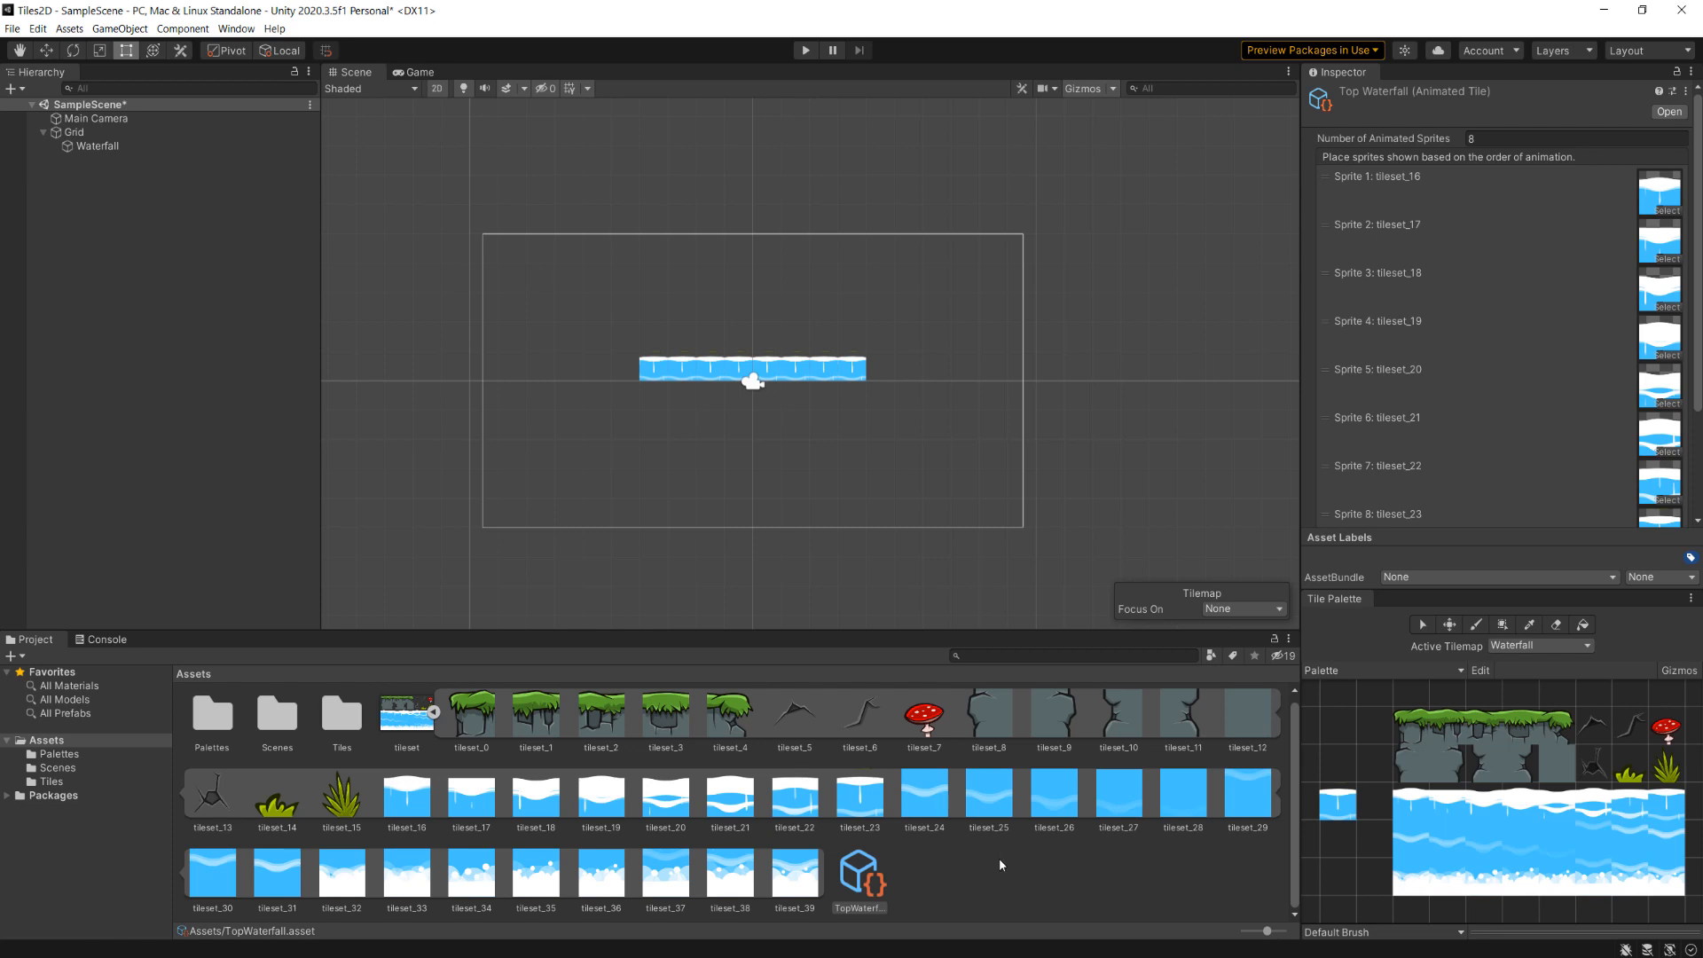
Create a new Animated Tile asset in the Assets folder and name it MiddleWaterfall.
left_click(849, 882)
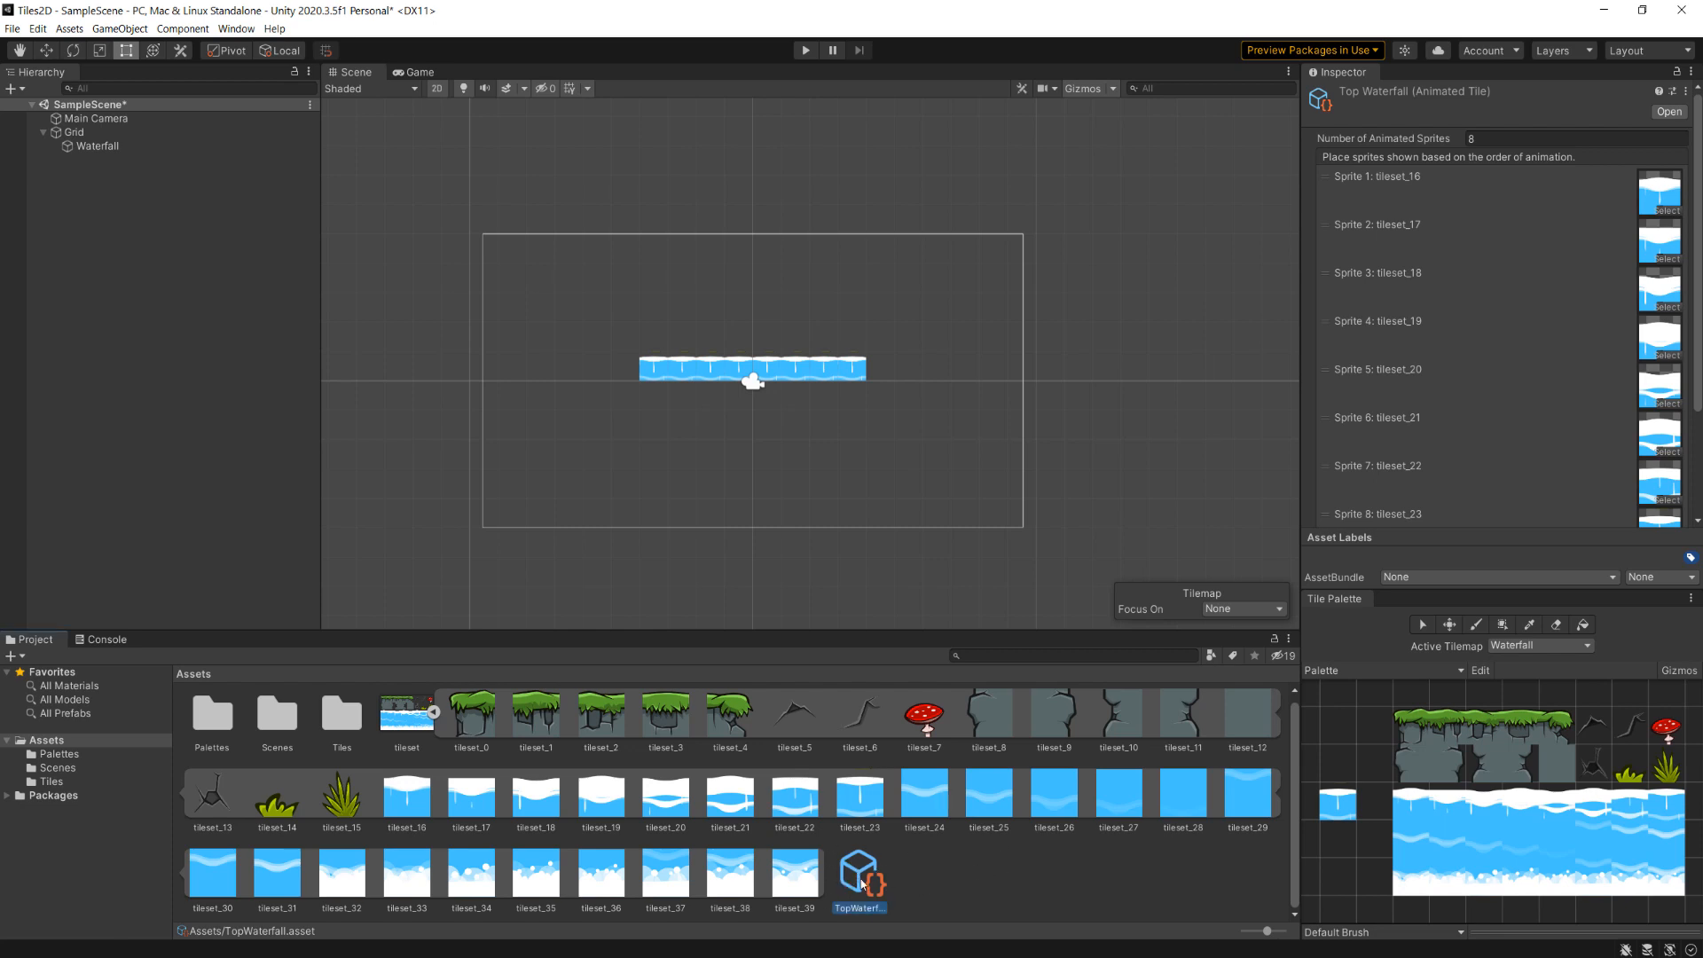
left_click(959, 884)
right_click(932, 881)
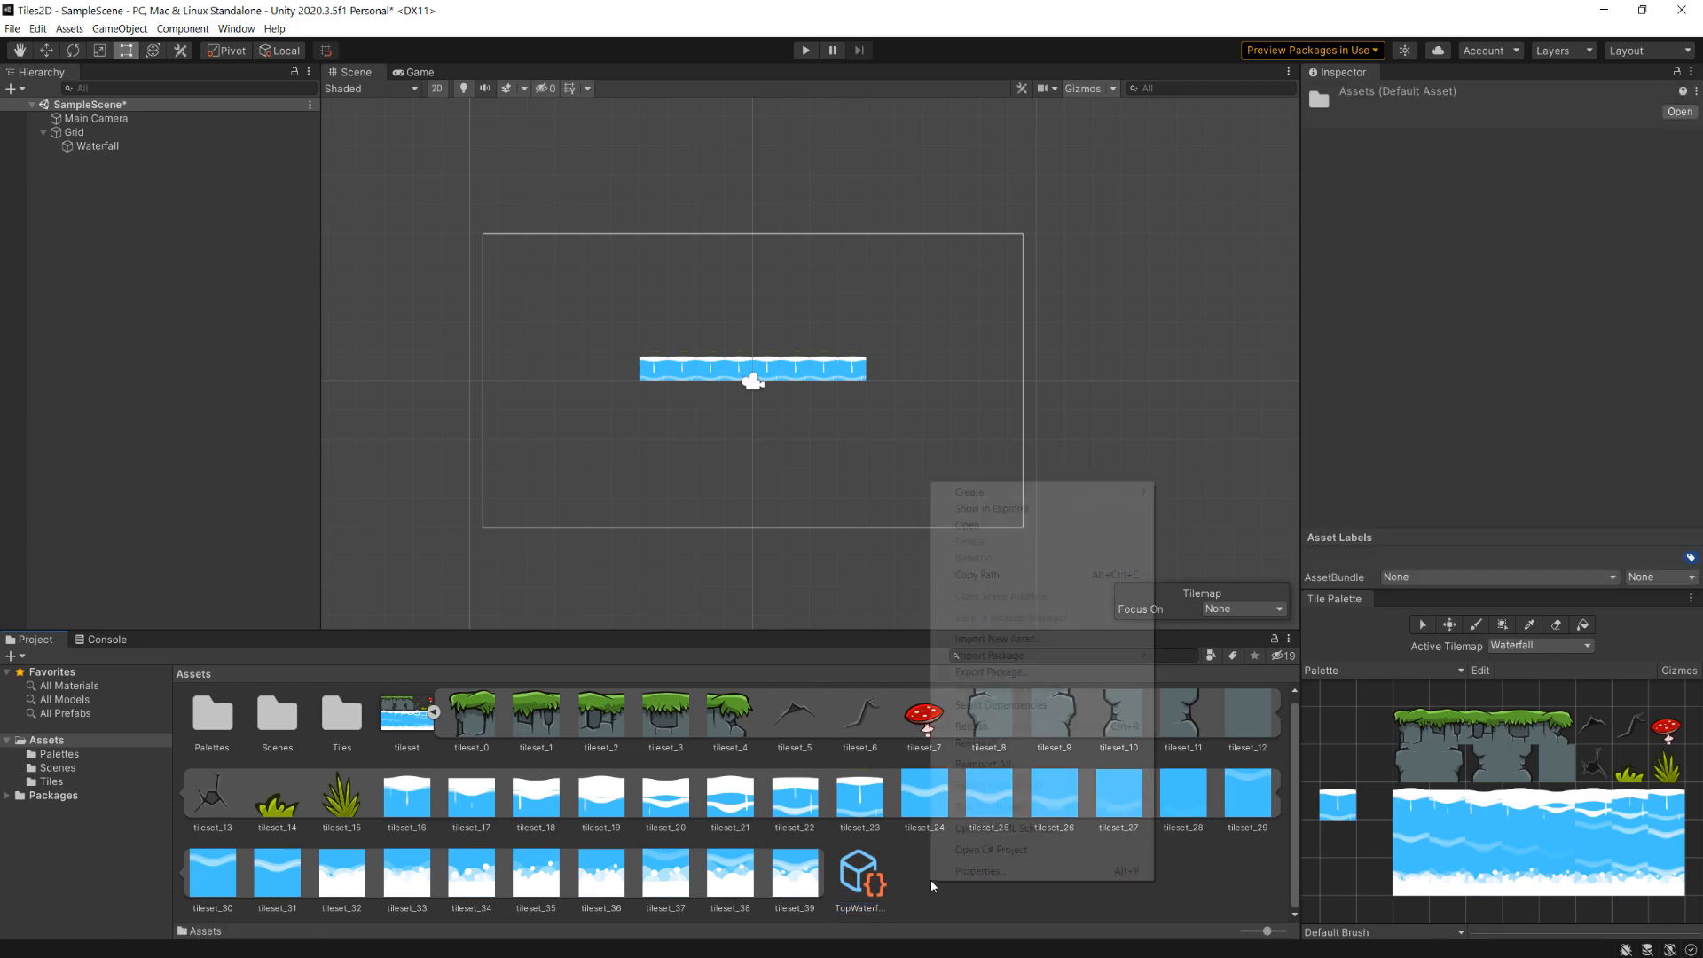
mouse_move(1017, 491)
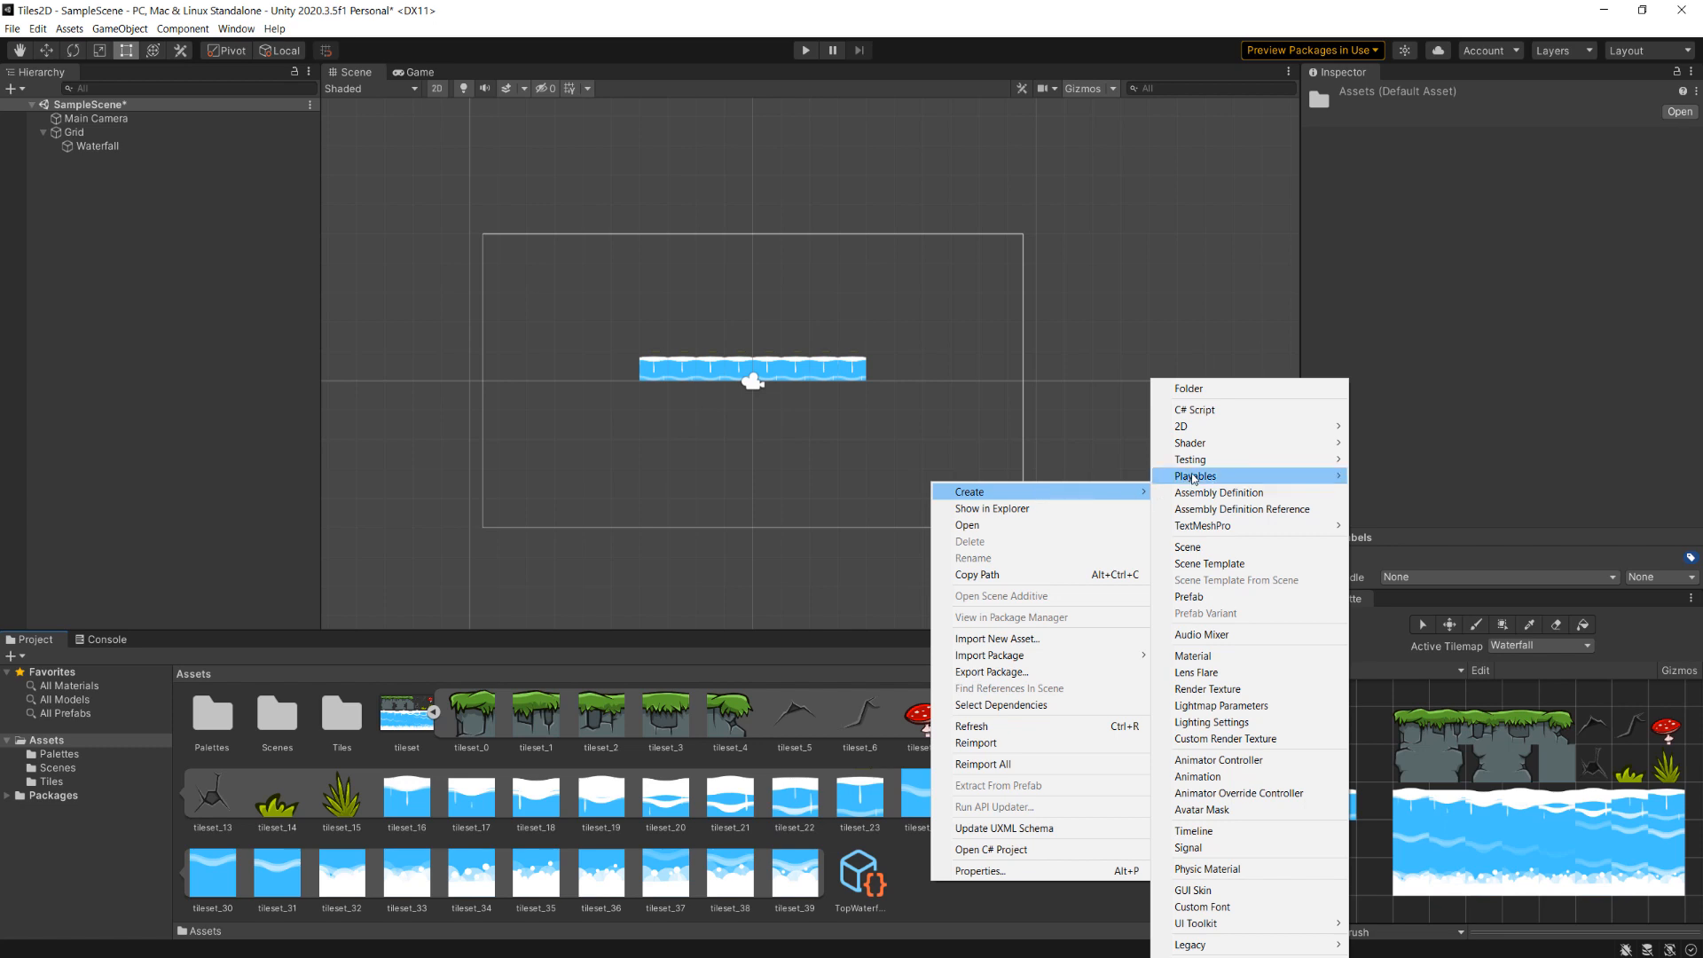
mouse_move(1218, 432)
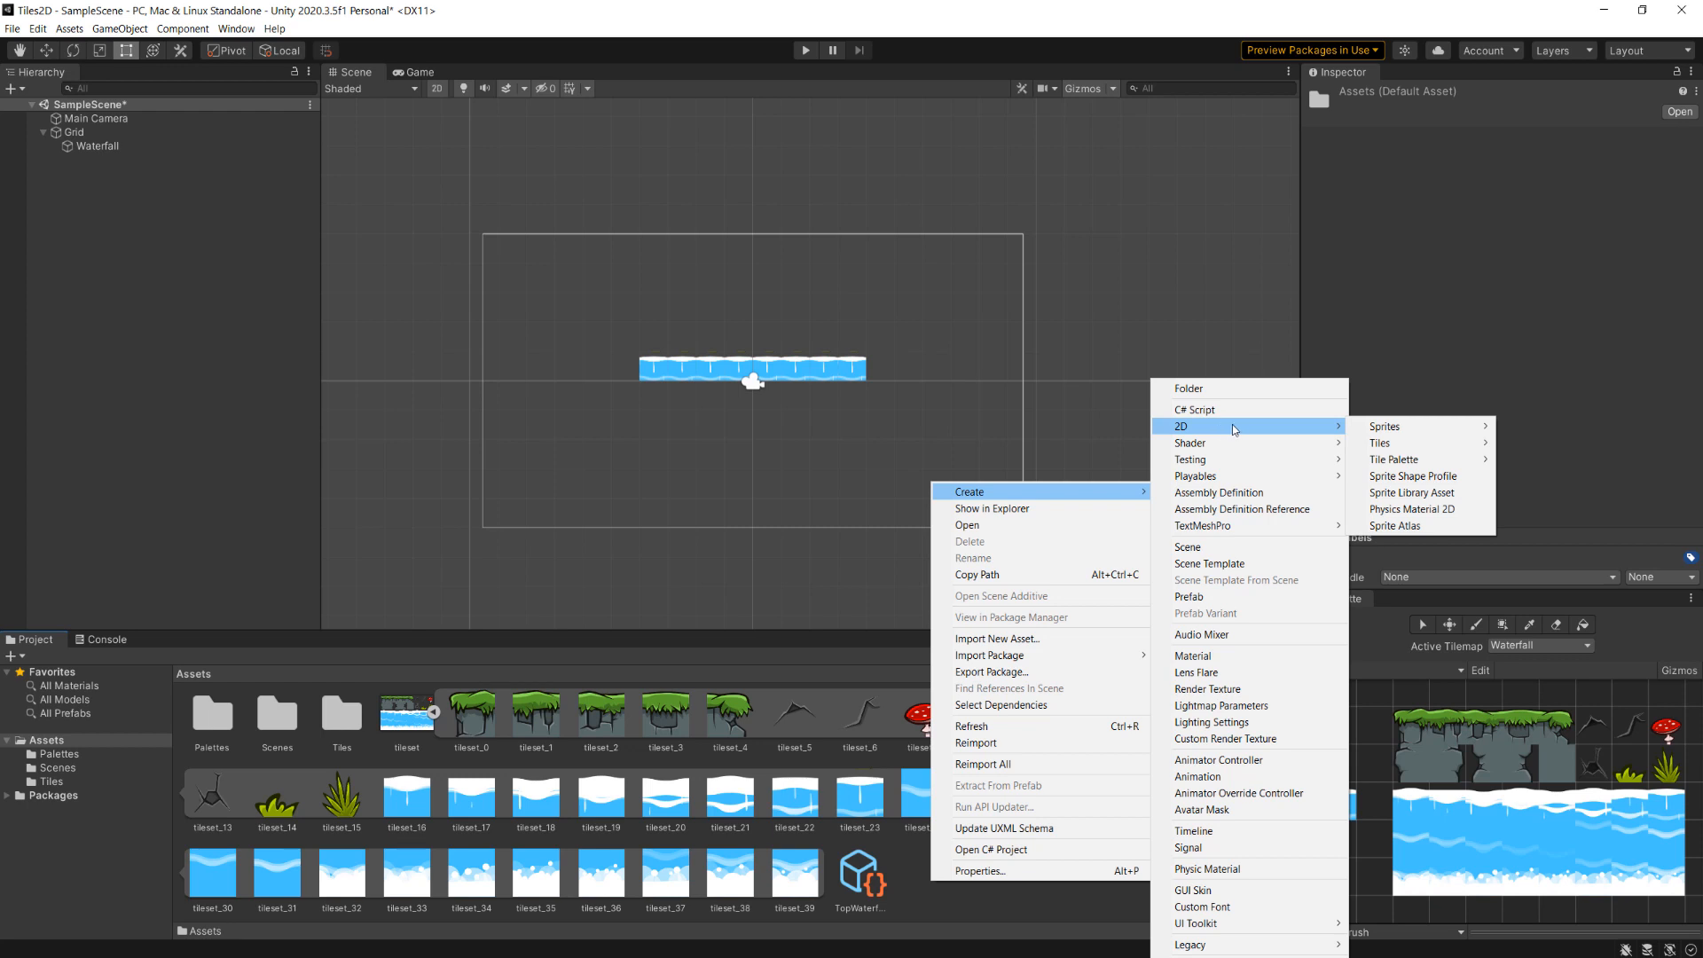
mouse_move(1383, 443)
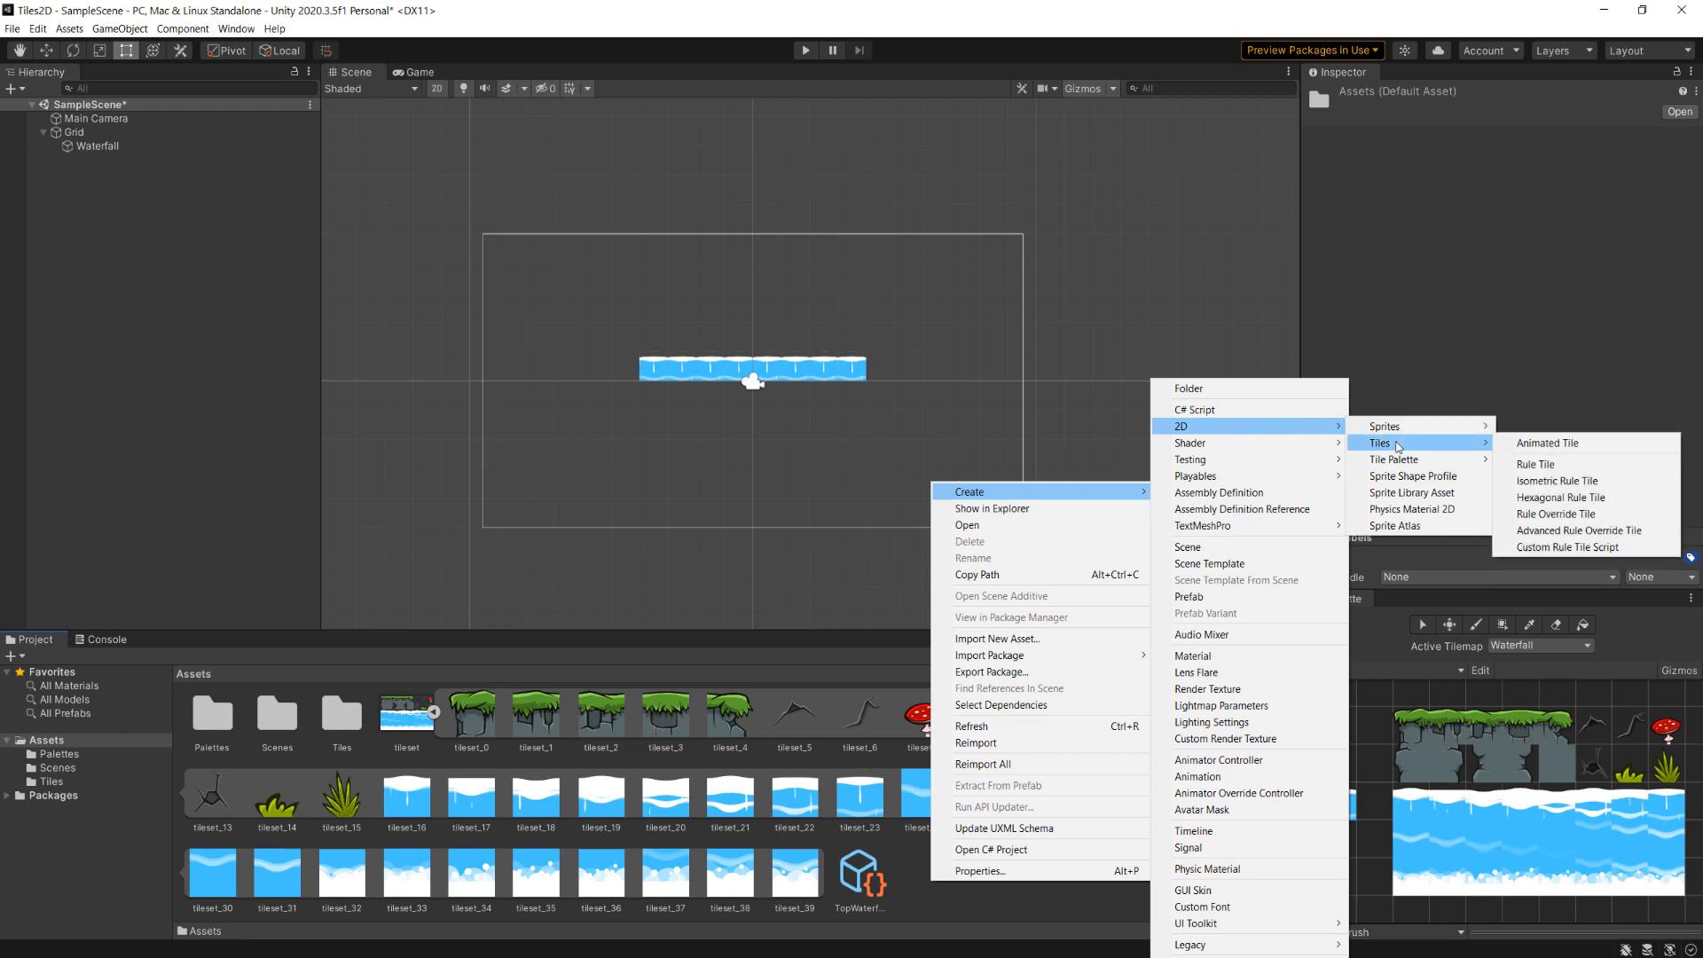
left_click(1517, 444)
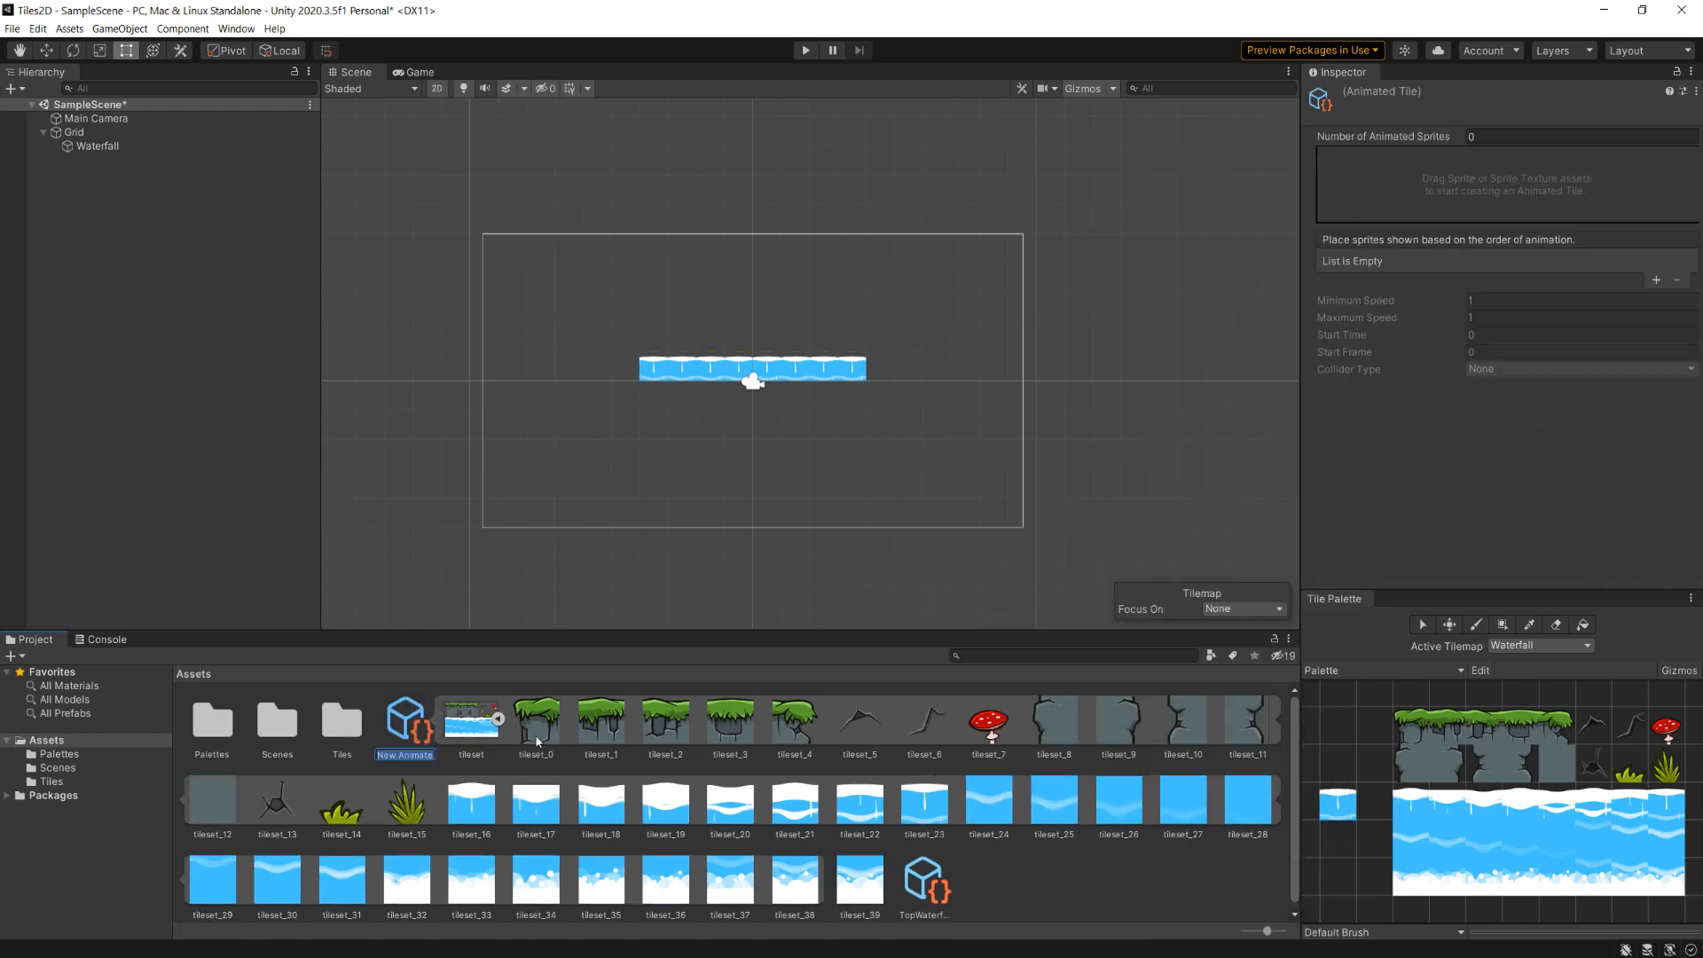
type("Mid")
type("dleWaterfall")
key("Return")
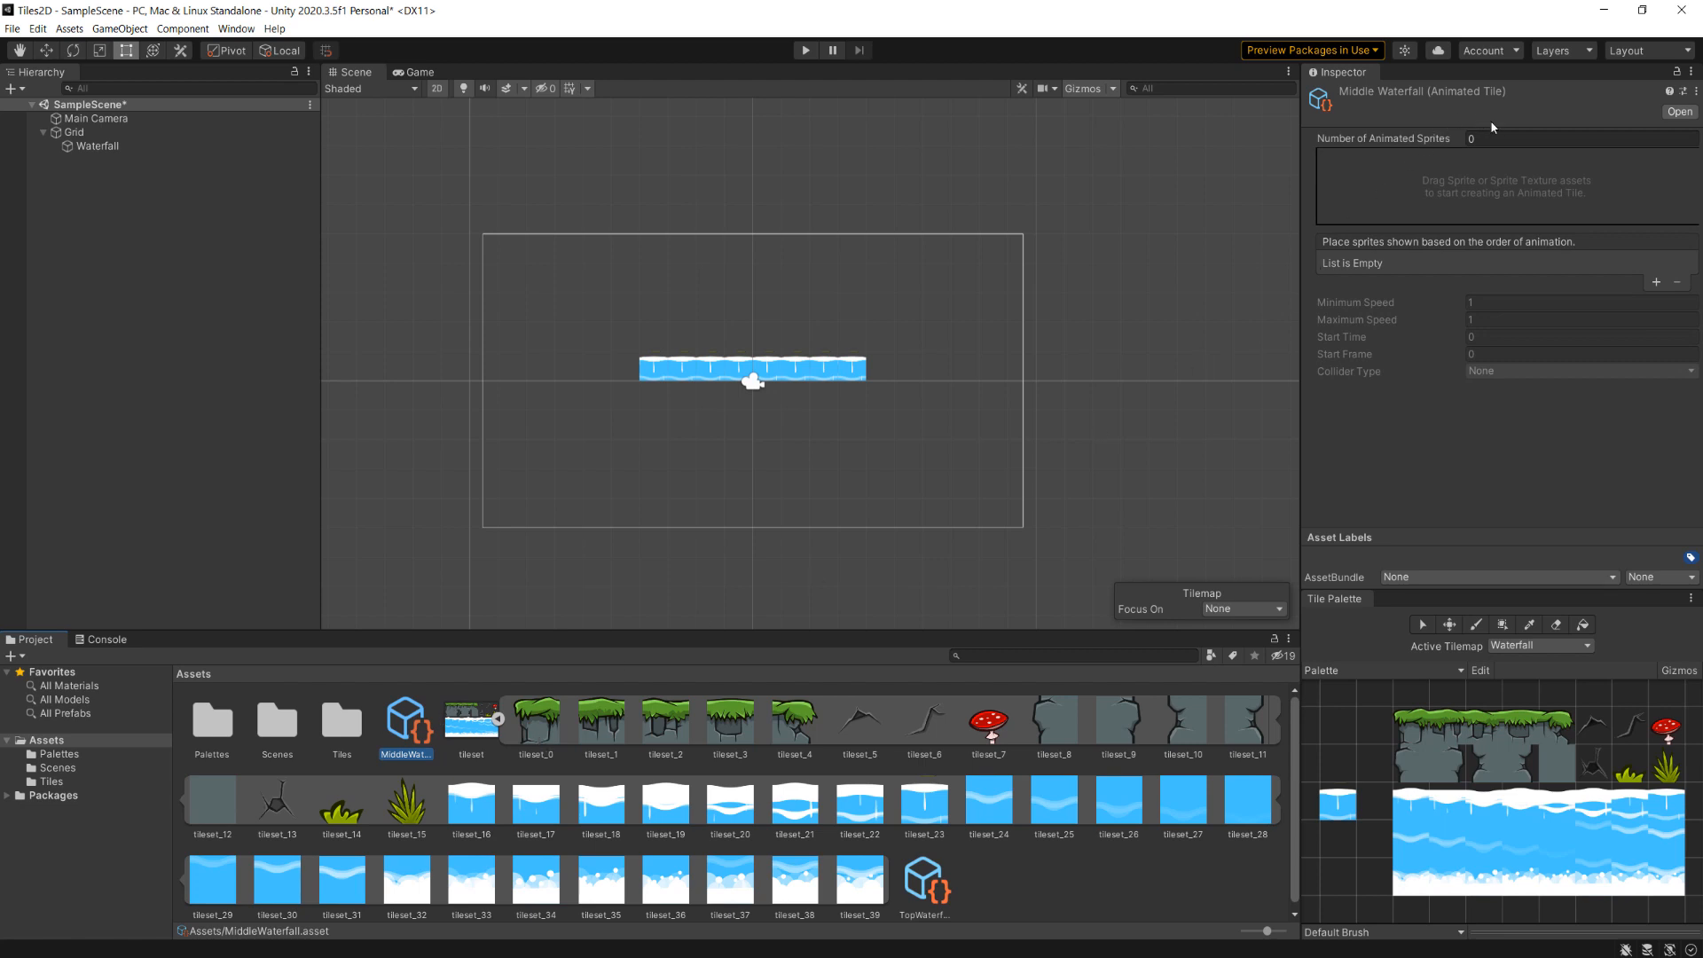
Set the MiddleWaterfall tile to 8 animated sprites and assign tileset_24 through tileset_31, in order, to Sprites 1 to 8.
left_click(1472, 139)
type("8")
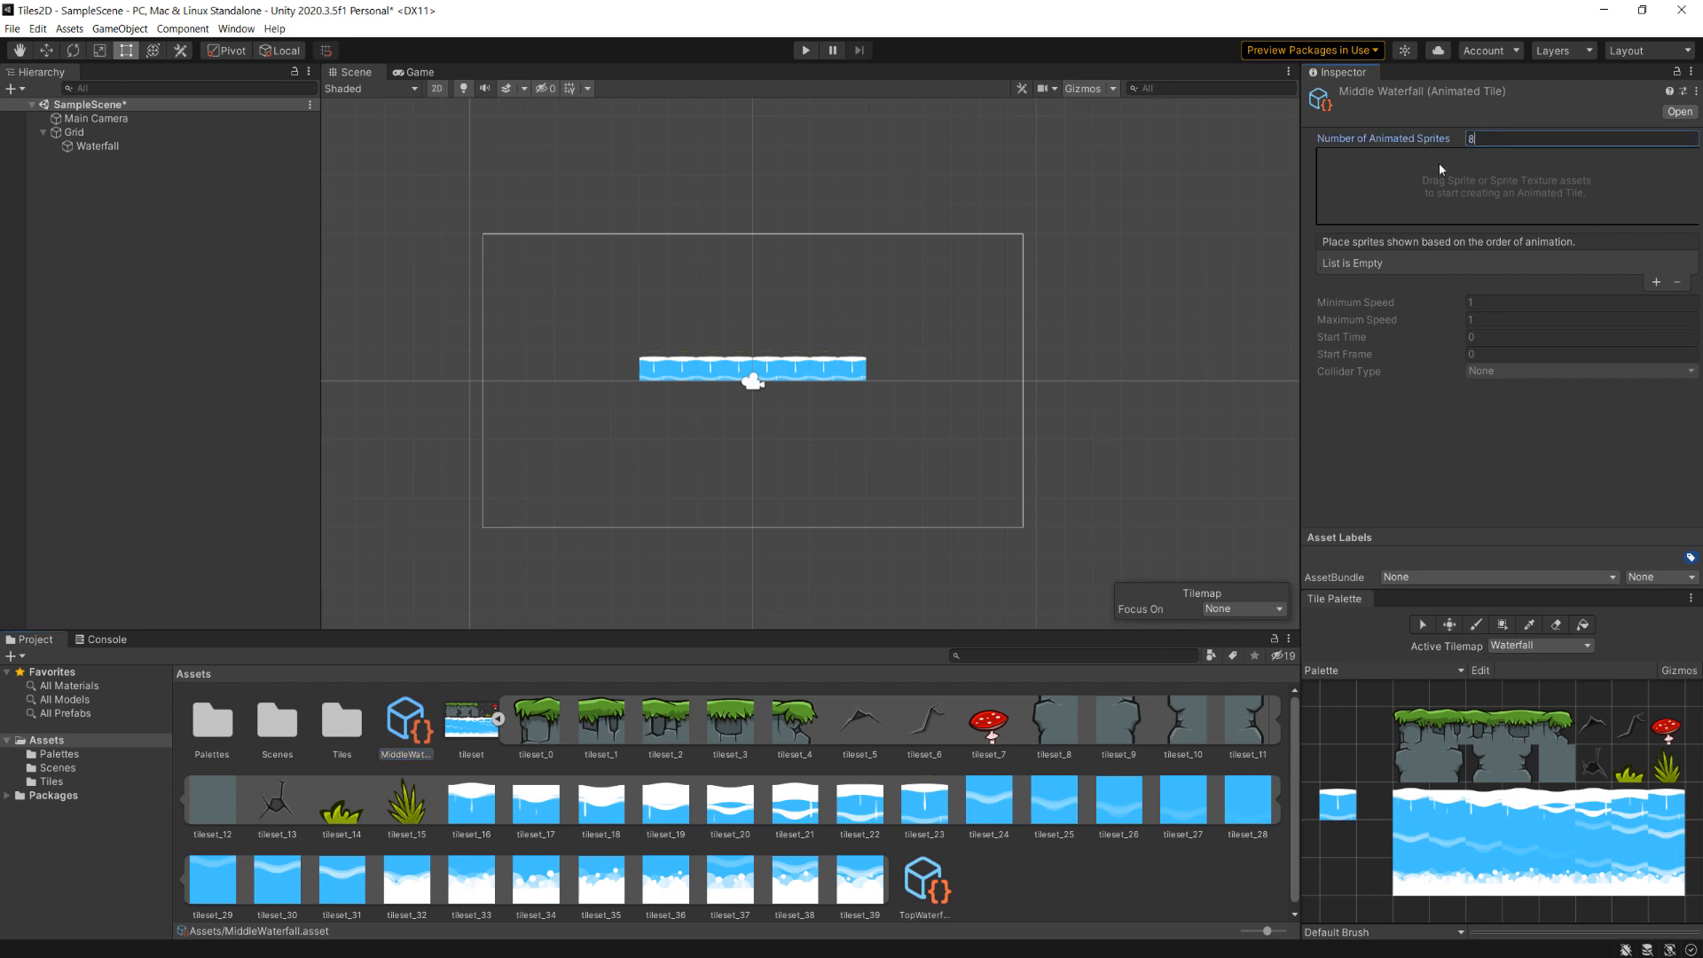
key("Return")
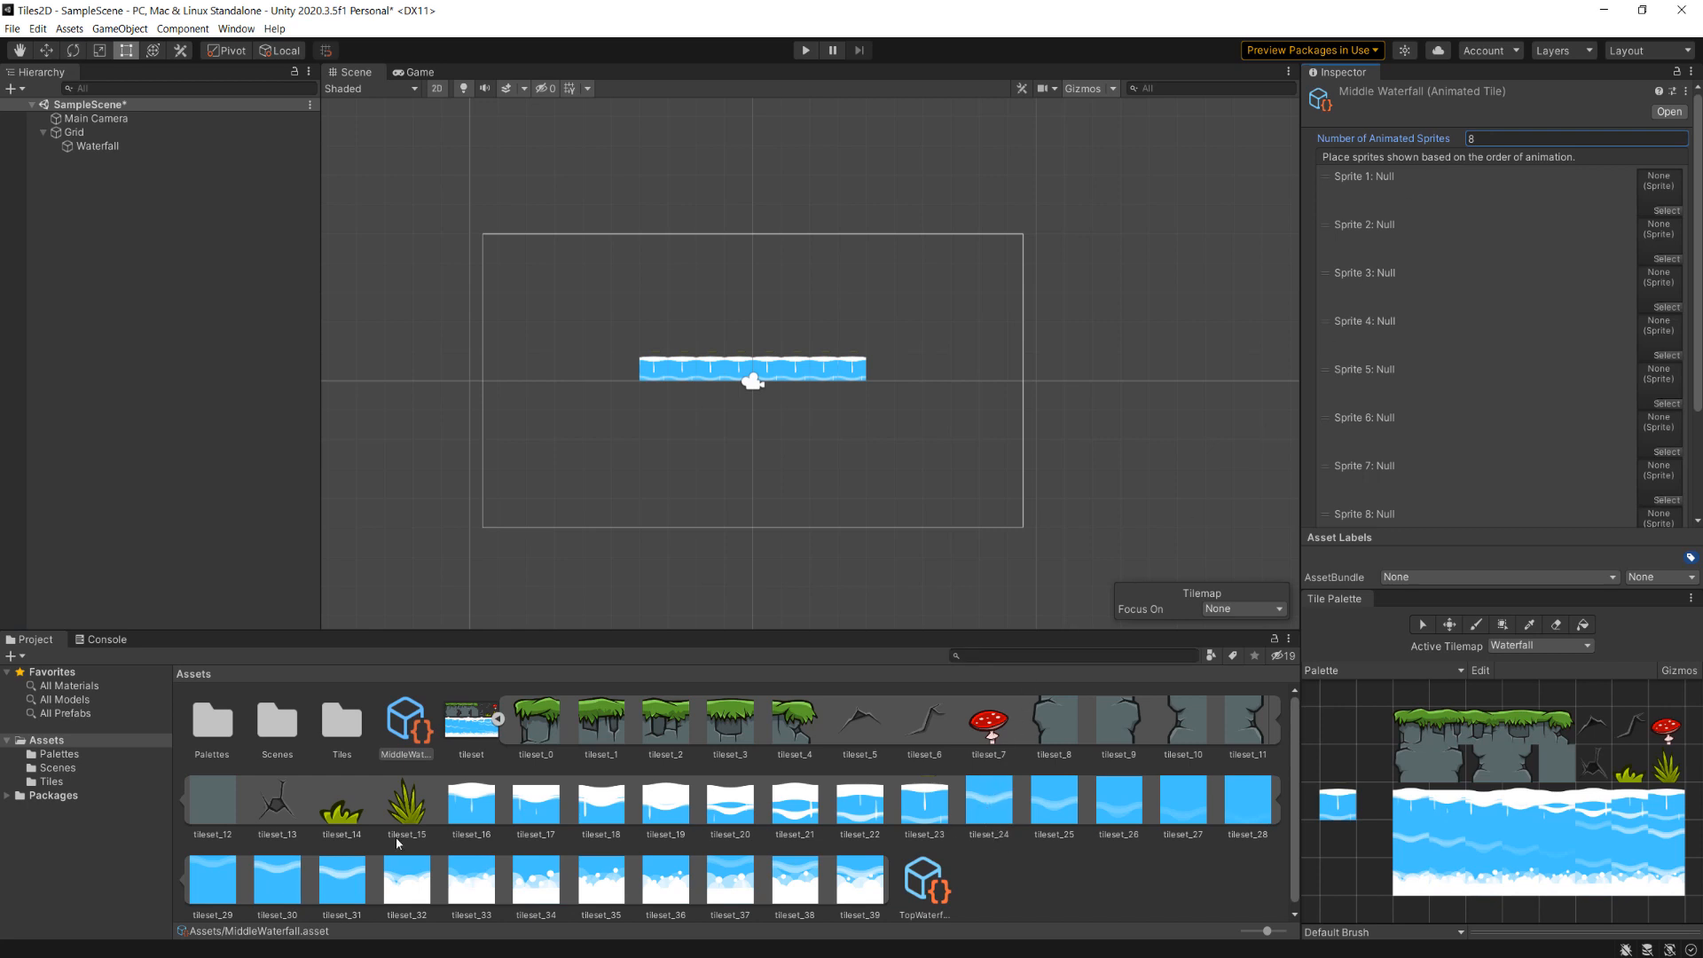
left_click(998, 799)
left_click_drag(996, 799, 1659, 191)
left_click_drag(1054, 799, 1665, 167)
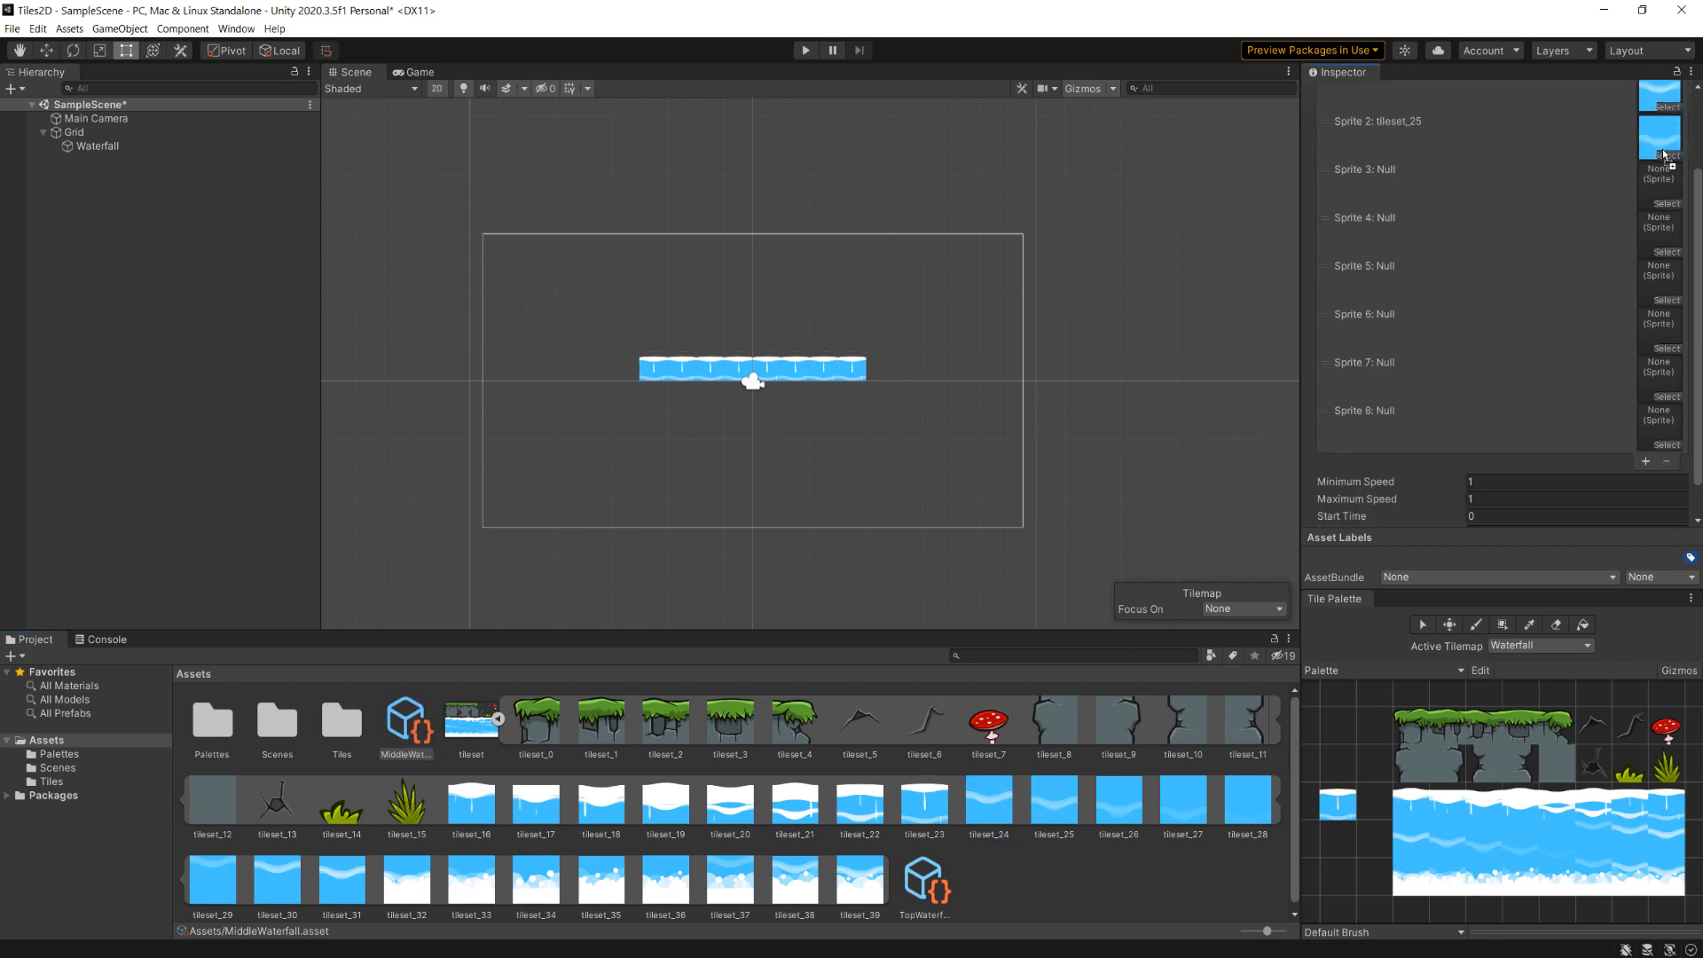
left_click_drag(1119, 799, 1659, 178)
left_click_drag(1183, 800, 1659, 194)
left_click_drag(1247, 800, 1659, 243)
left_click_drag(212, 879, 1659, 291)
left_click_drag(287, 880, 1659, 340)
left_click_drag(342, 879, 1658, 387)
scroll(1626, 398, "up", 3)
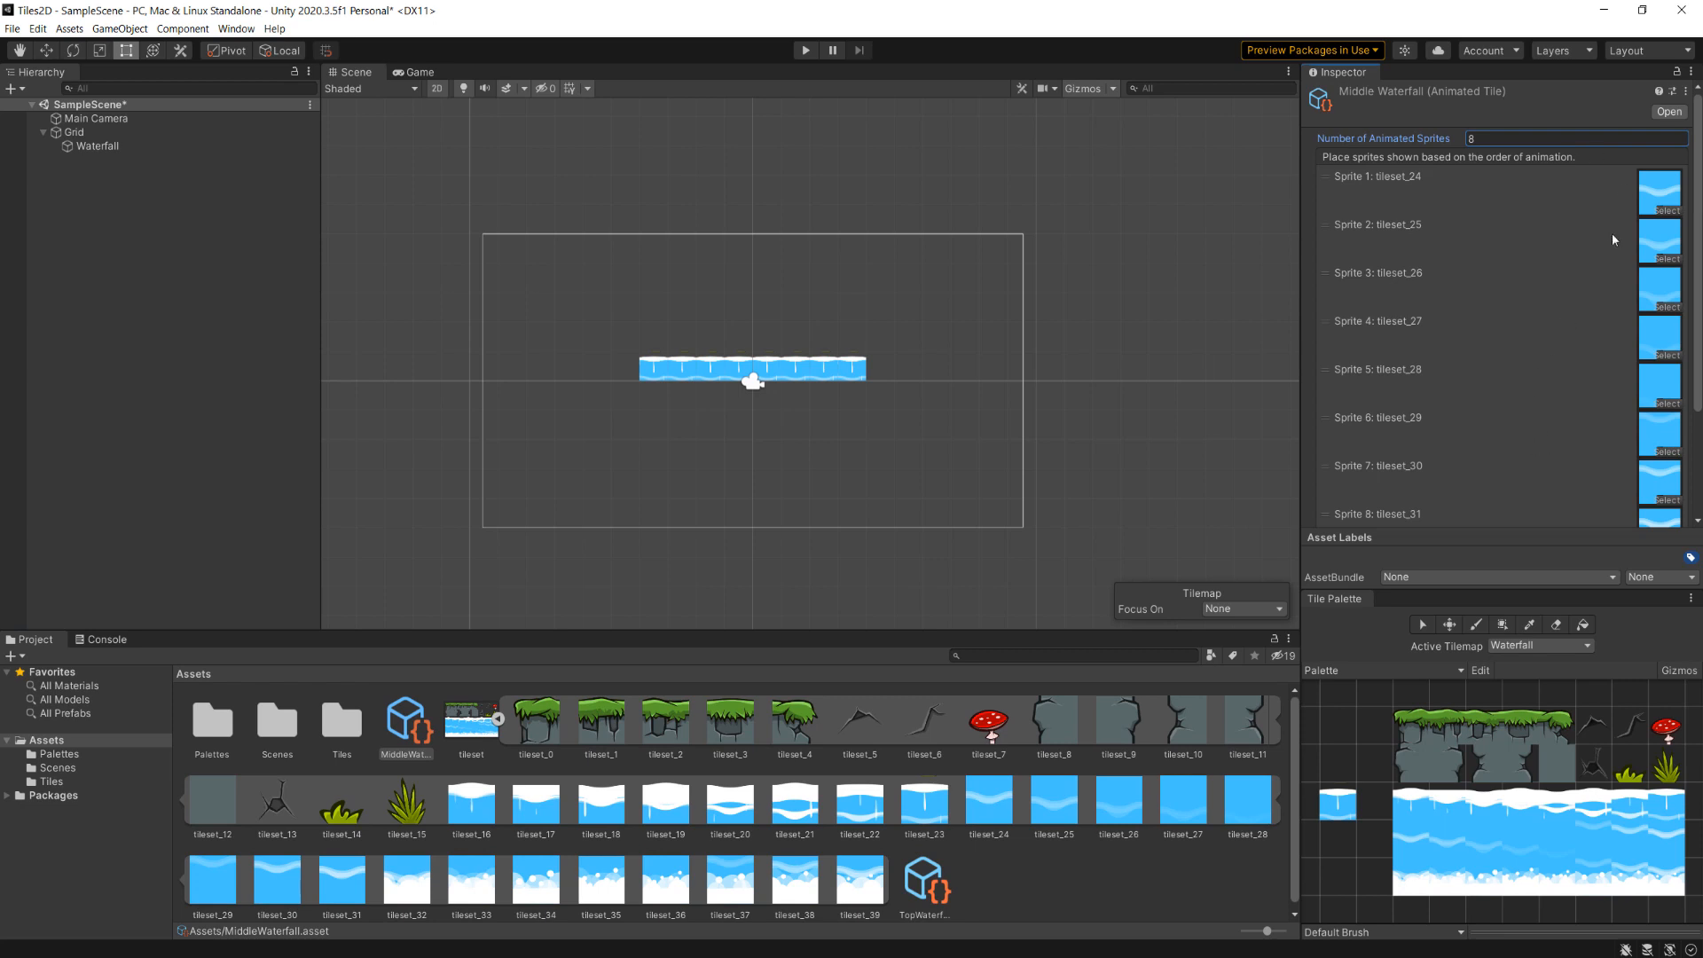
Set MiddleWaterfall's minimum and maximum speed to 10 and place the tile in the palette directly below the TopWaterfall tile.
scroll(1455, 336, "down", 3)
left_click(1497, 444)
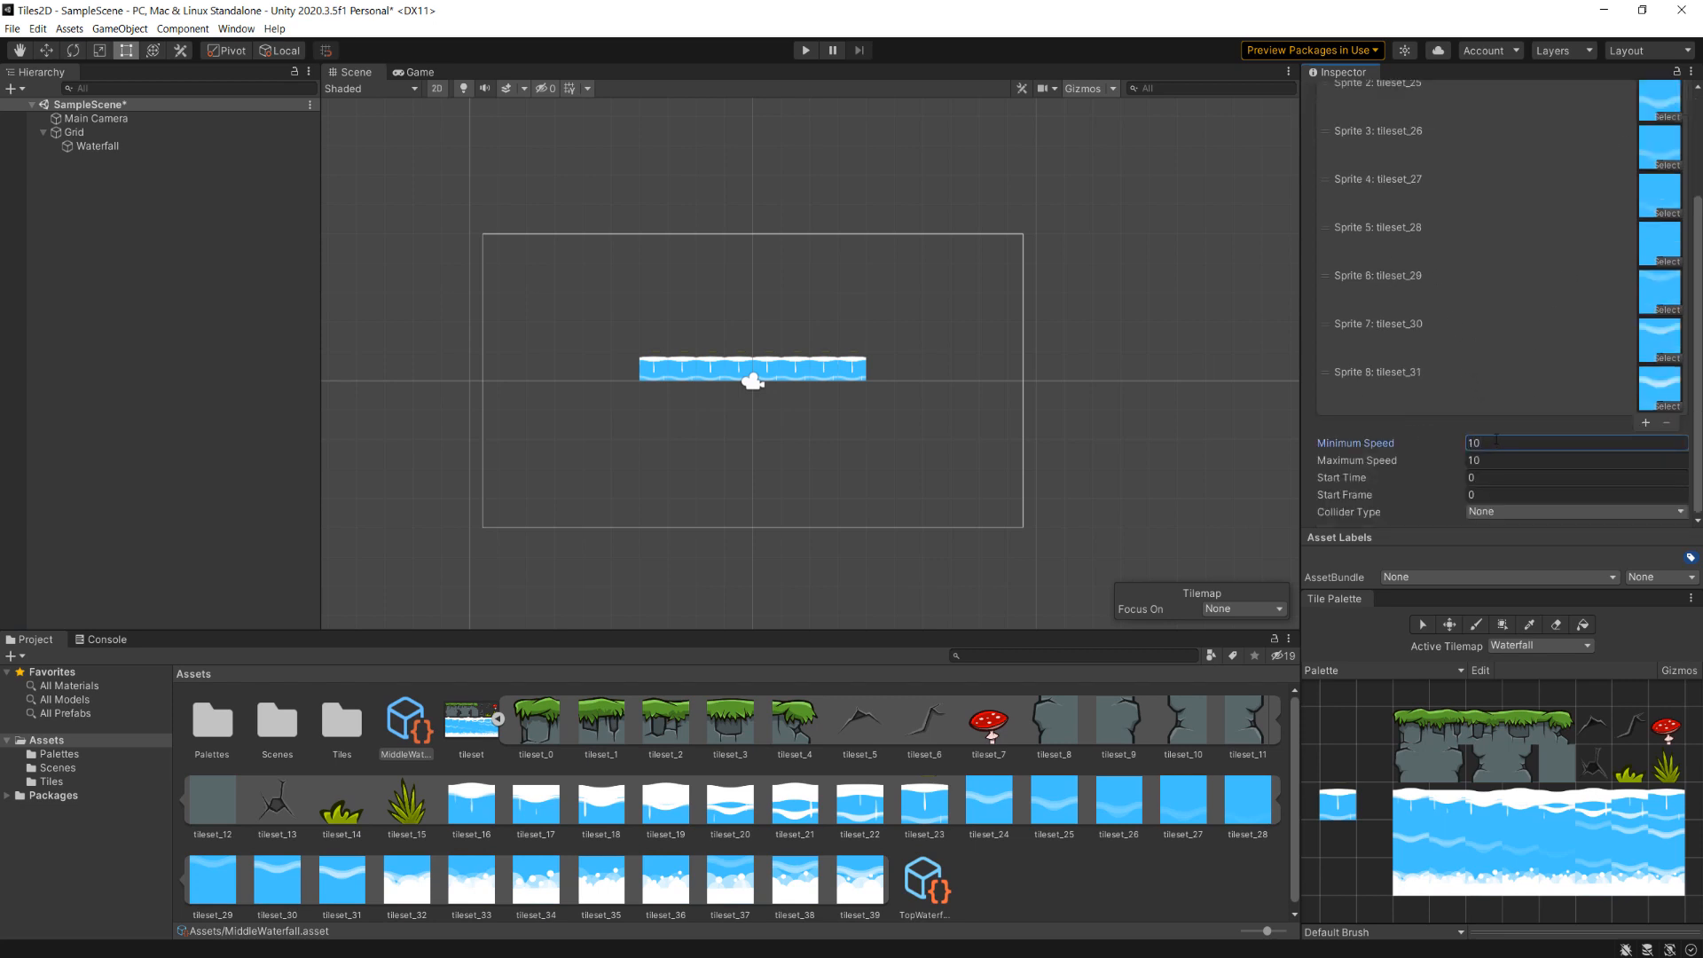
left_click(404, 720)
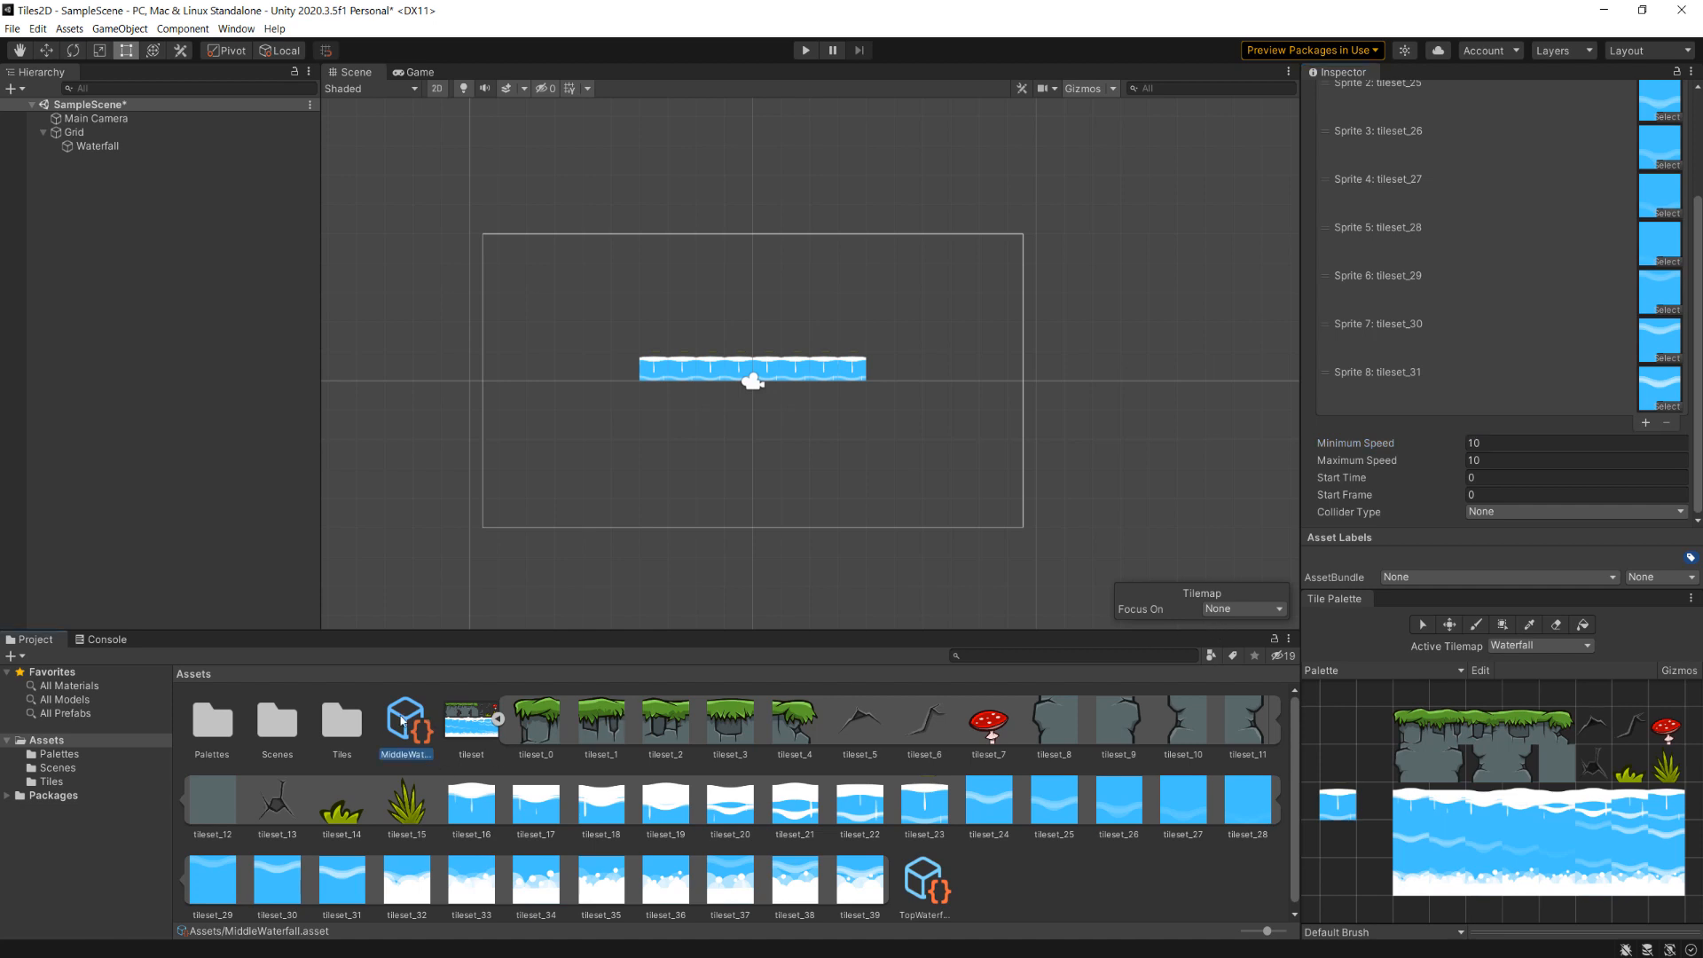
left_click_drag(408, 723, 1342, 842)
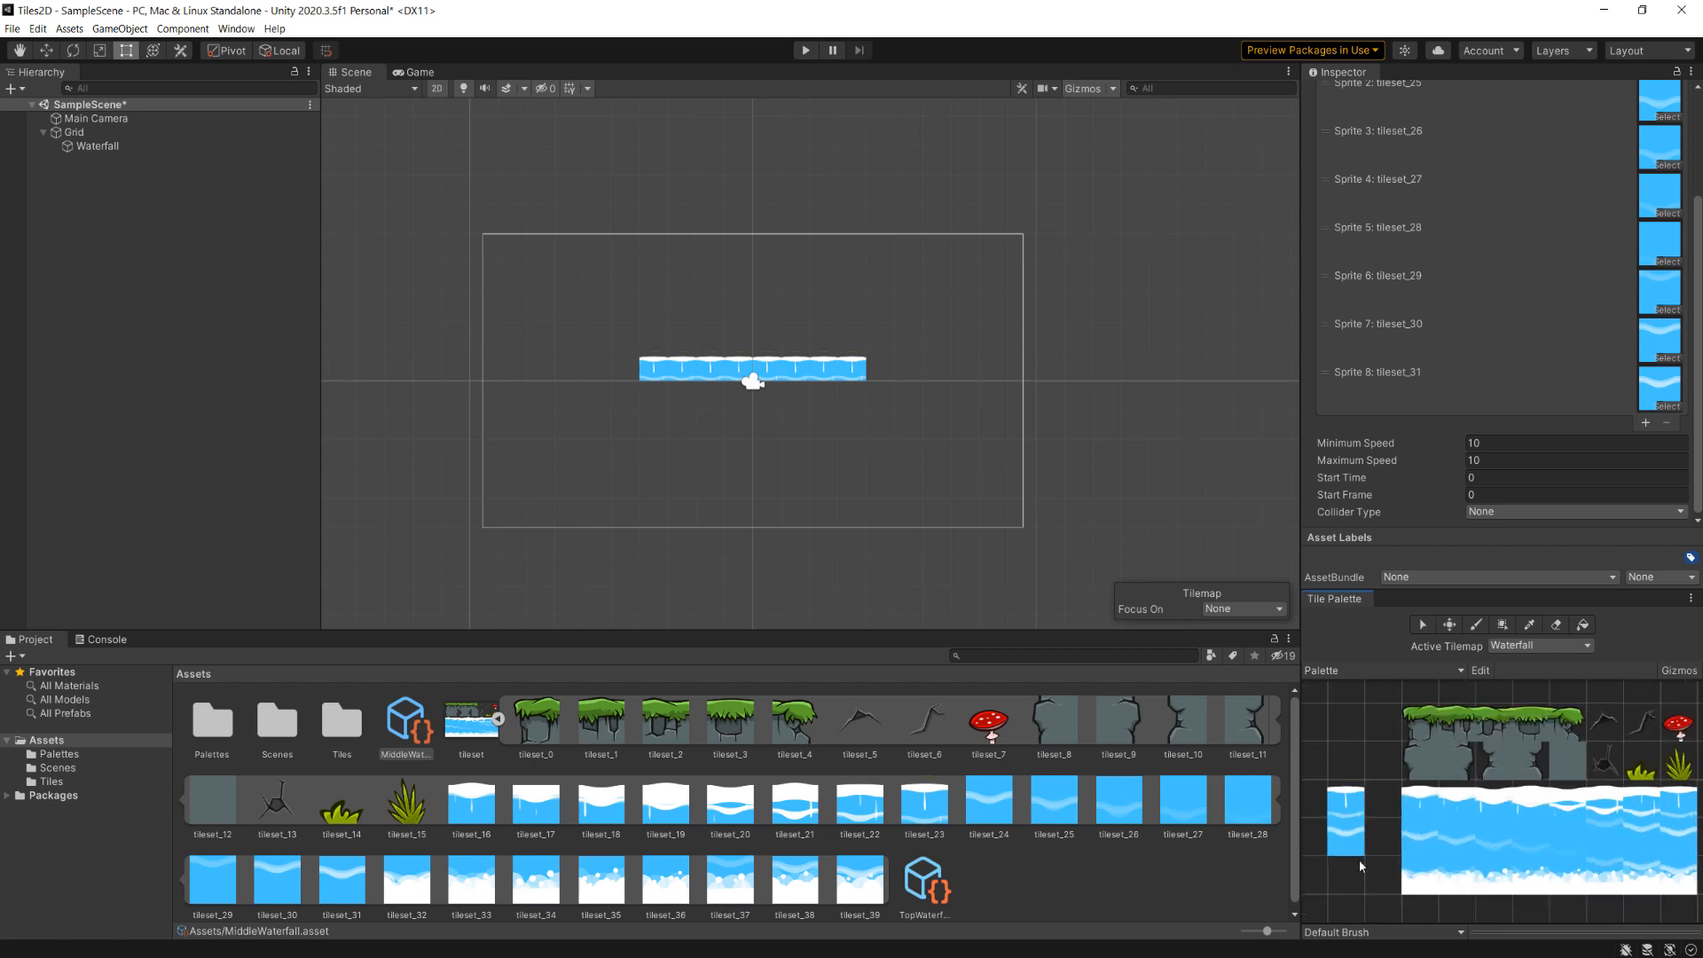
Create another Animated Tile asset in the Assets folder and name it BottomWaterfall.
right_click(1011, 869)
mouse_move(1123, 481)
mouse_move(1313, 427)
mouse_move(1467, 441)
left_click(1306, 447)
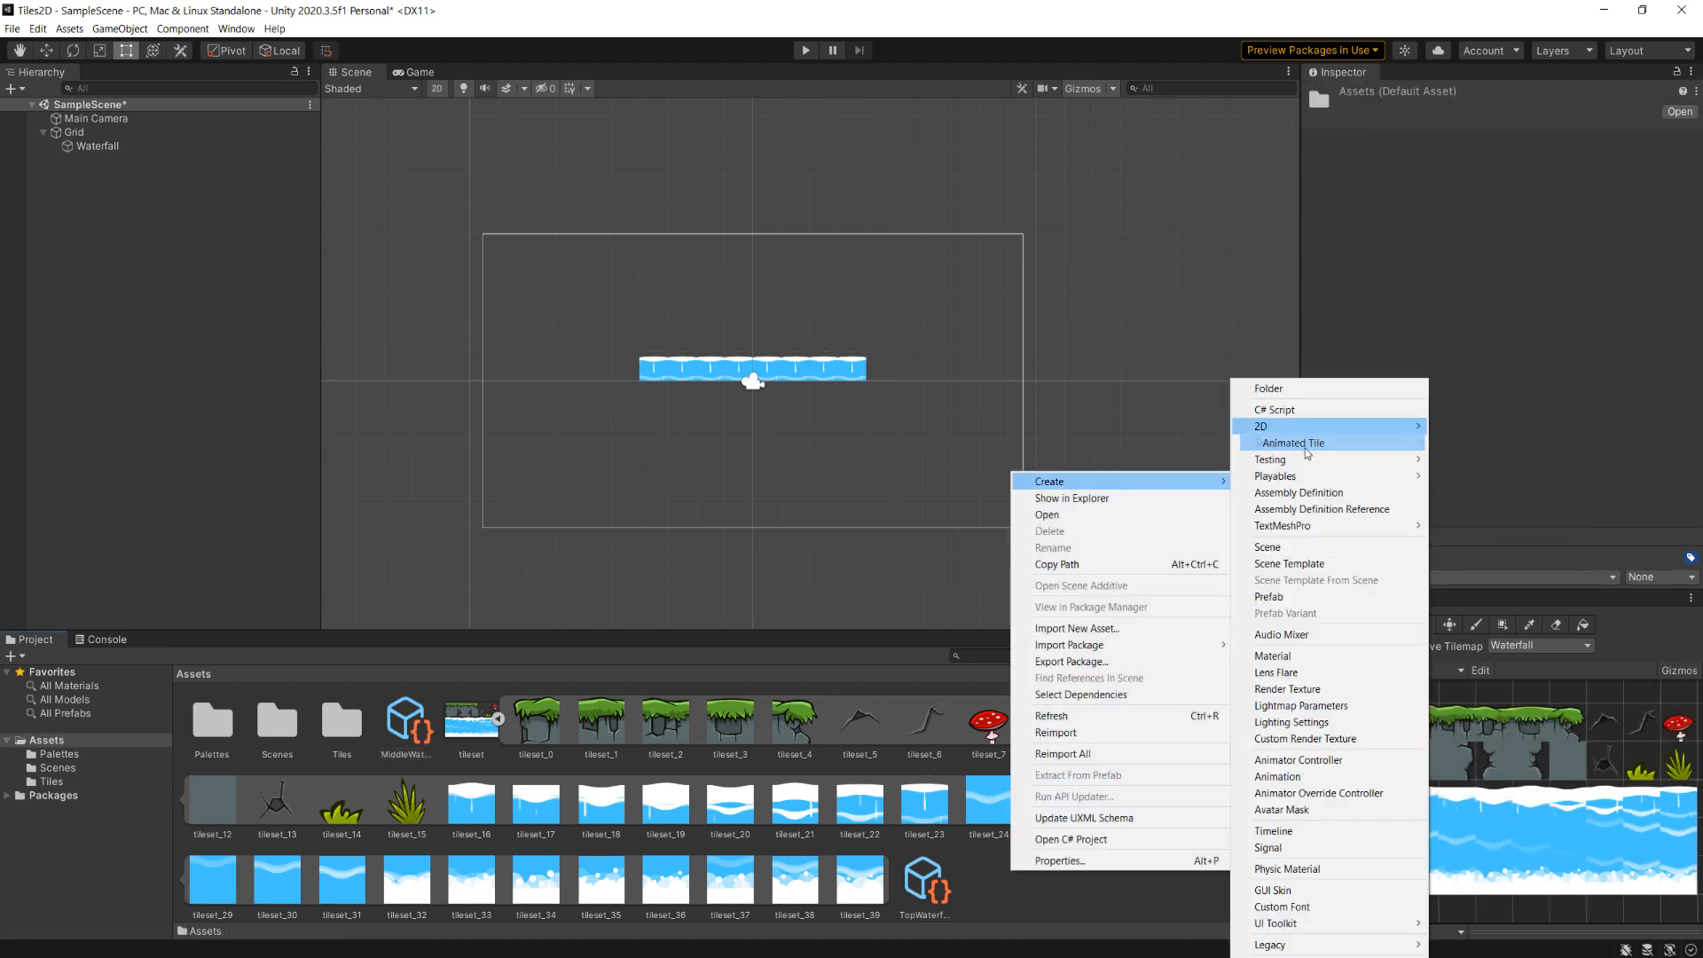
type("BottomWaterfall")
key("Return")
Set the BottomWaterfall tile to 8 animated sprites and assign tileset_32 through tileset_39, in order, to Sprites 1 to 8.
left_click(1487, 139)
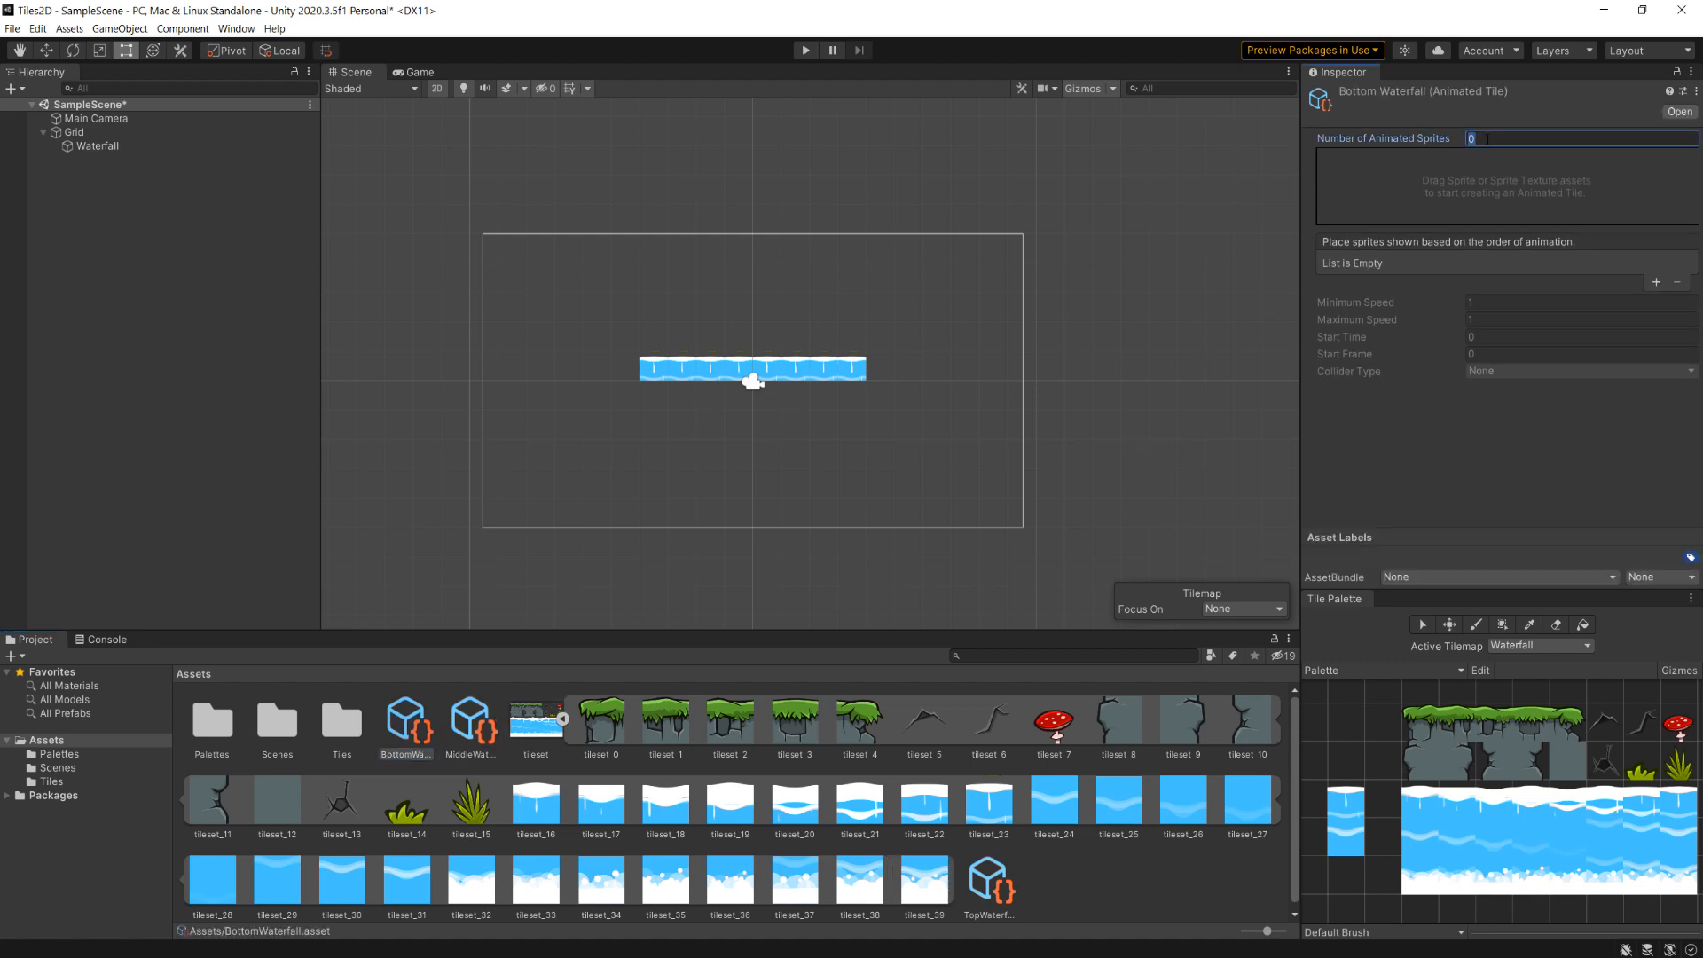
type("8")
left_click_drag(474, 889, 1658, 191)
left_click_drag(536, 874, 1659, 239)
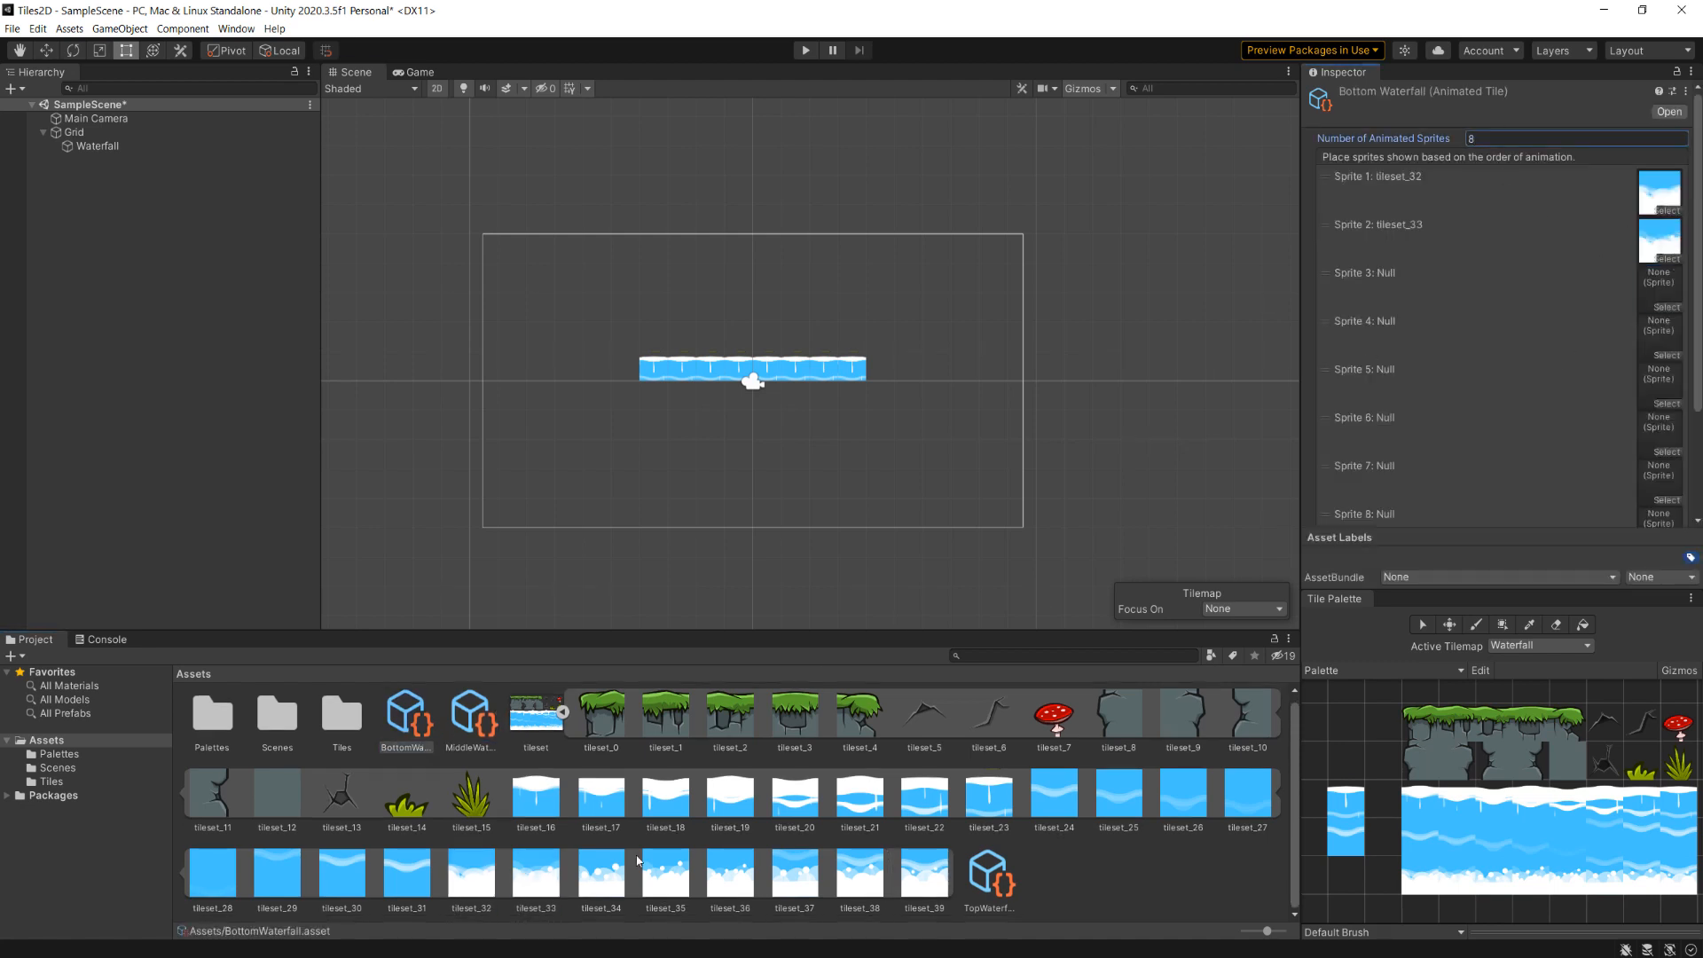
left_click_drag(601, 874, 1659, 288)
left_click_drag(665, 874, 1659, 337)
scroll(1659, 337, "down", 3)
left_click_drag(730, 874, 1658, 284)
left_click_drag(795, 873, 1659, 298)
left_click_drag(860, 874, 1659, 340)
left_click_drag(924, 874, 1655, 388)
Set BottomWaterfall's minimum and maximum speed to 10 and place the tile in the palette directly below the MiddleWaterfall tile.
left_click(1508, 442)
type("10")
left_click(399, 720)
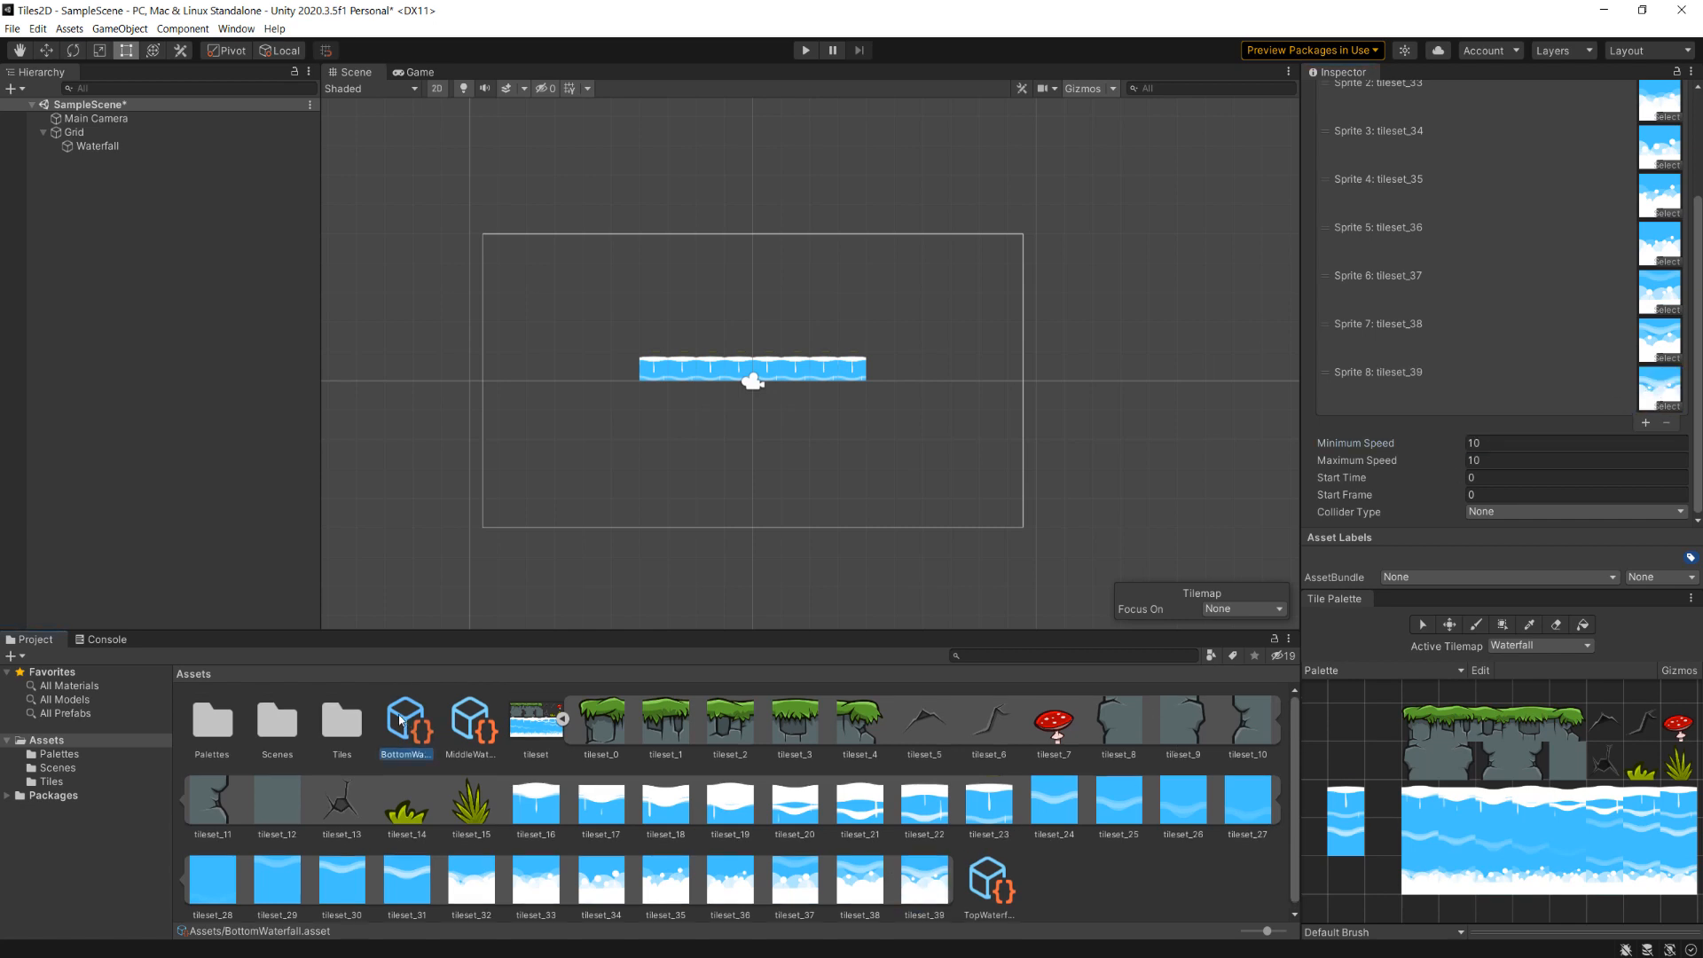
left_click_drag(399, 720, 1350, 887)
Collapse the tileset's sprites and paint three eight-tile rows of MiddleWaterfall directly beneath the top waterfall row in the scene.
scroll(683, 361, "up", 2)
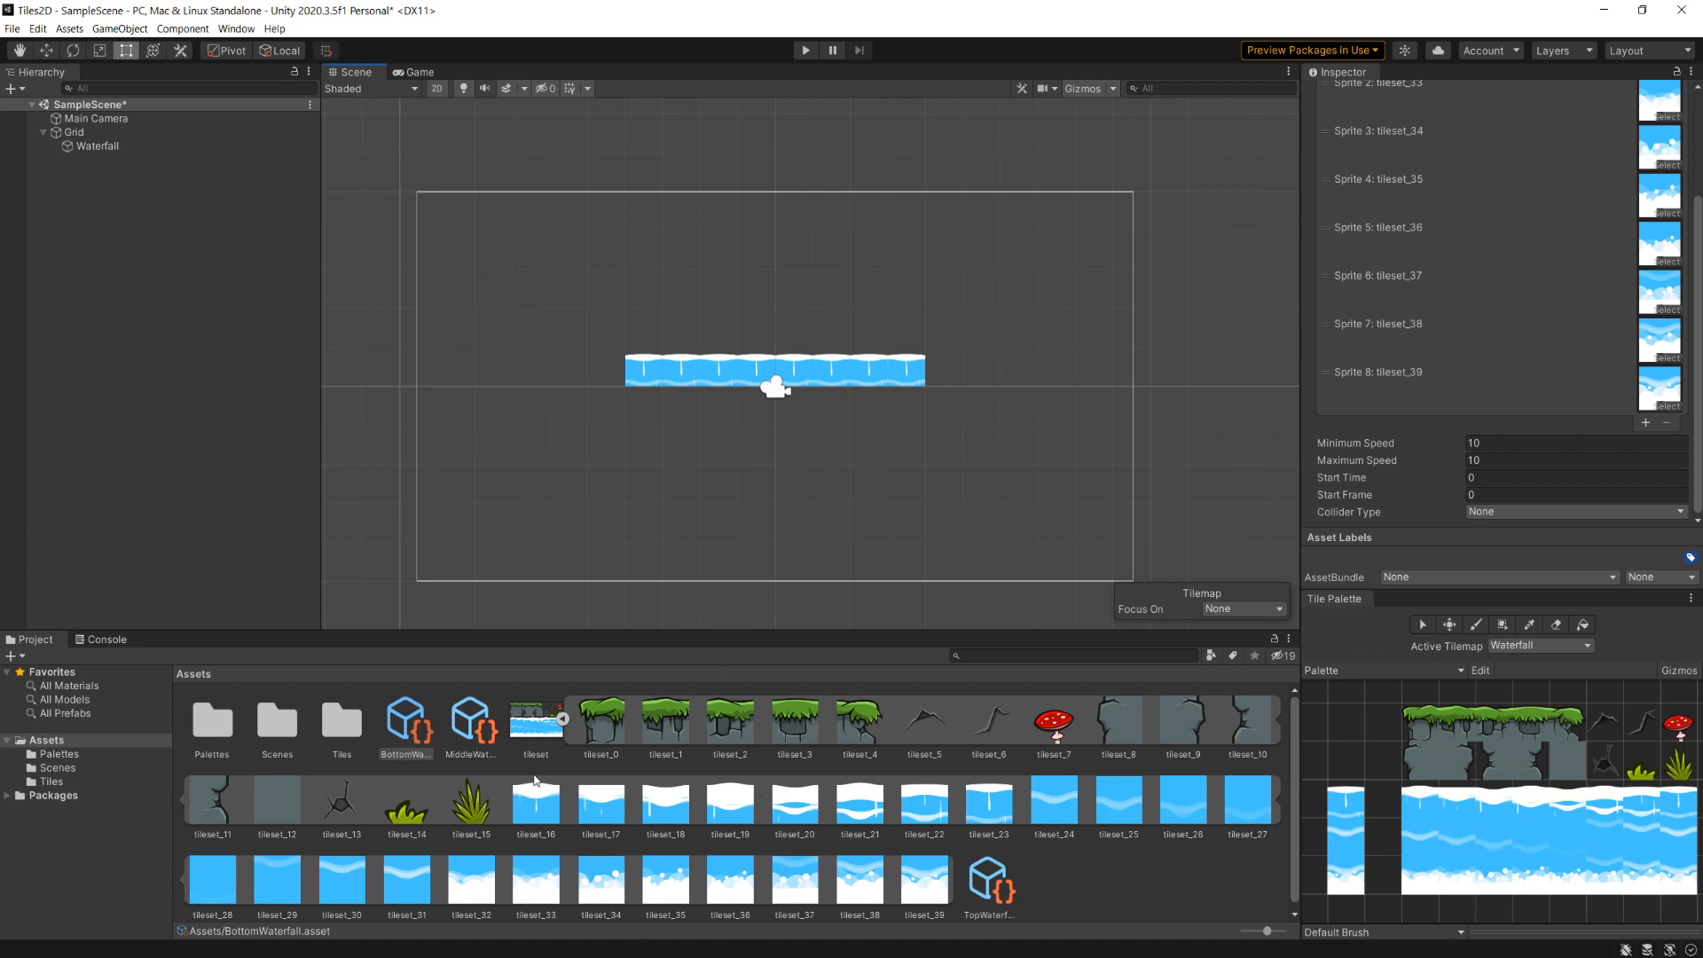
left_click(564, 722)
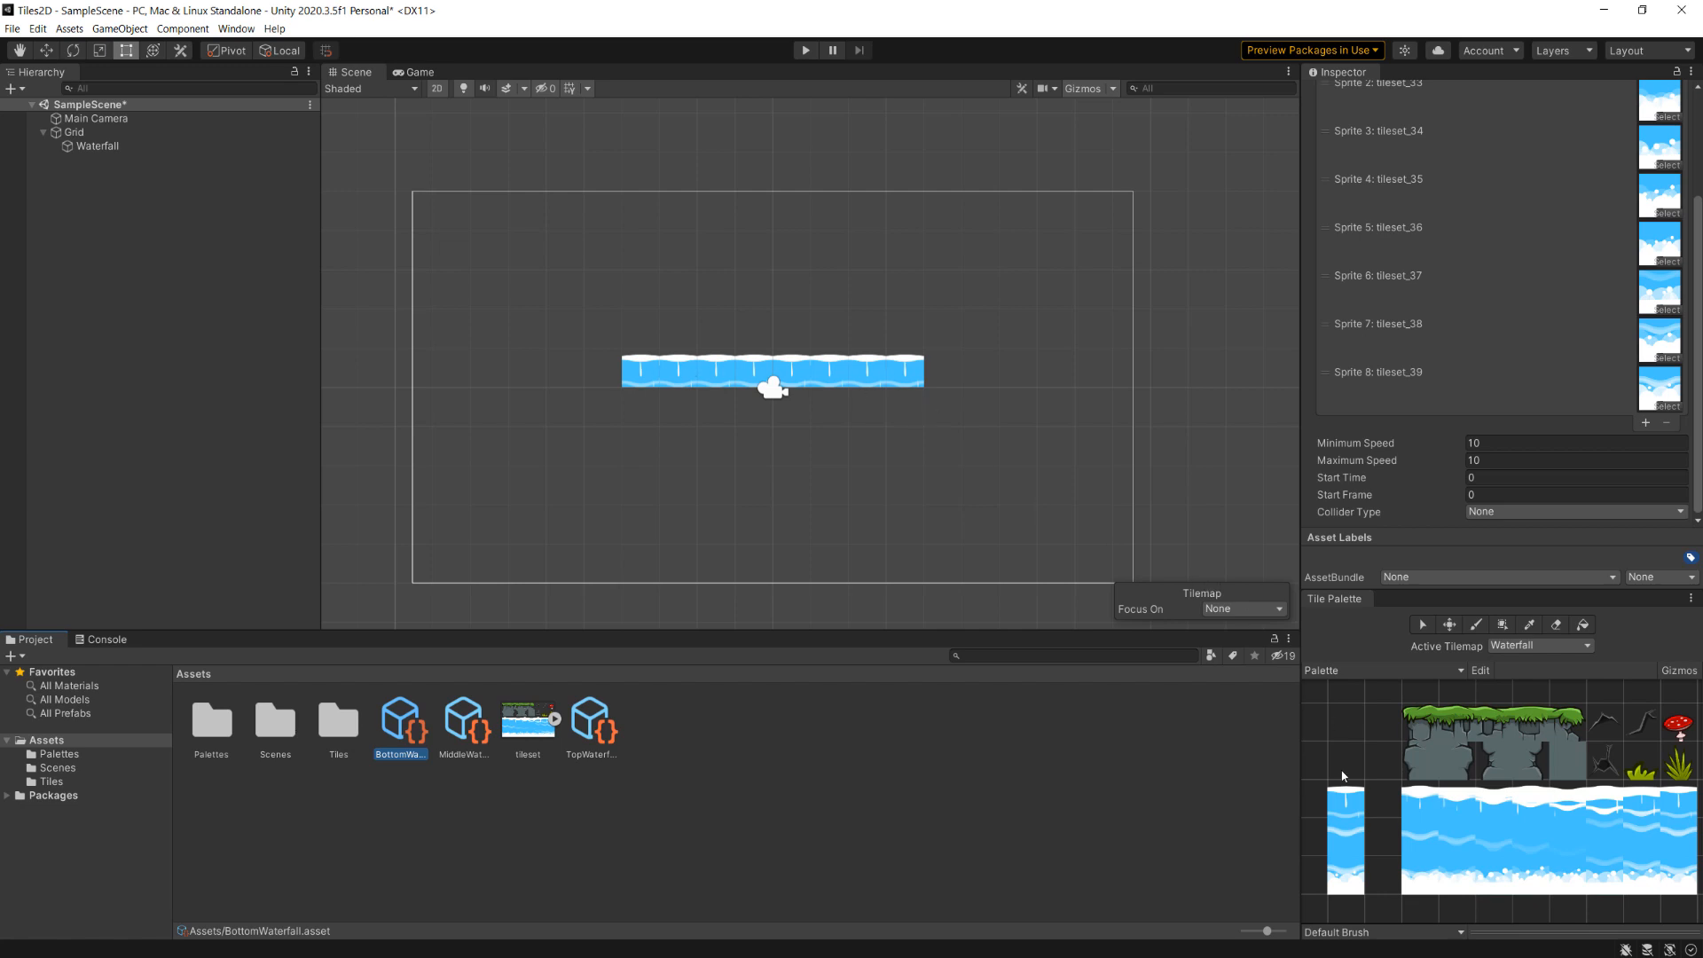
left_click(1350, 850)
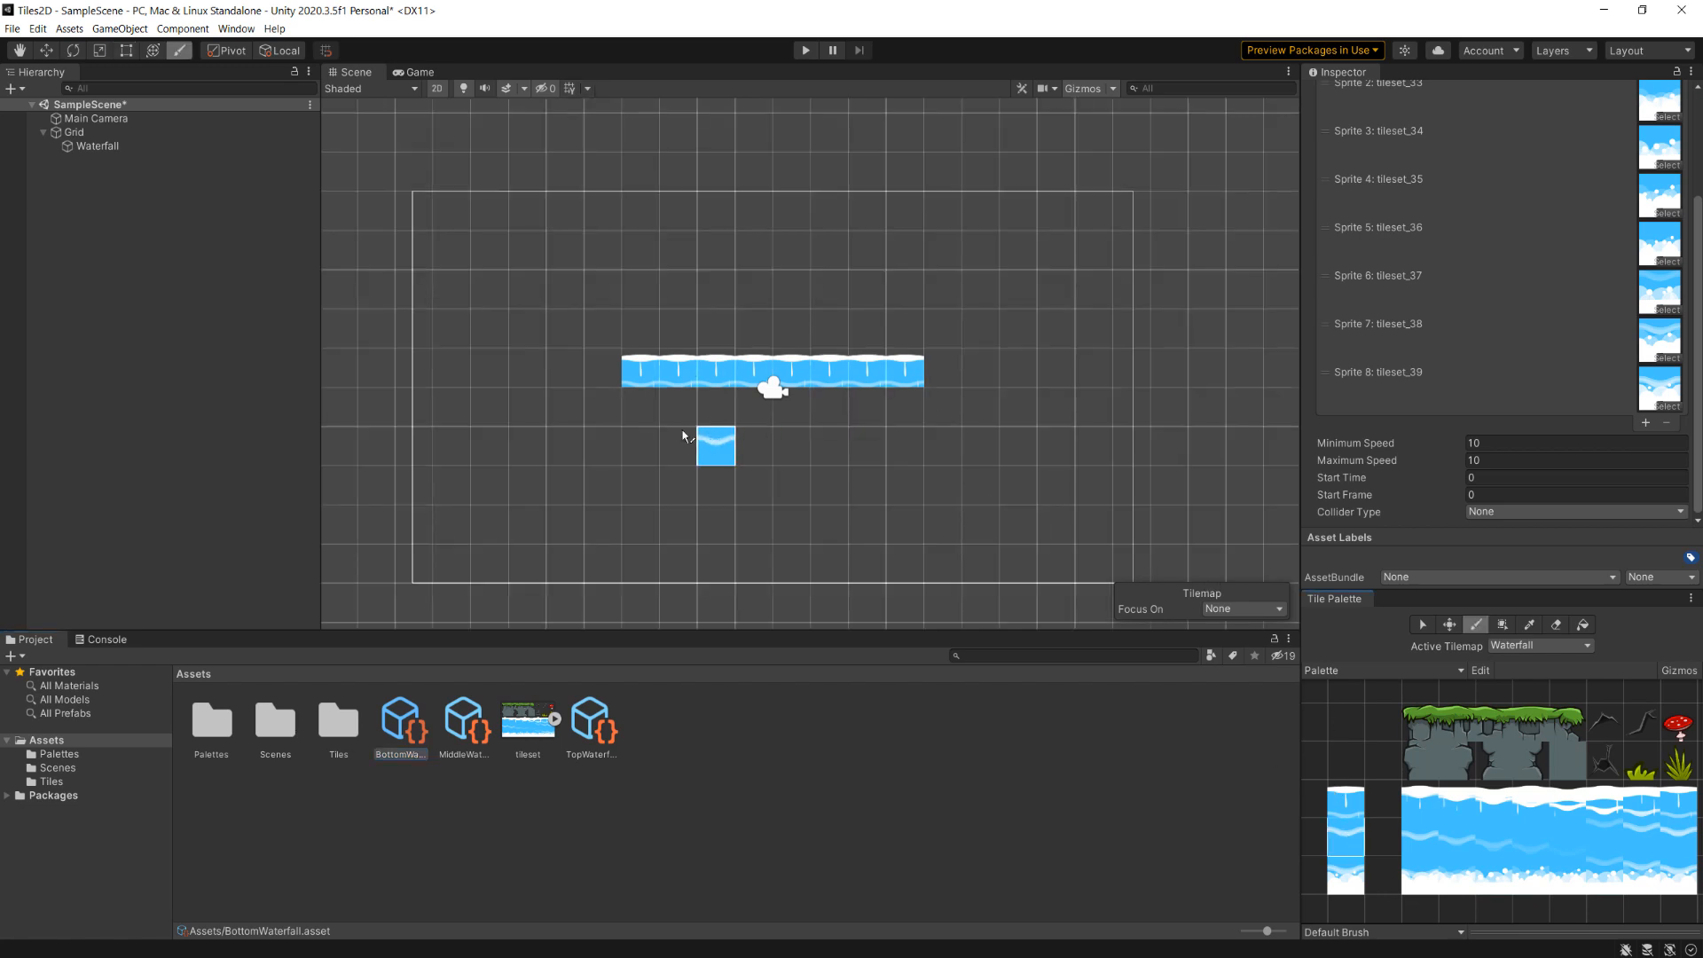
left_click_drag(644, 410, 913, 408)
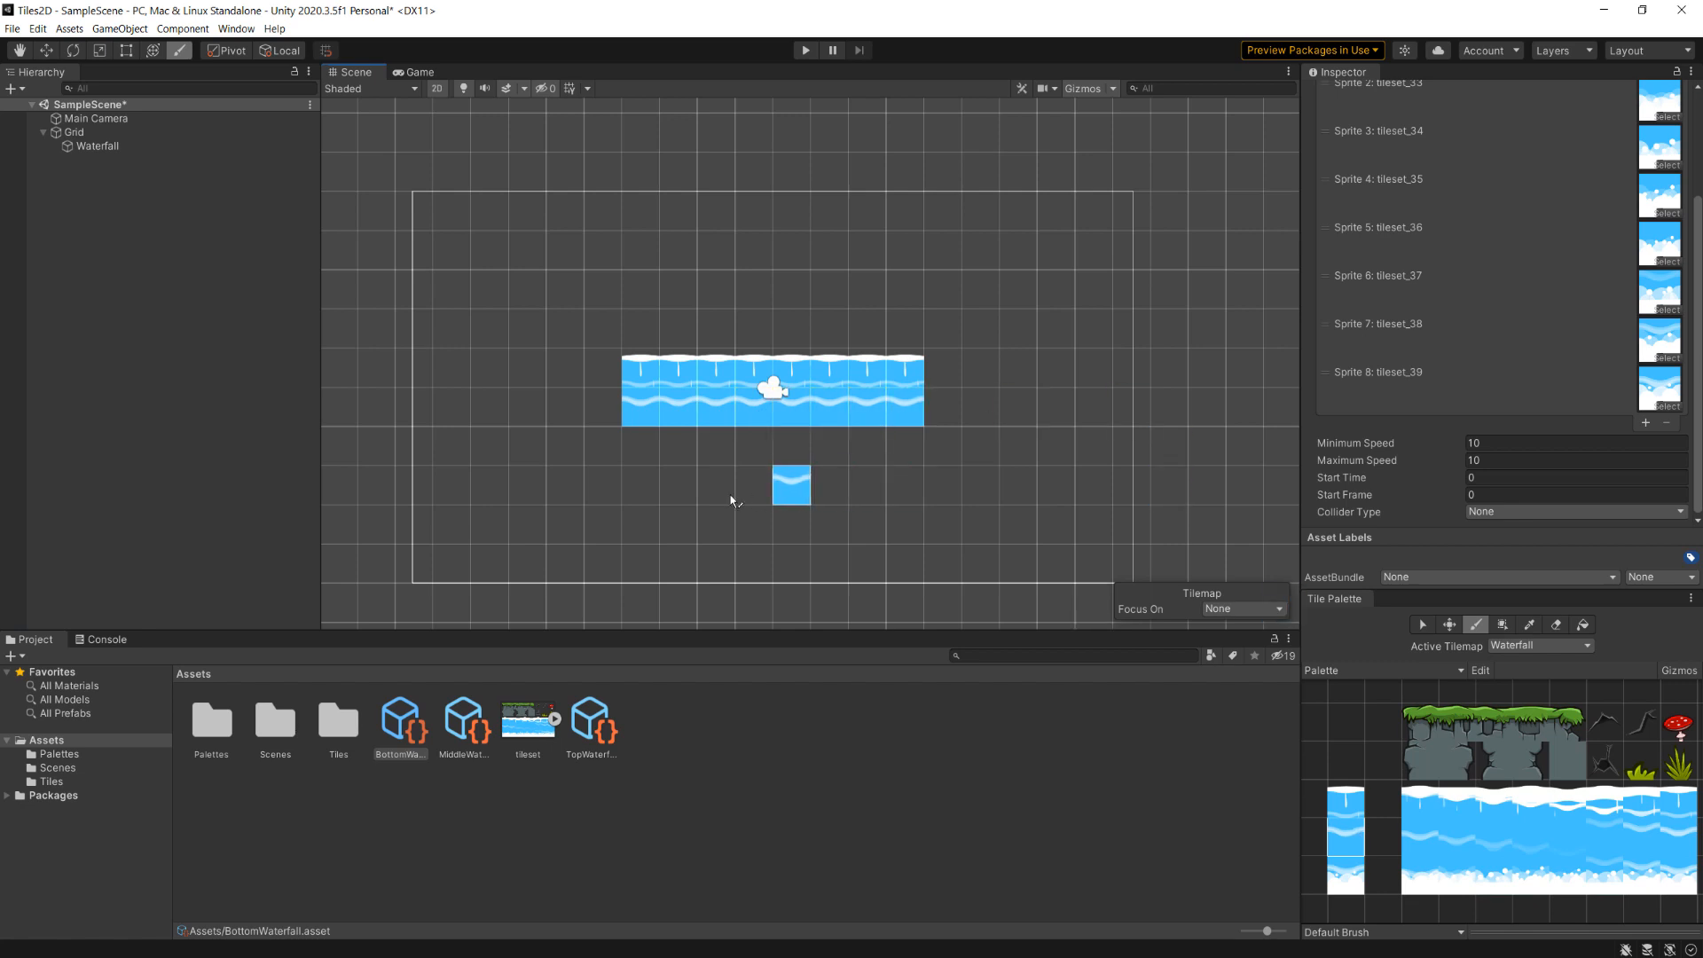
left_click_drag(637, 448, 855, 444)
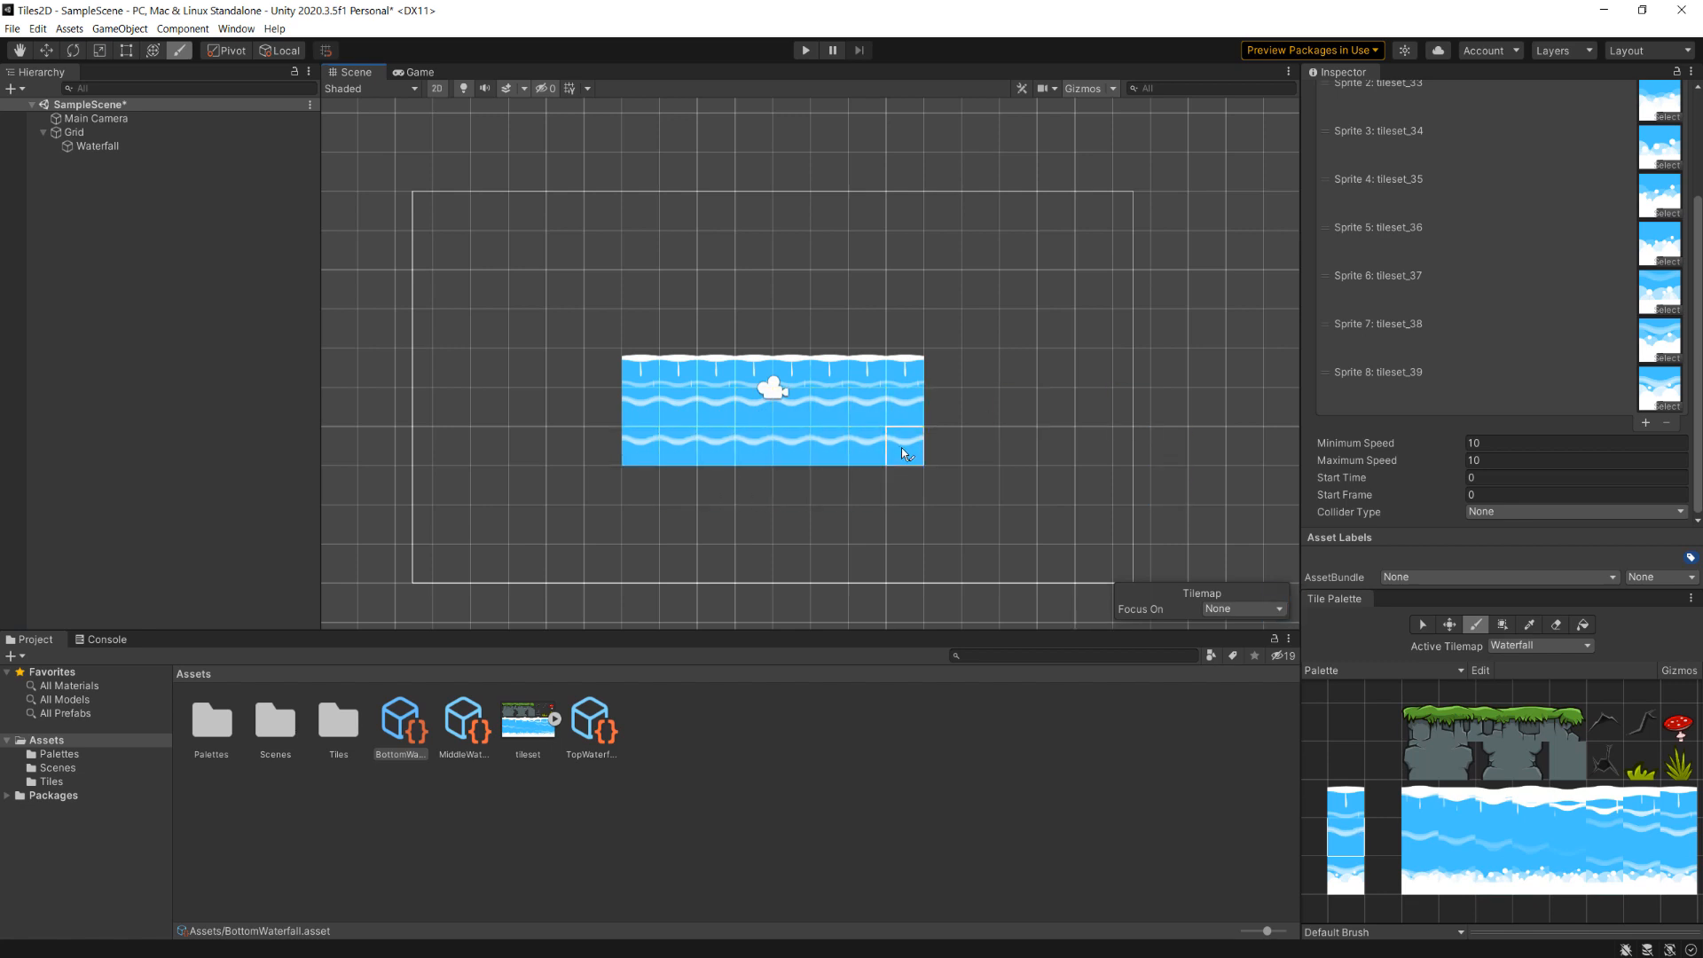
left_click_drag(652, 494, 894, 474)
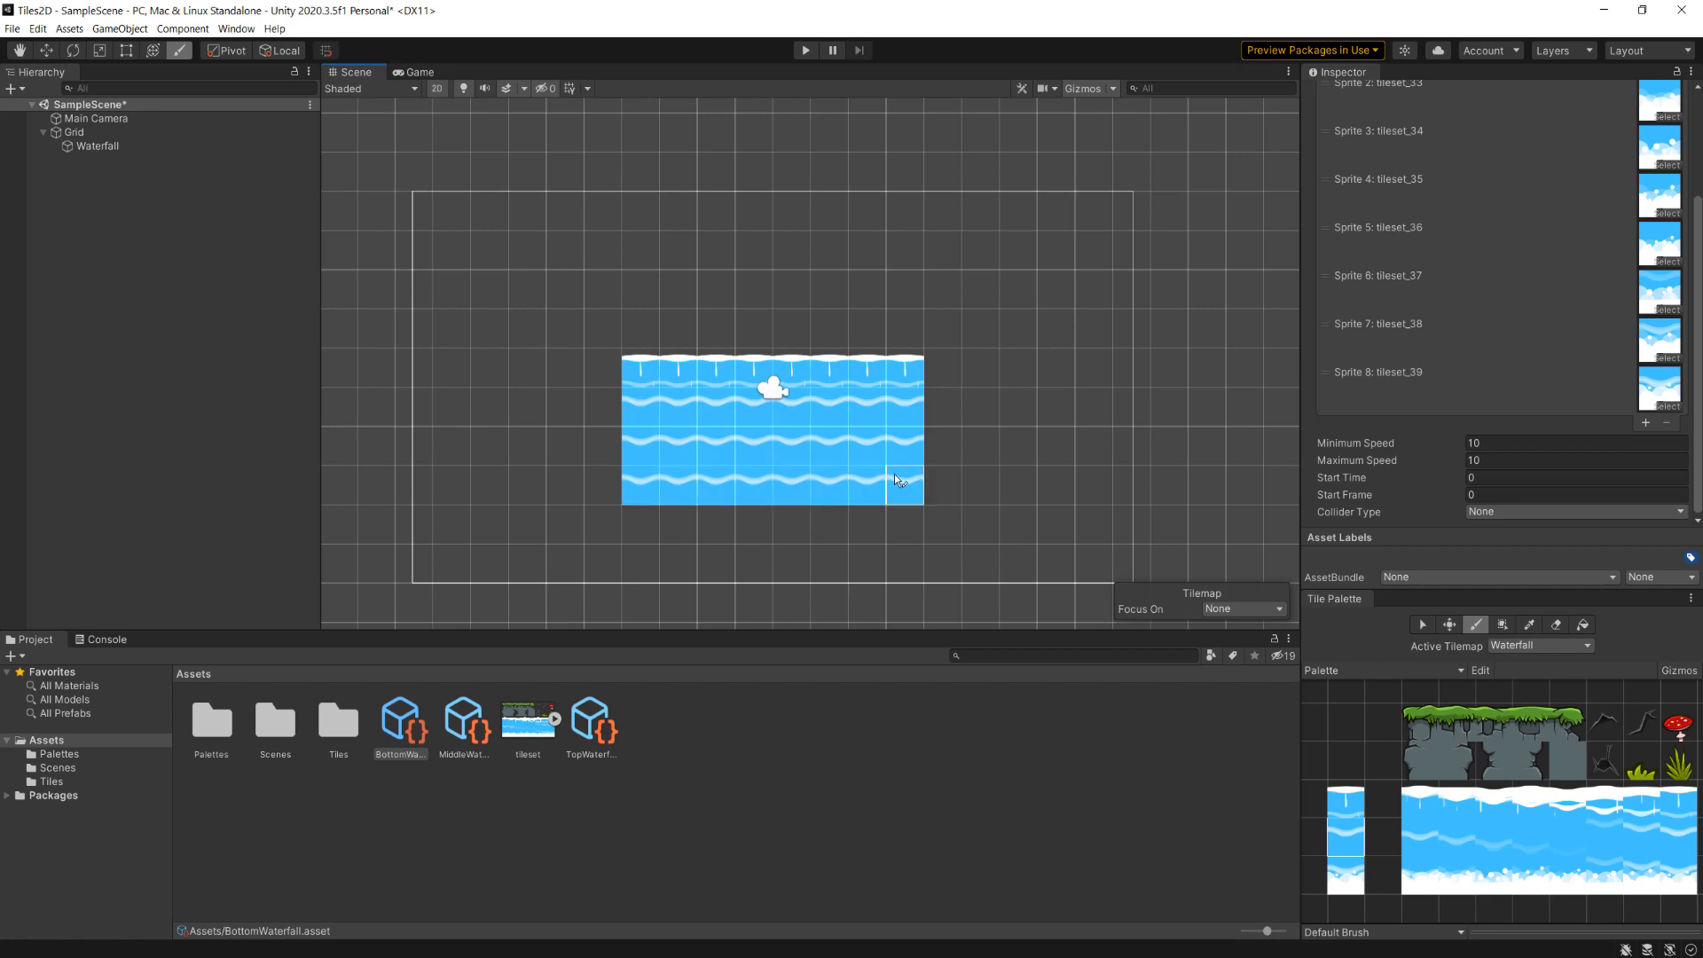
Paint a row of eight BottomWaterfall tiles beneath the middle rows, then preview the waterfall in Play mode.
left_click(1335, 875)
left_click_drag(635, 523, 908, 529)
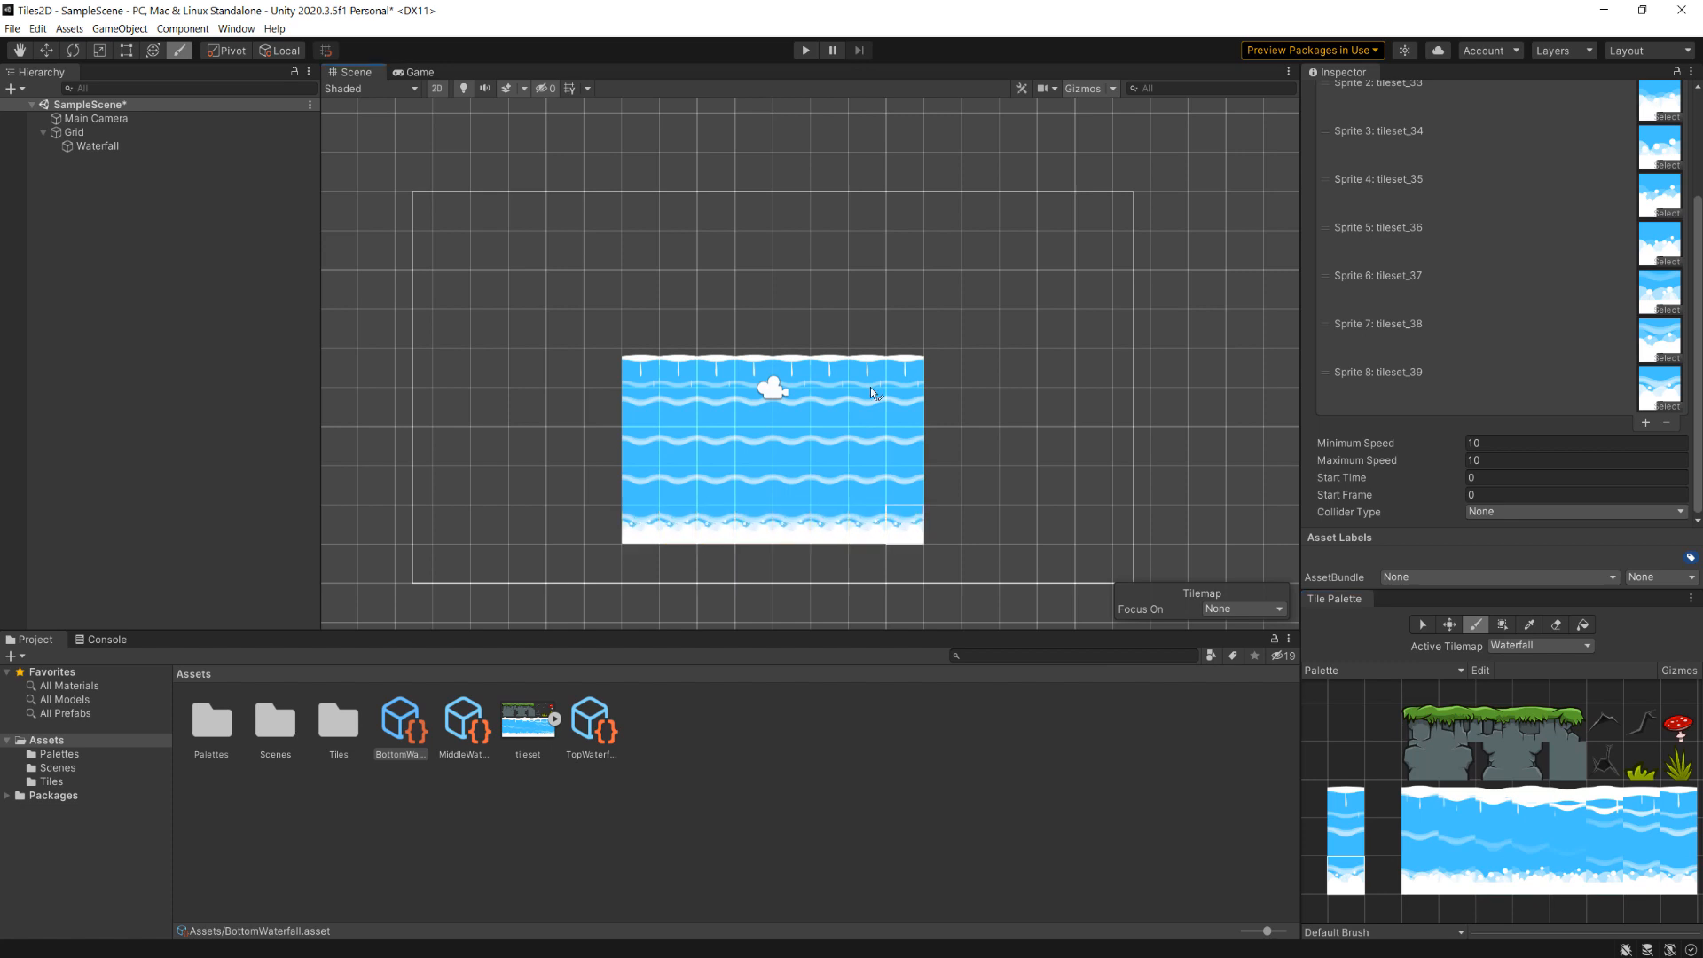
key("ctrl+p")
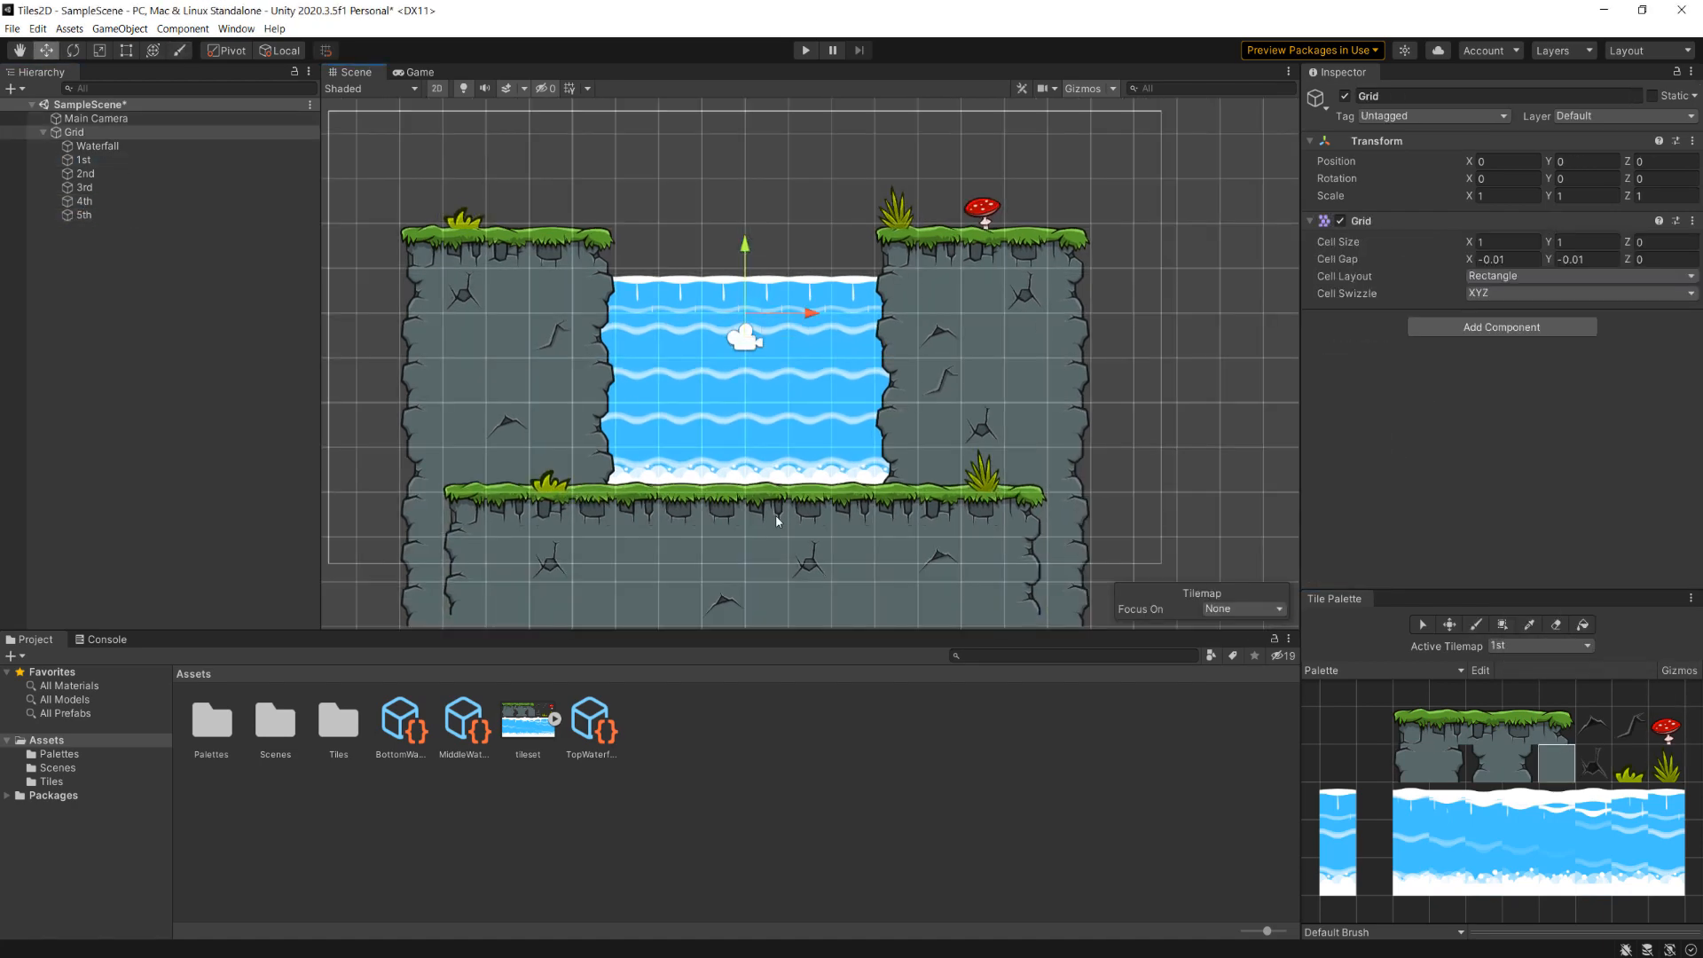
Start Play mode to preview the complete level with its cliffs, plants and animated waterfall.
scroll(775, 514, "down", 3)
scroll(1058, 426, "up", 2)
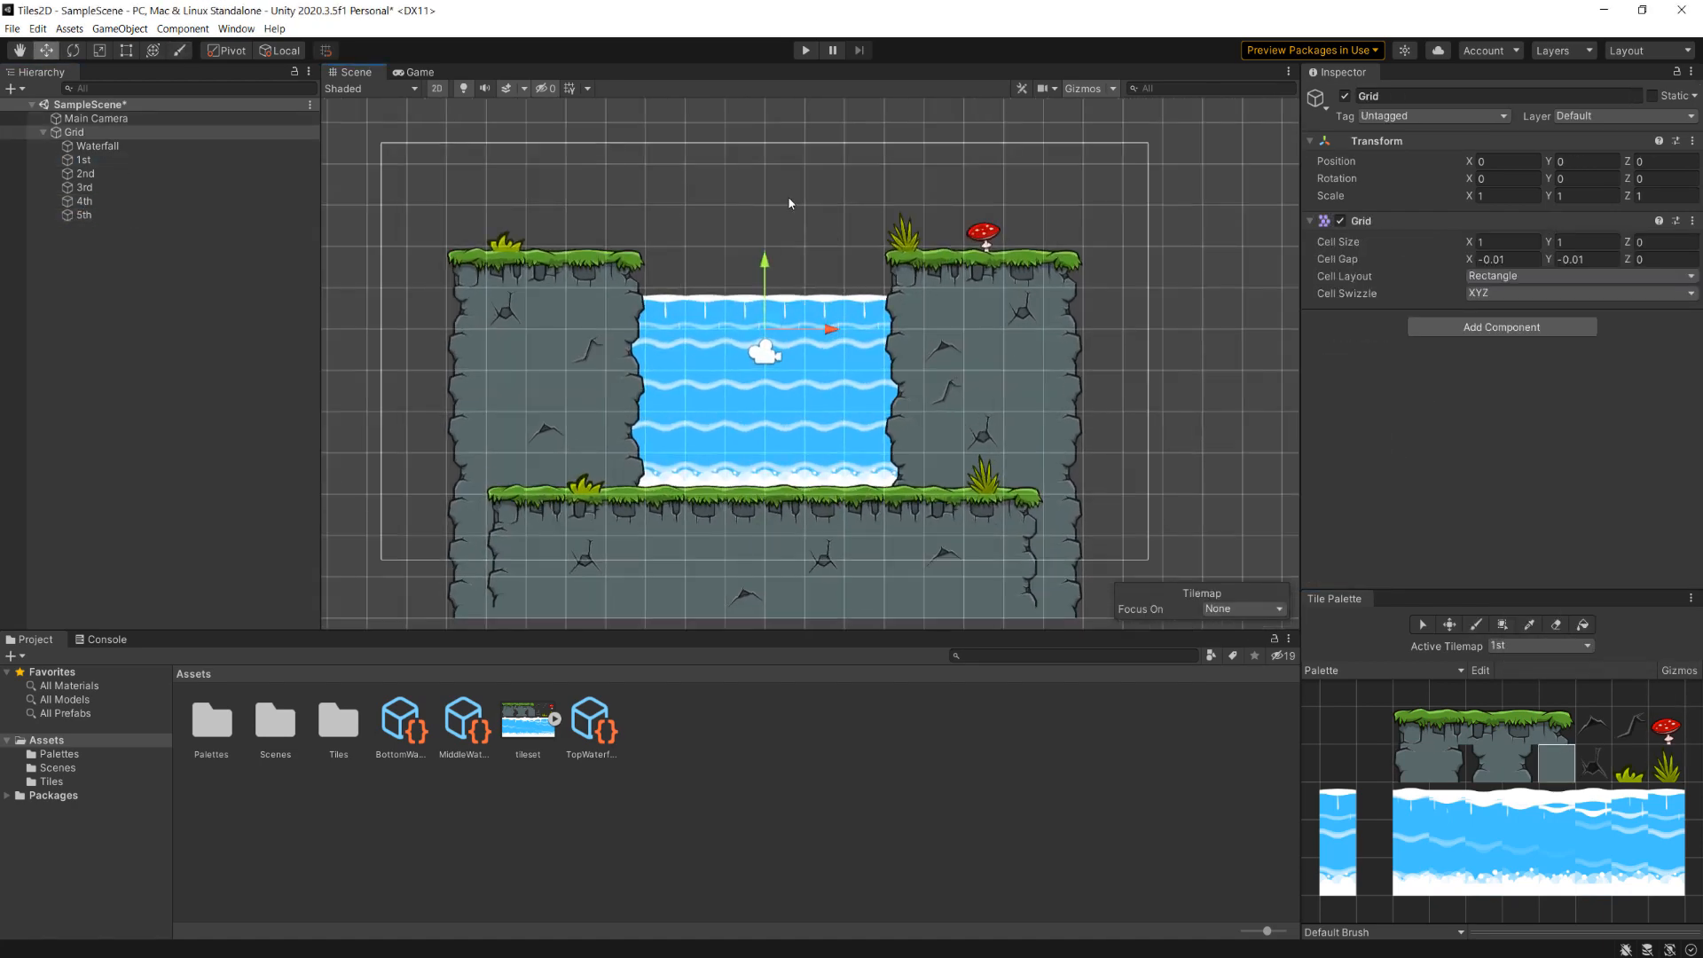
left_click(805, 50)
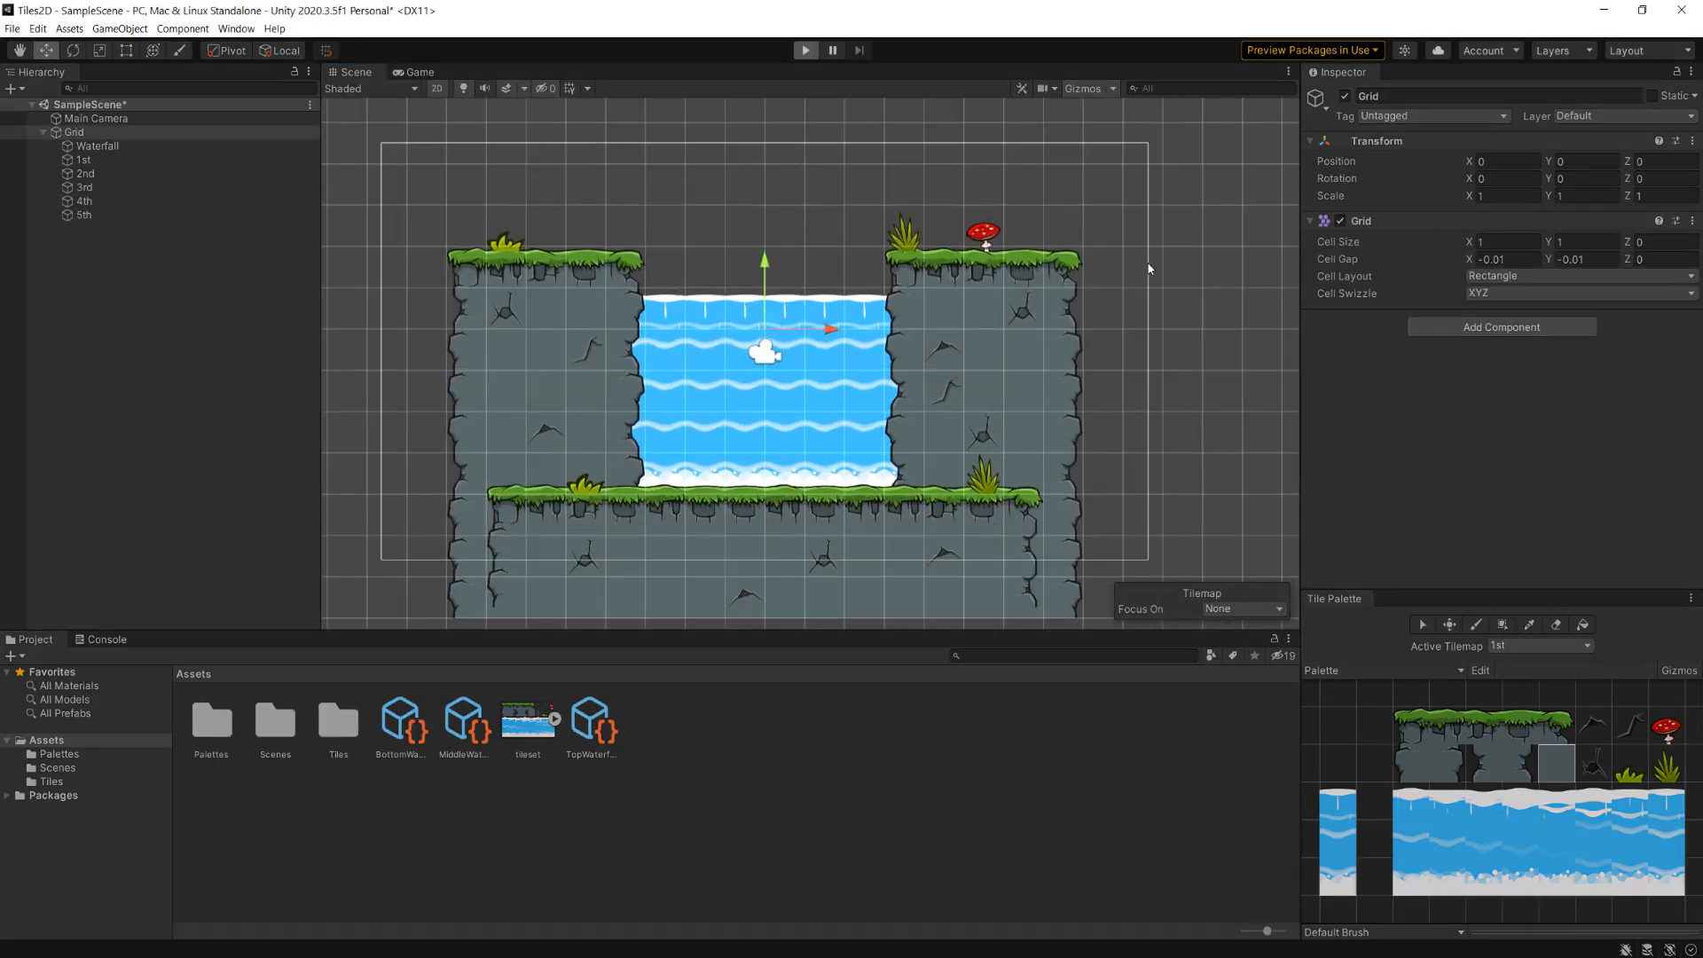